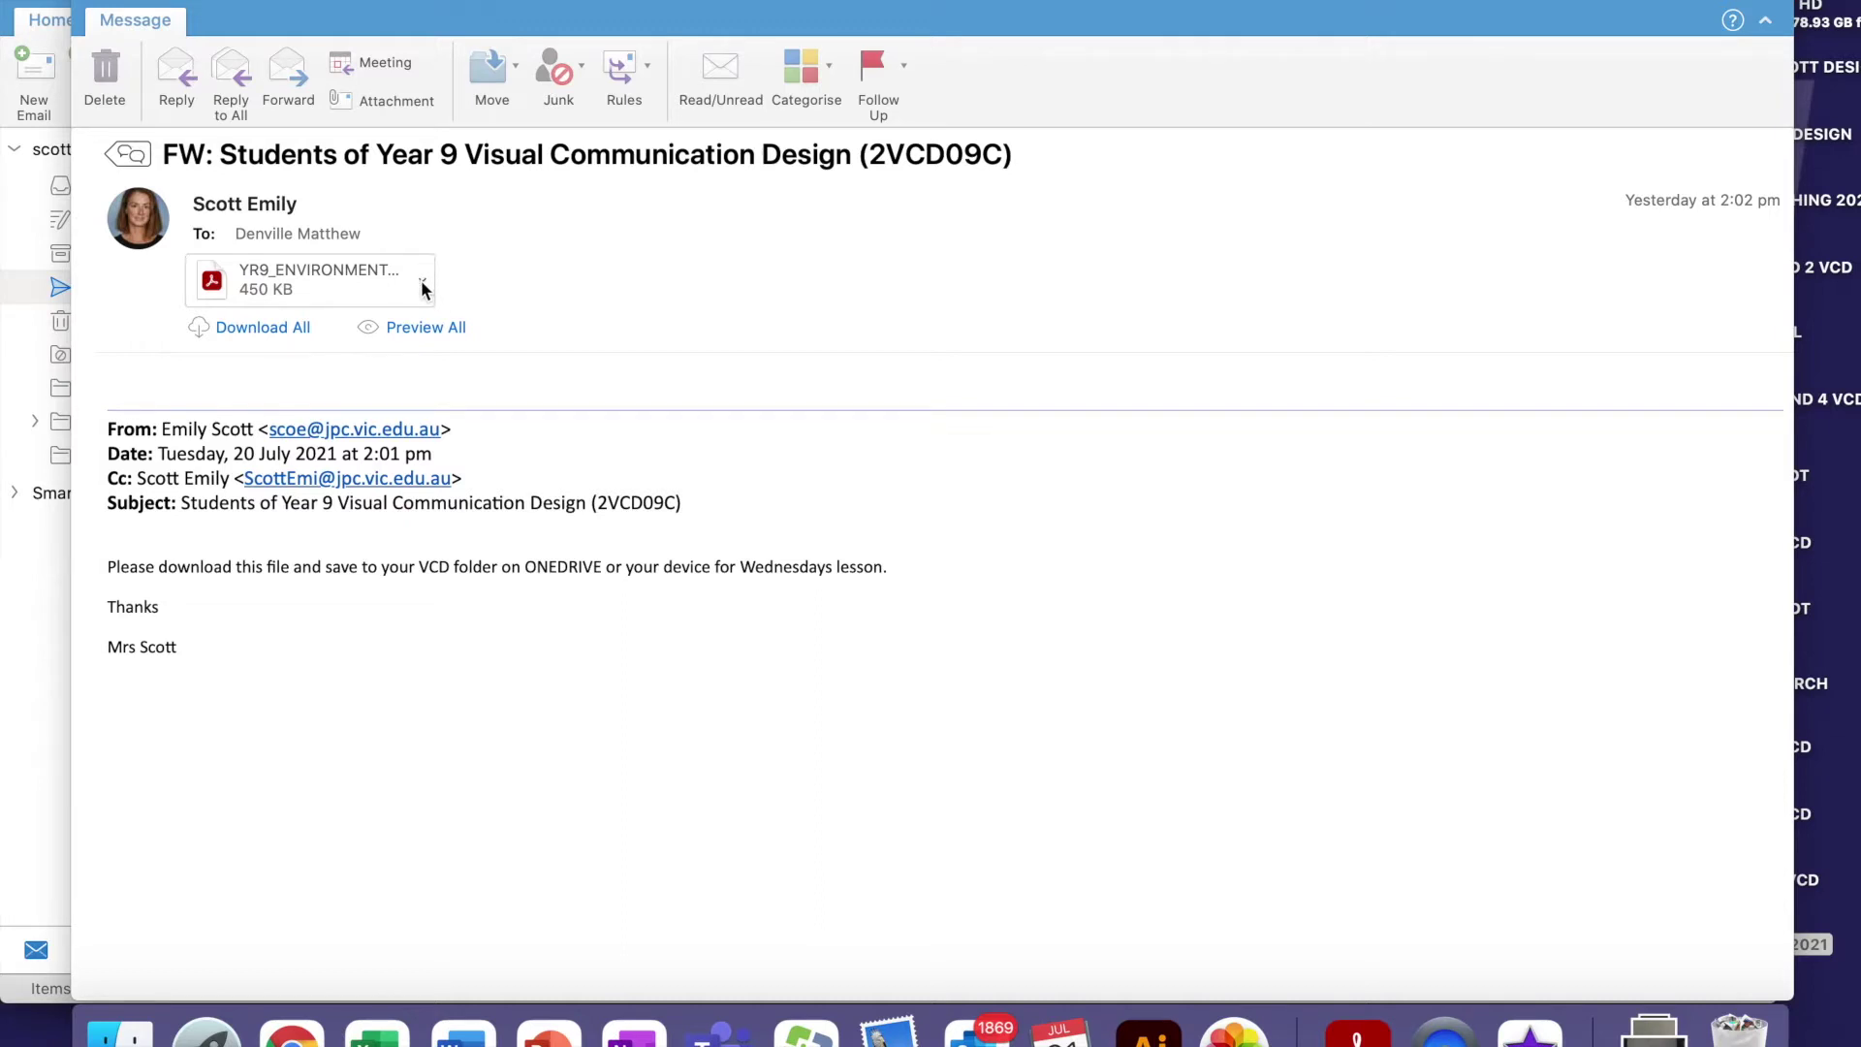
- Switch from the email to Illustrator and open the YR9 environmental folio template .ai file from the Desktop
click(422, 281)
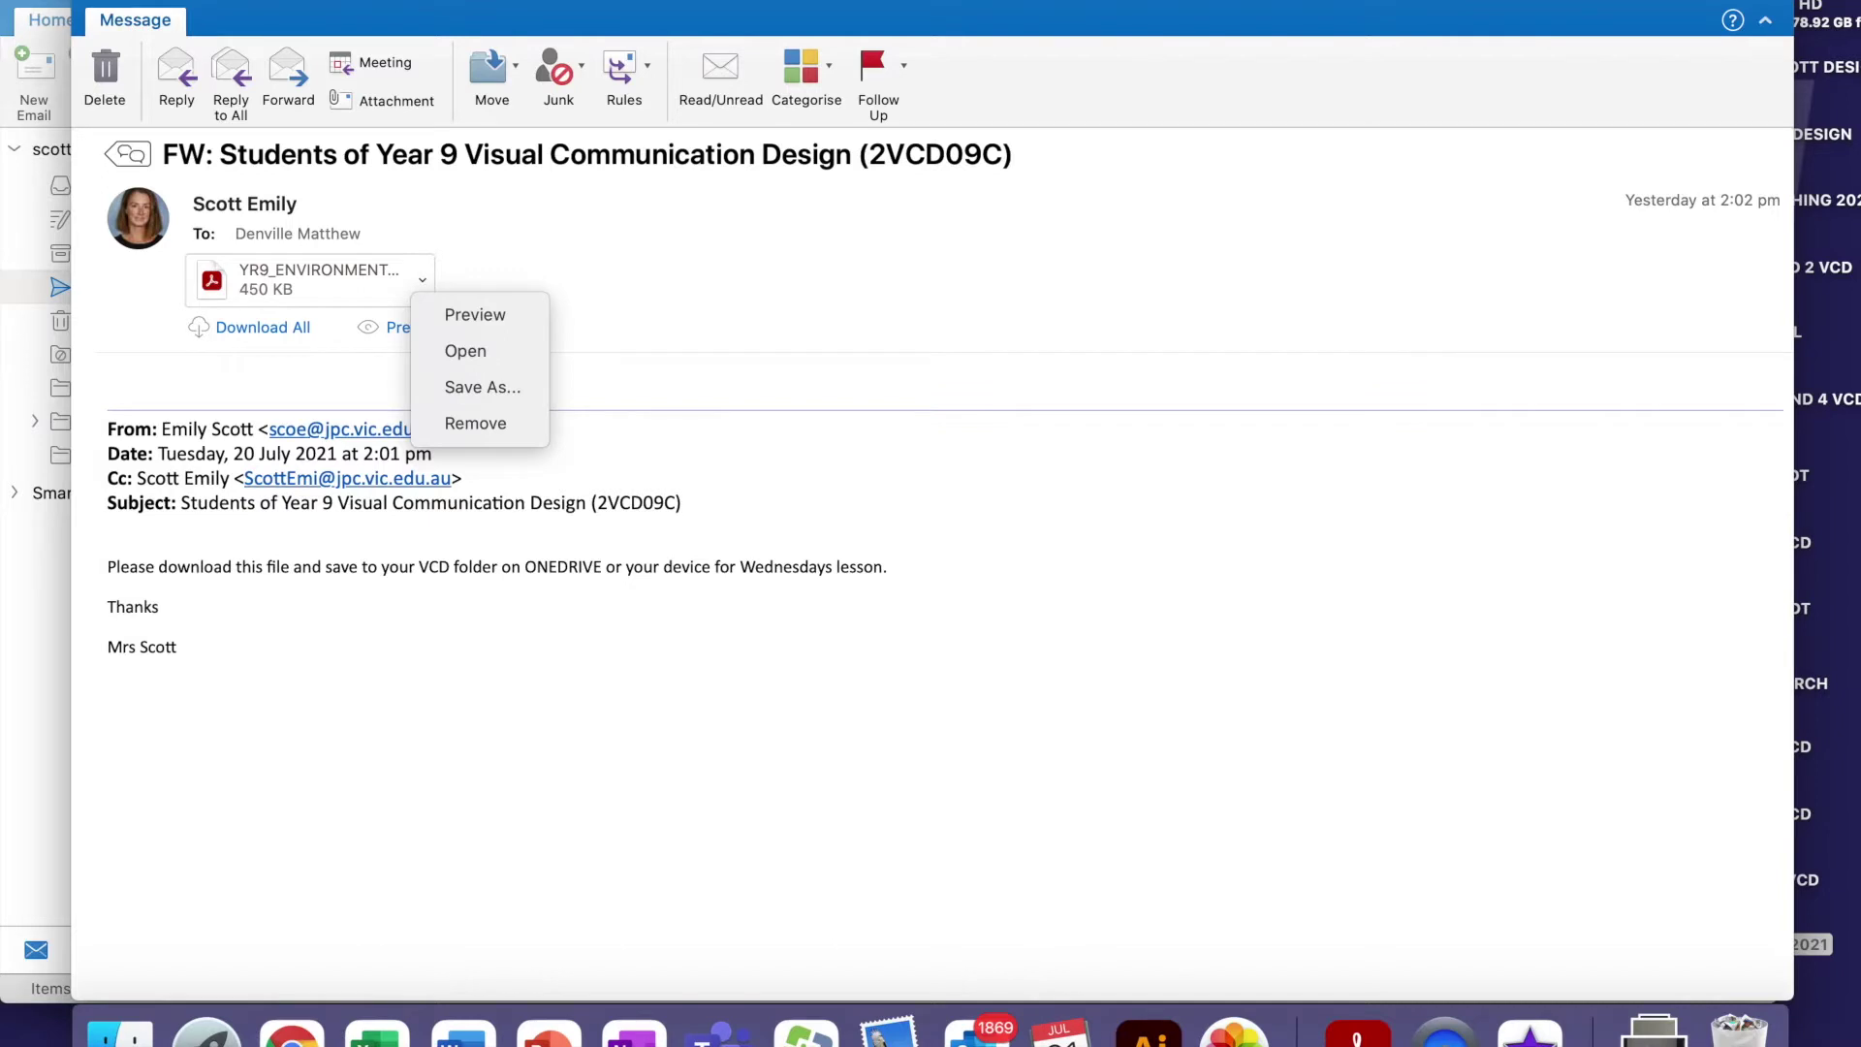
click(1149, 1027)
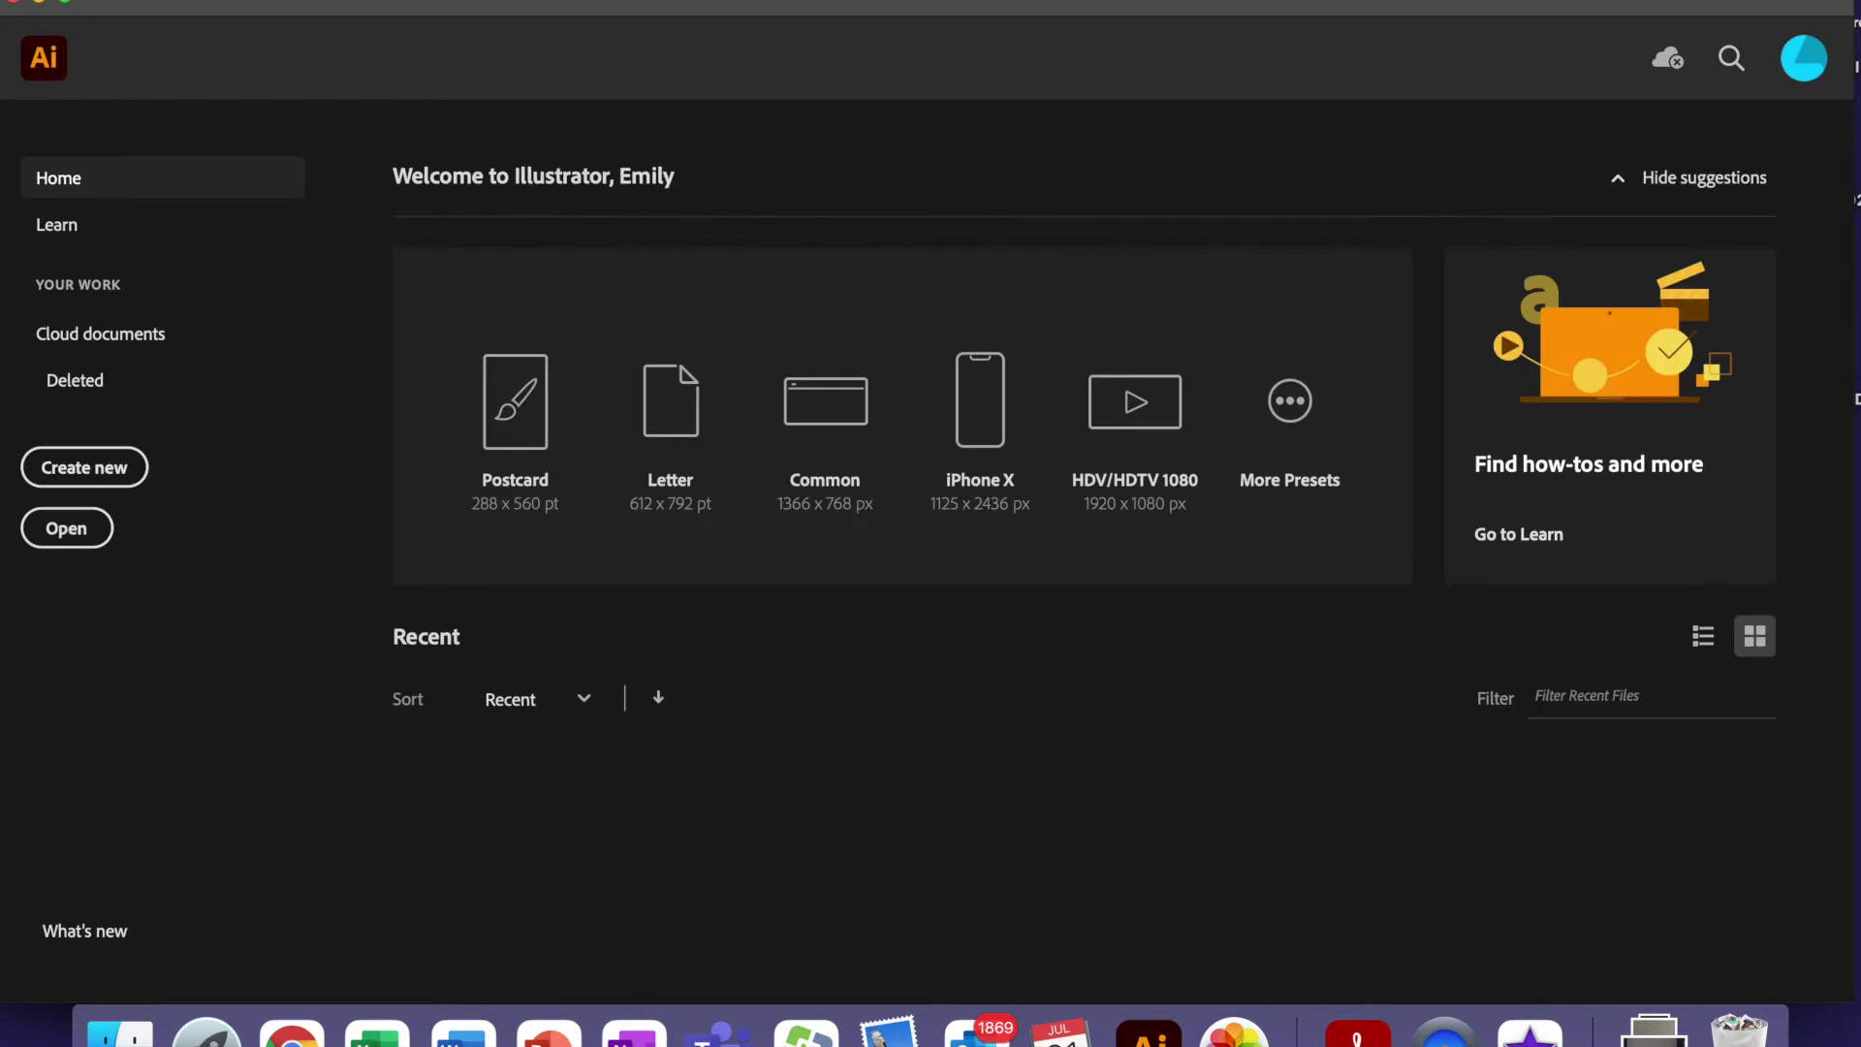
click(194, 2)
click(239, 39)
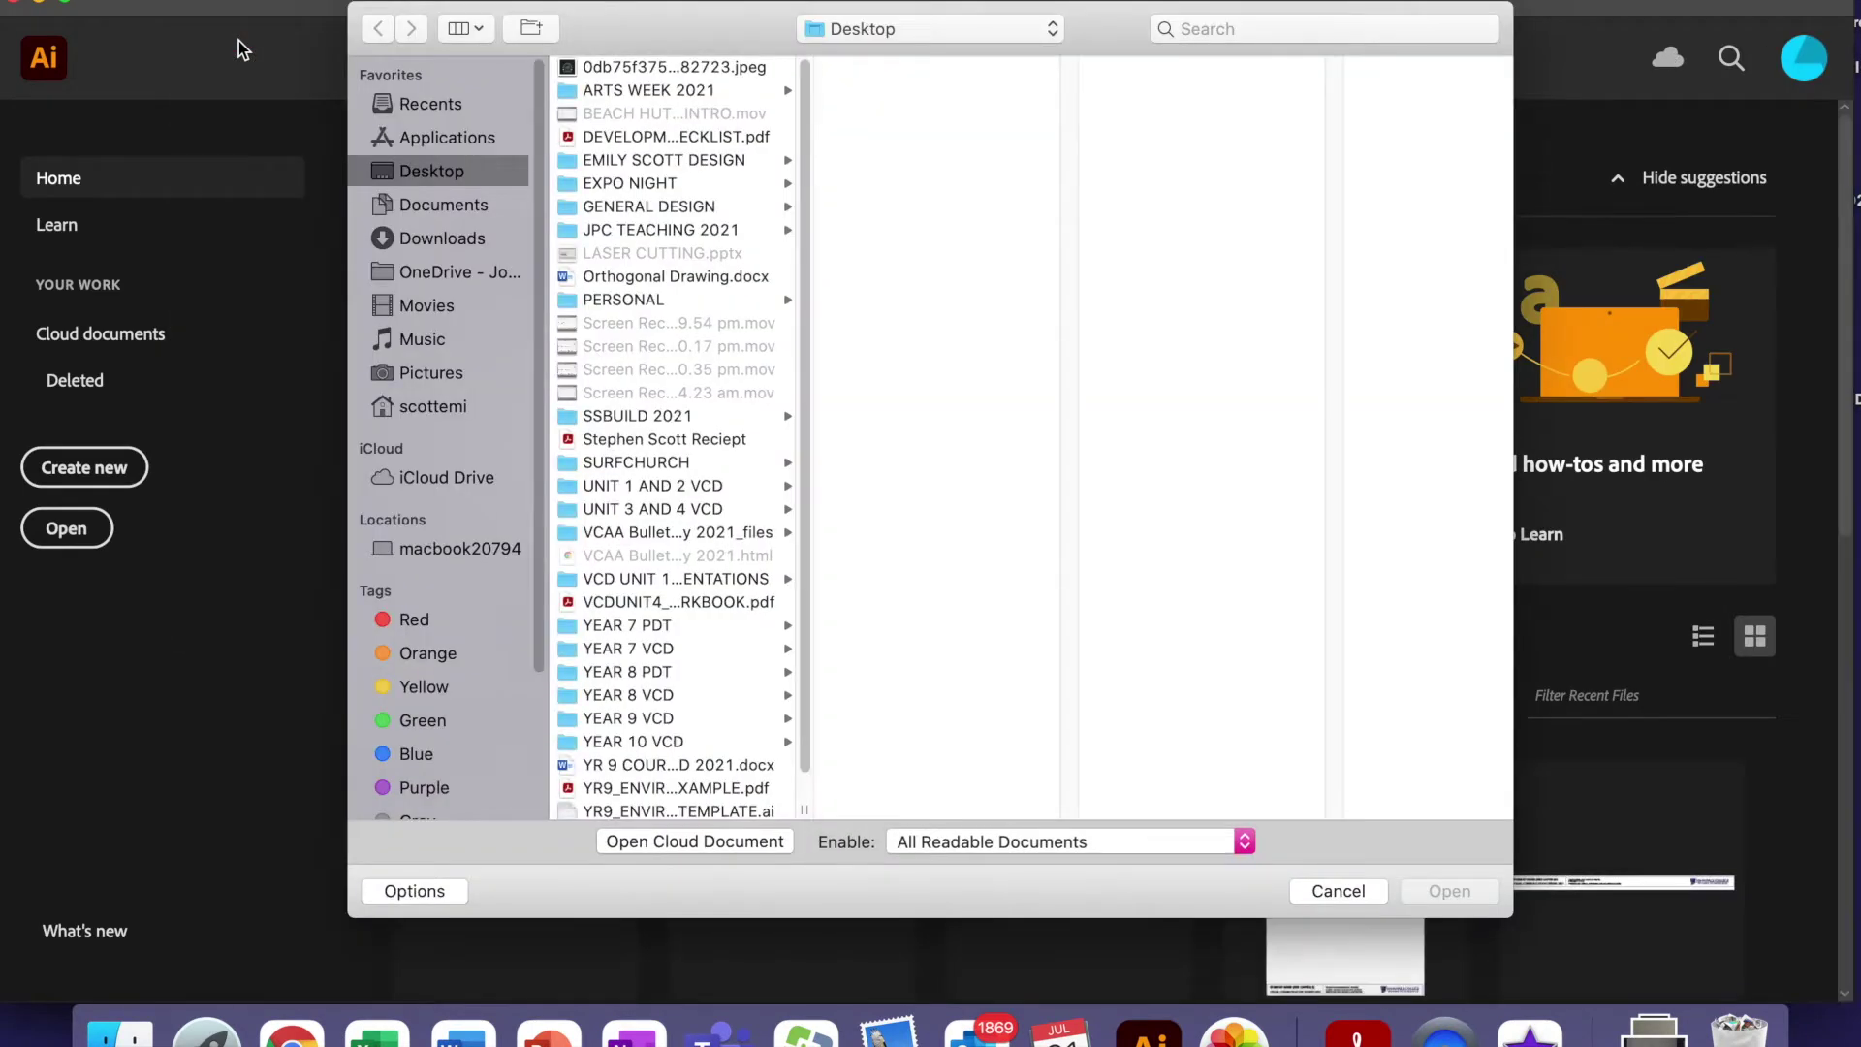
click(740, 808)
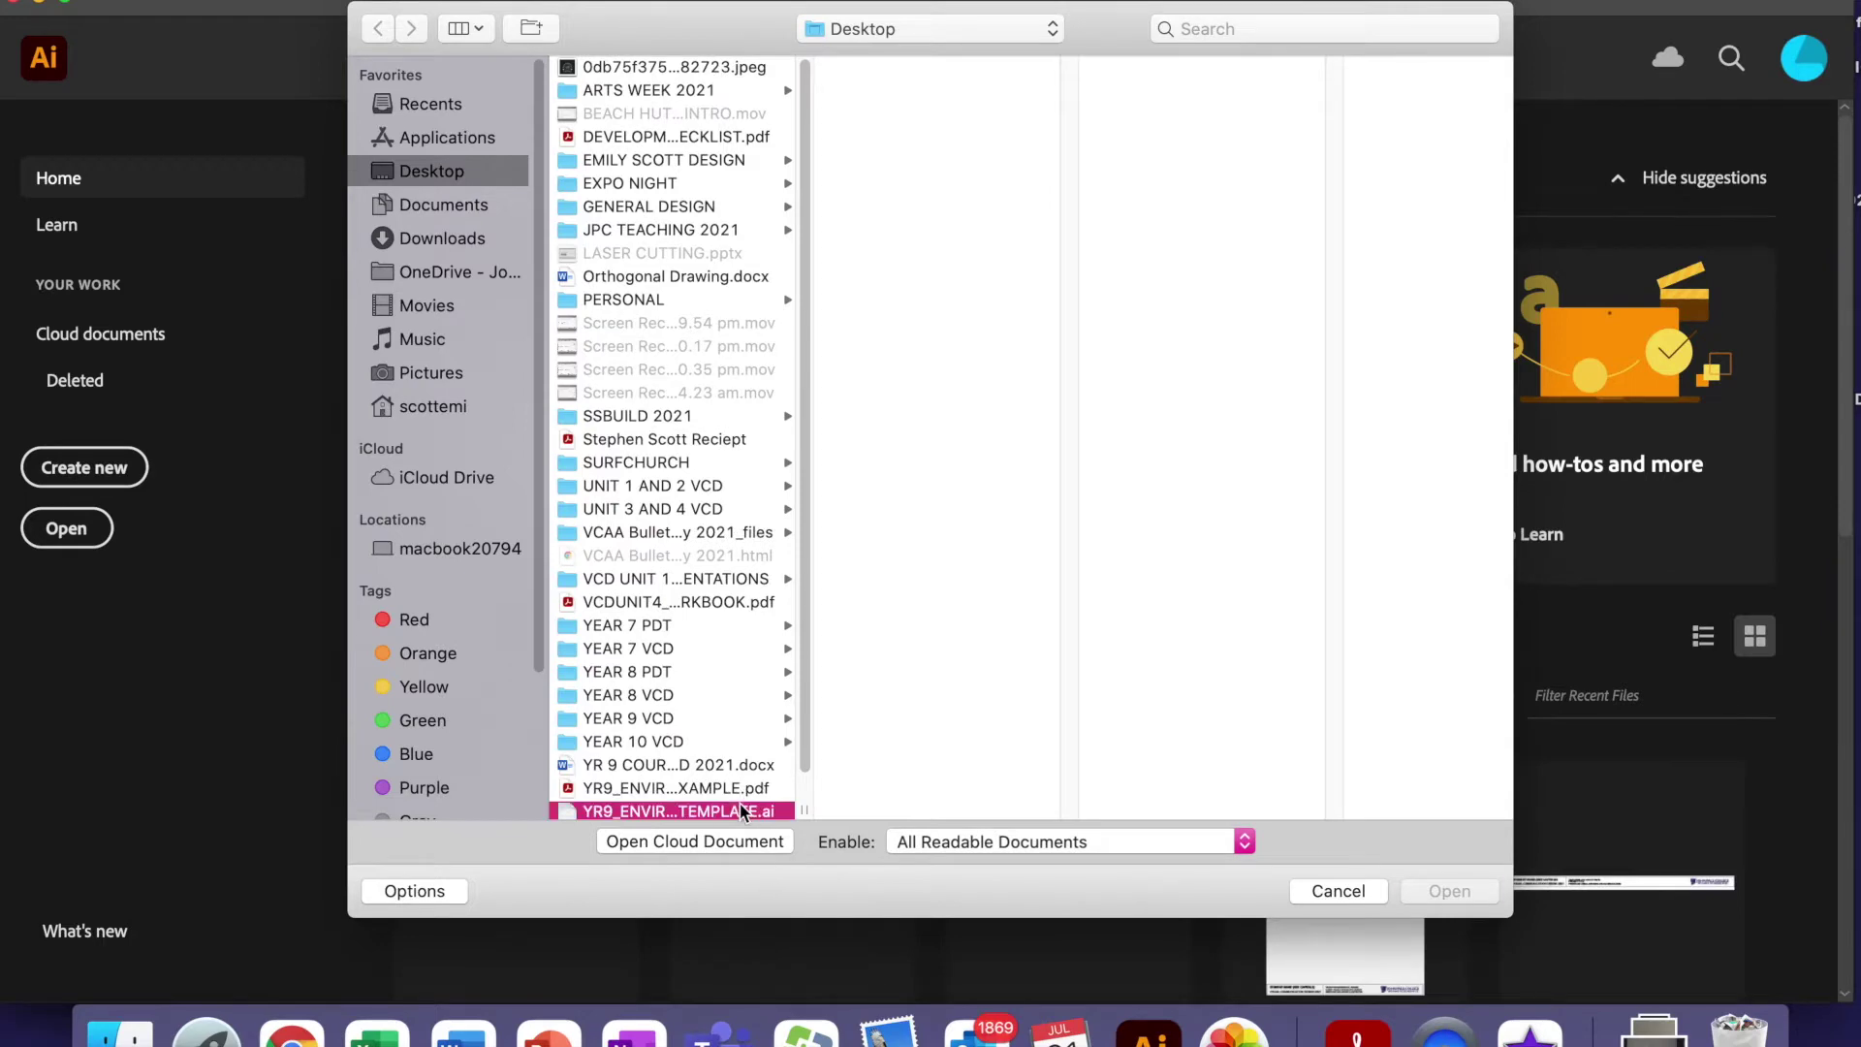
click(1475, 886)
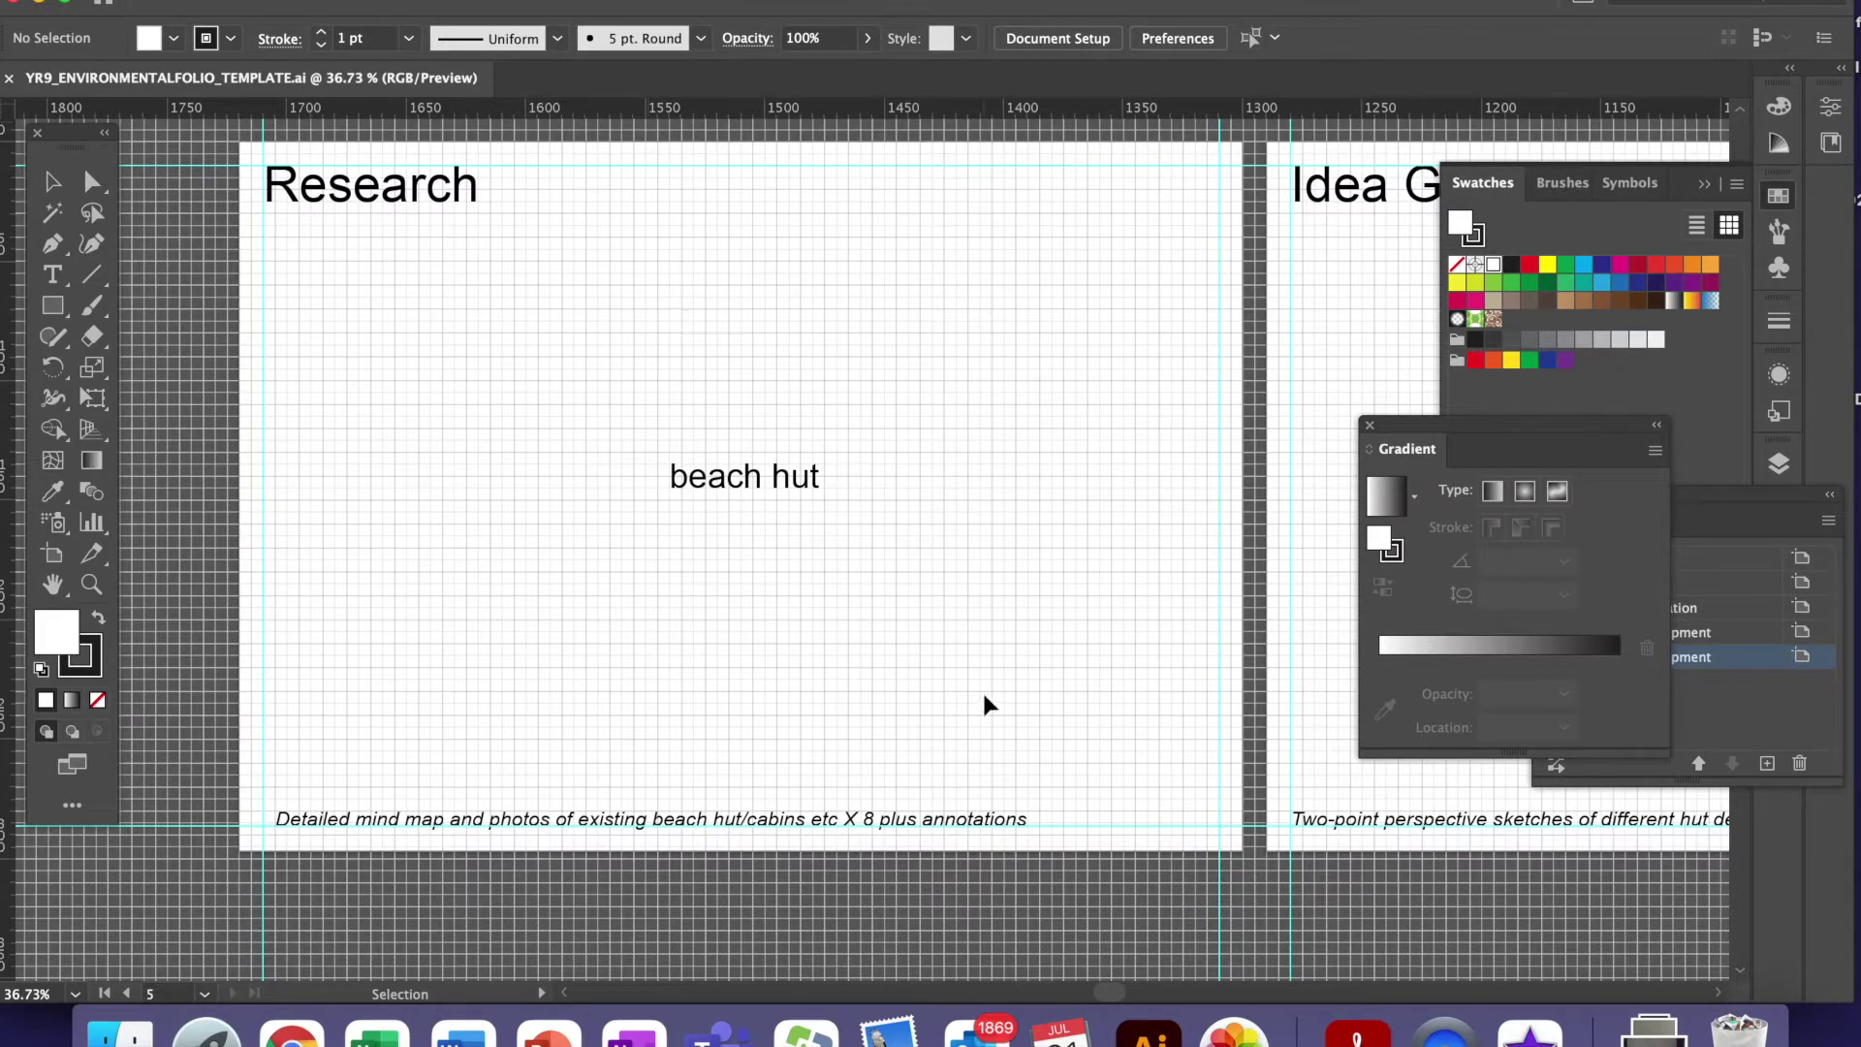
- Look through the template's pages from Research to the elevations sheet, and return to the Research page
key(space)
drag(1005, 427, 369, 443)
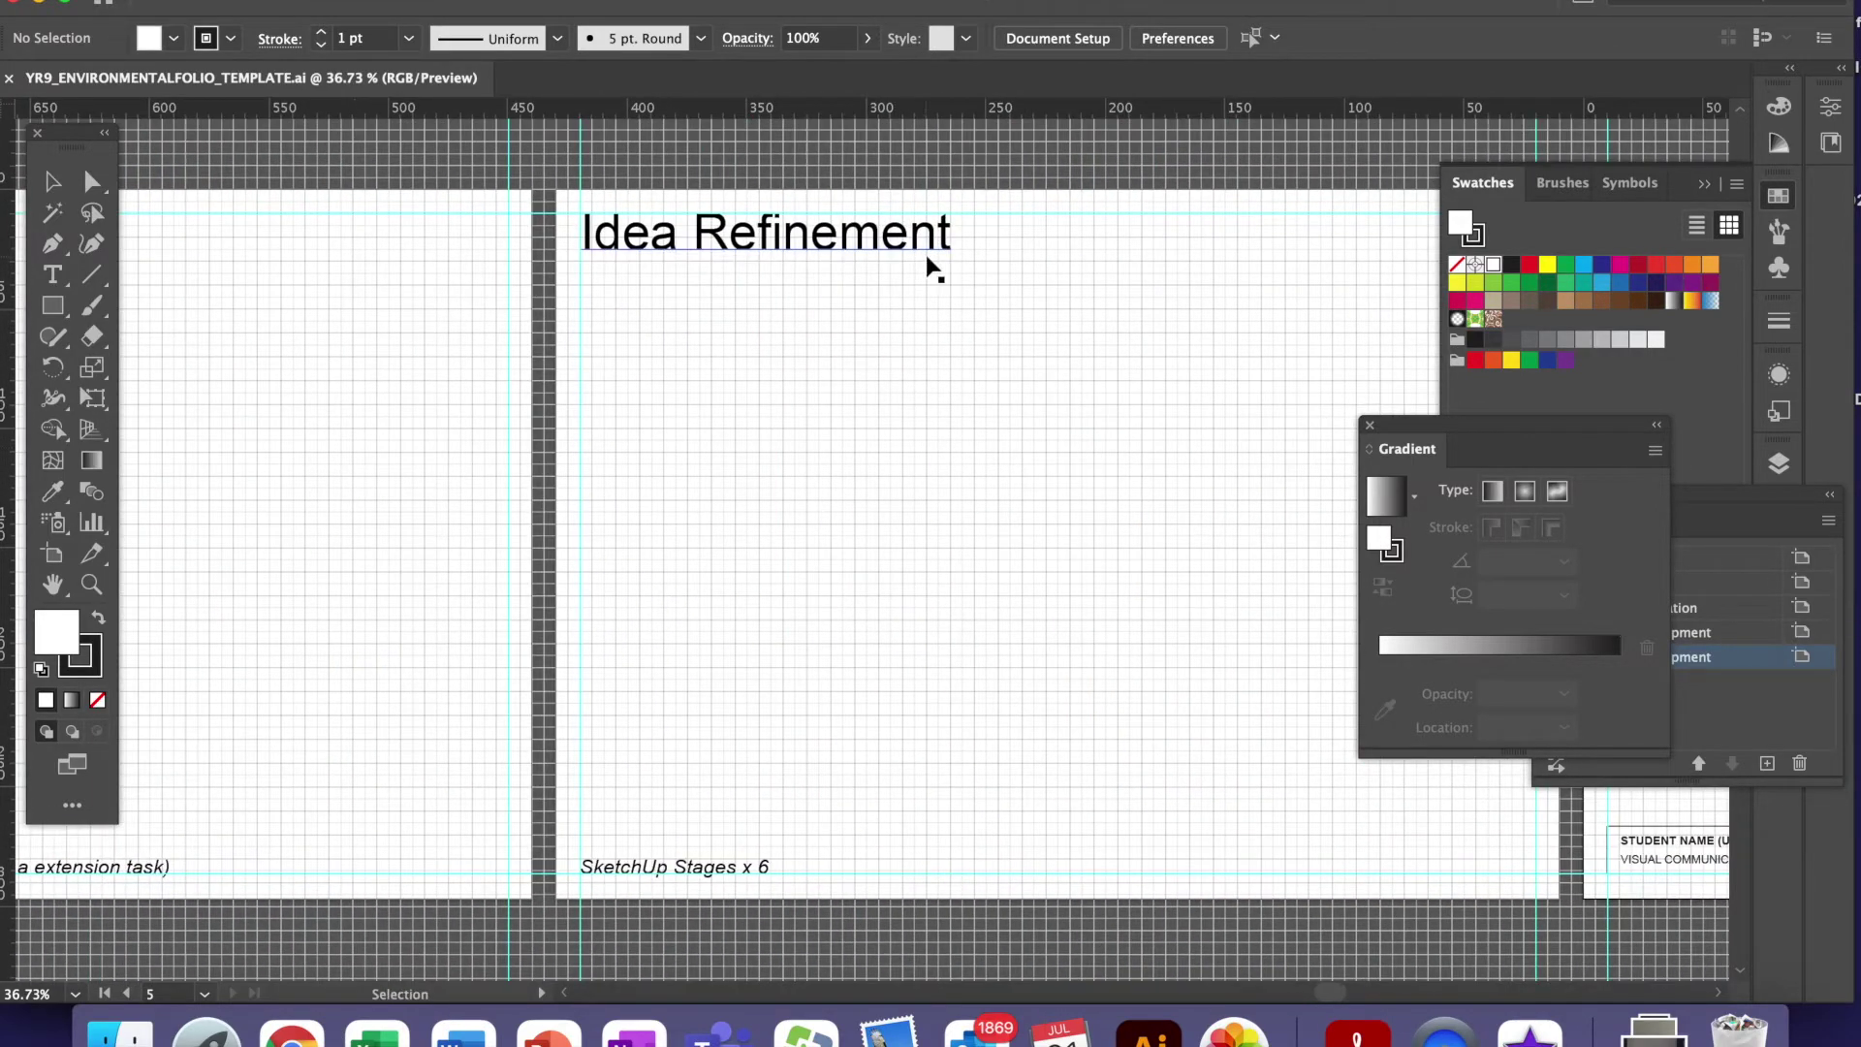
key(space)
drag(892, 482, 365, 490)
drag(693, 489, 329, 470)
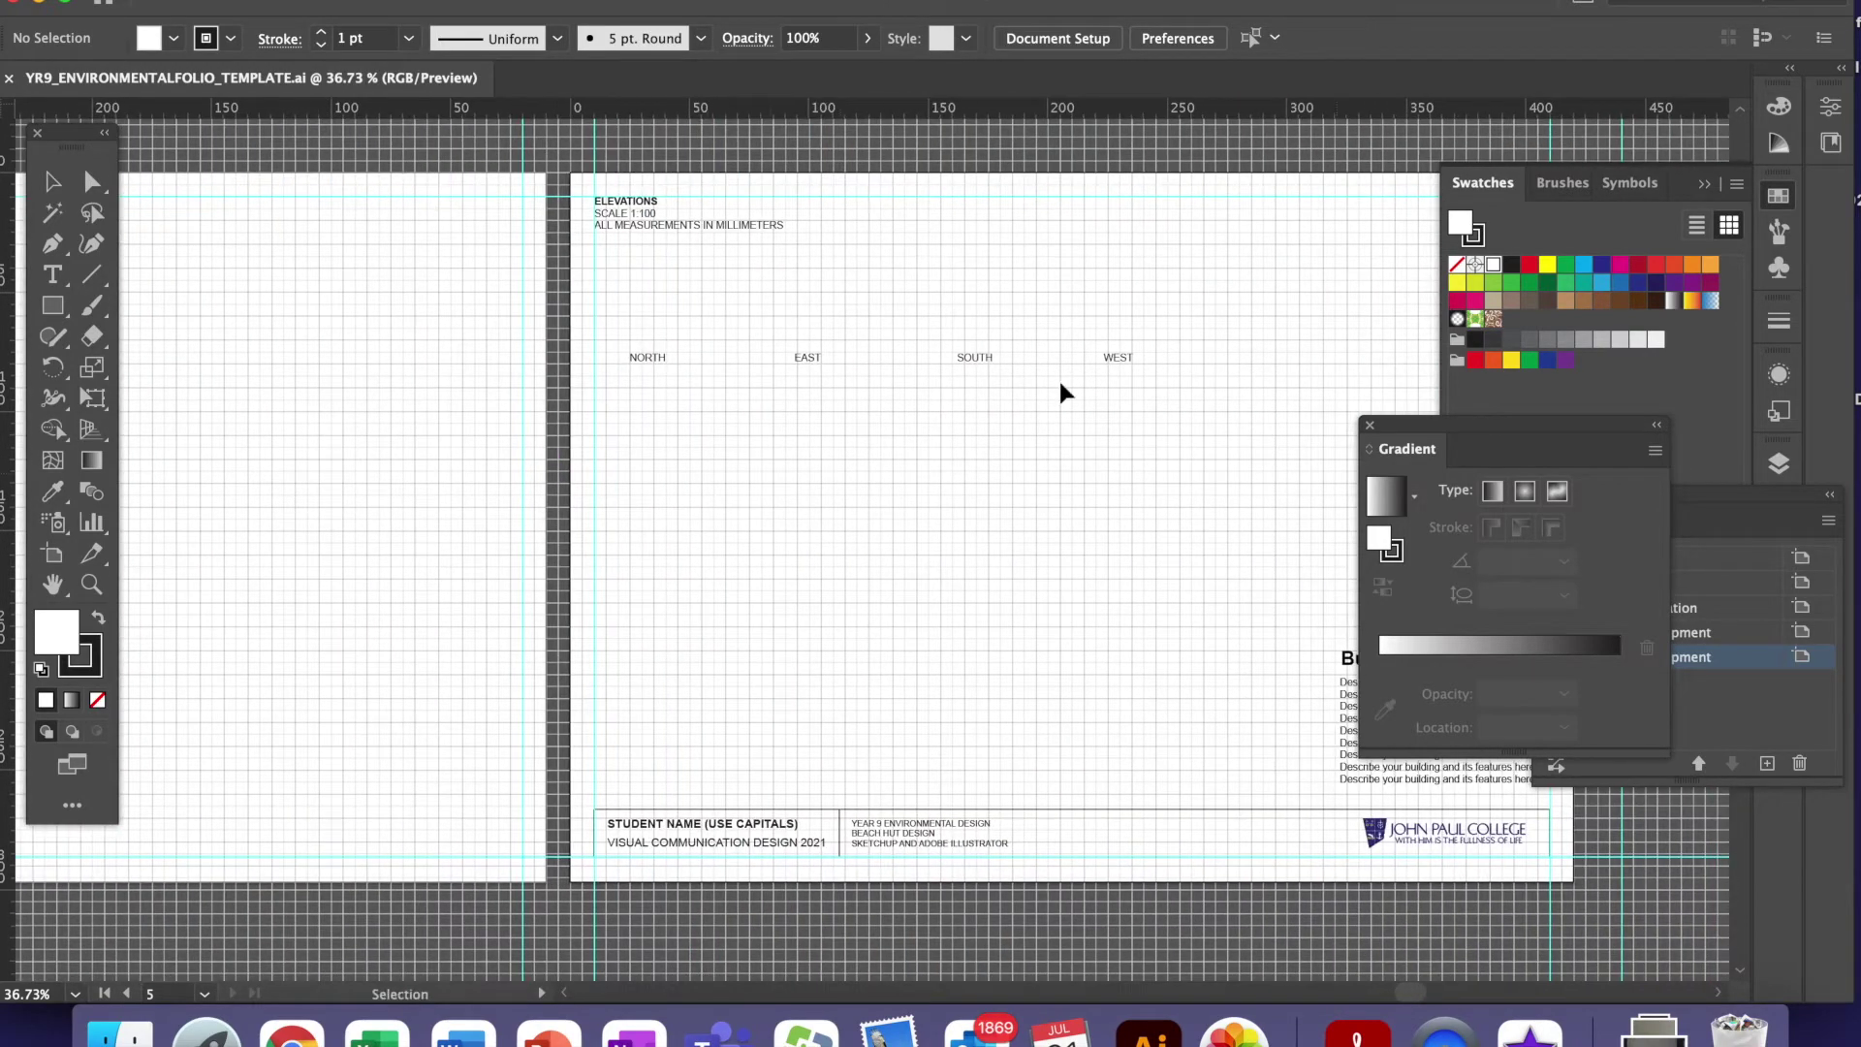
key(space)
drag(404, 714, 1403, 674)
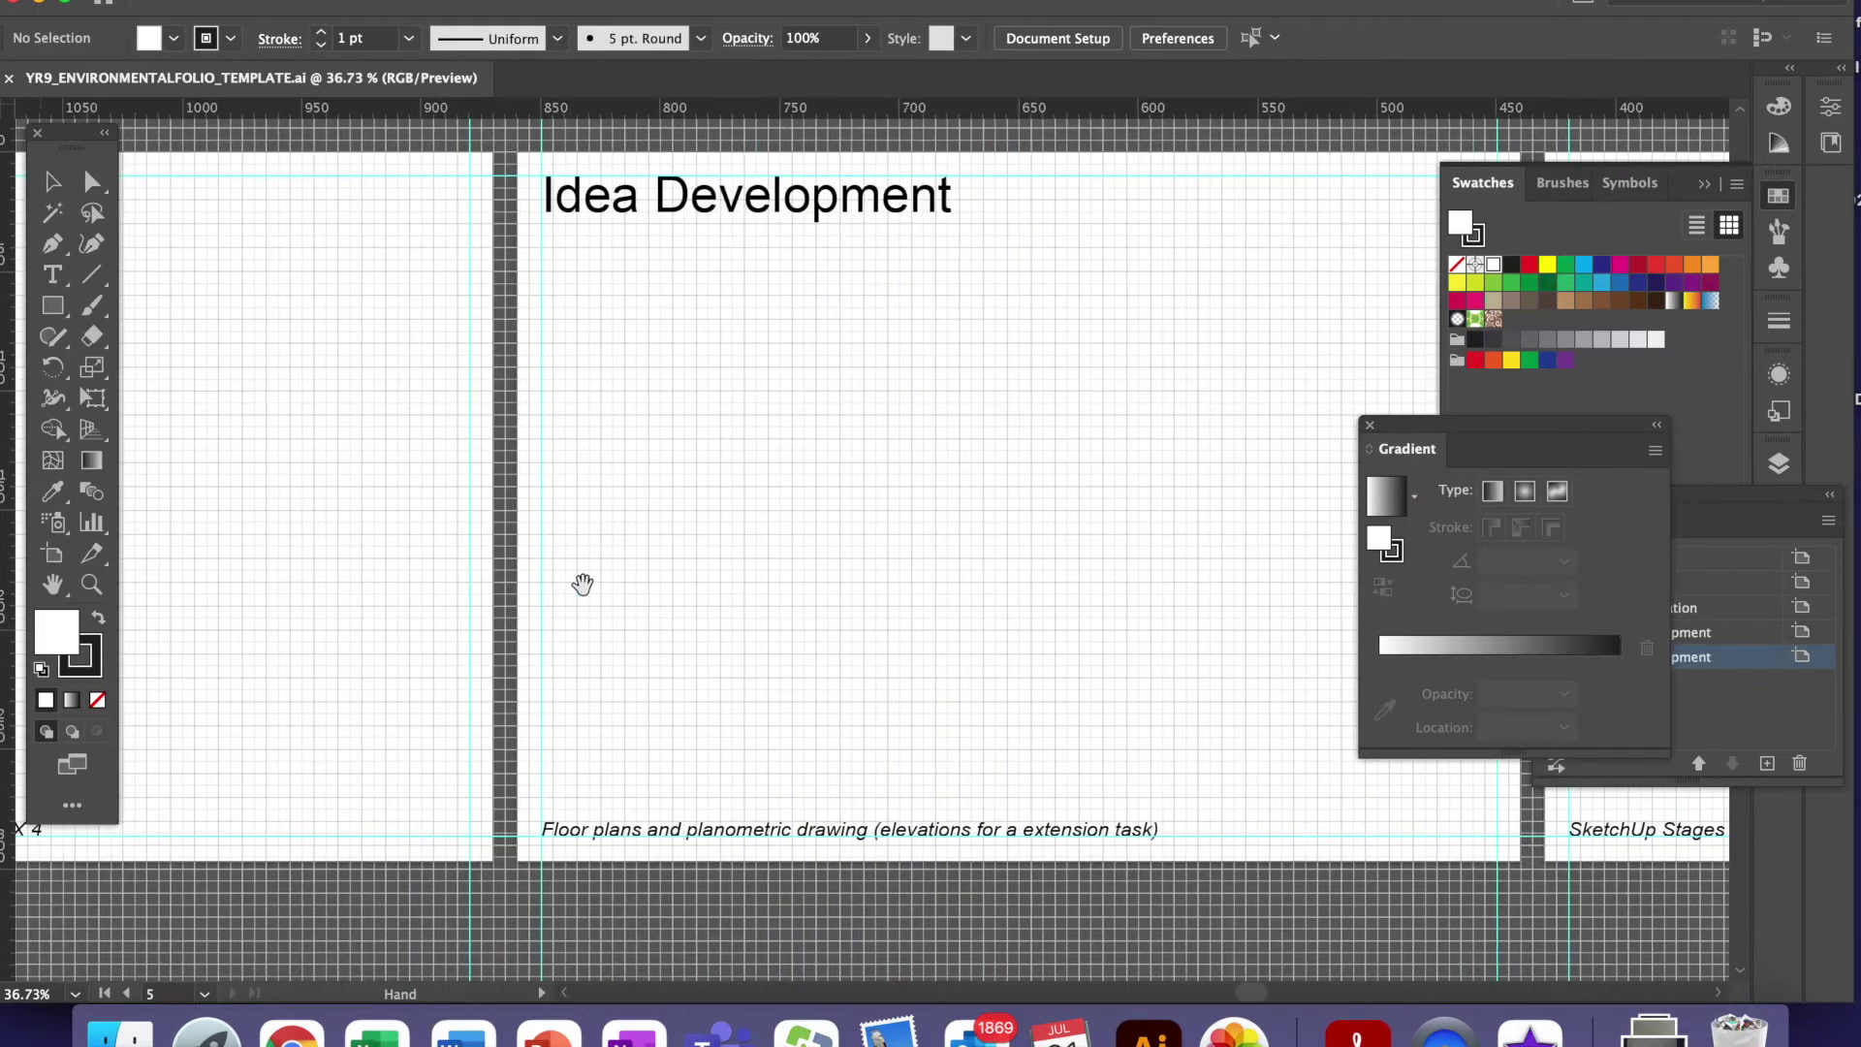
drag(623, 594, 1429, 639)
drag(666, 623, 1260, 605)
drag(398, 623, 562, 617)
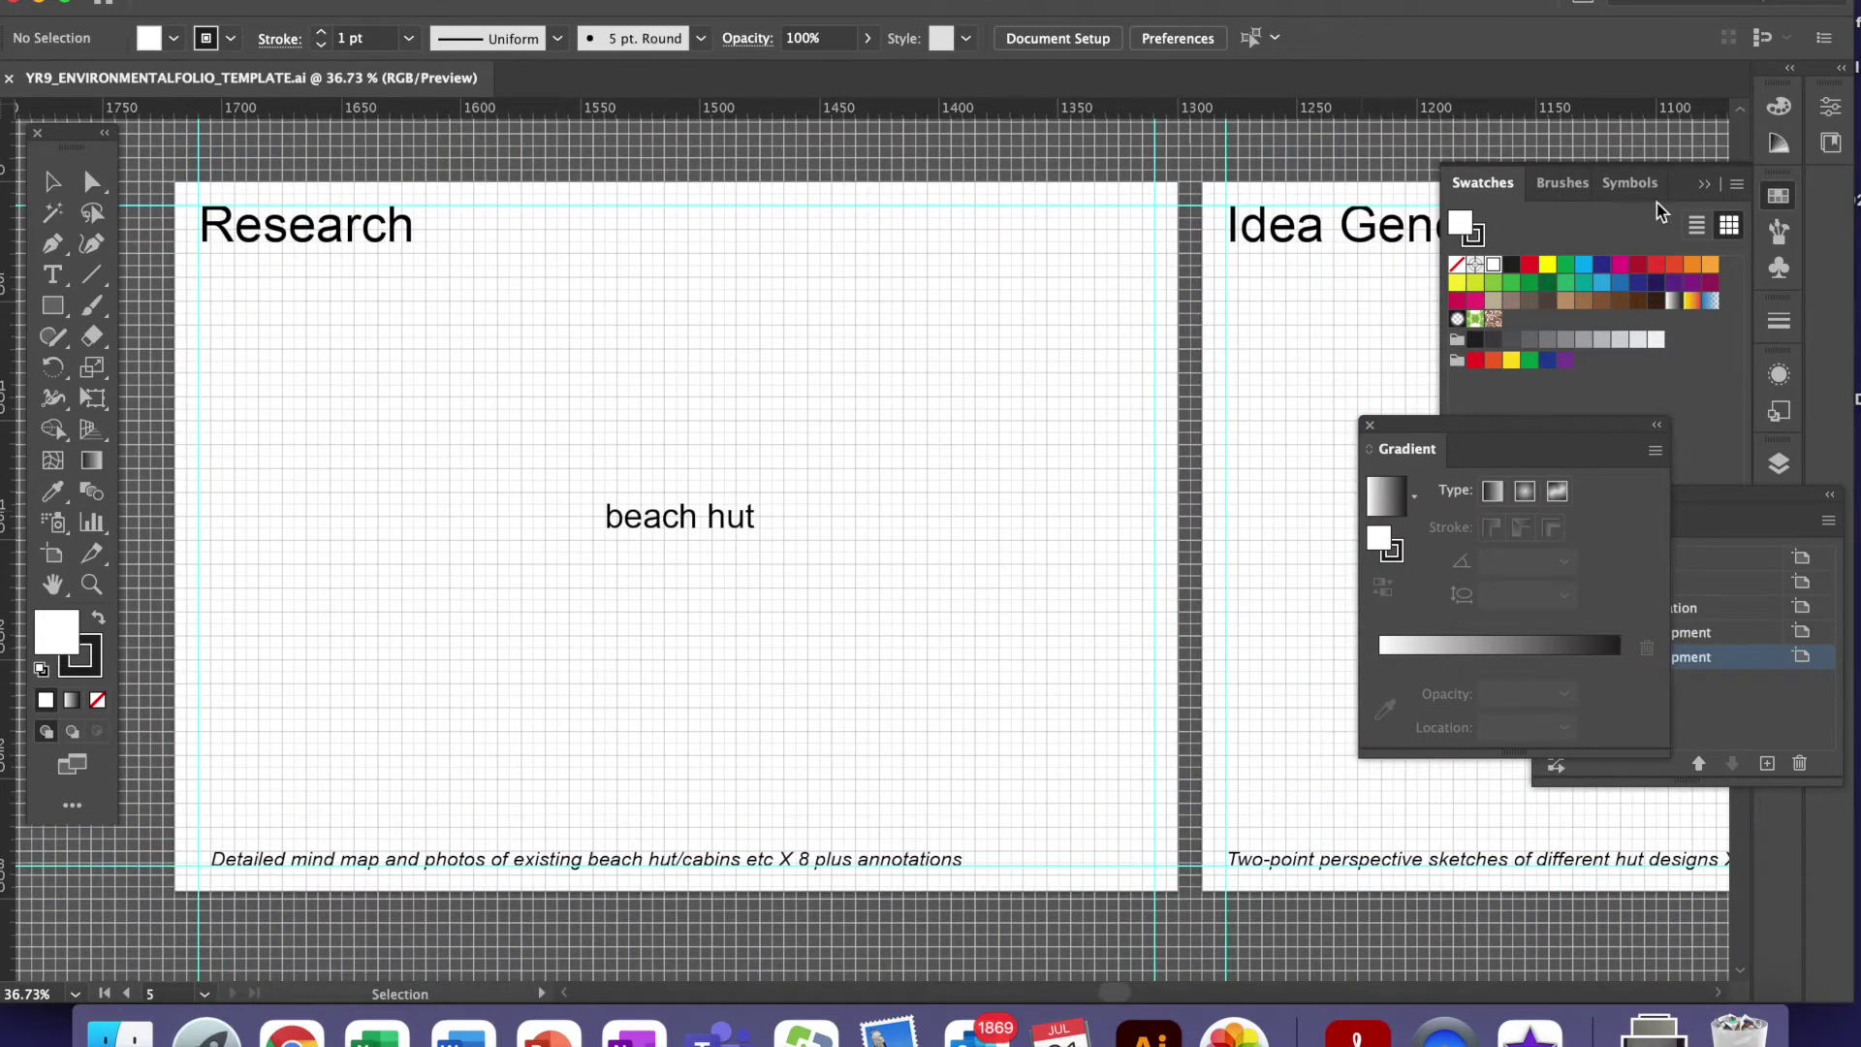
- Hide the document grid and clear the floating Swatches and Gradient panels from the workspace
click(954, 2)
mouse_move(596, 2)
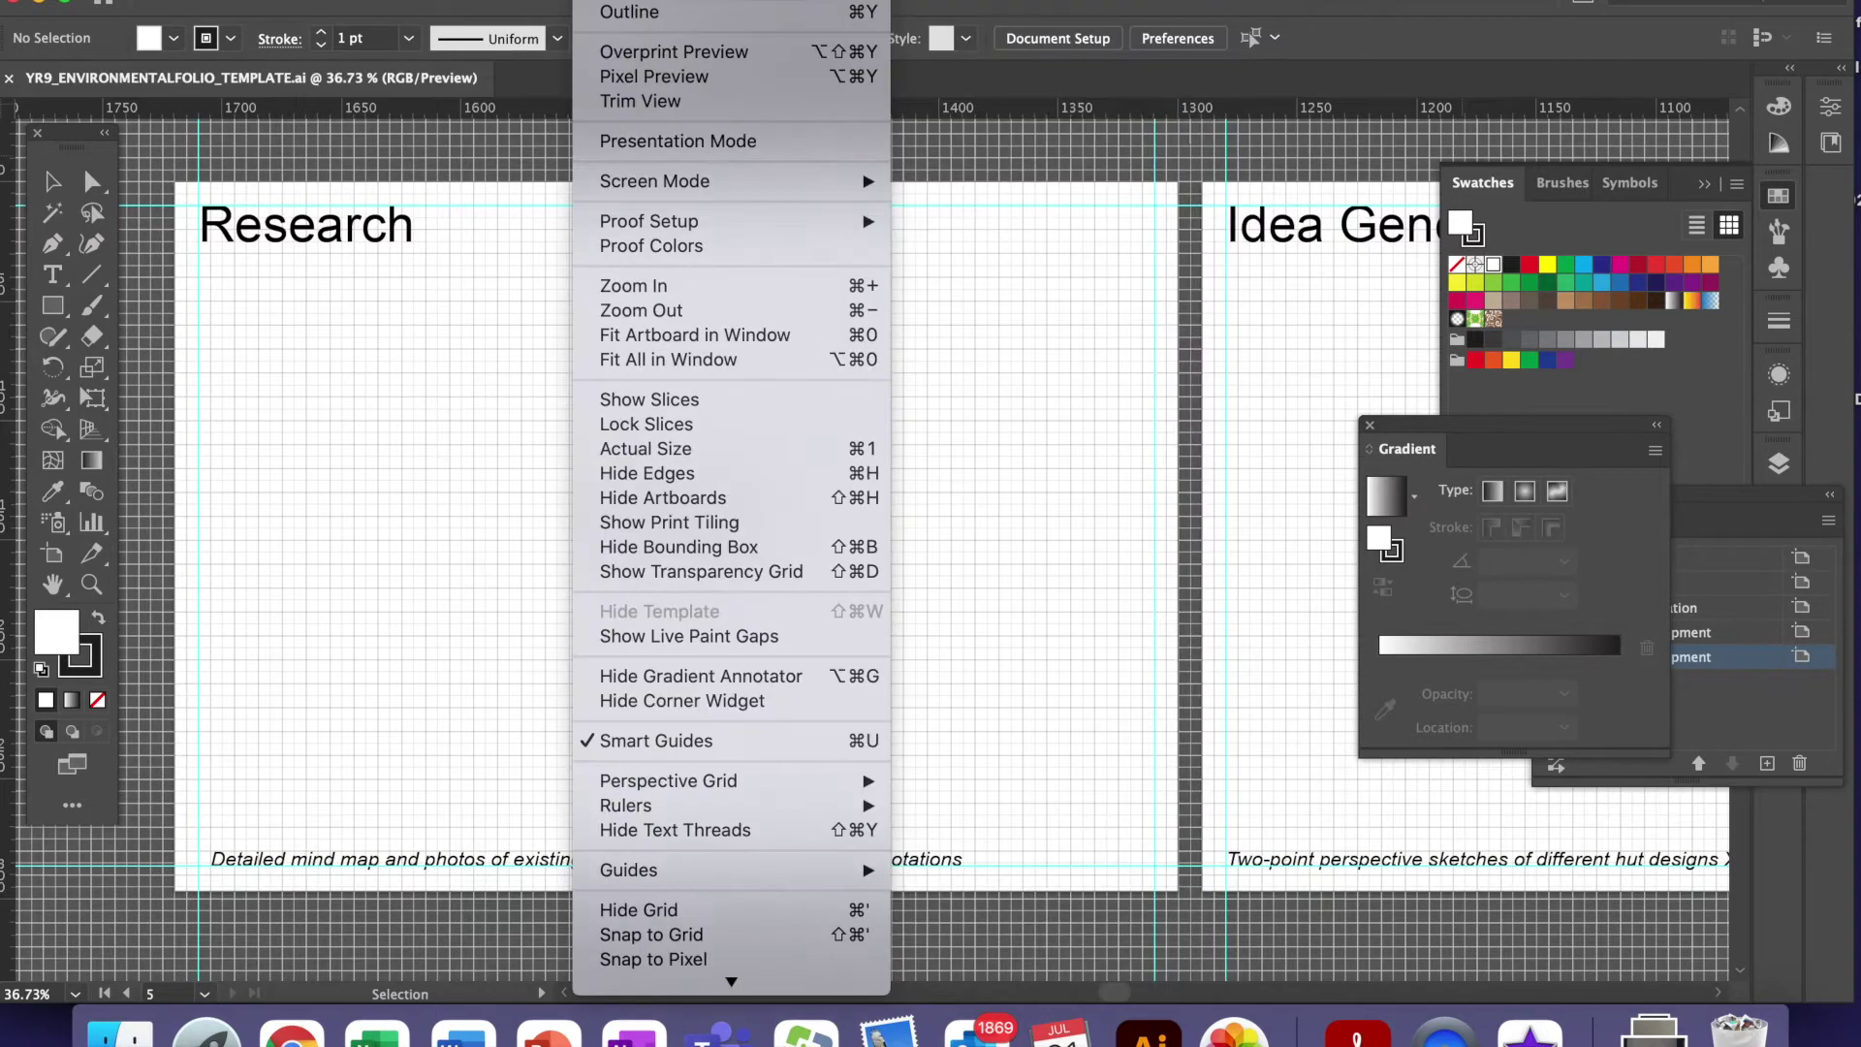
click(810, 911)
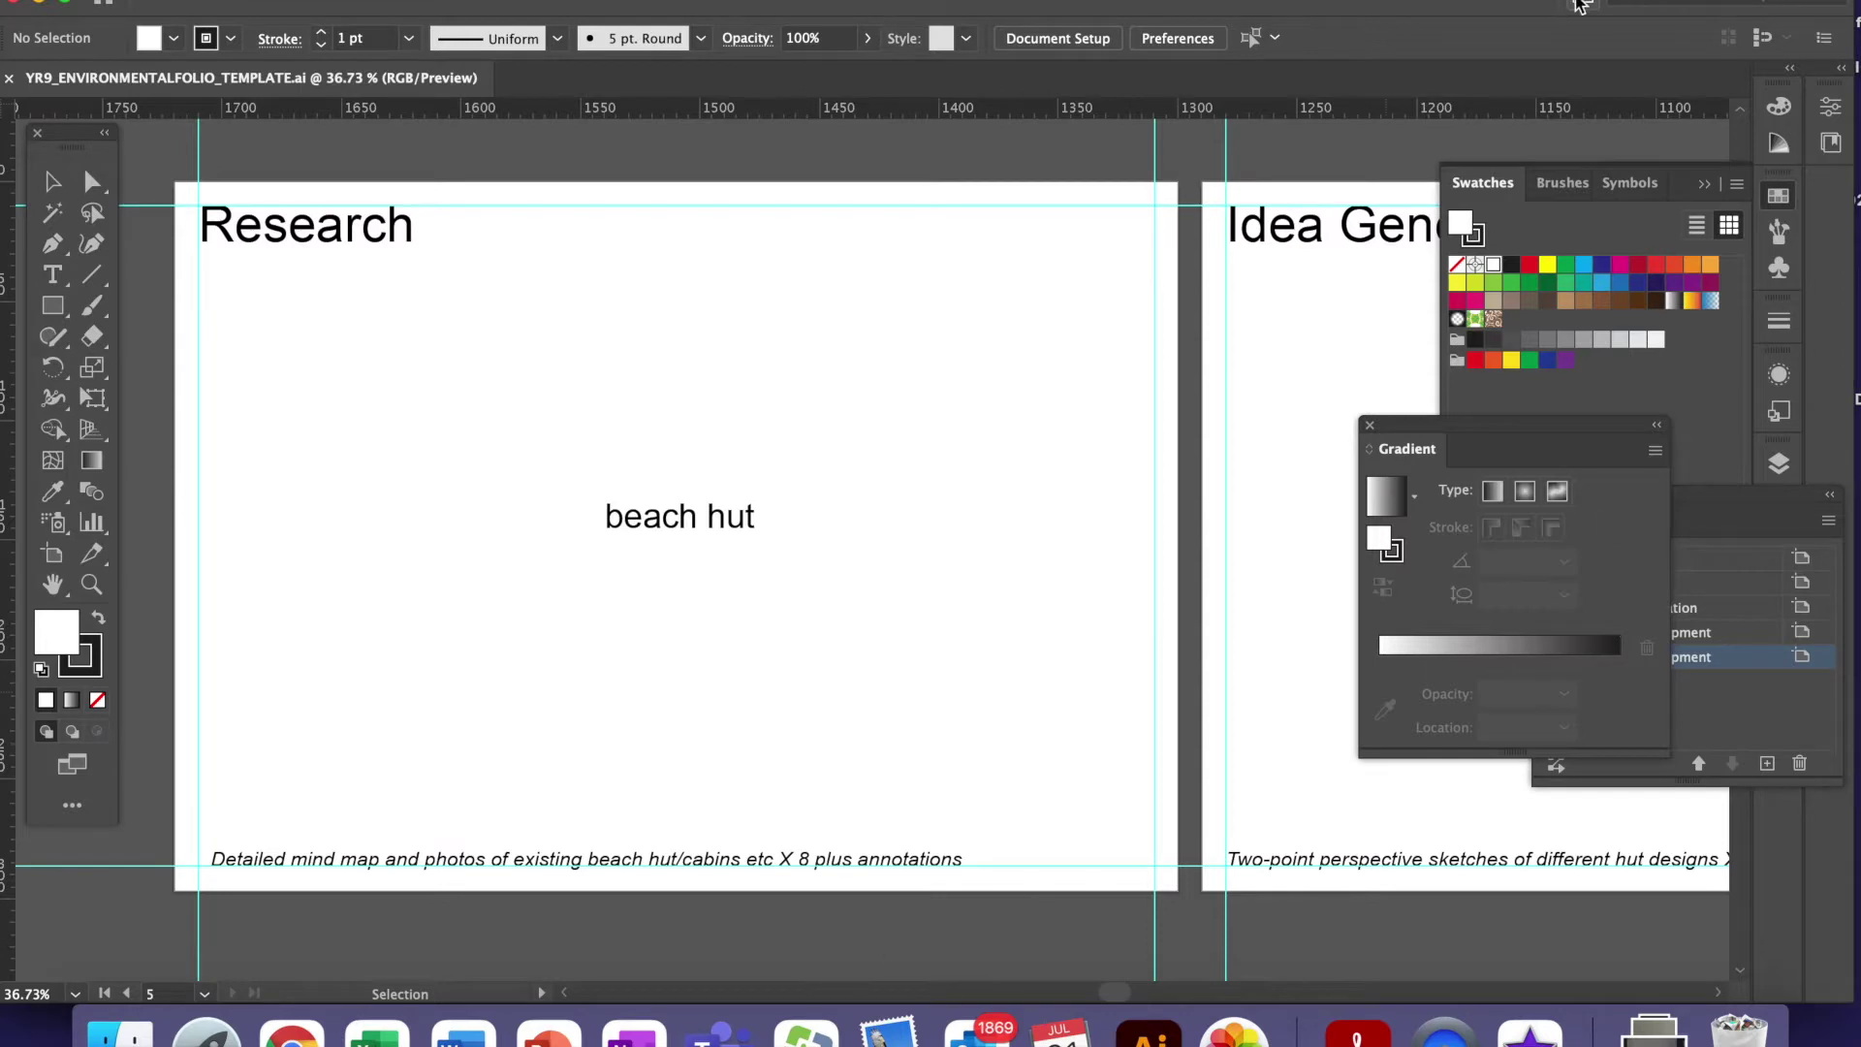
click(1579, 5)
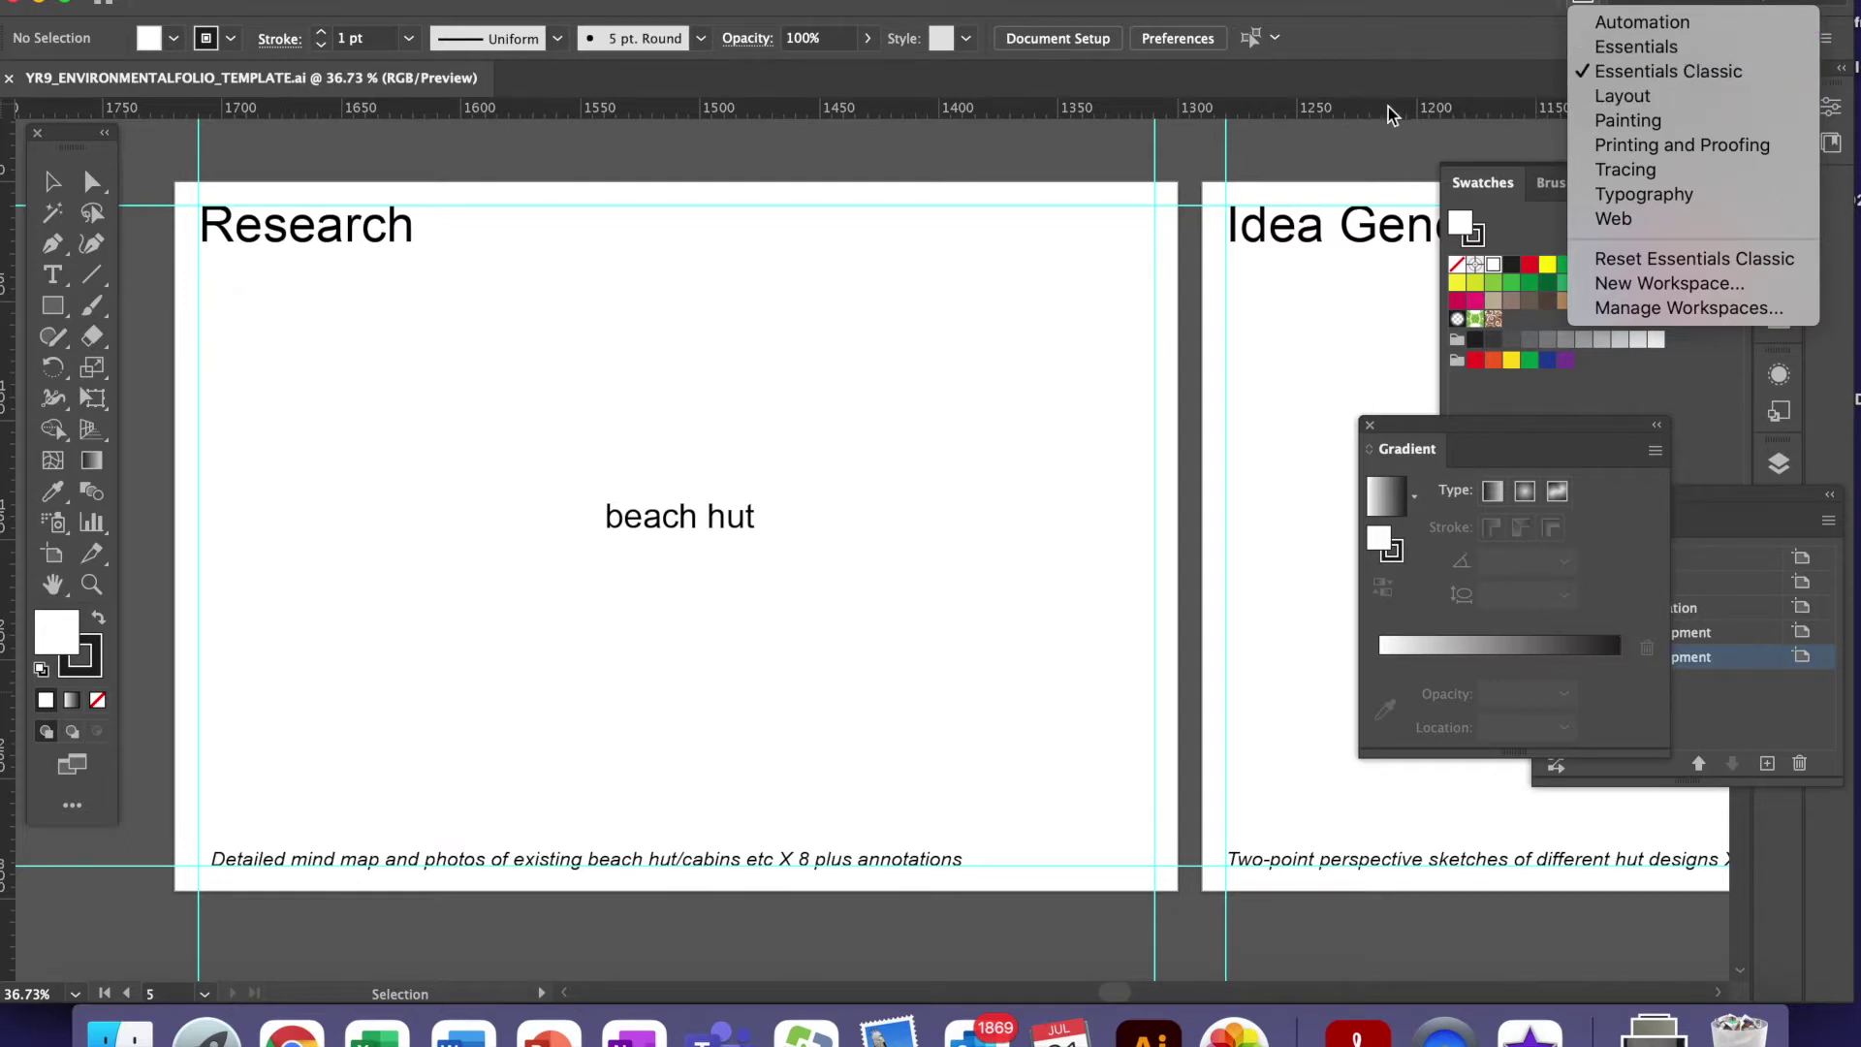
click(1377, 56)
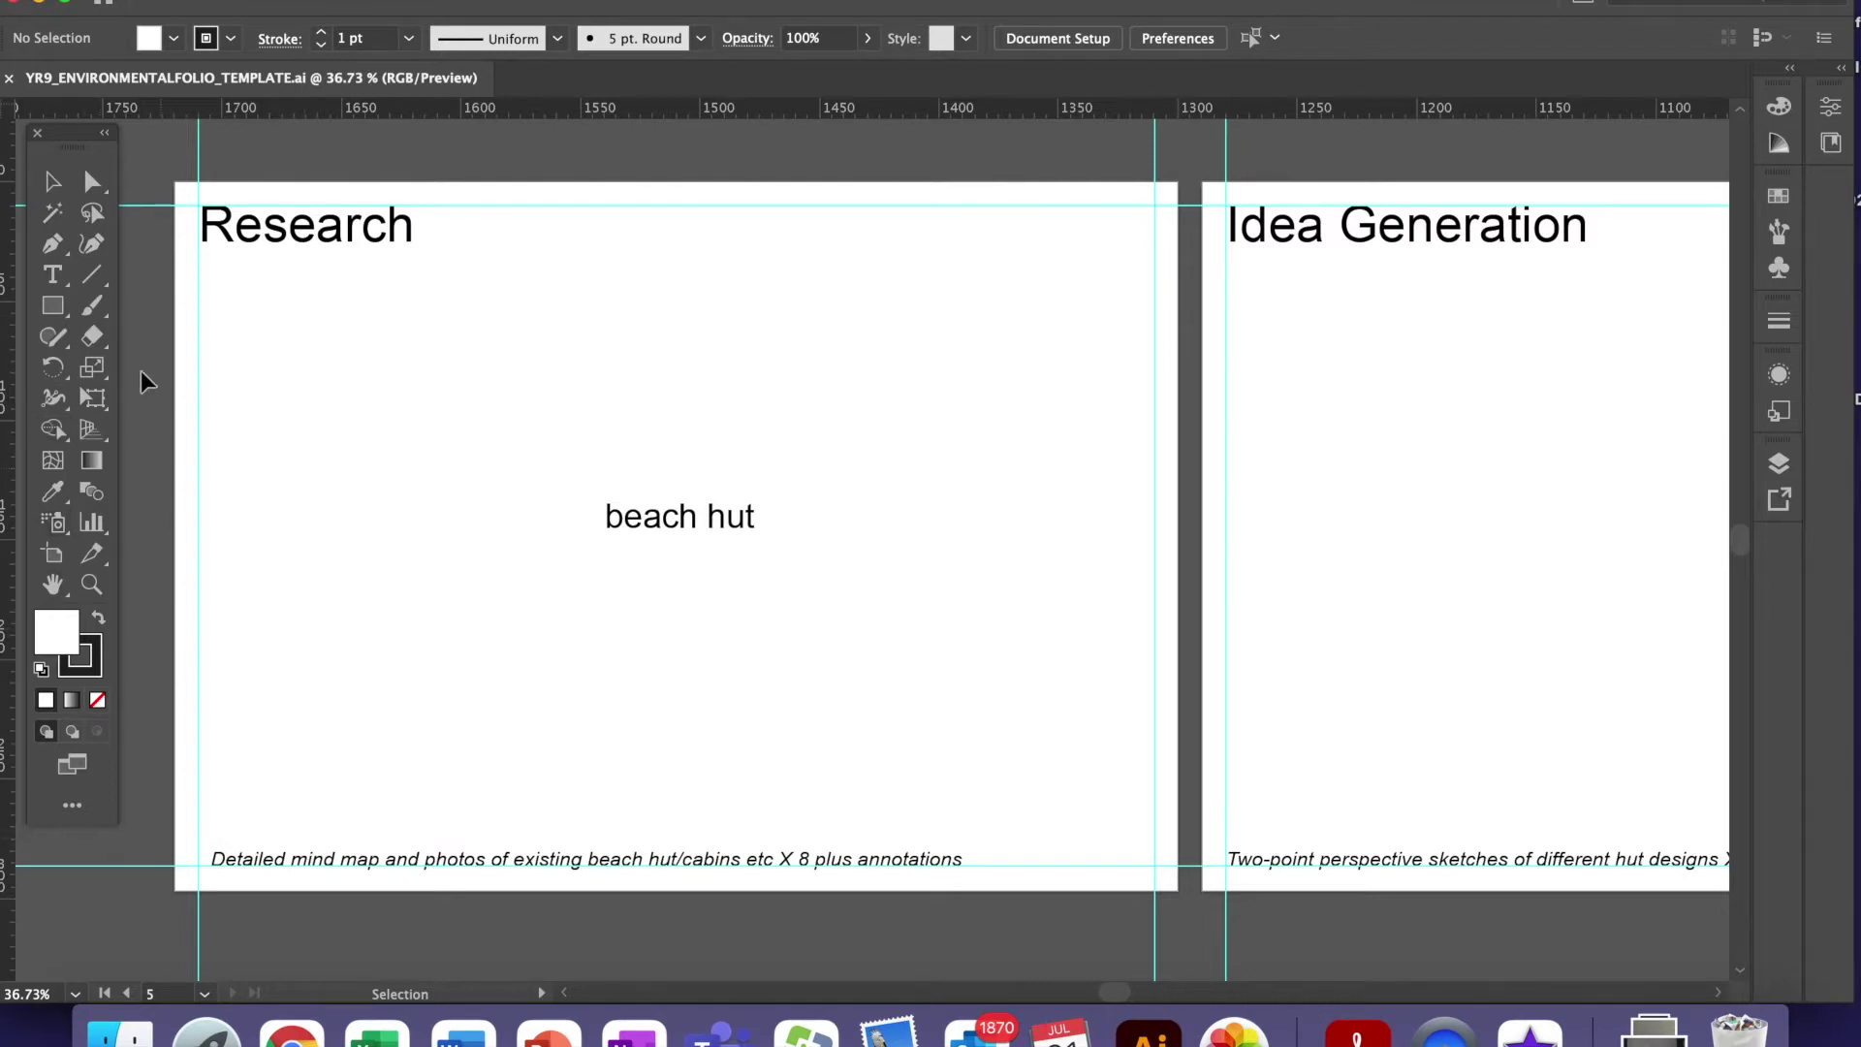
click(49, 280)
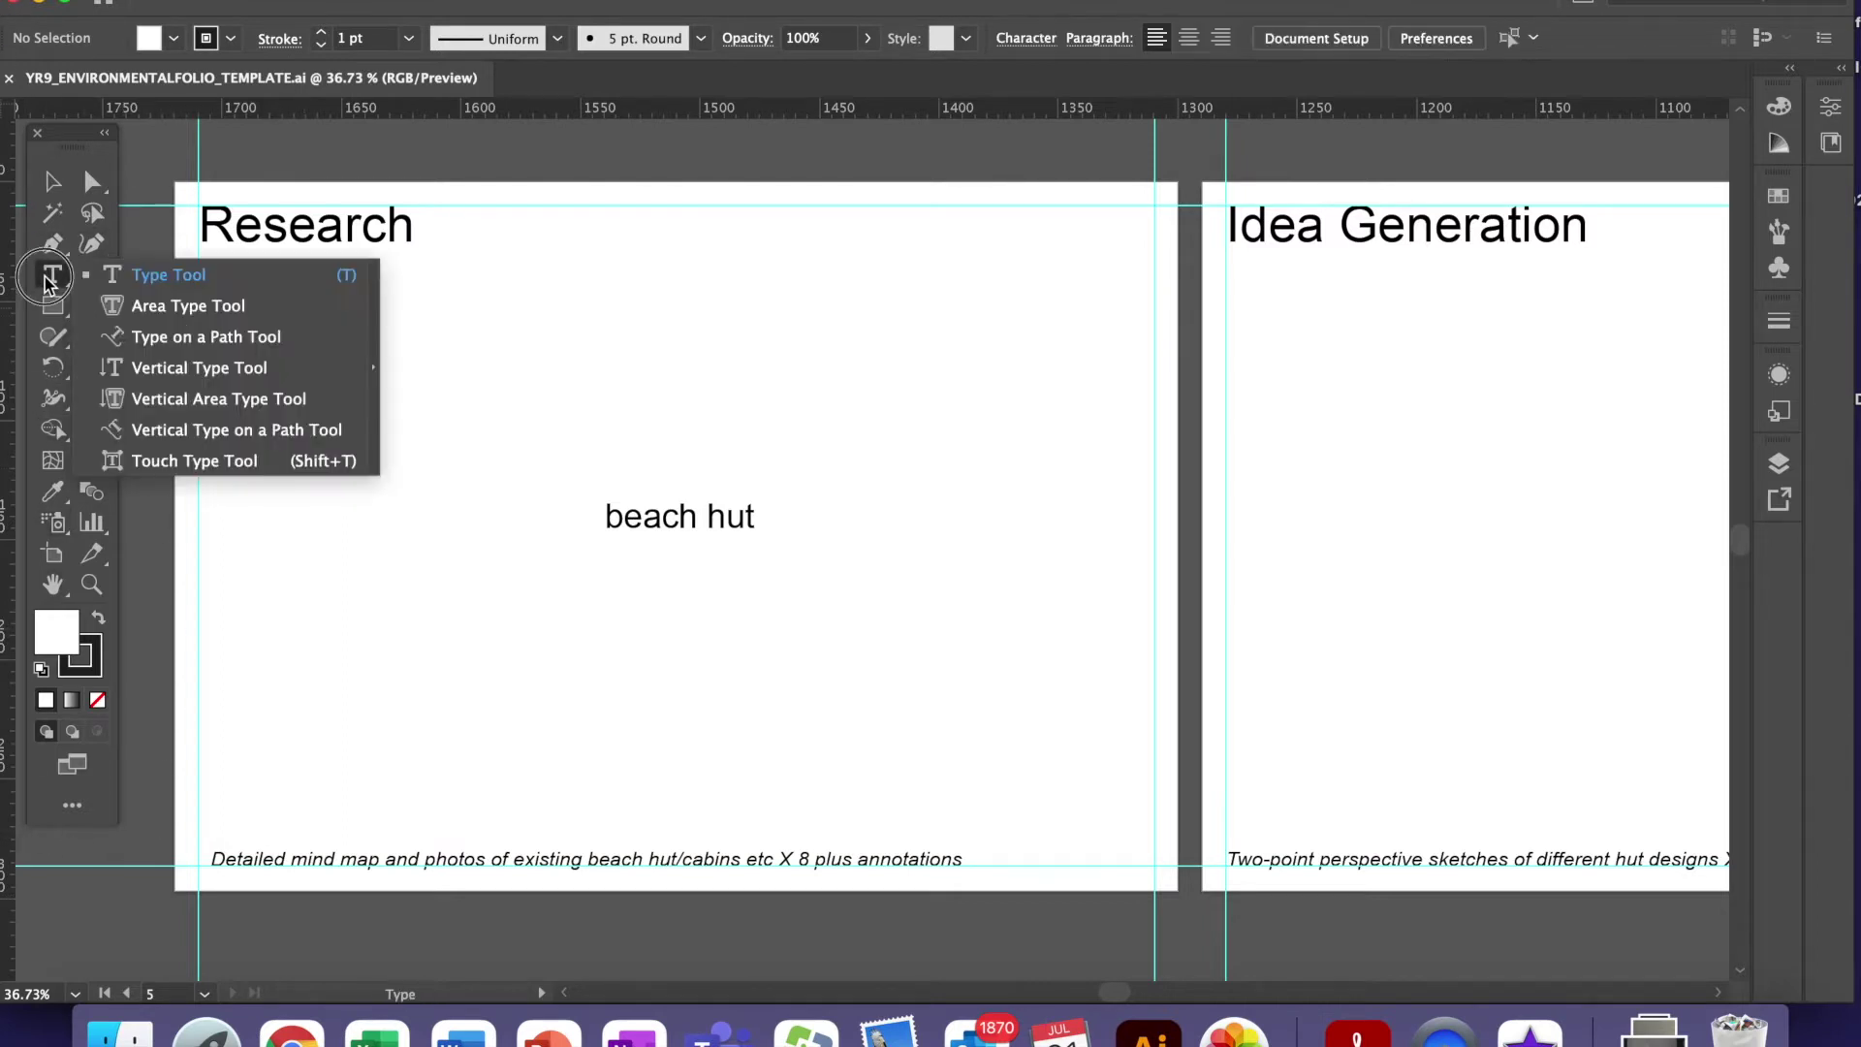
click(51, 305)
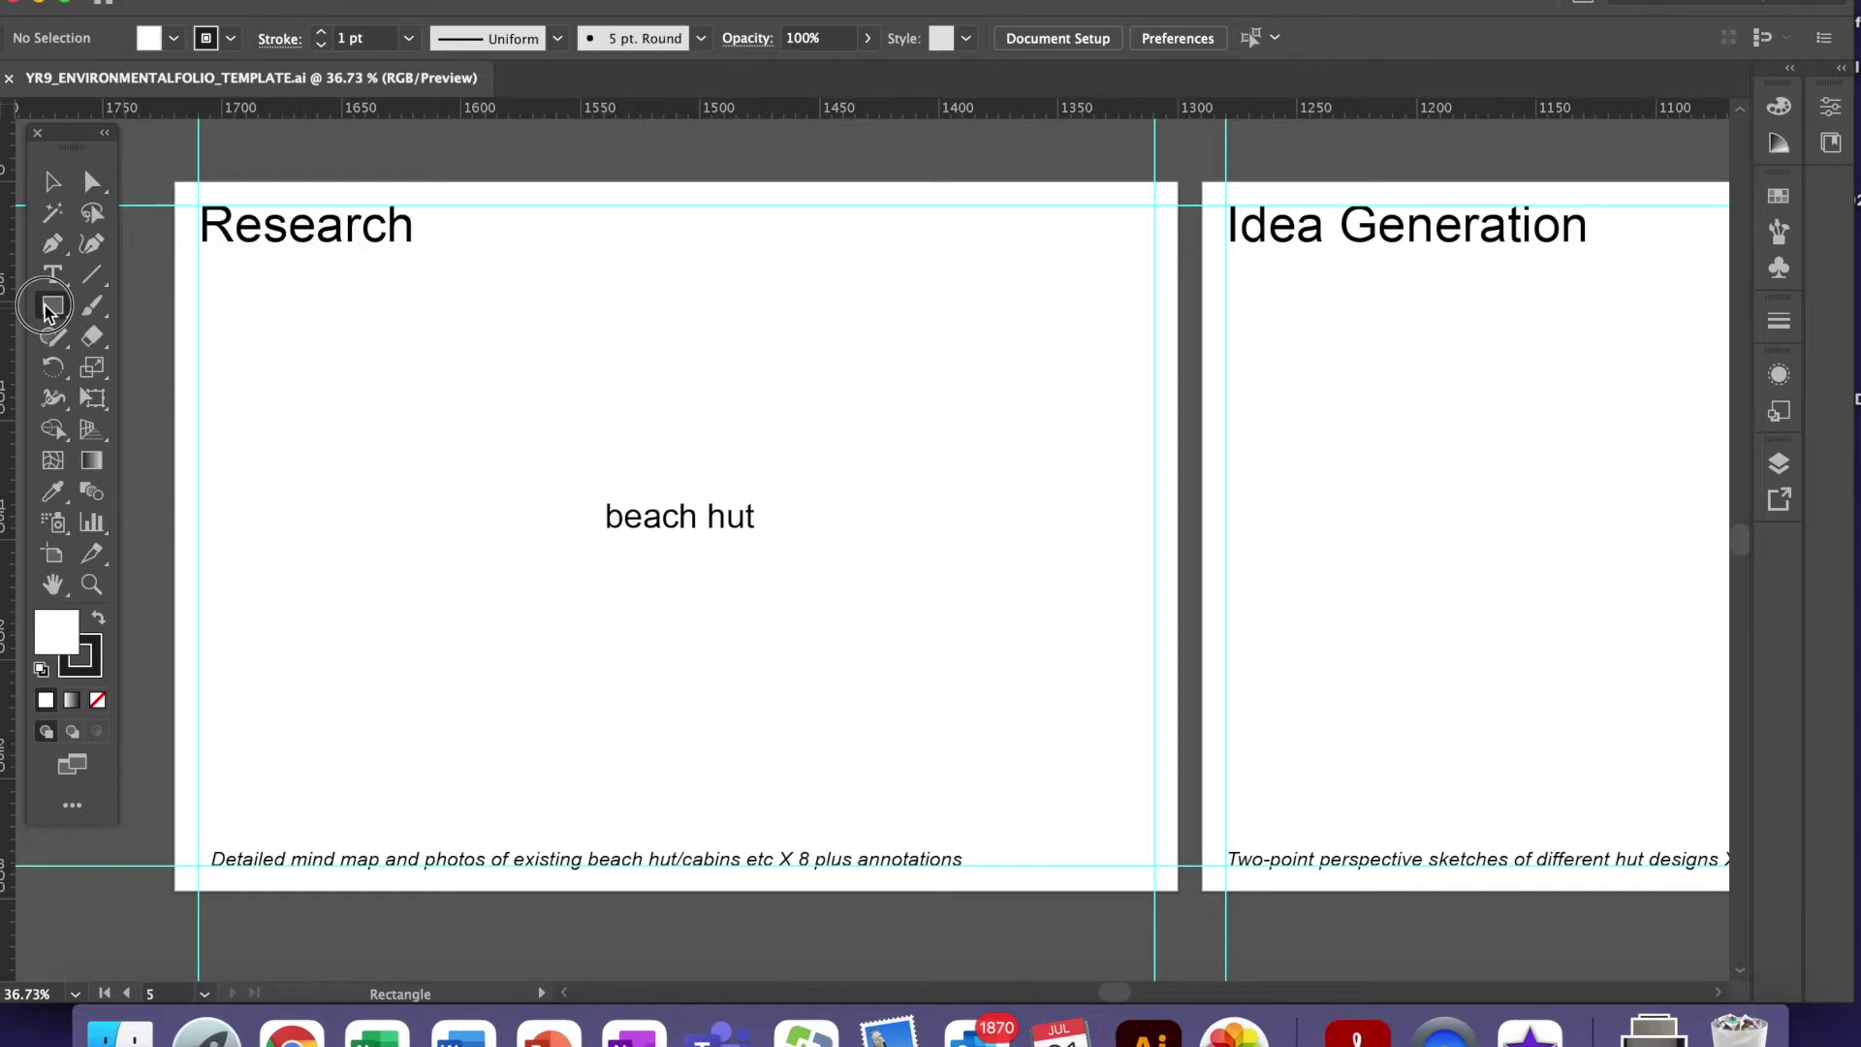
click(51, 305)
key(b)
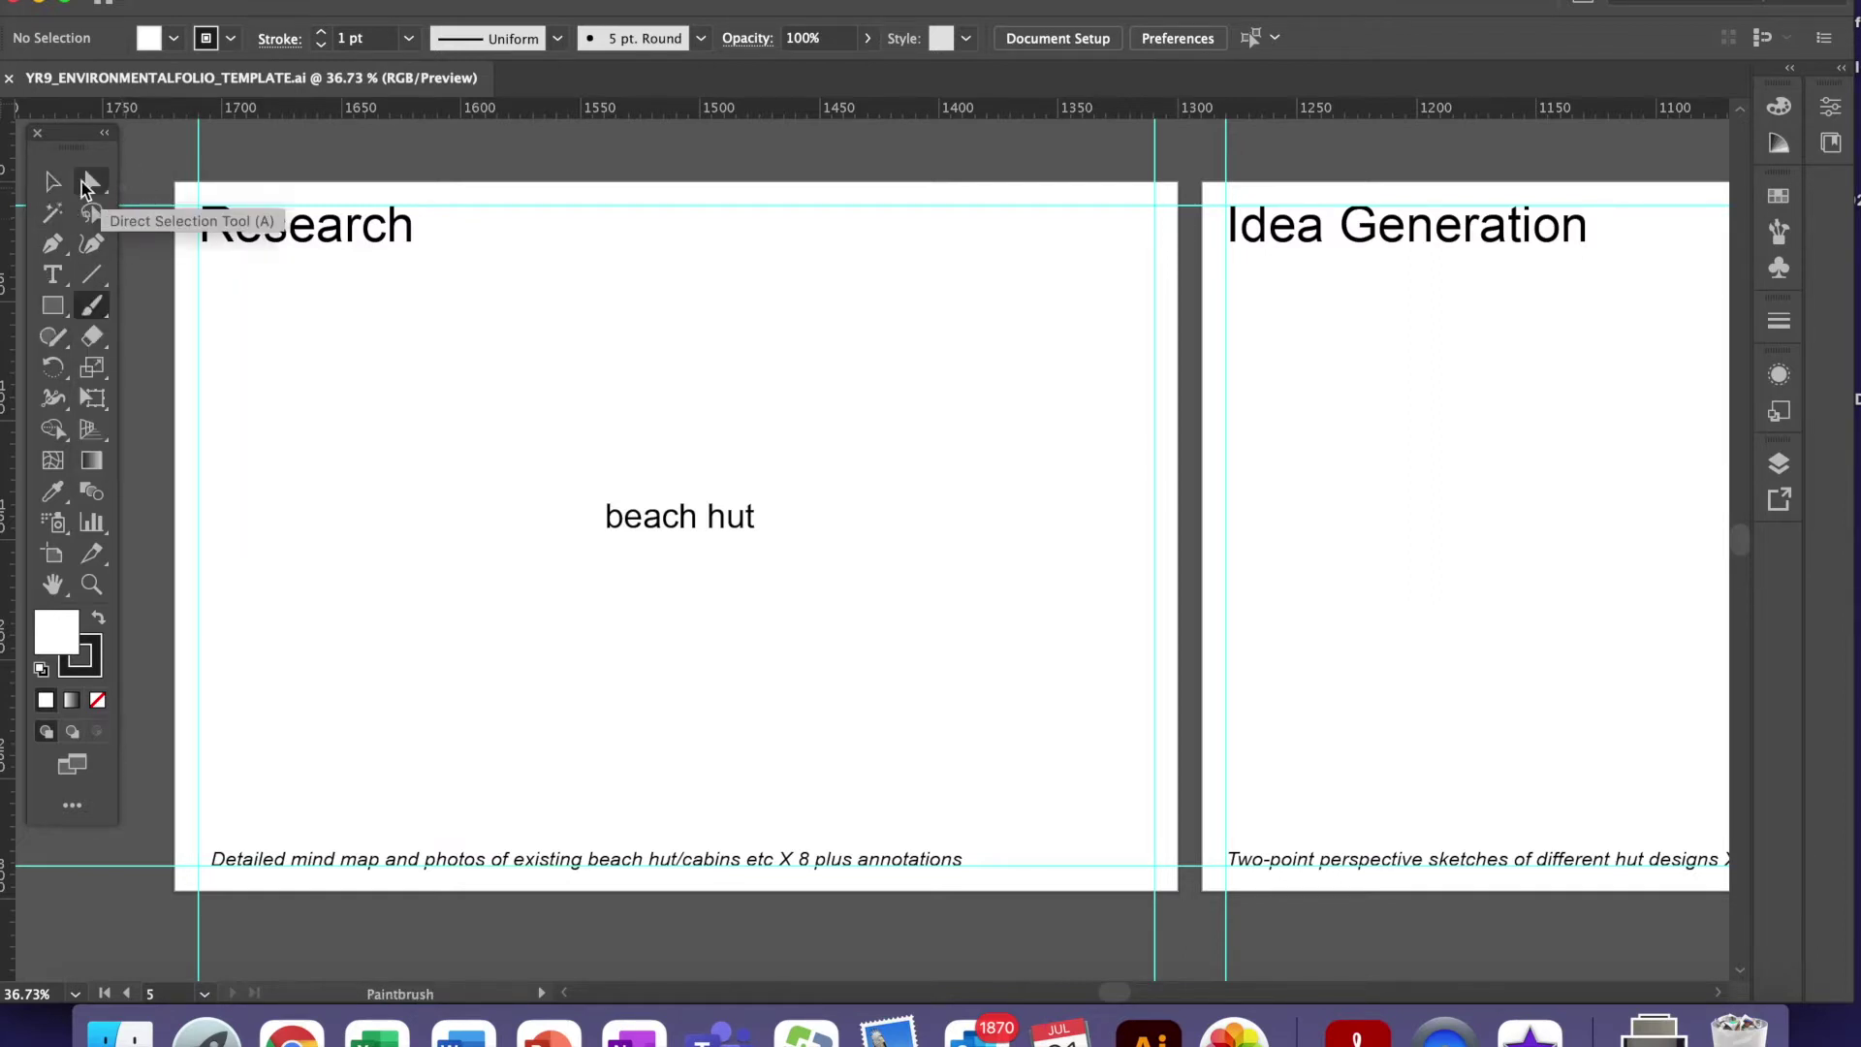
- Try moving the Research heading with the Selection tool, leave it in its original place and deselect it
click(54, 182)
click(269, 232)
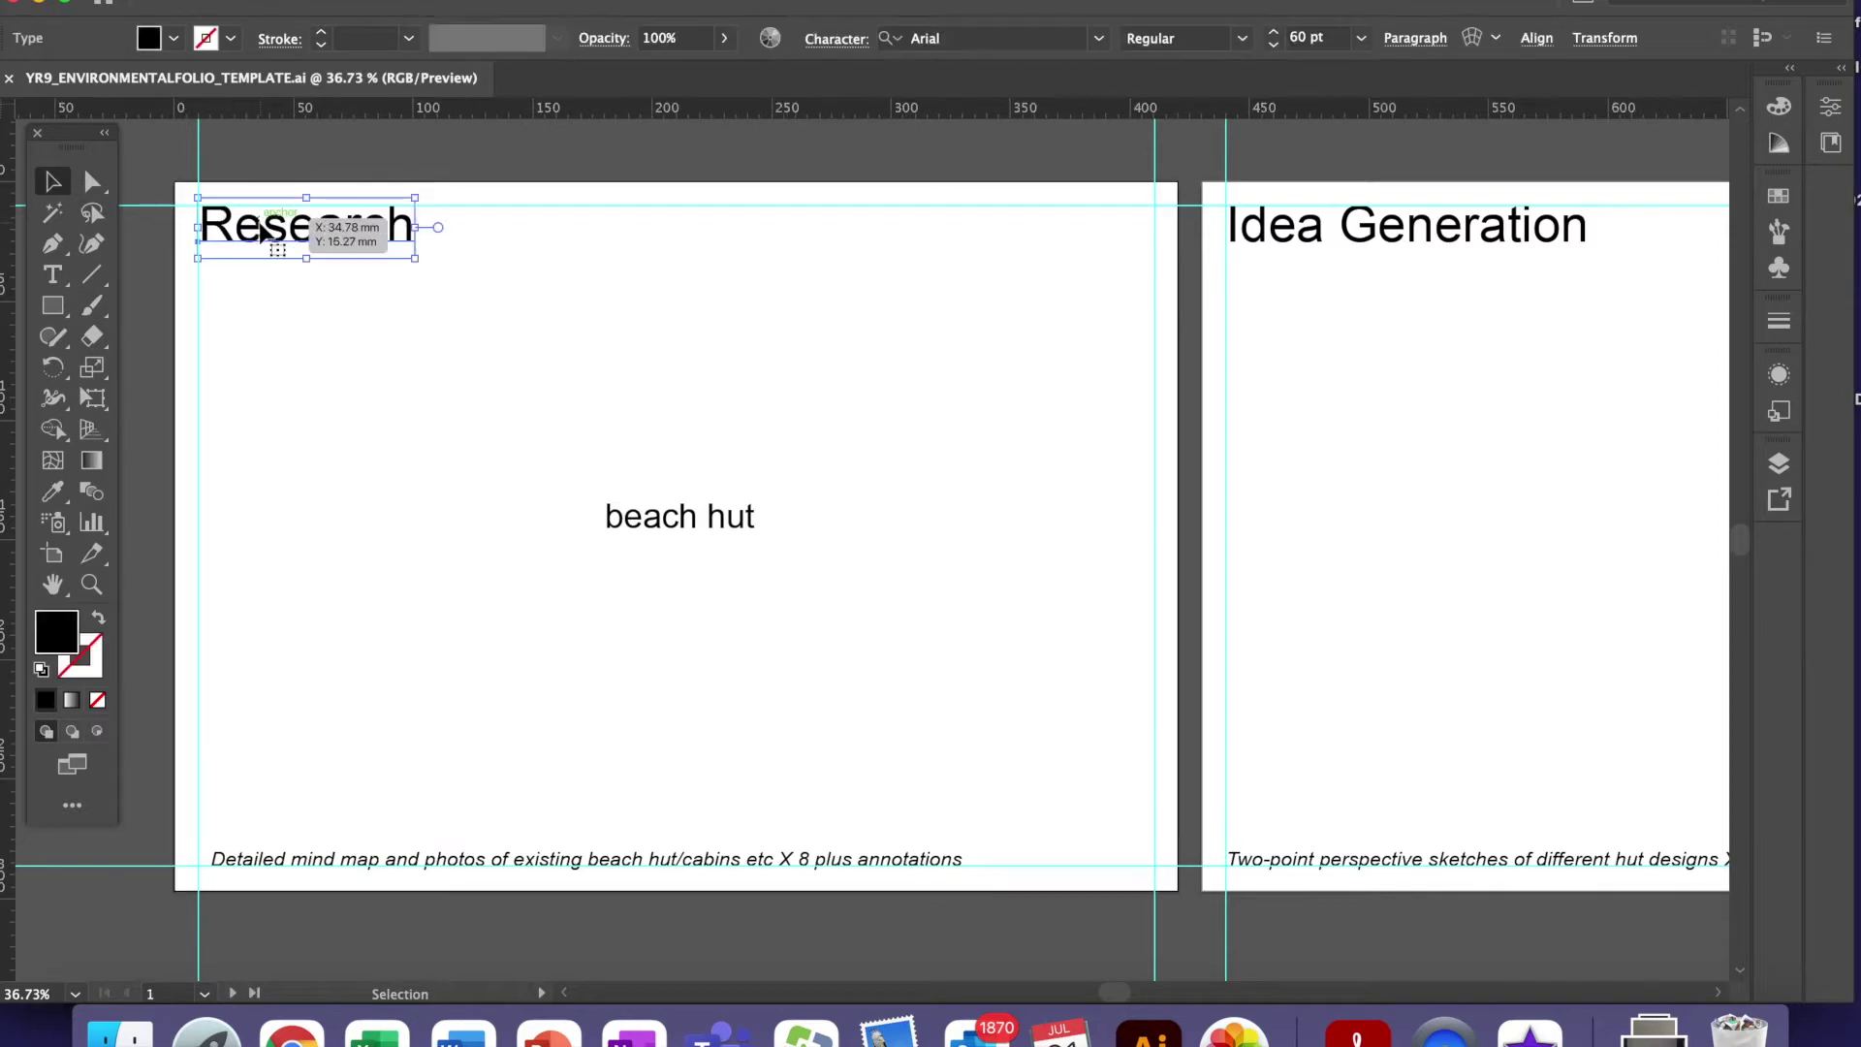
mouse_move(298, 237)
mouse_down()
mouse_move(395, 319)
mouse_move(320, 232)
mouse_move(300, 238)
mouse_up()
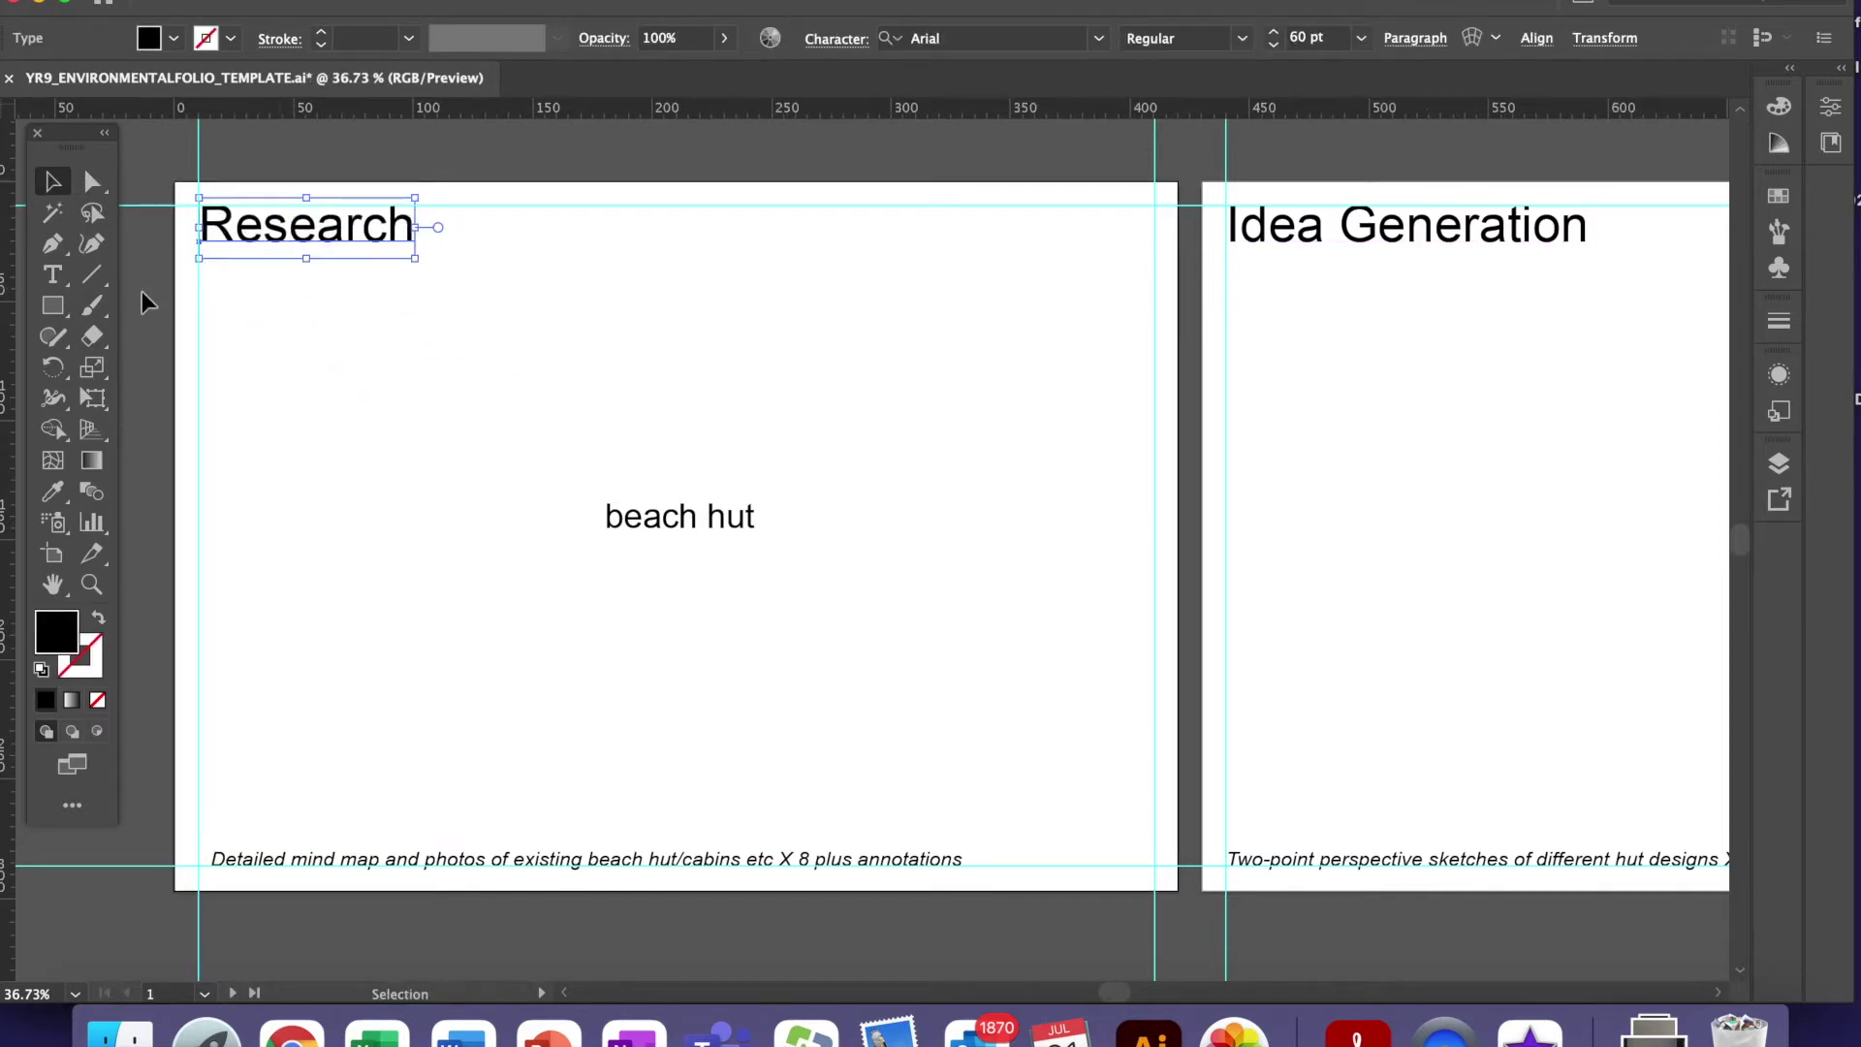
click(257, 299)
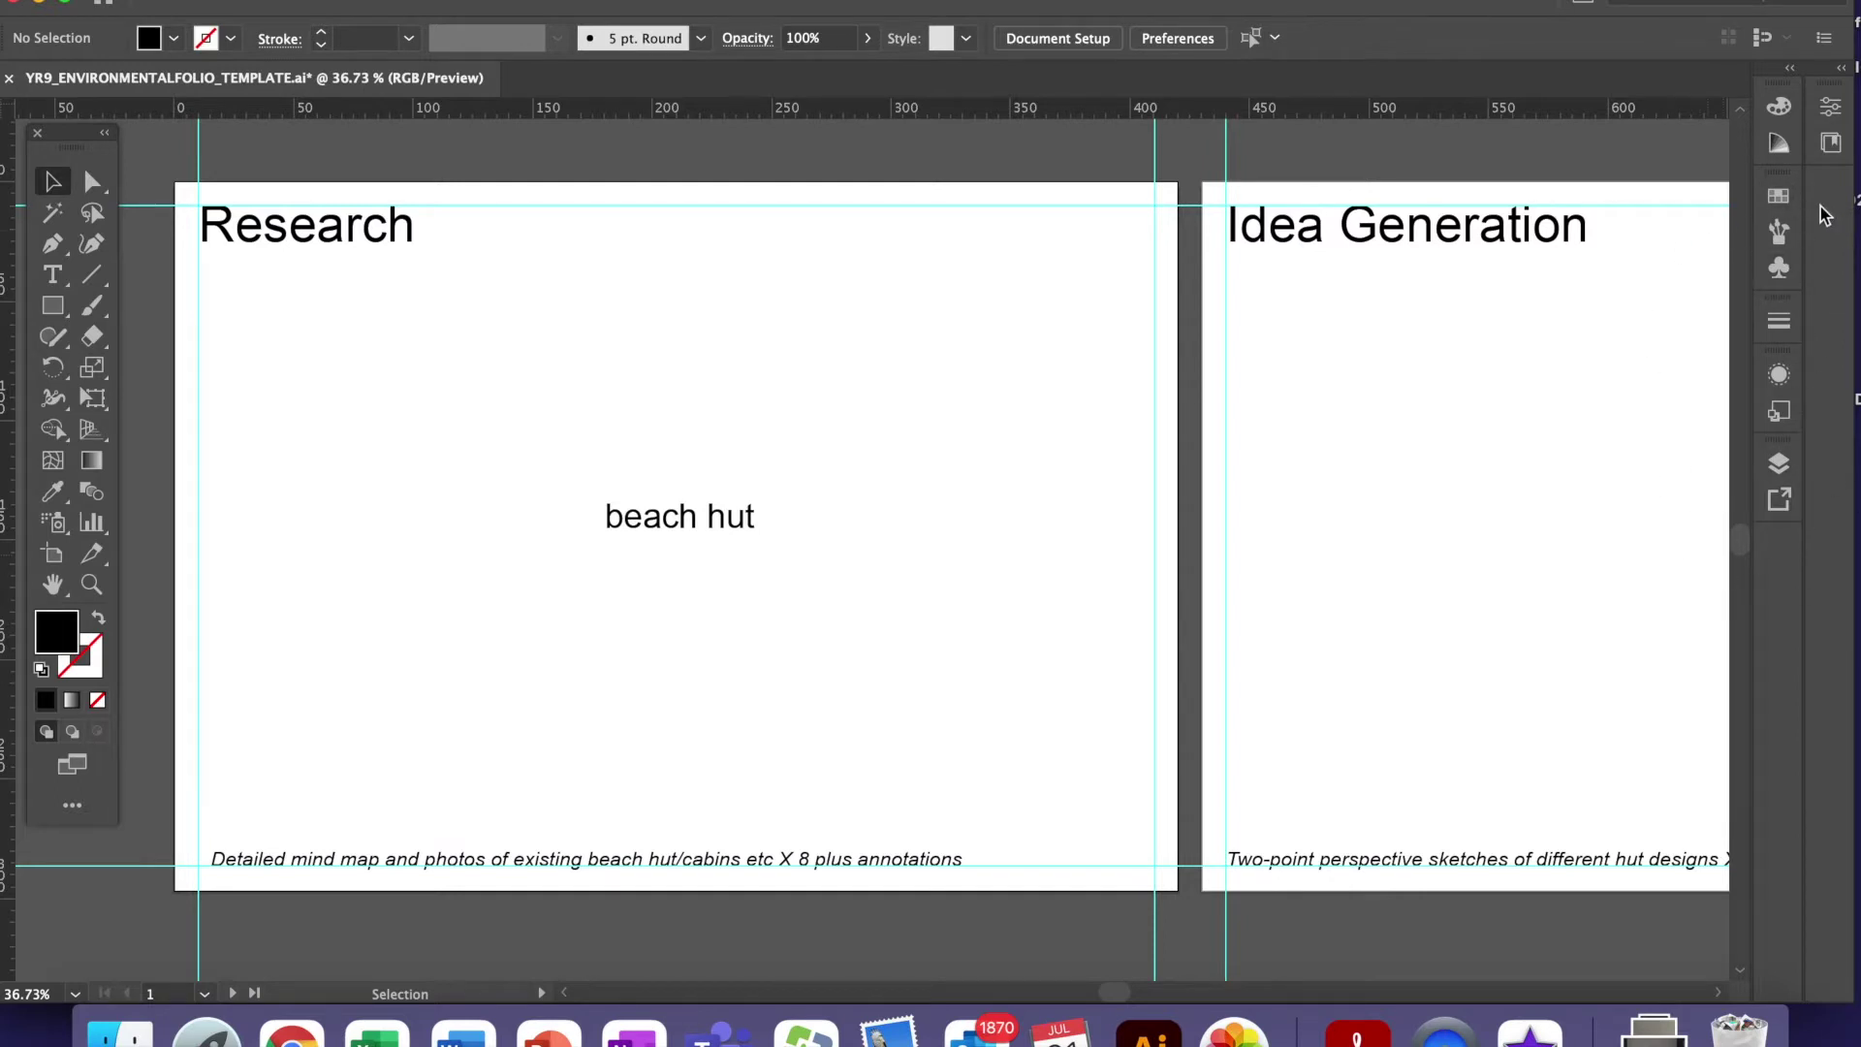
click(1781, 197)
click(1783, 199)
click(1777, 327)
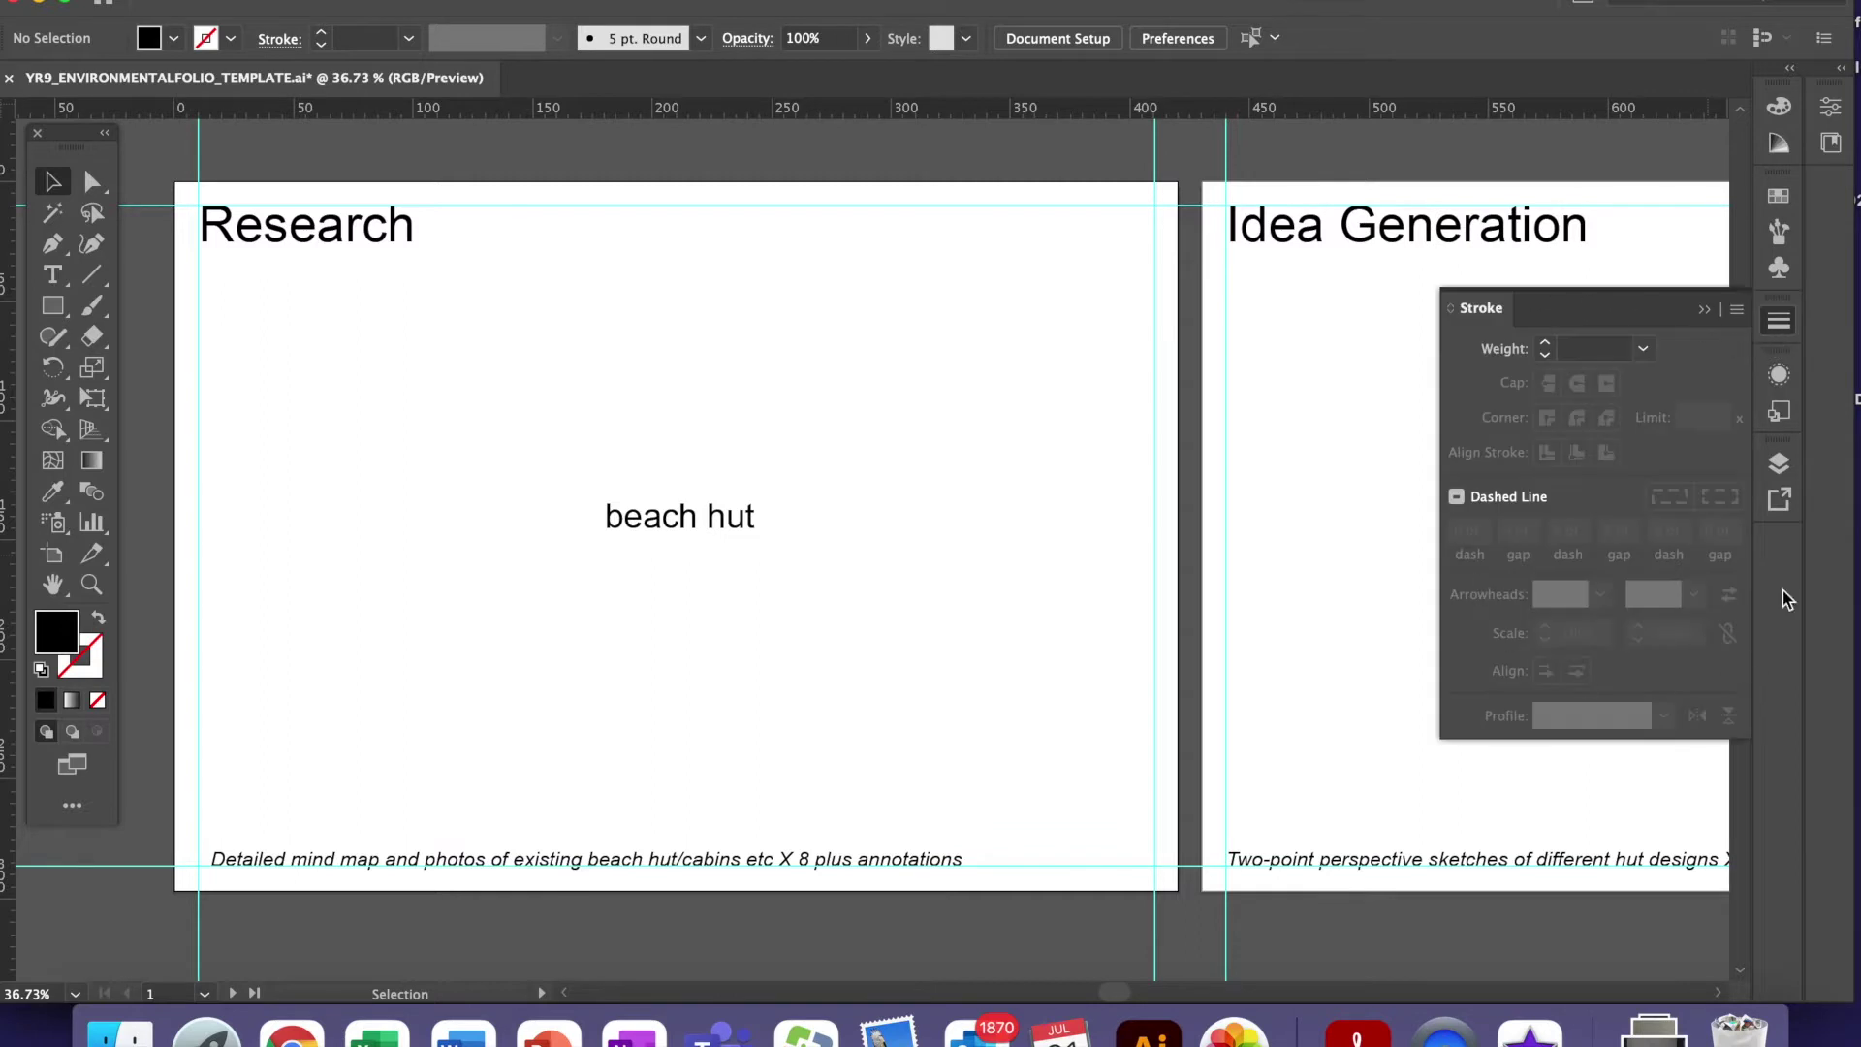
click(1704, 311)
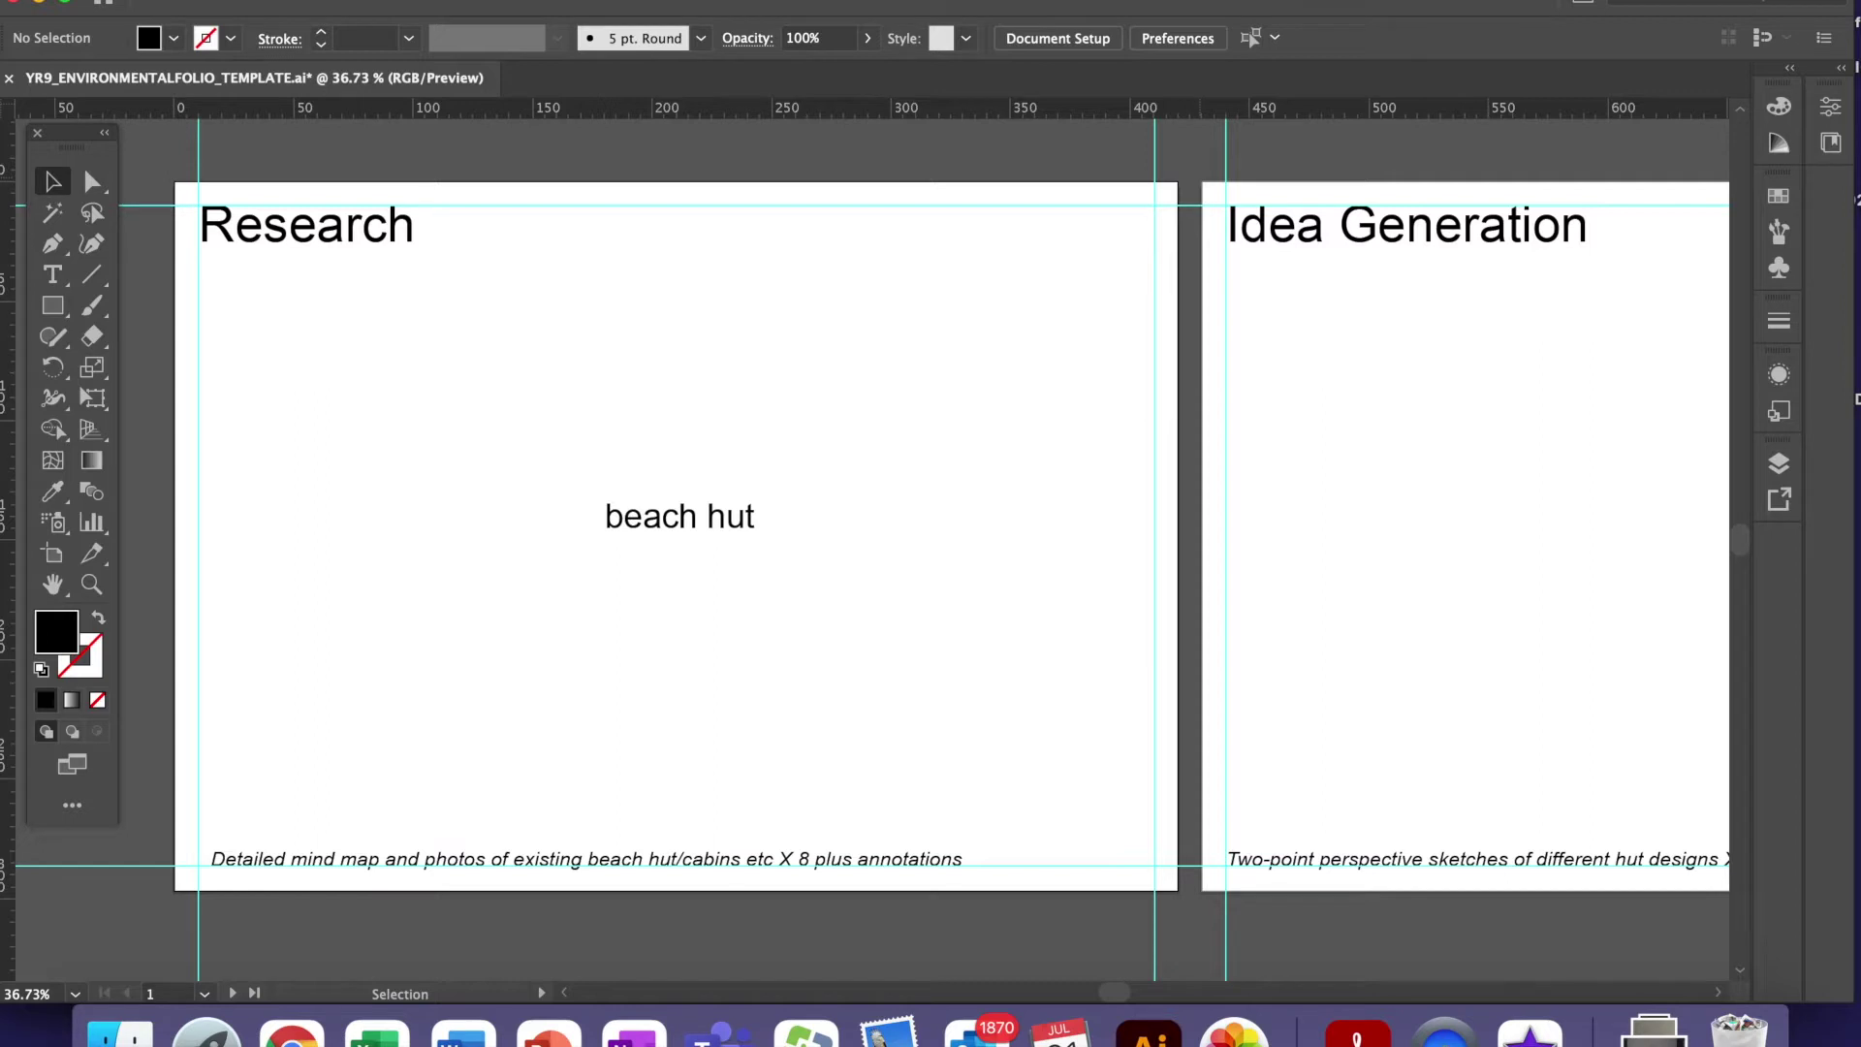
click(36, 133)
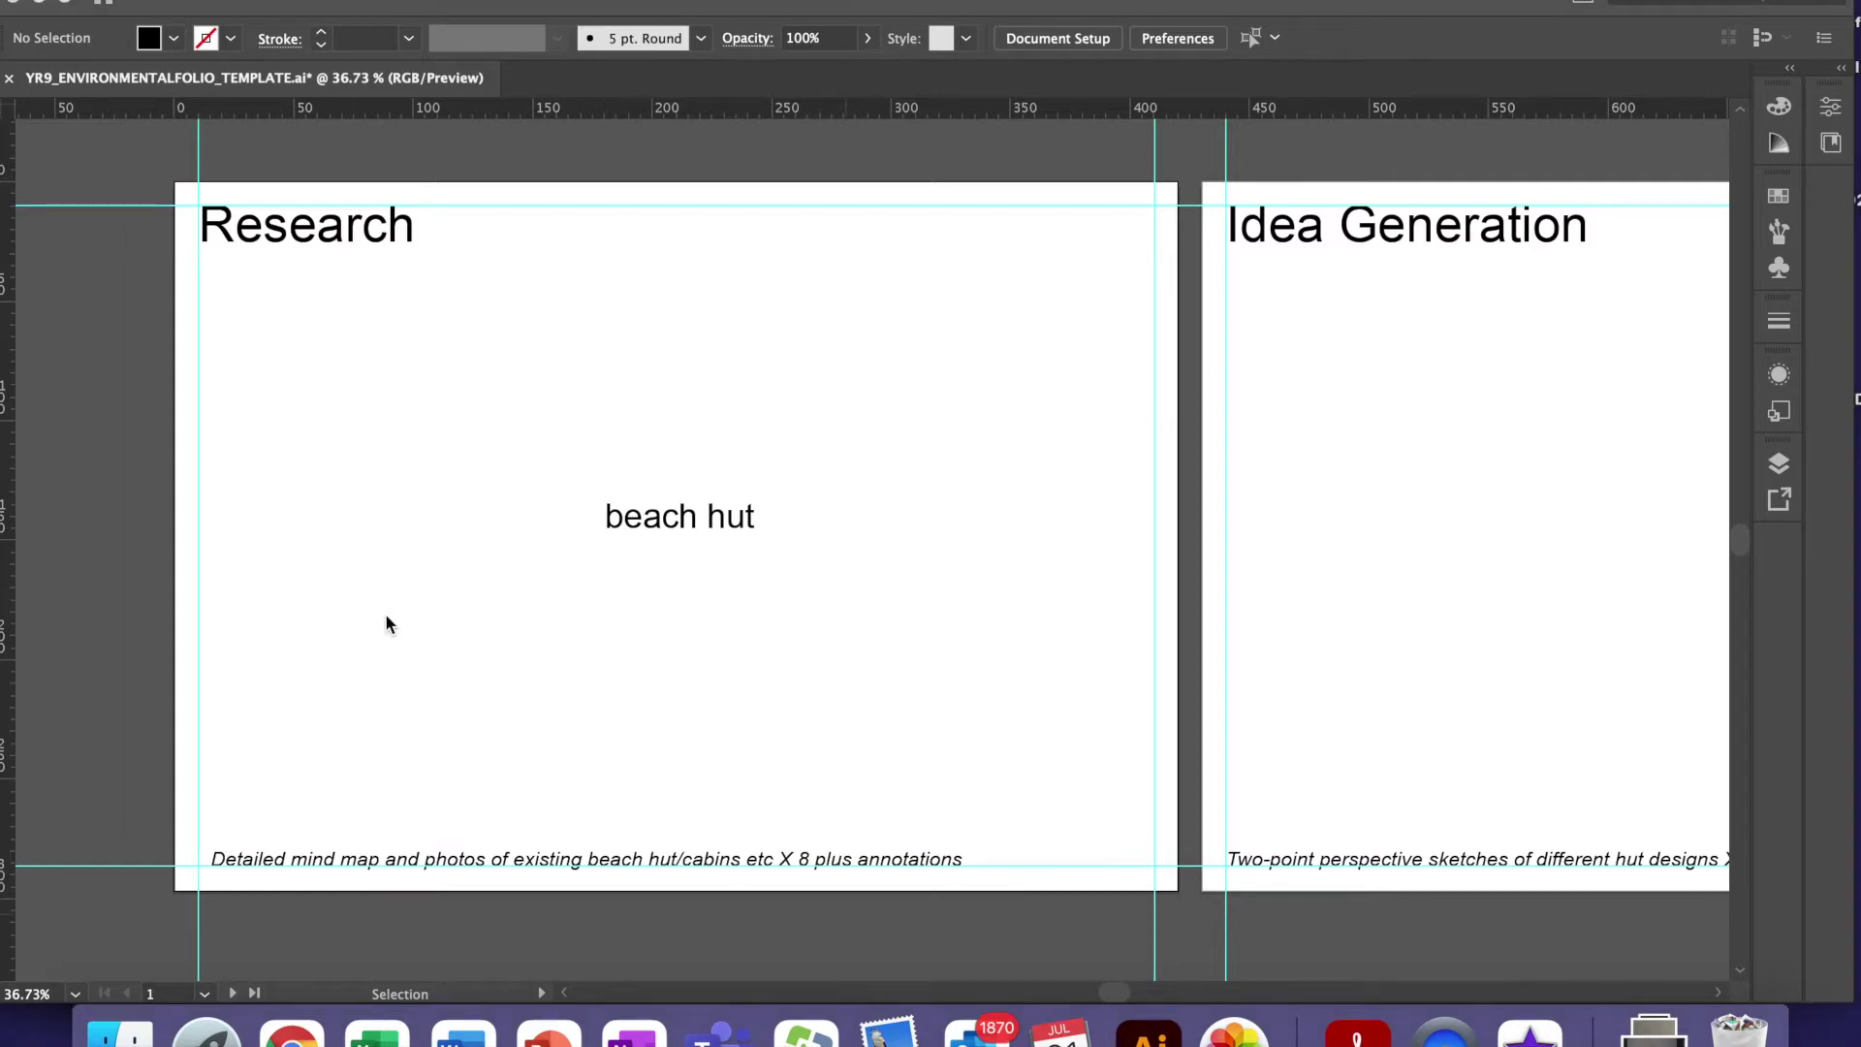
key(Tab)
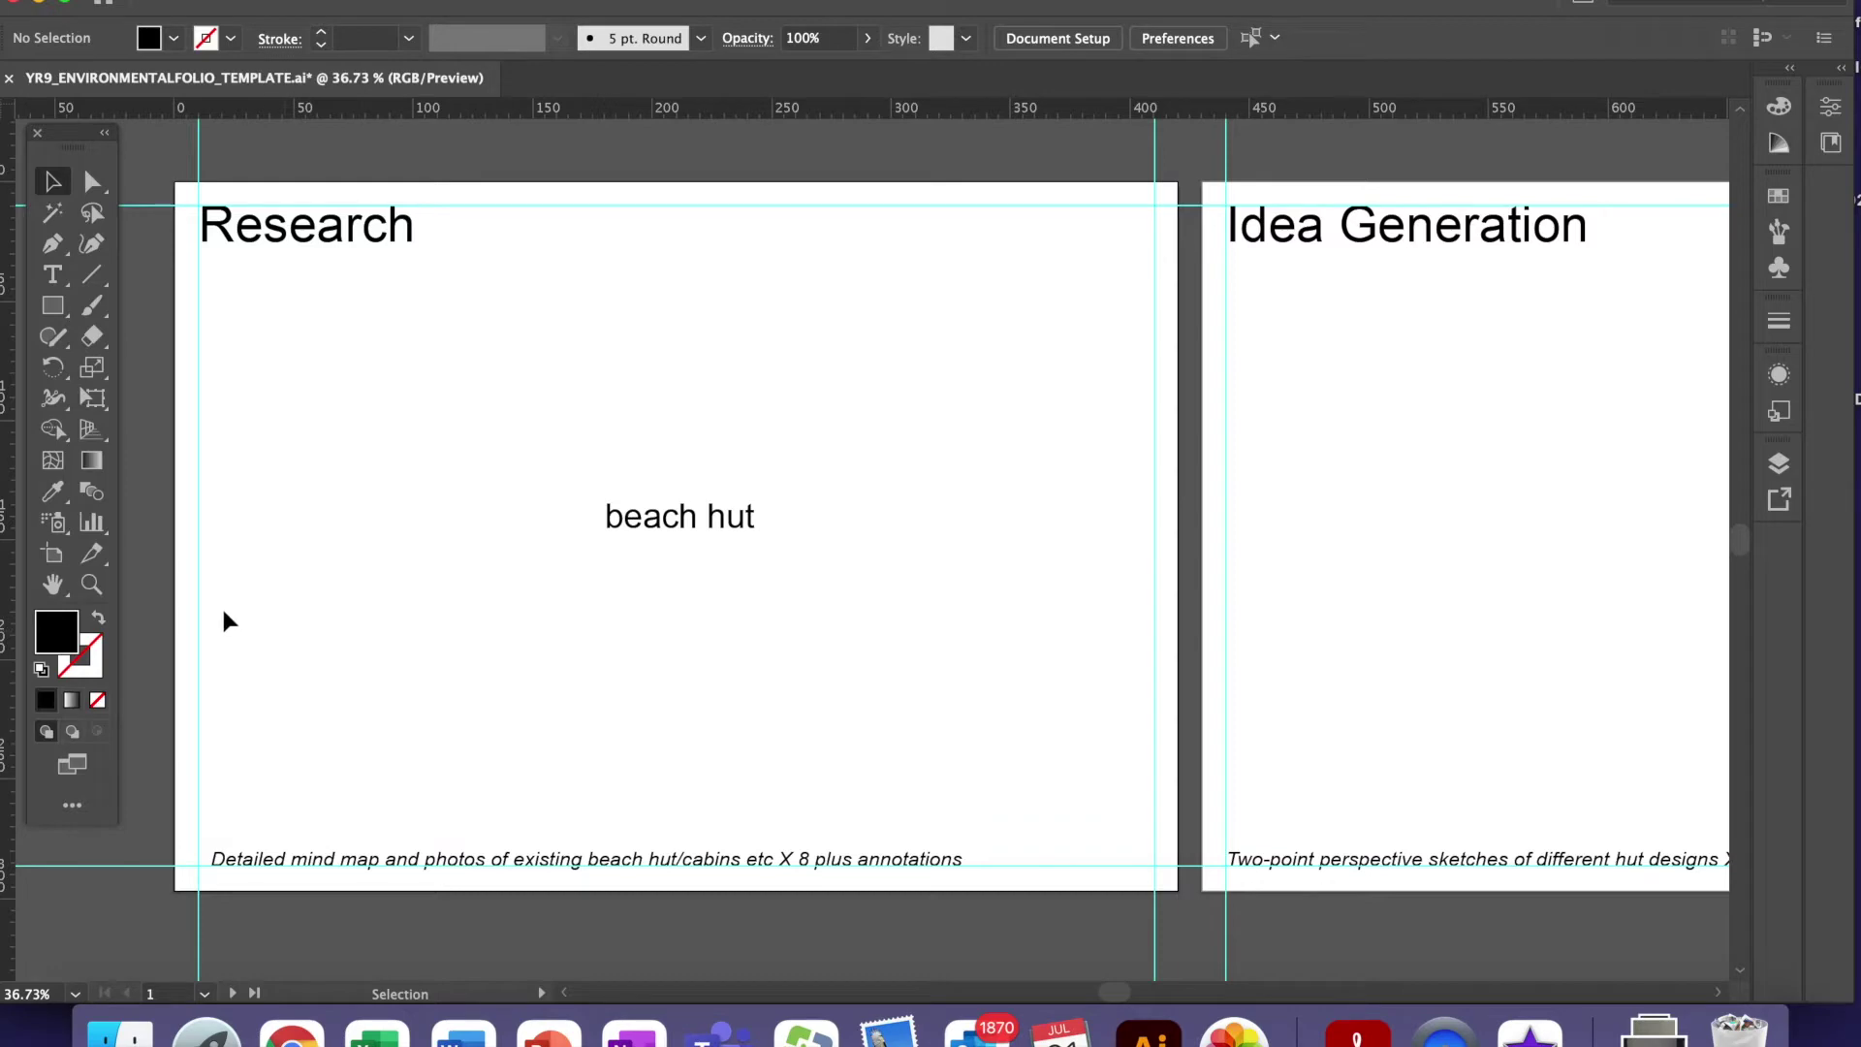
- Change the font of the Research heading to Autumn in November
click(91, 585)
drag(332, 527, 419, 594)
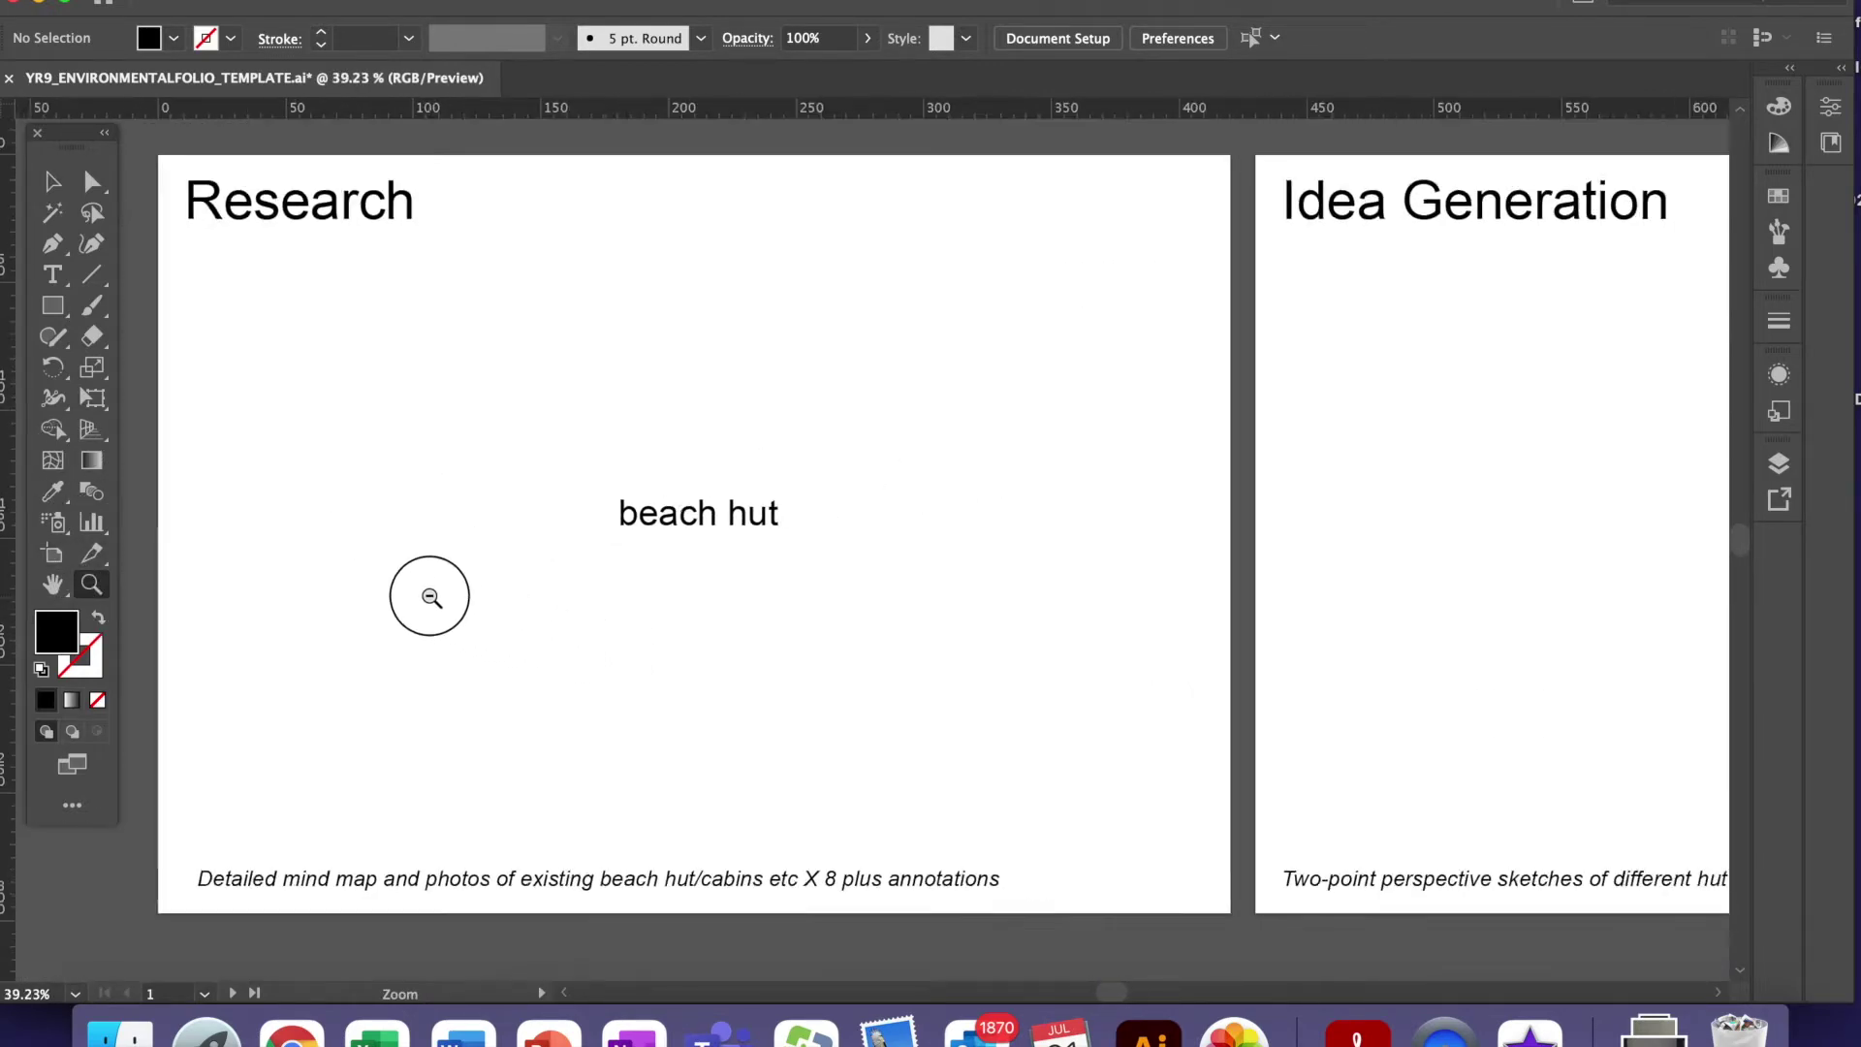
drag(430, 597, 428, 596)
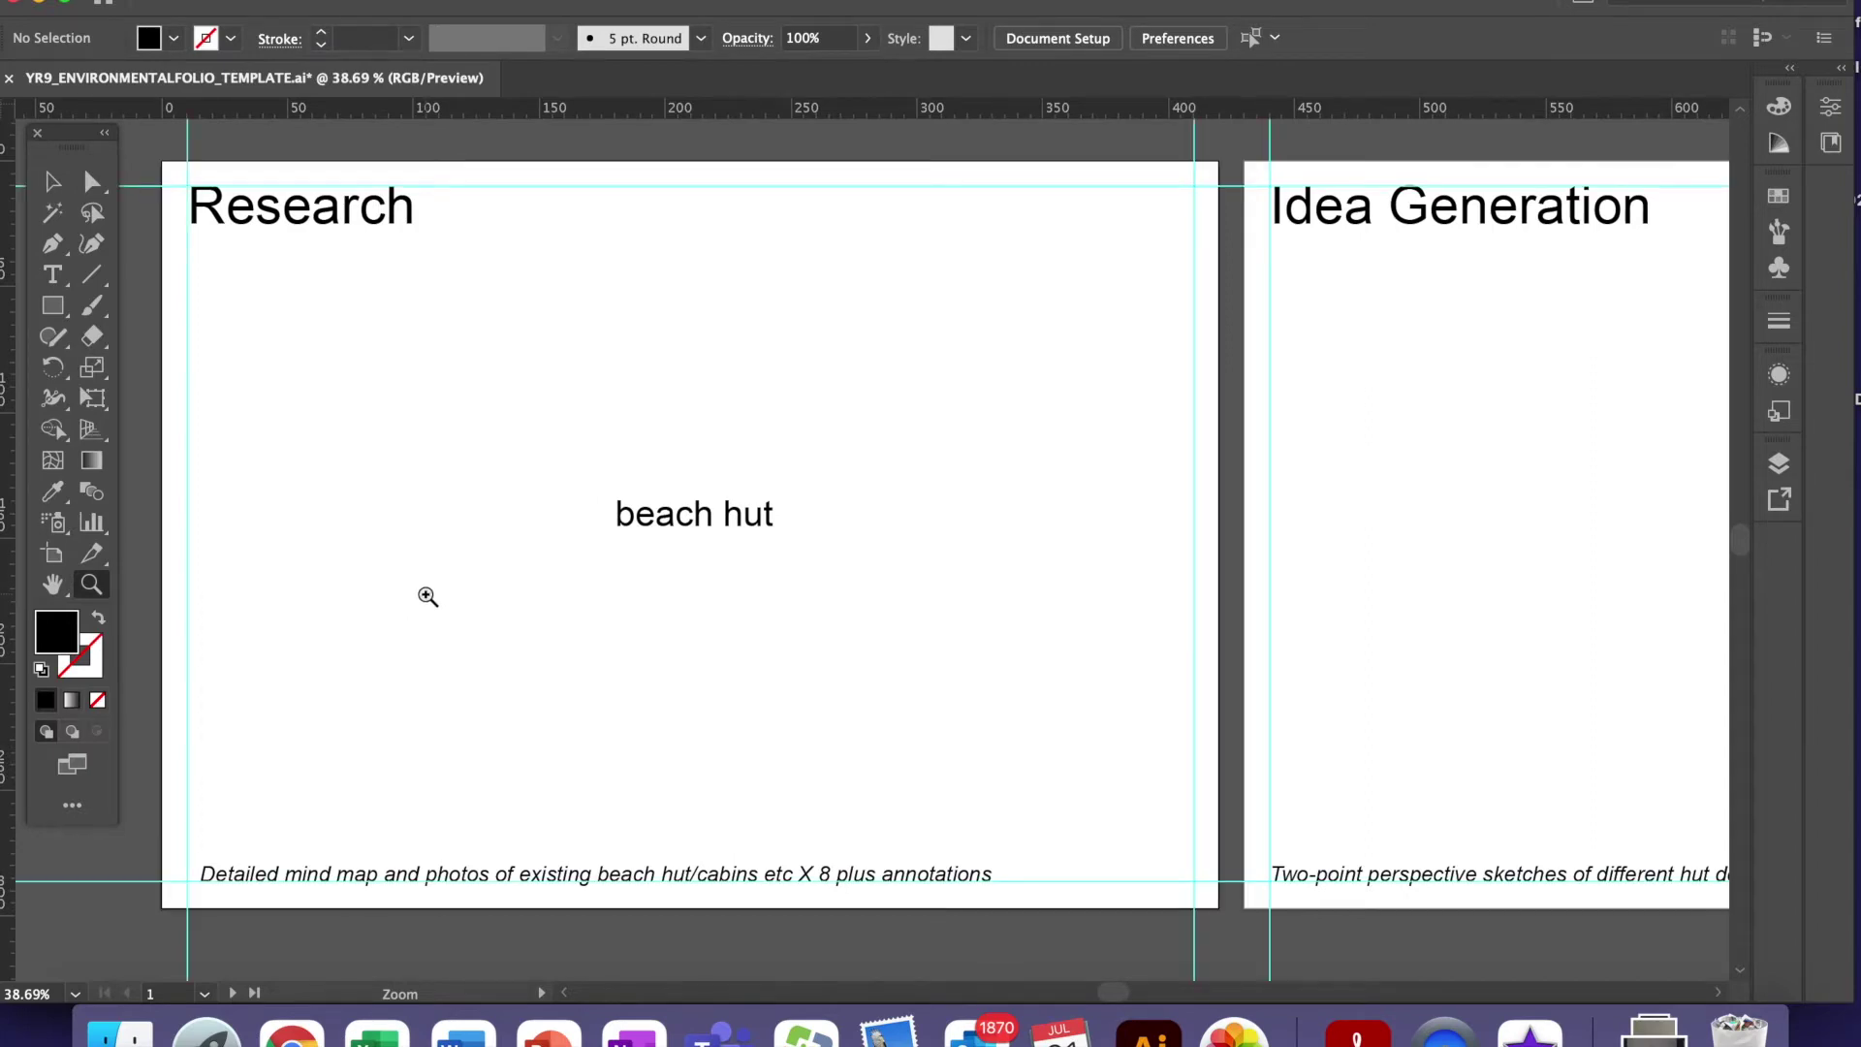
drag(340, 648, 441, 676)
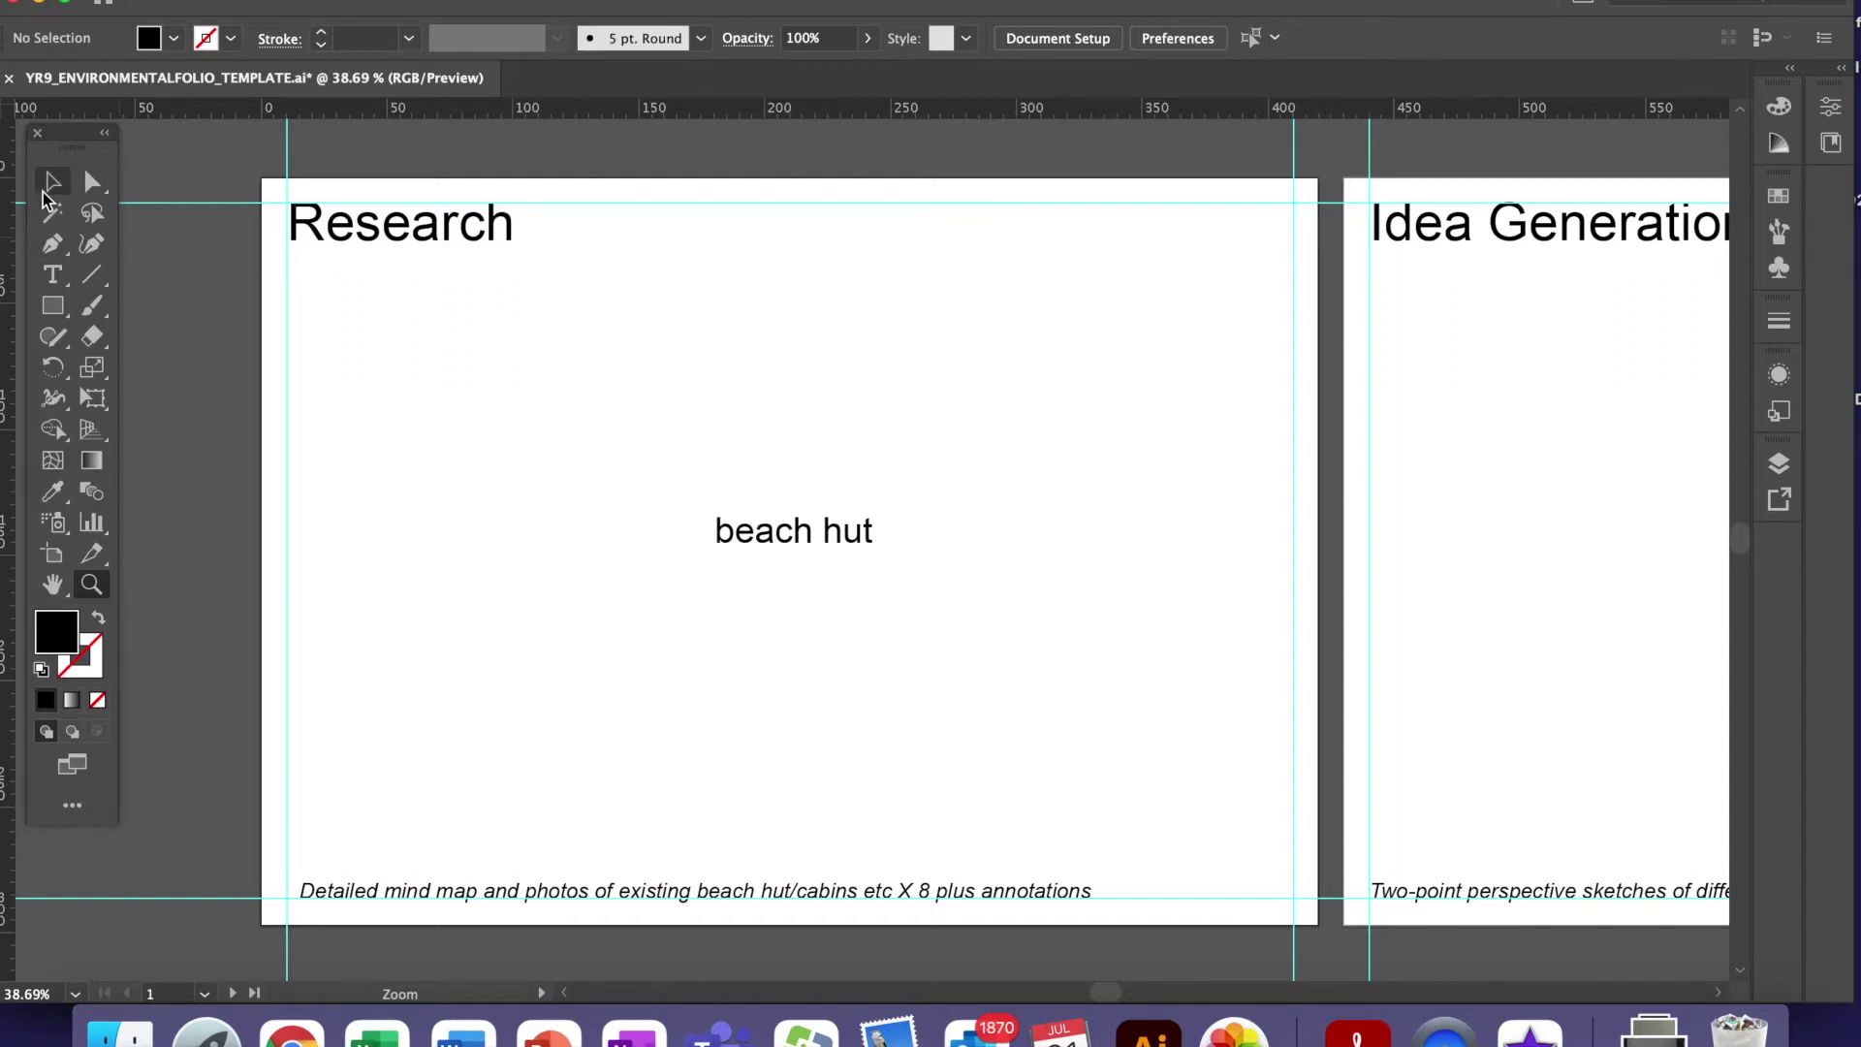
click(54, 181)
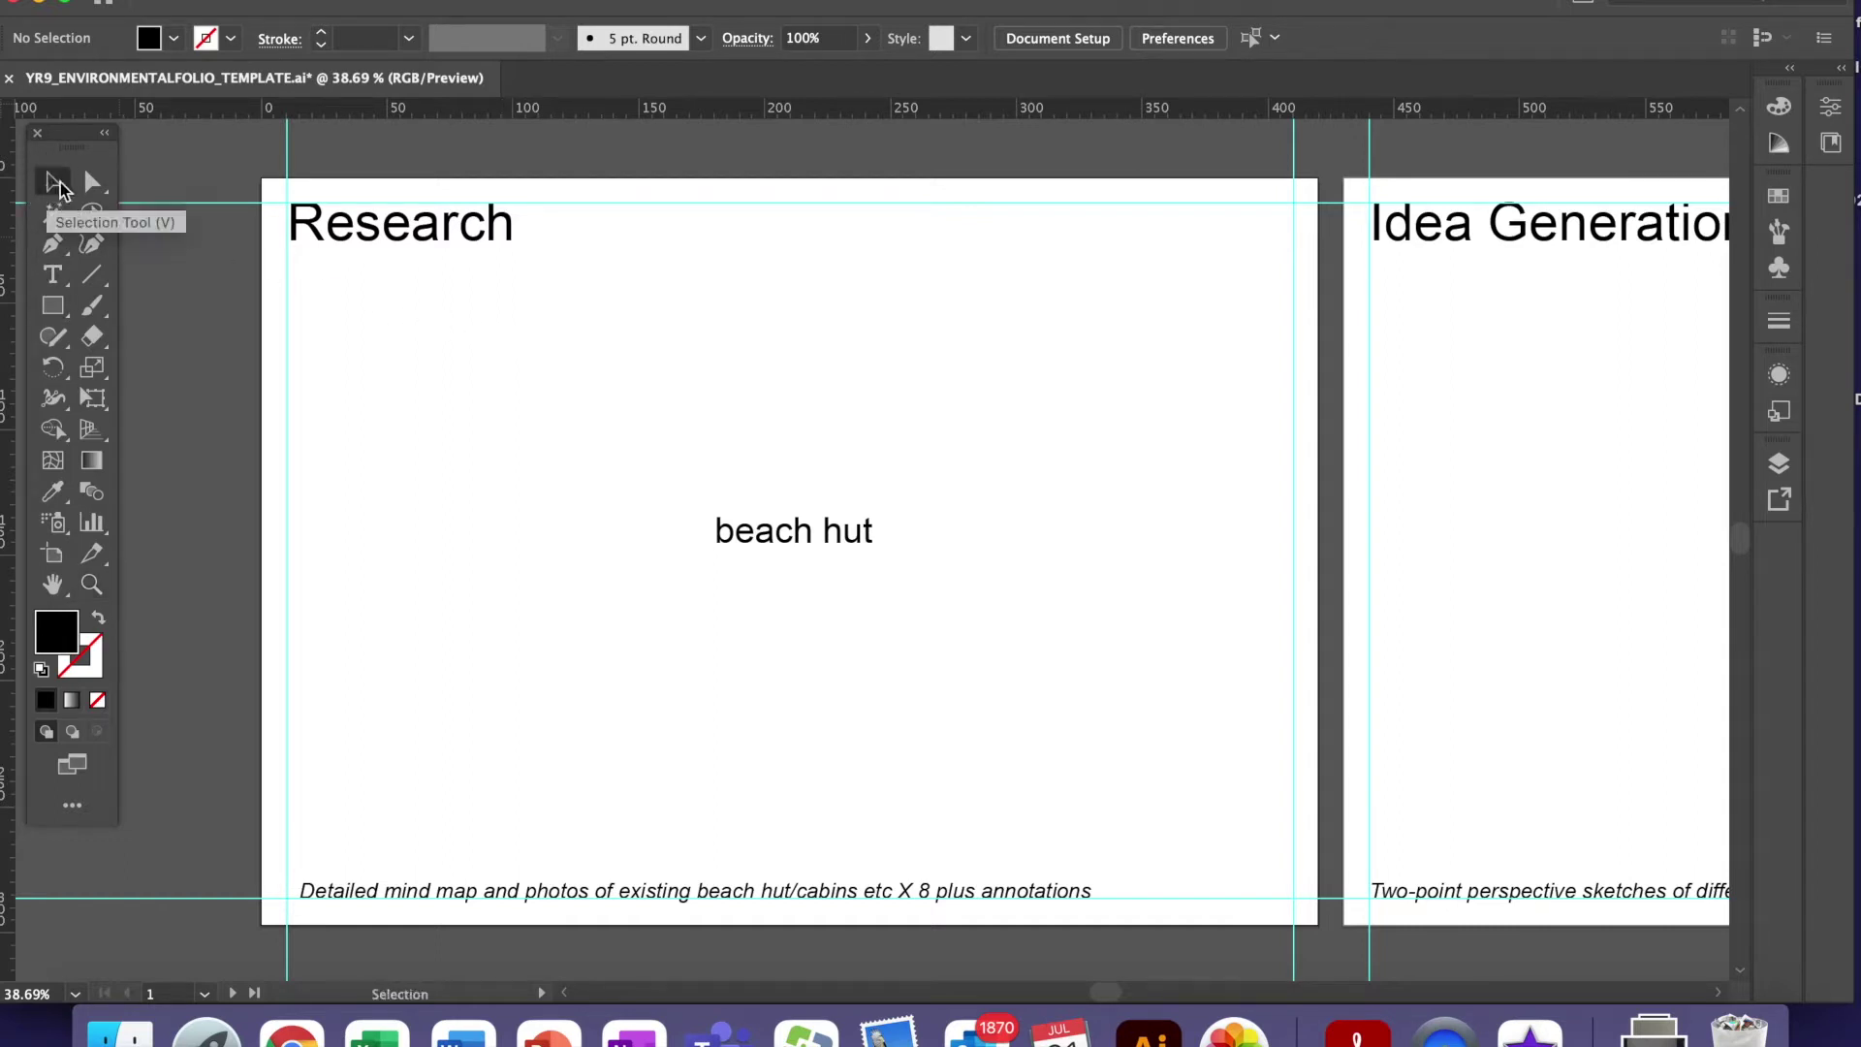
click(366, 247)
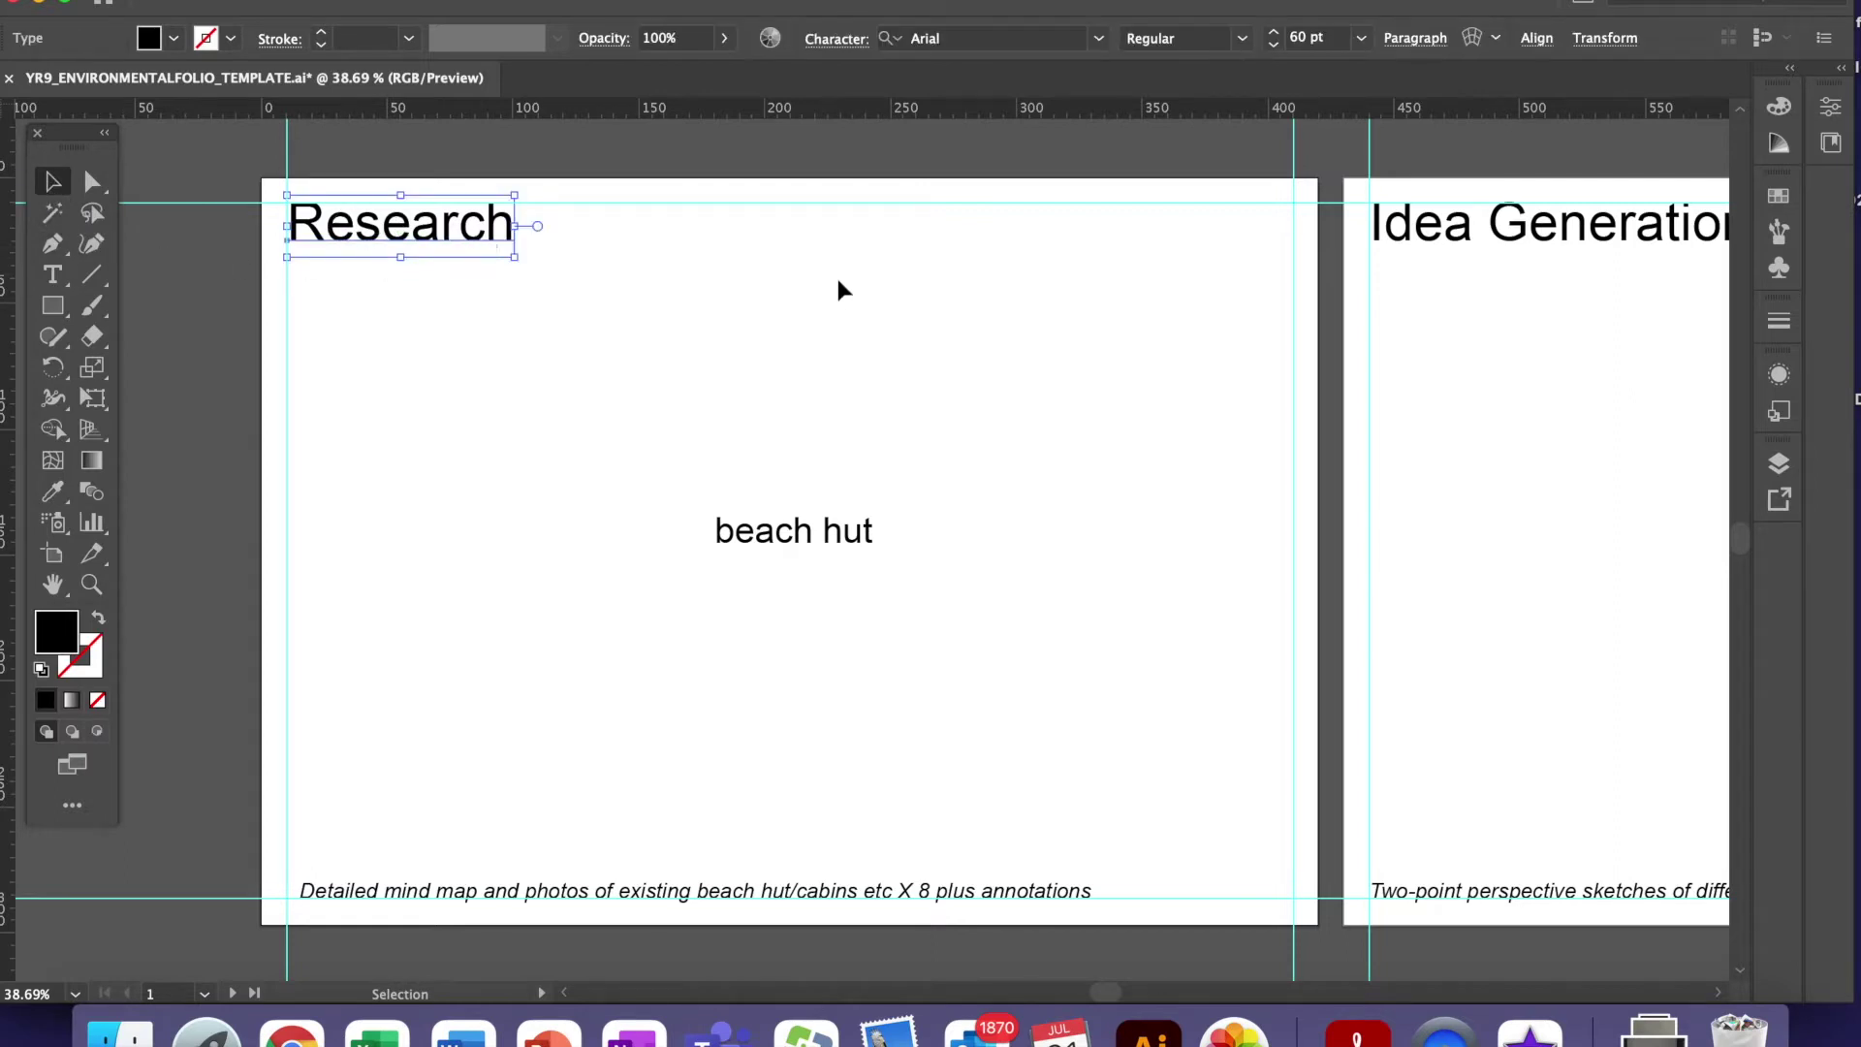
click(1101, 43)
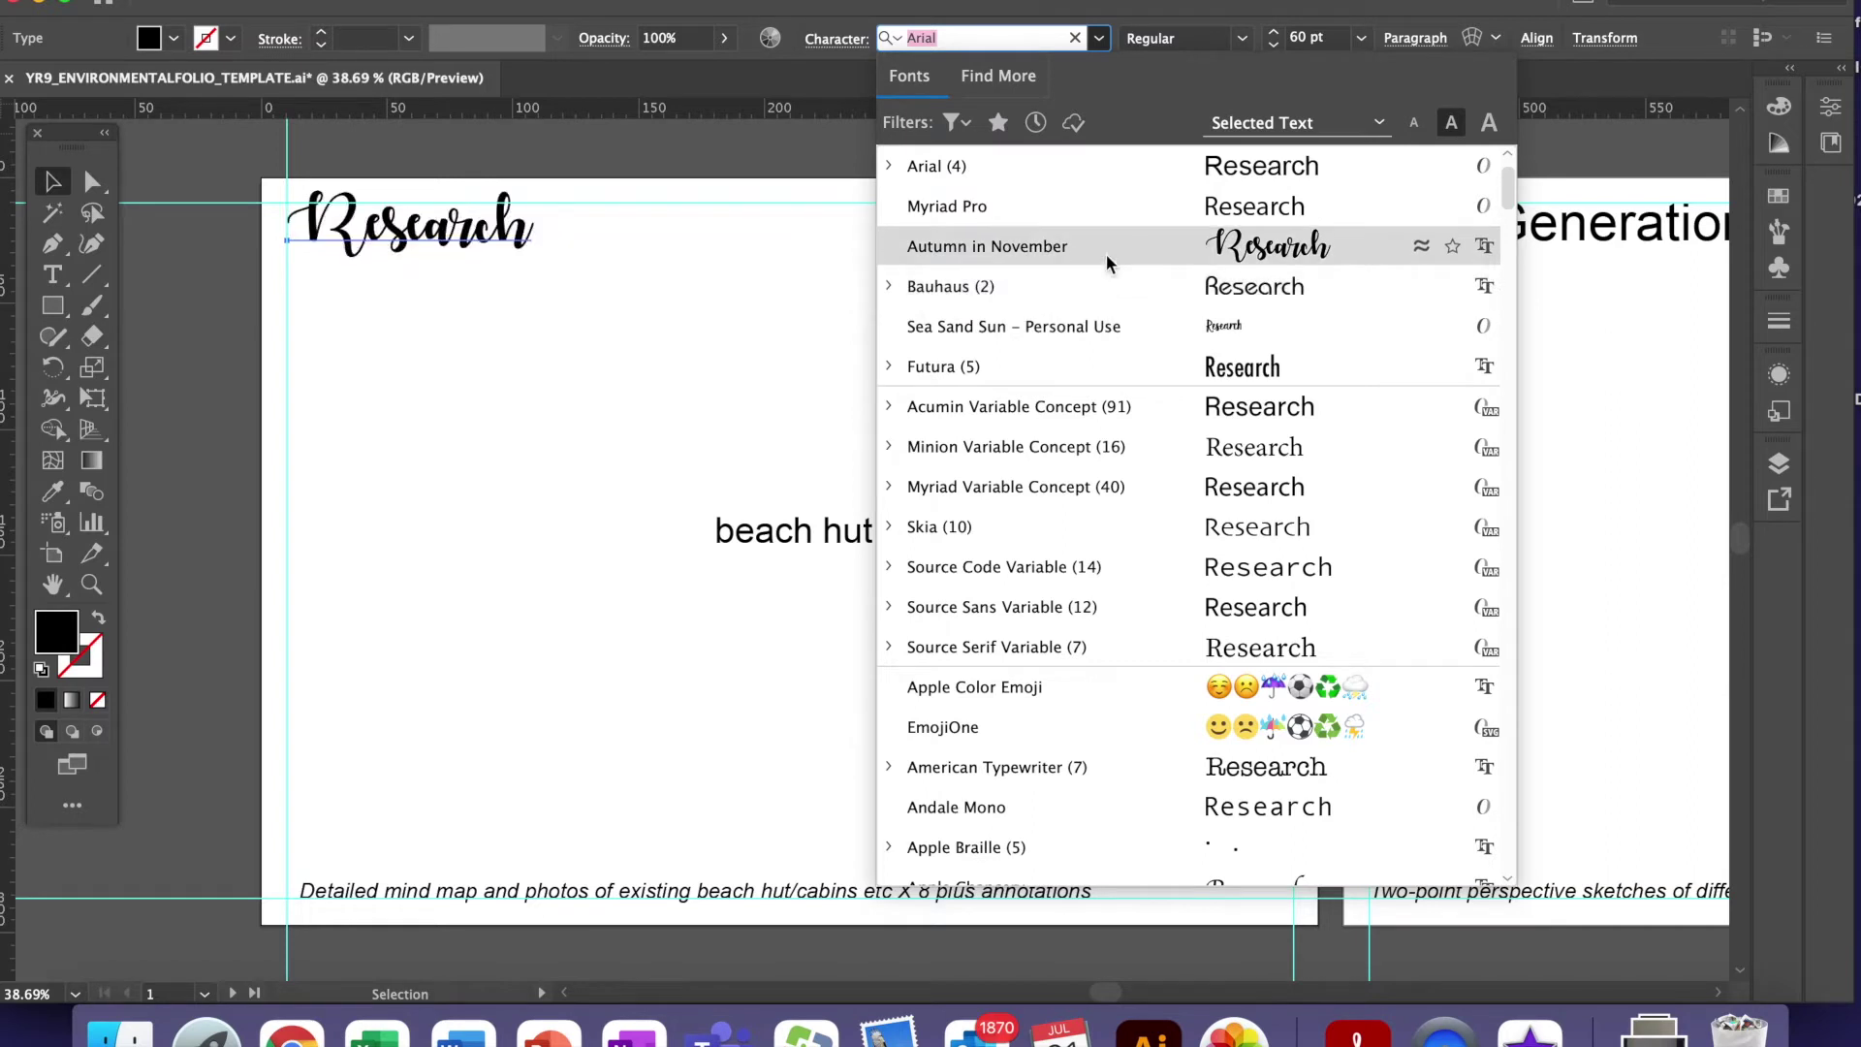
click(1279, 253)
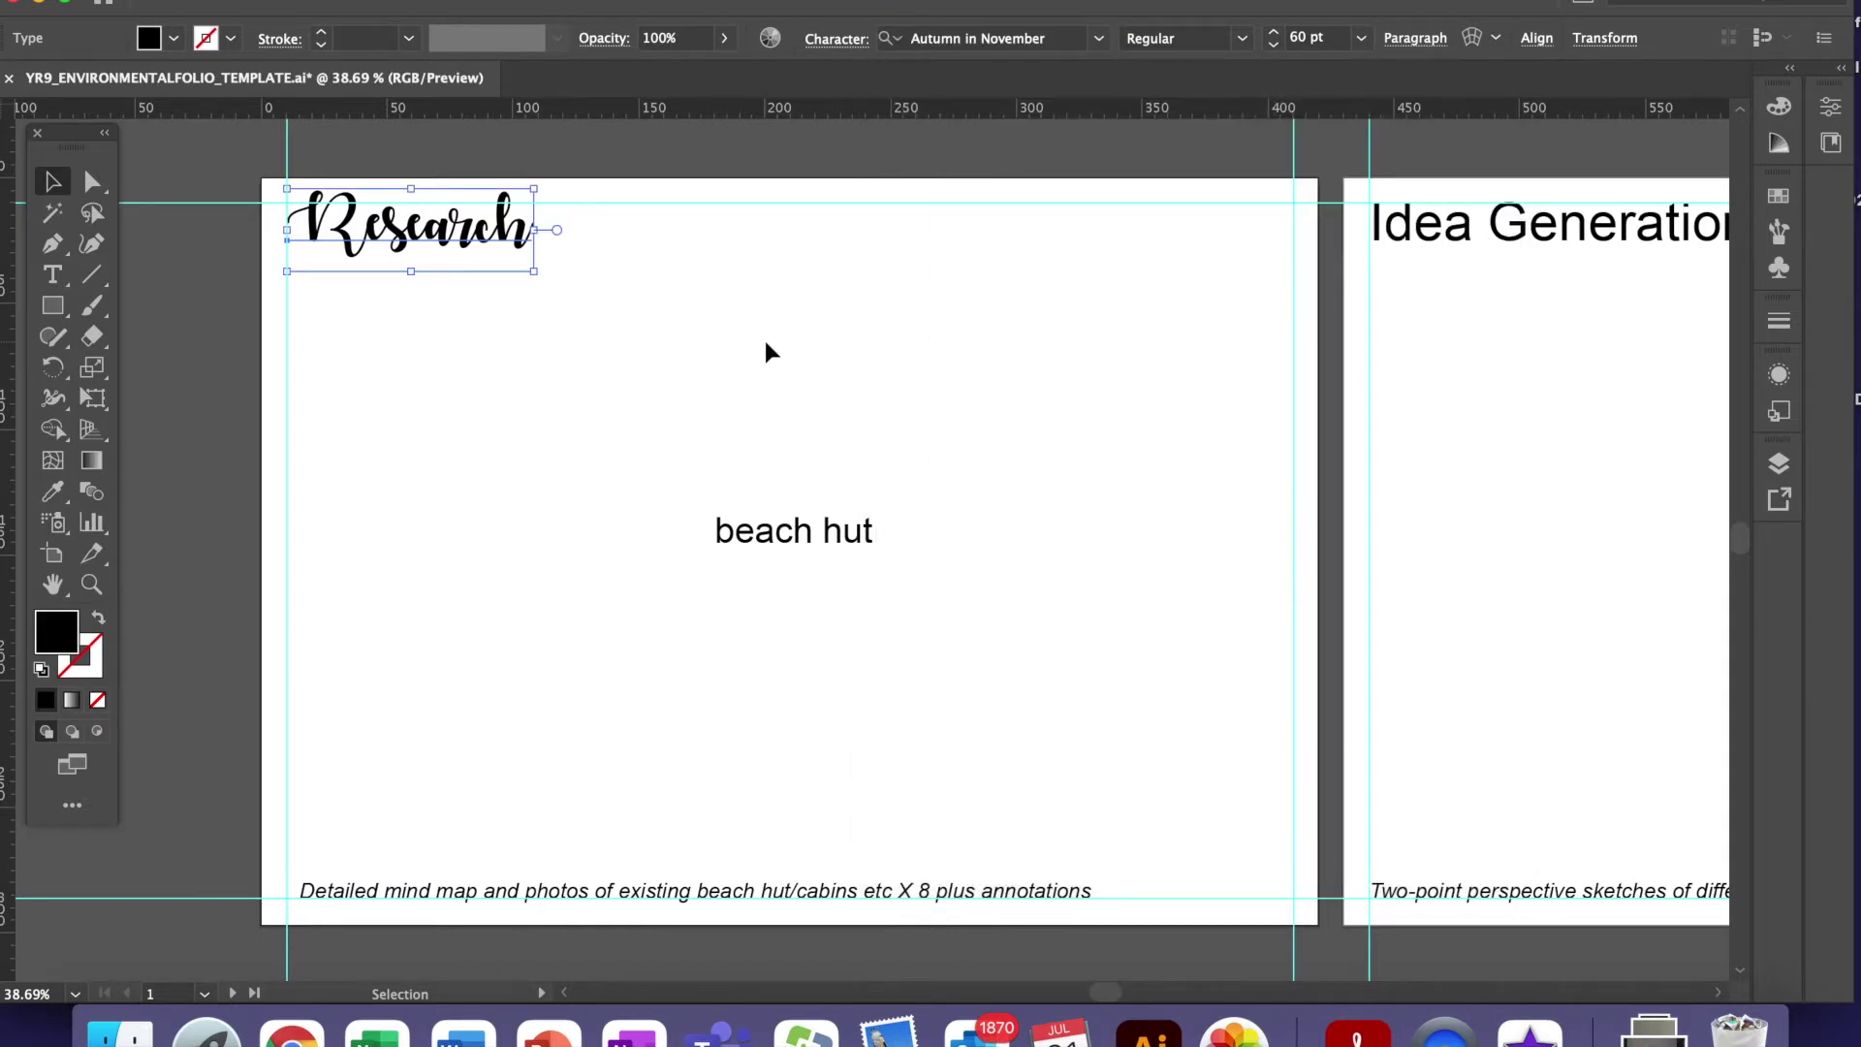
- Switch to Chrome and browse the DaFont search results for script fonts
click(290, 1032)
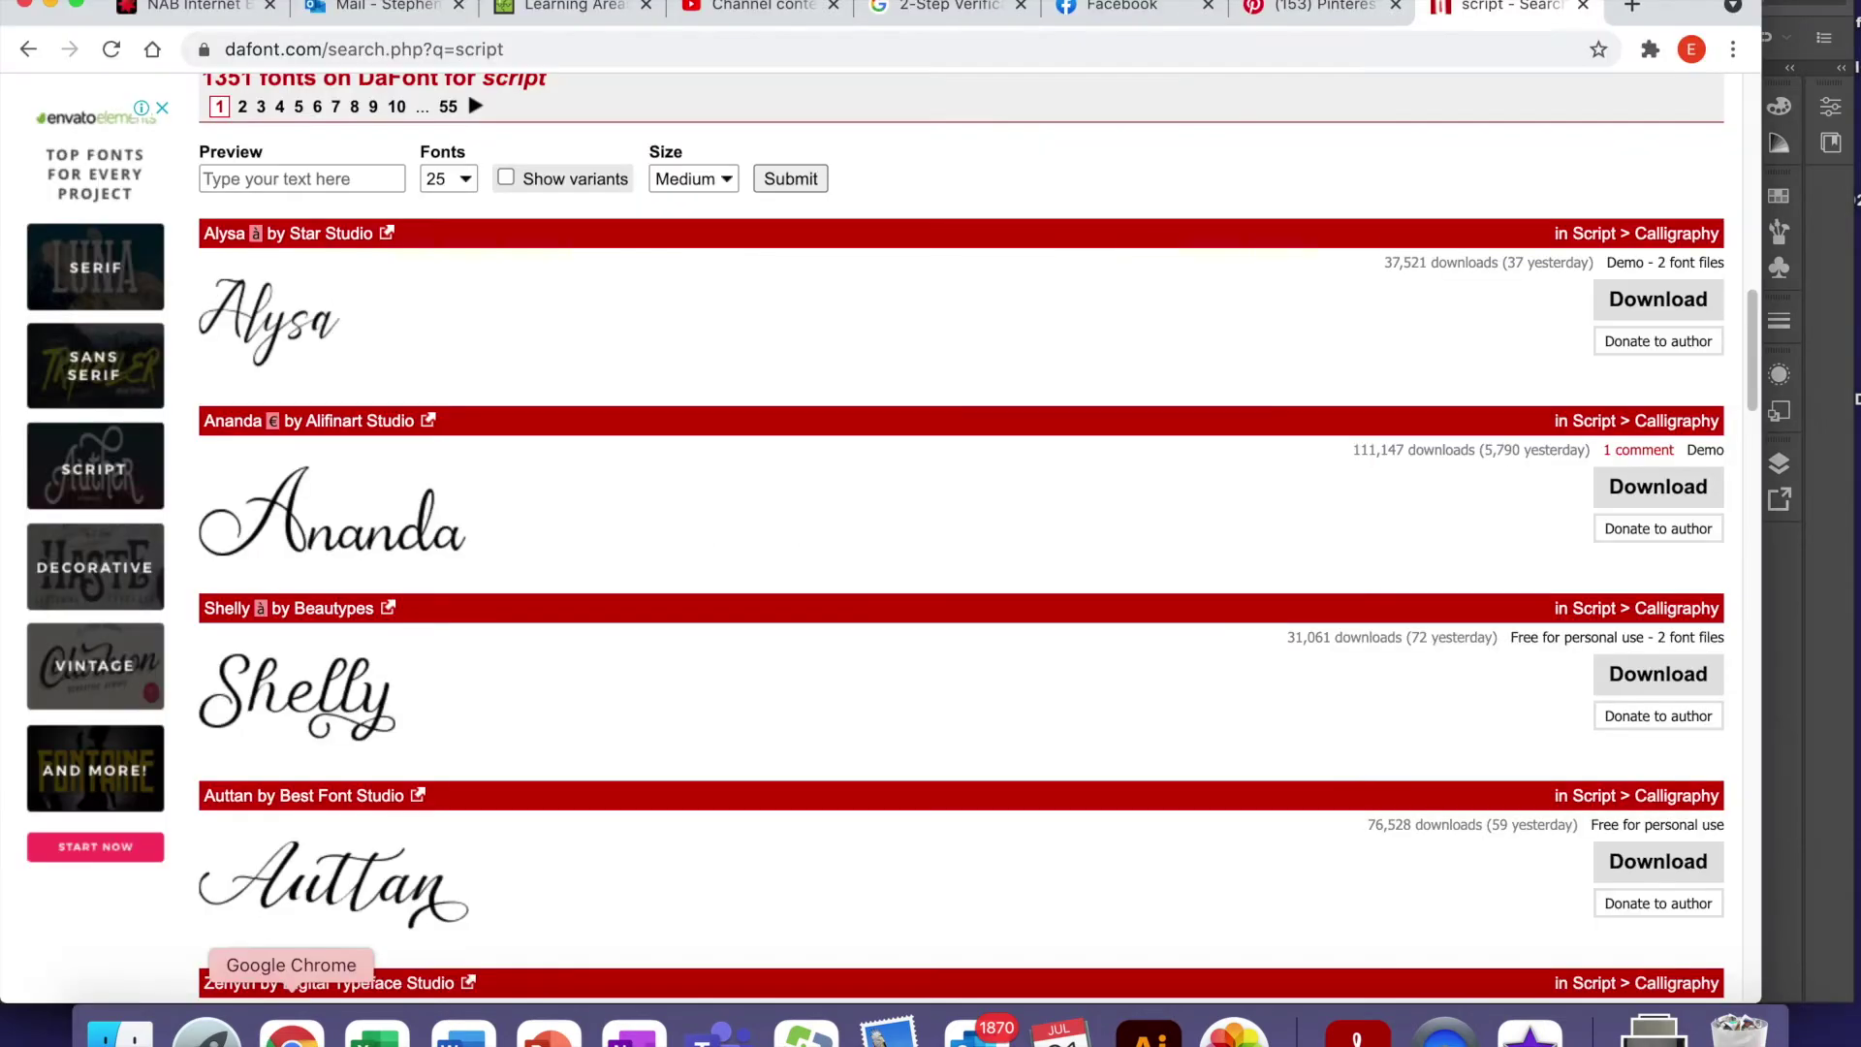
drag(1752, 330, 1742, 26)
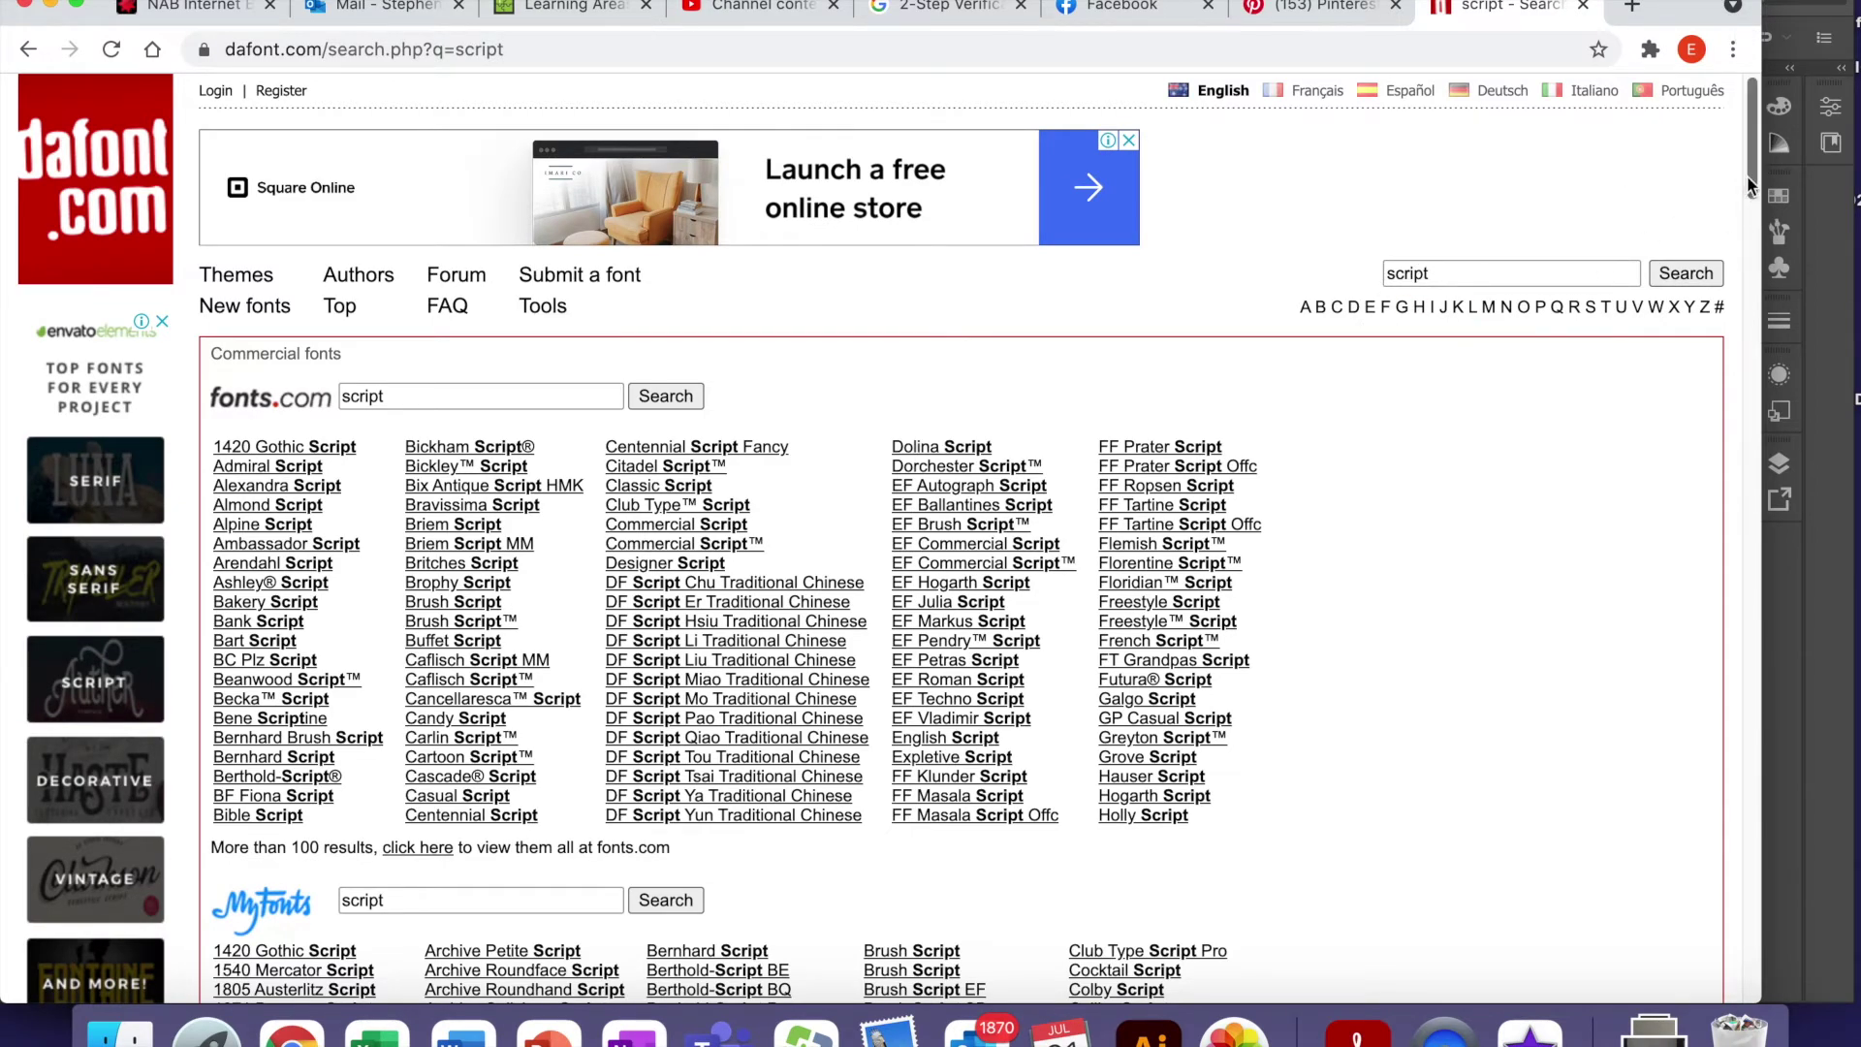
drag(1746, 176, 1765, 339)
scroll(1766, 340, down, 3)
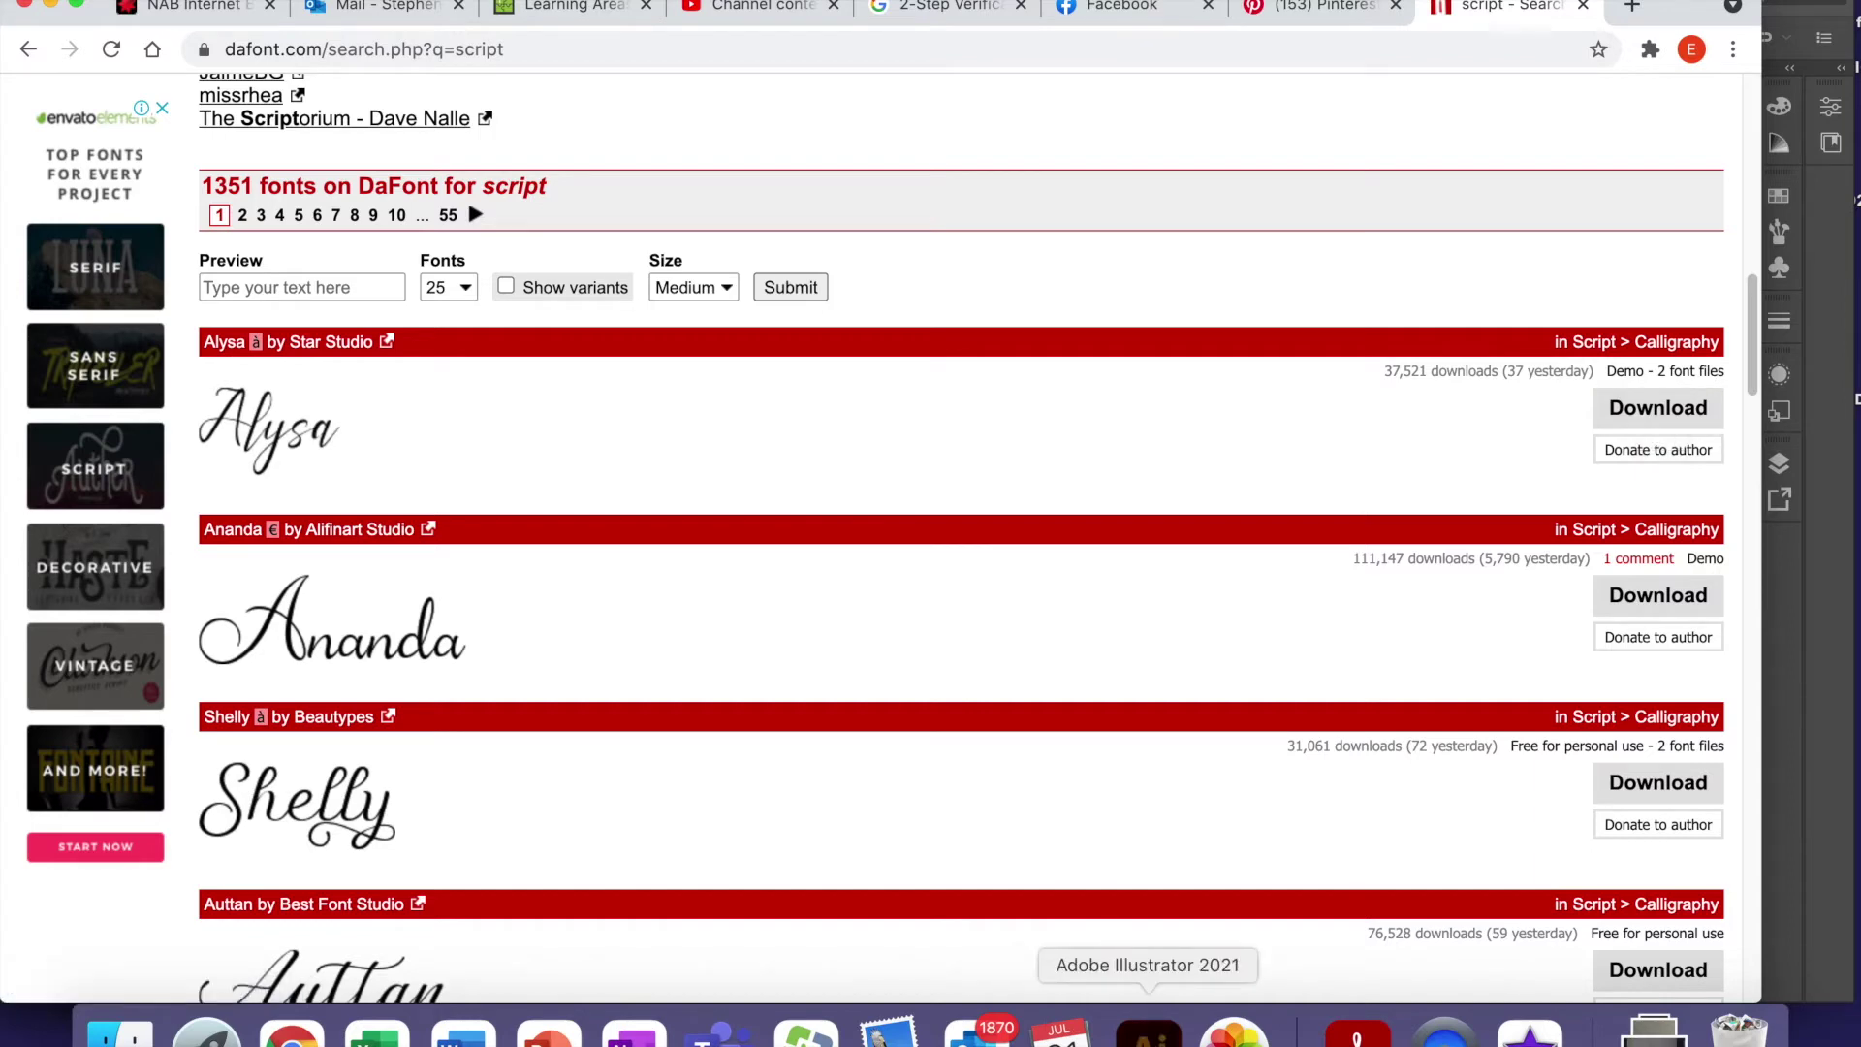
- Switch back to Illustrator and move the Research heading down so it sits below the page's upper margin guide
click(1149, 1033)
click(383, 0)
key(Escape)
click(1101, 39)
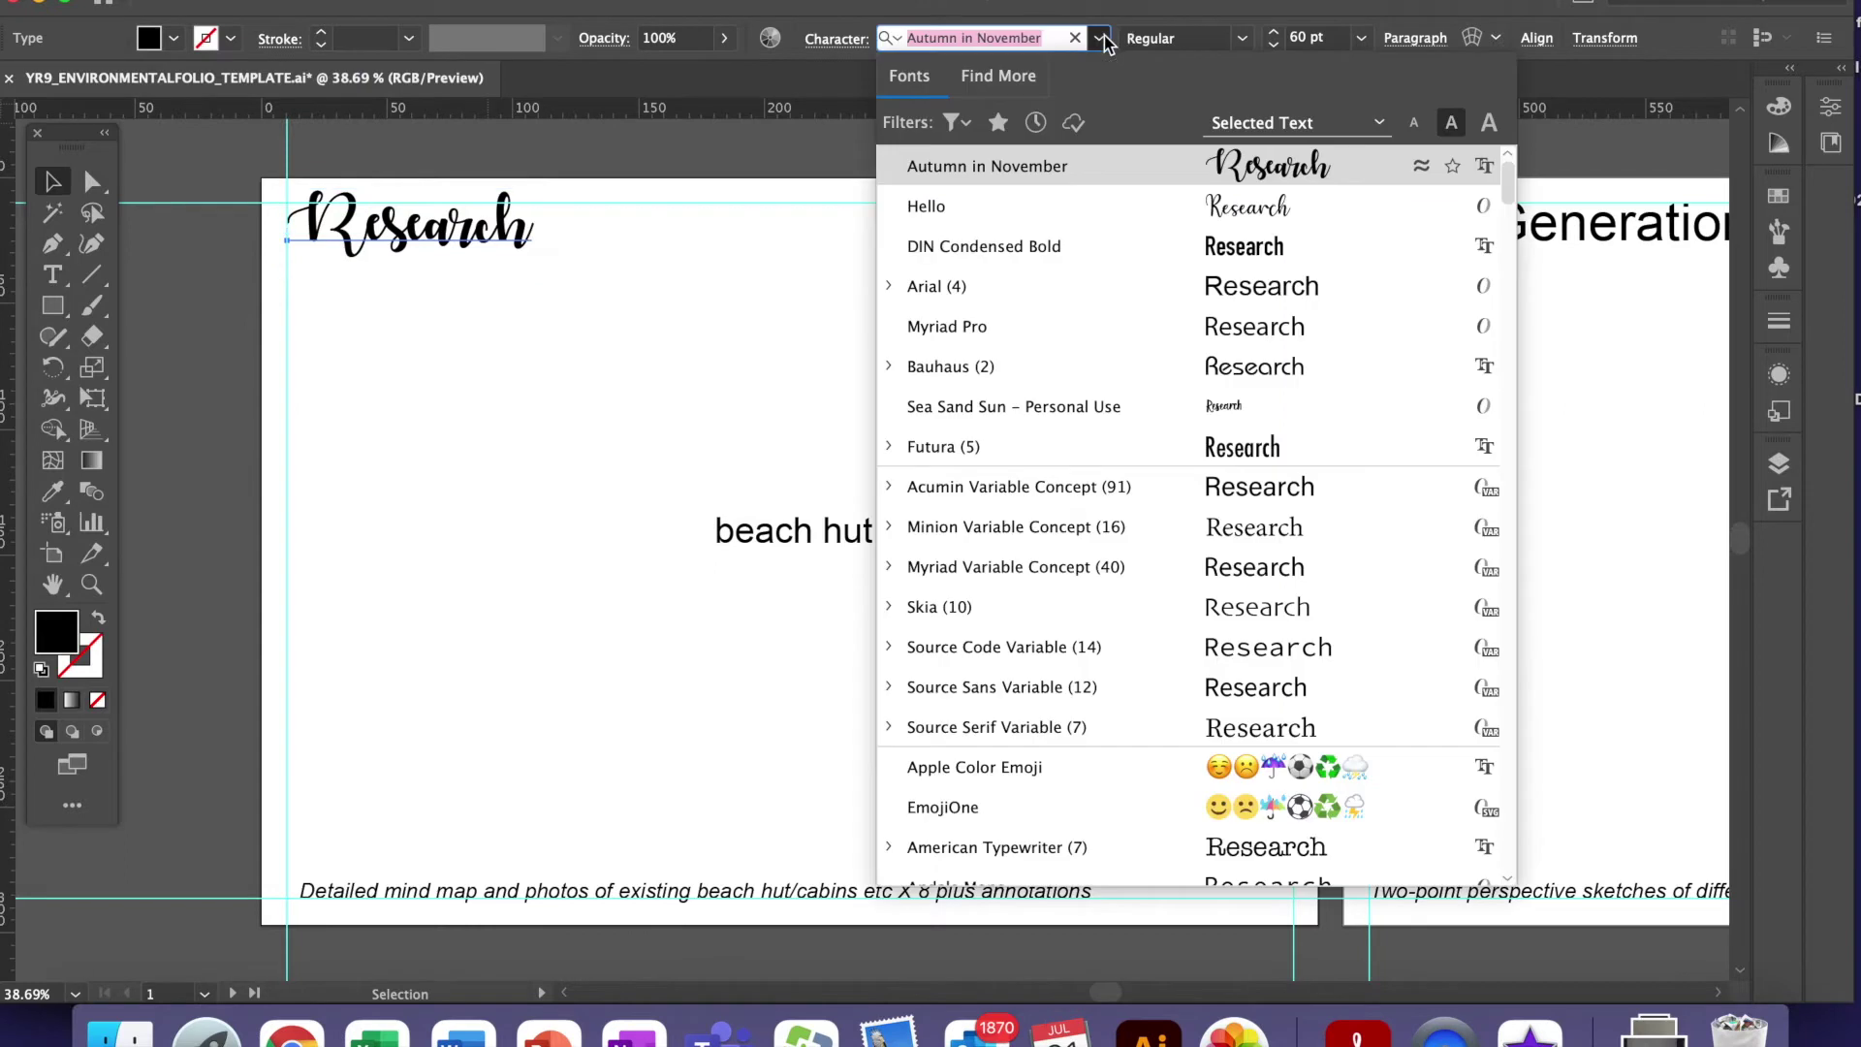
click(653, 432)
mouse_move(448, 242)
mouse_down()
mouse_move(511, 273)
mouse_move(455, 263)
mouse_move(659, 276)
mouse_move(435, 261)
mouse_up()
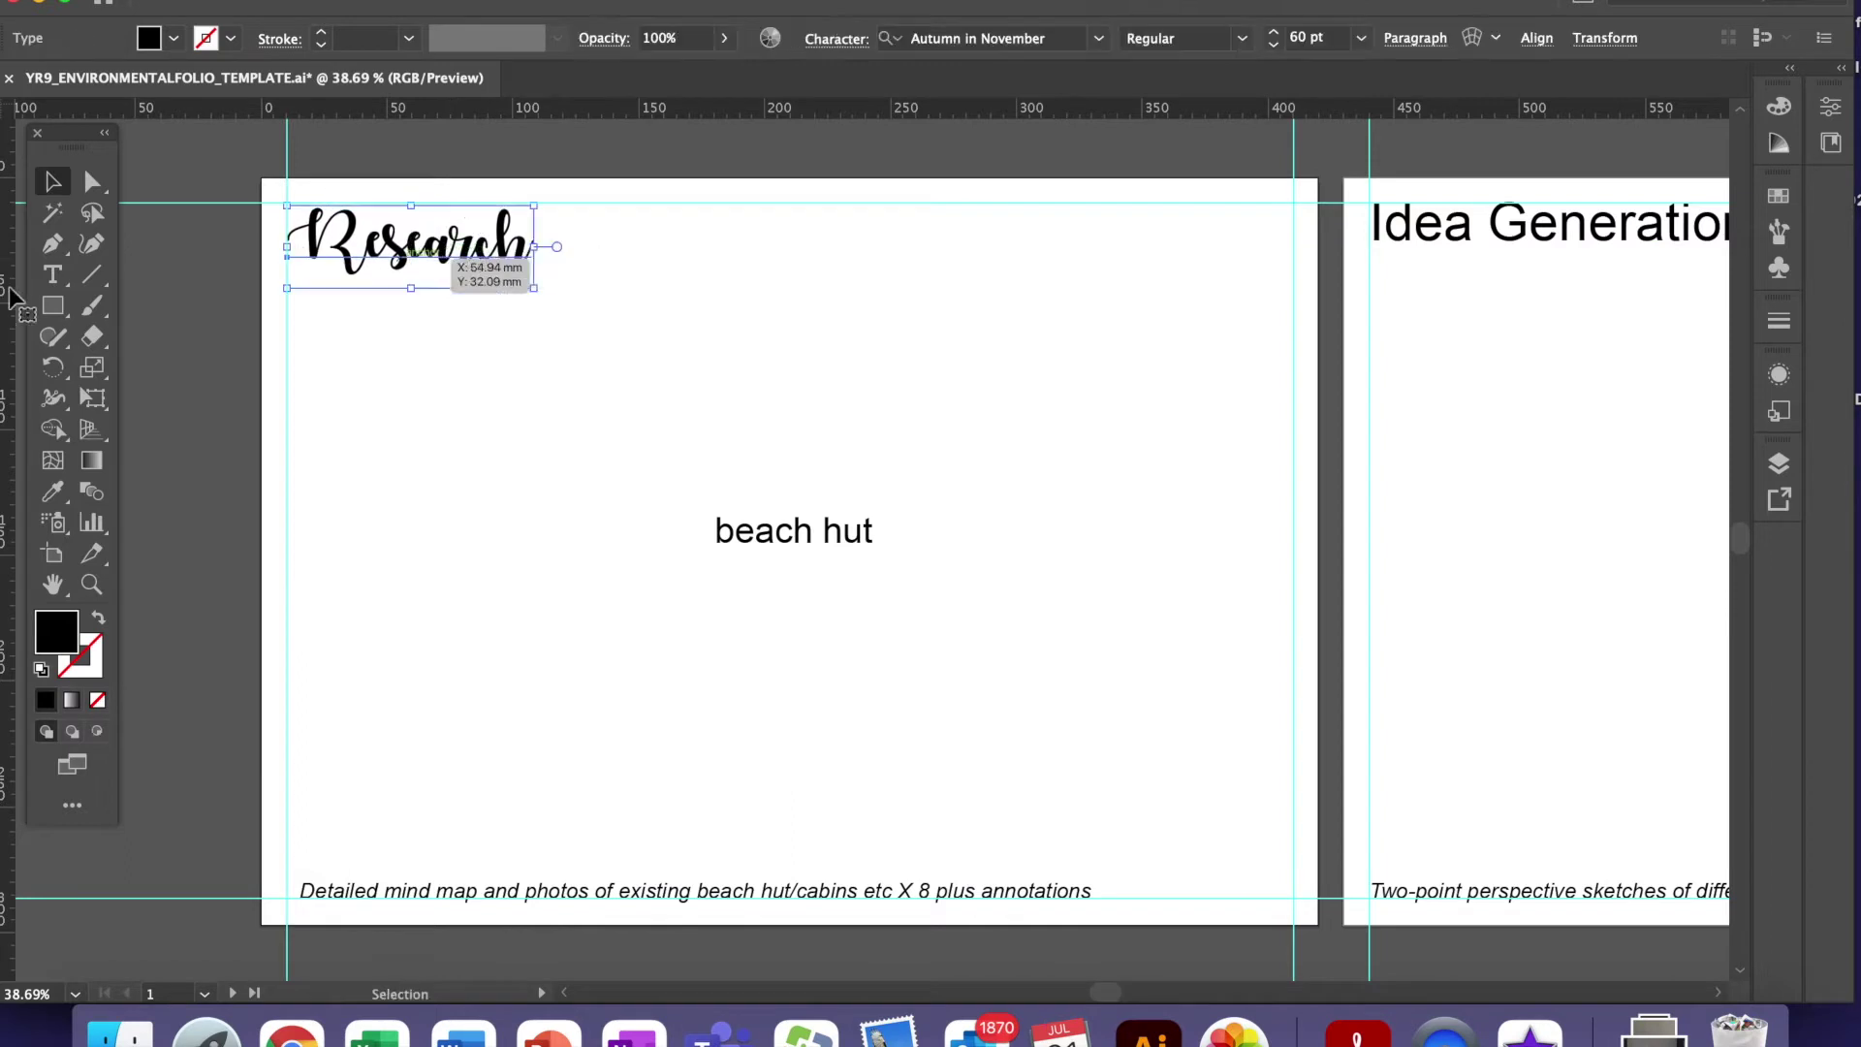
- Scale the Research heading up to about 69 pt and deselect it
click(534, 290)
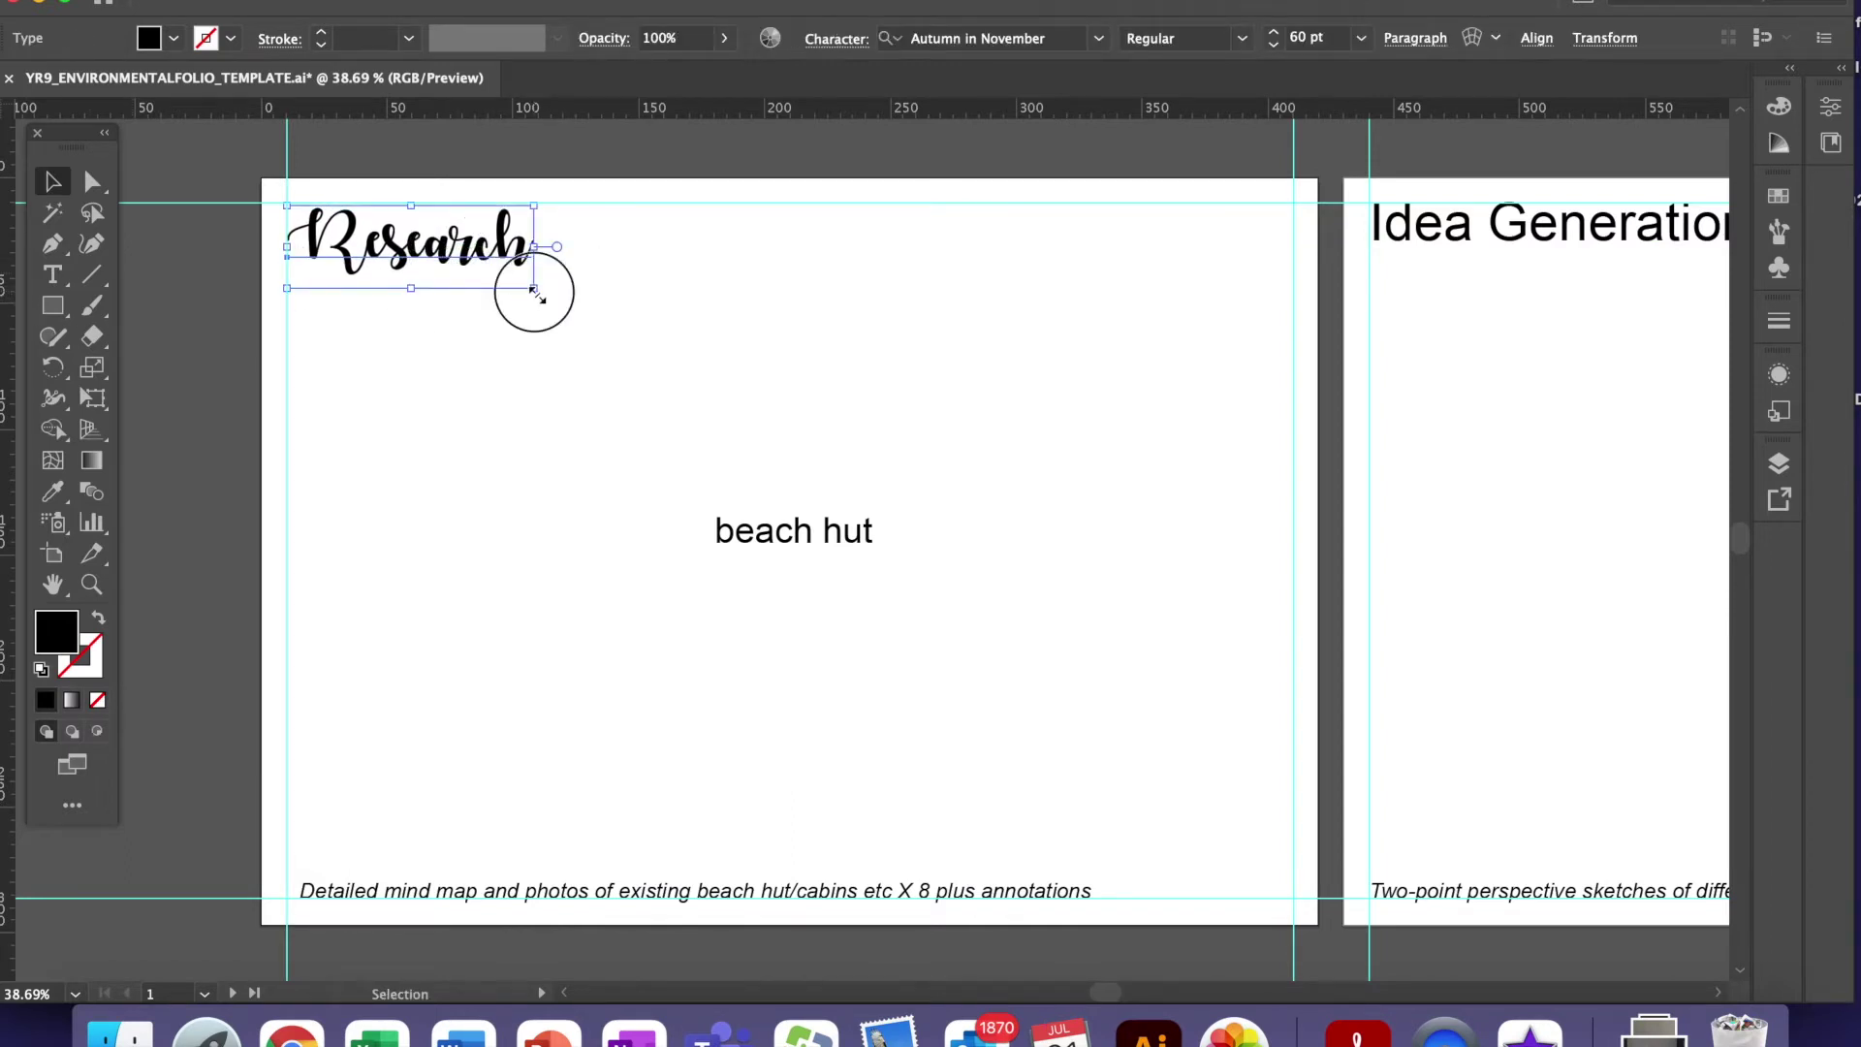
drag(534, 291, 572, 308)
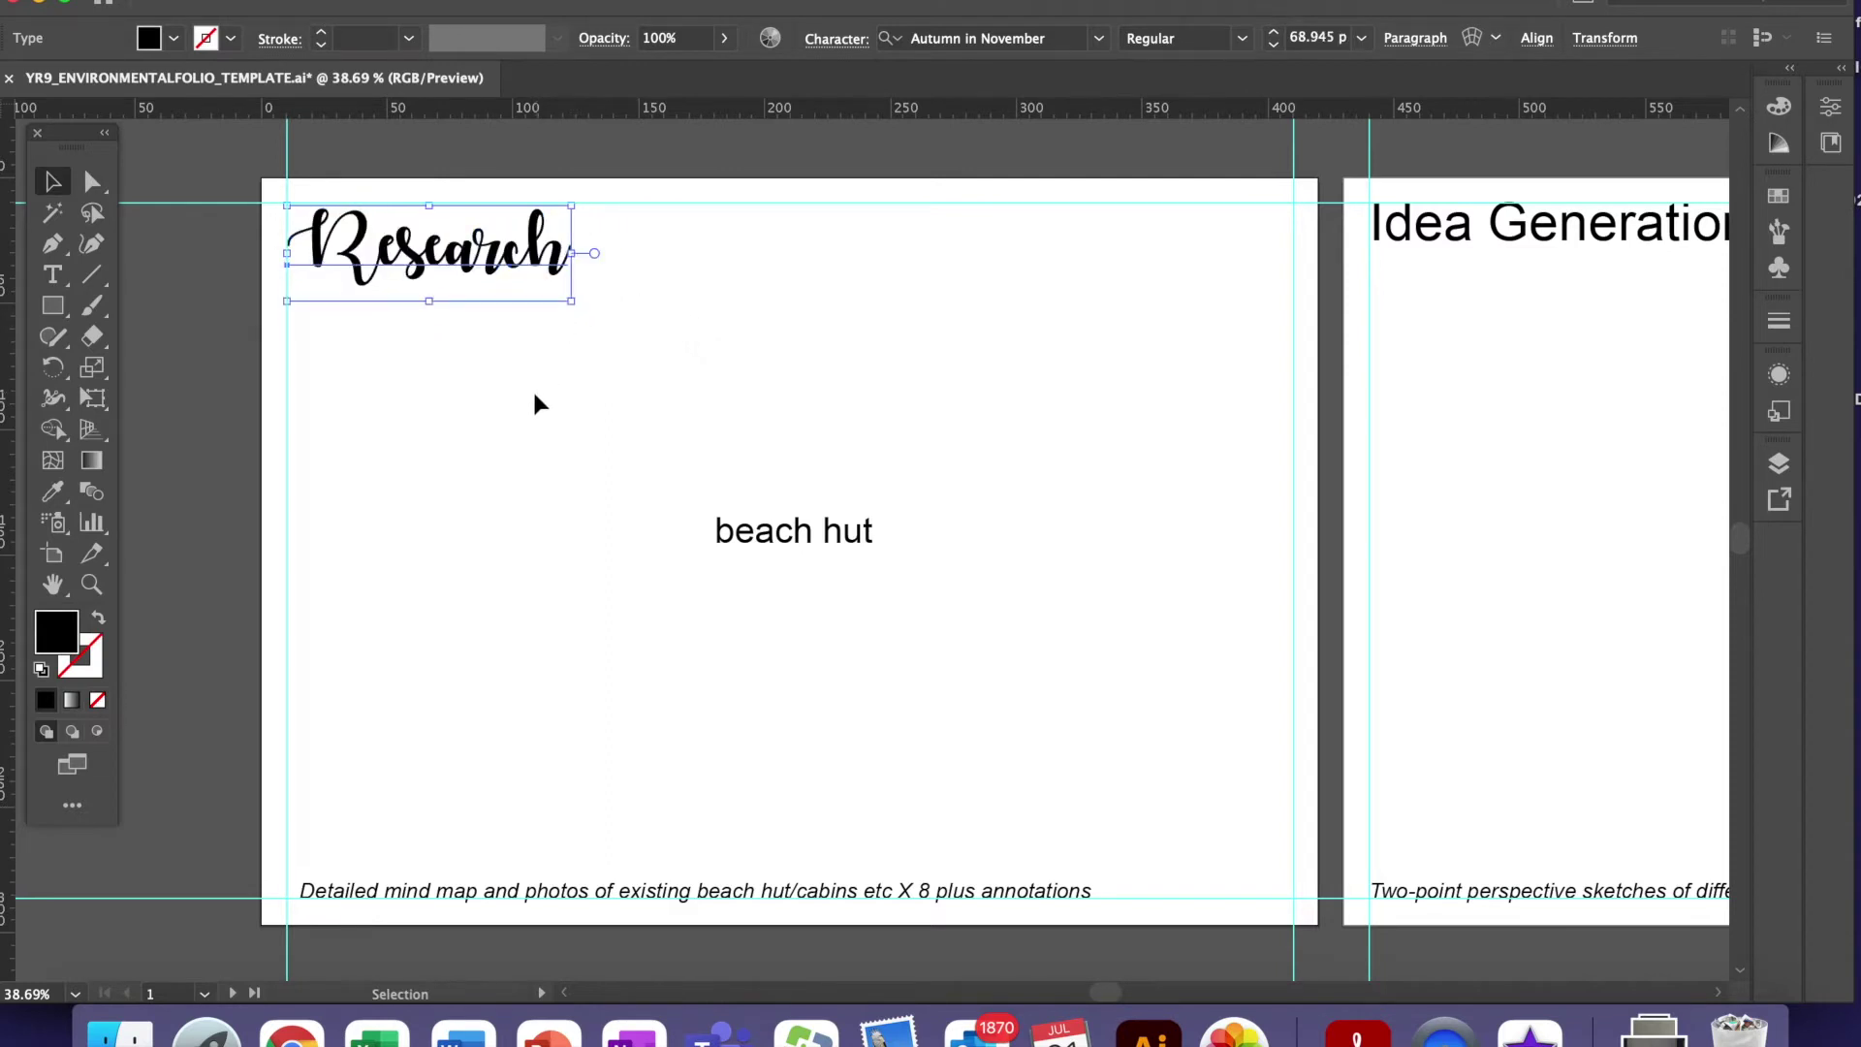
click(579, 378)
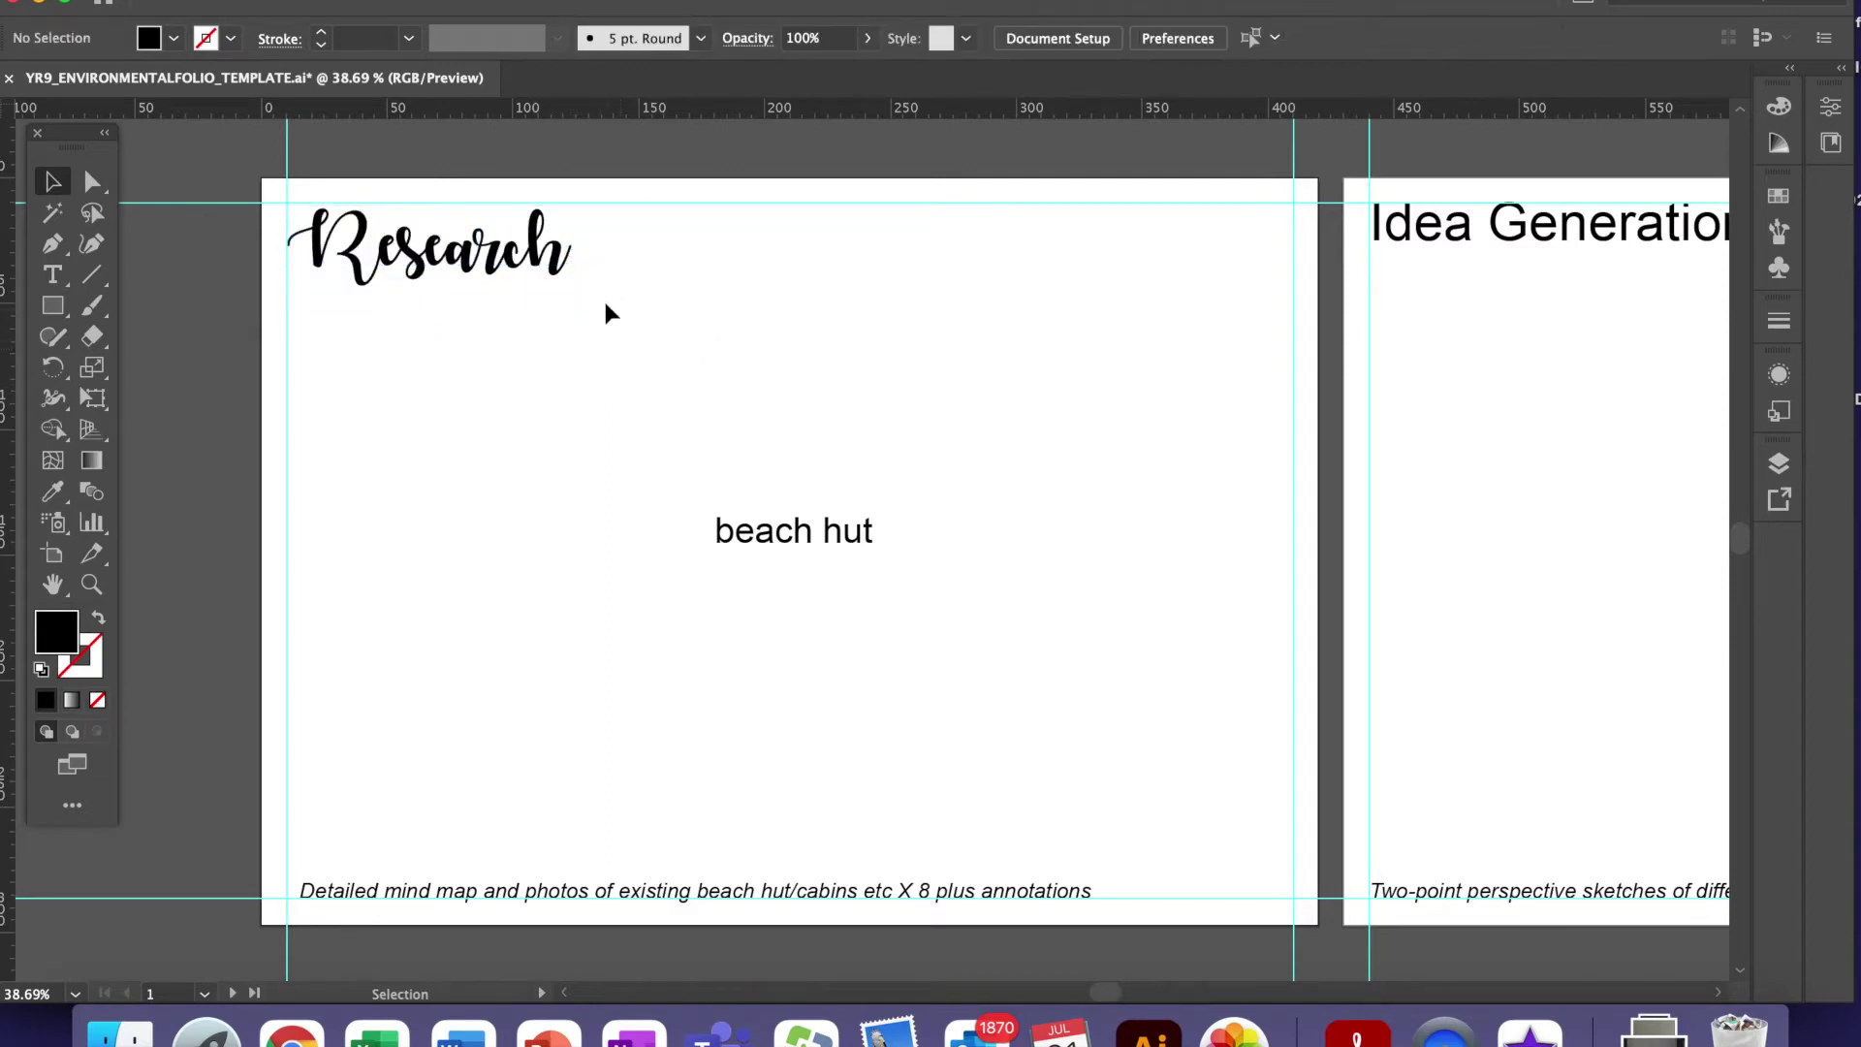
- Add the text "beach hut design" below the Research heading and enlarge it to about 47 pt
click(53, 274)
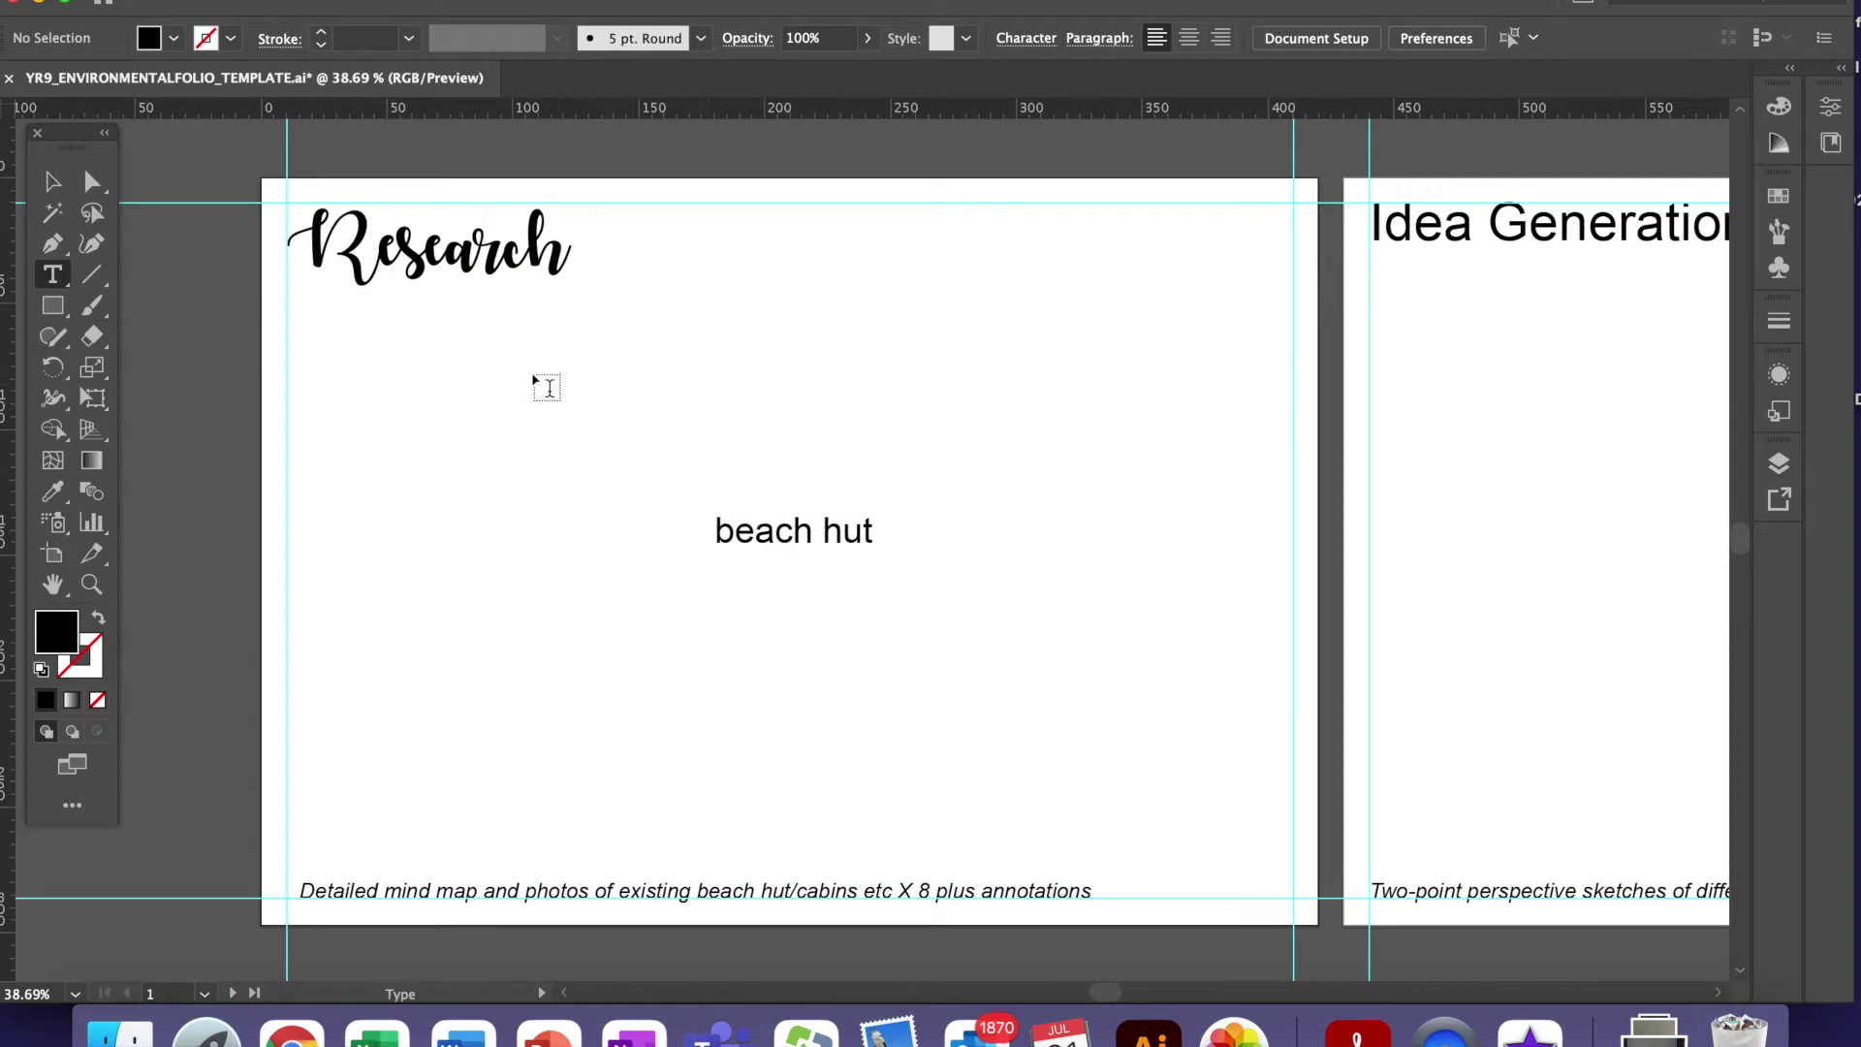
drag(54, 276, 142, 276)
click(644, 362)
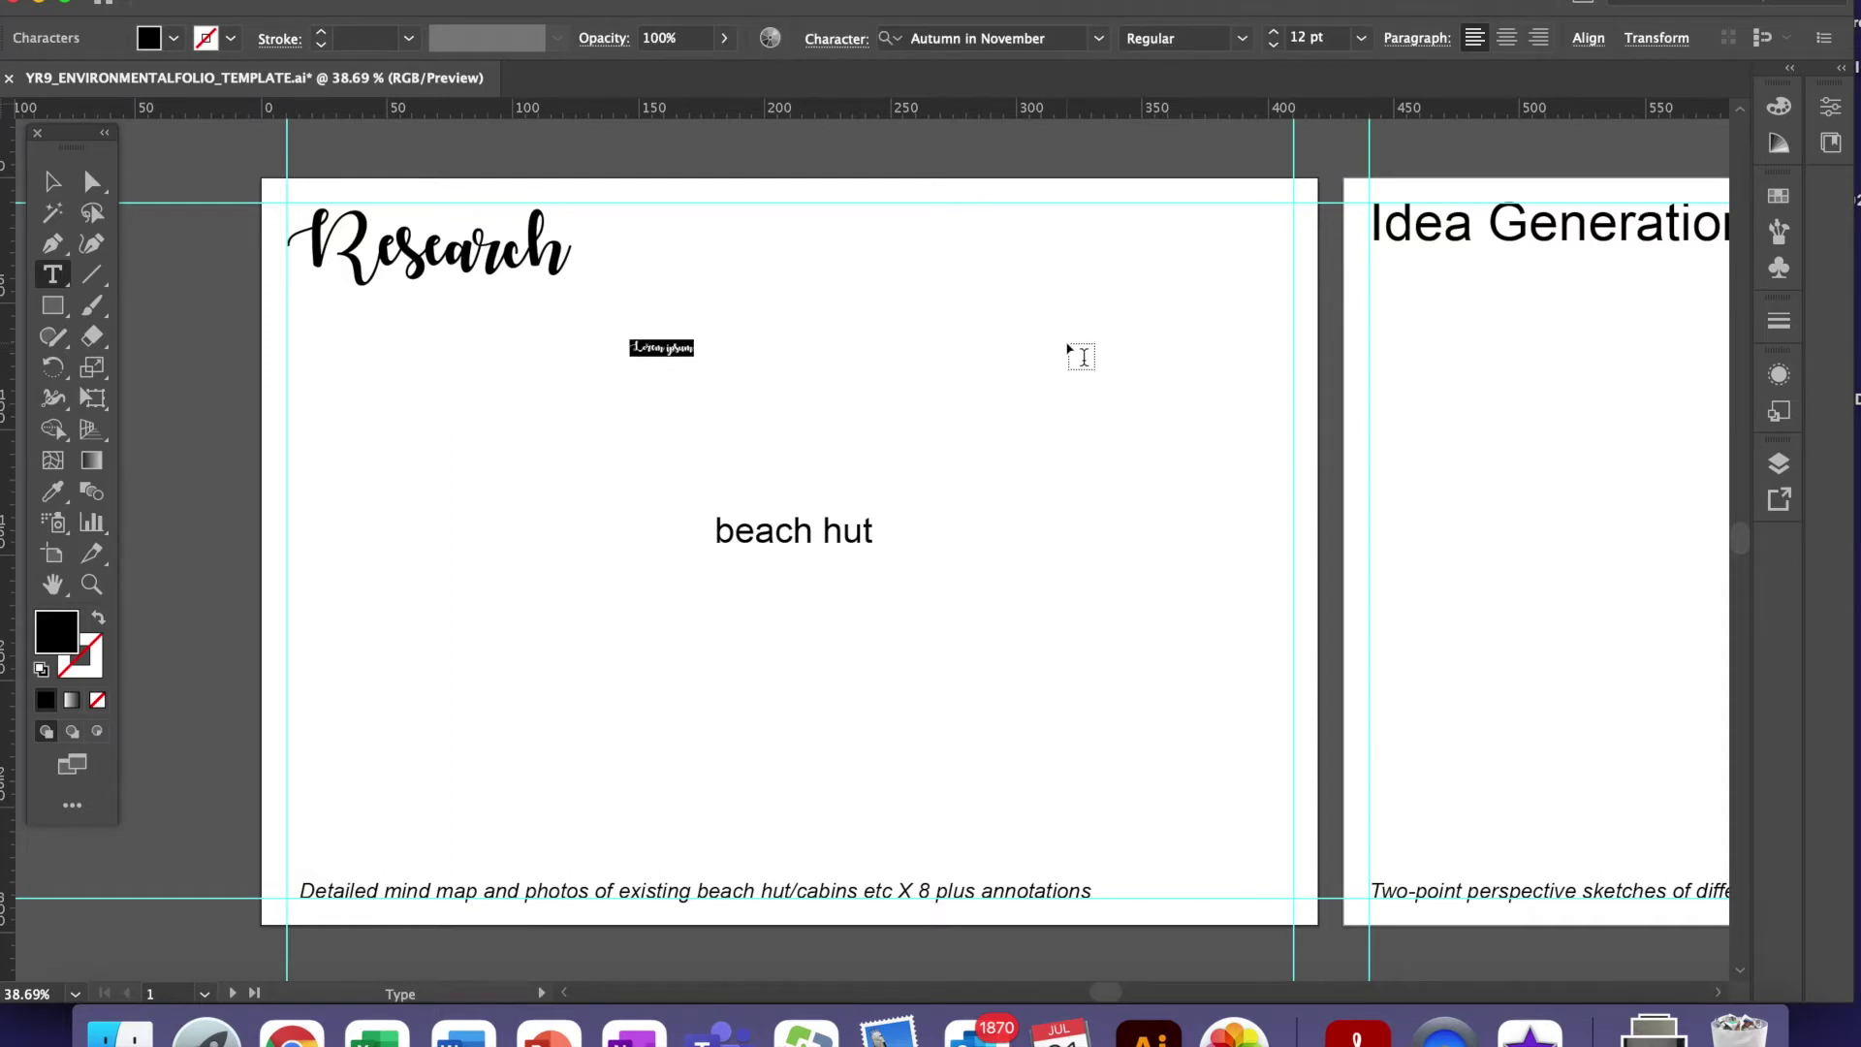
text(beach hut design)
click(52, 181)
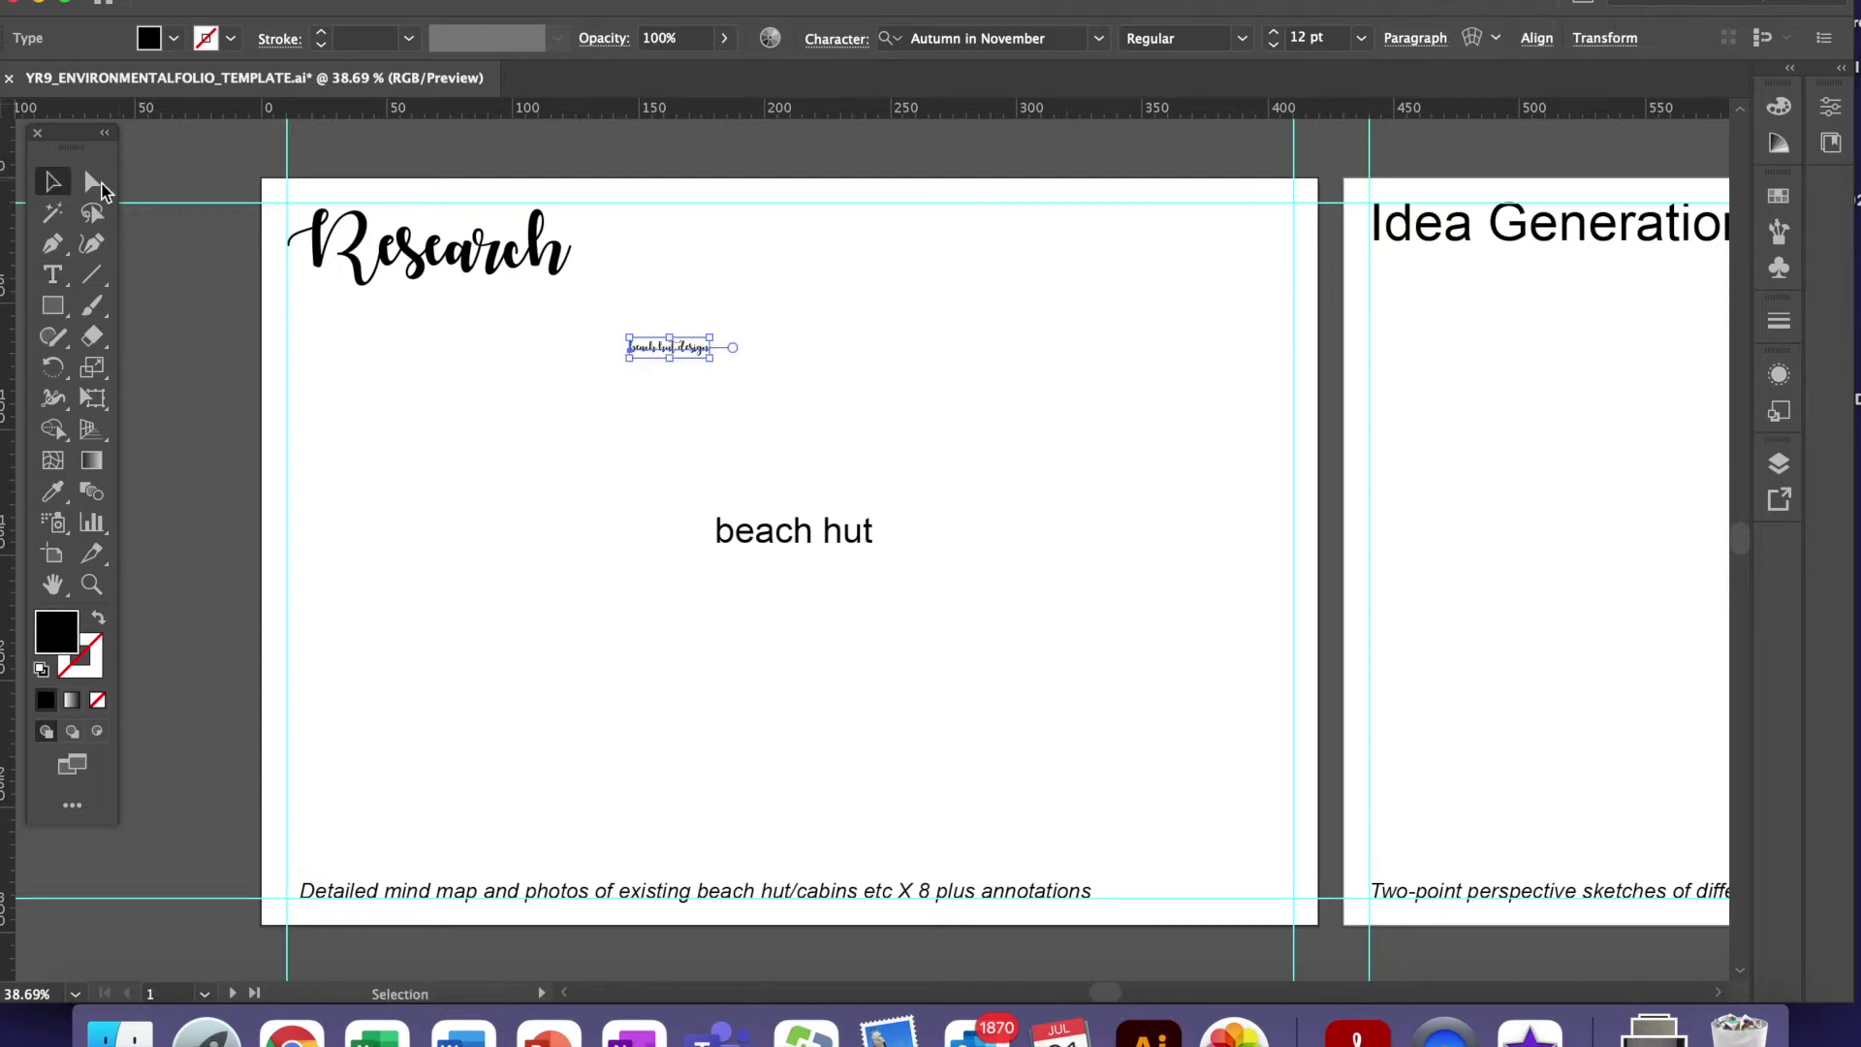
drag(714, 363, 944, 452)
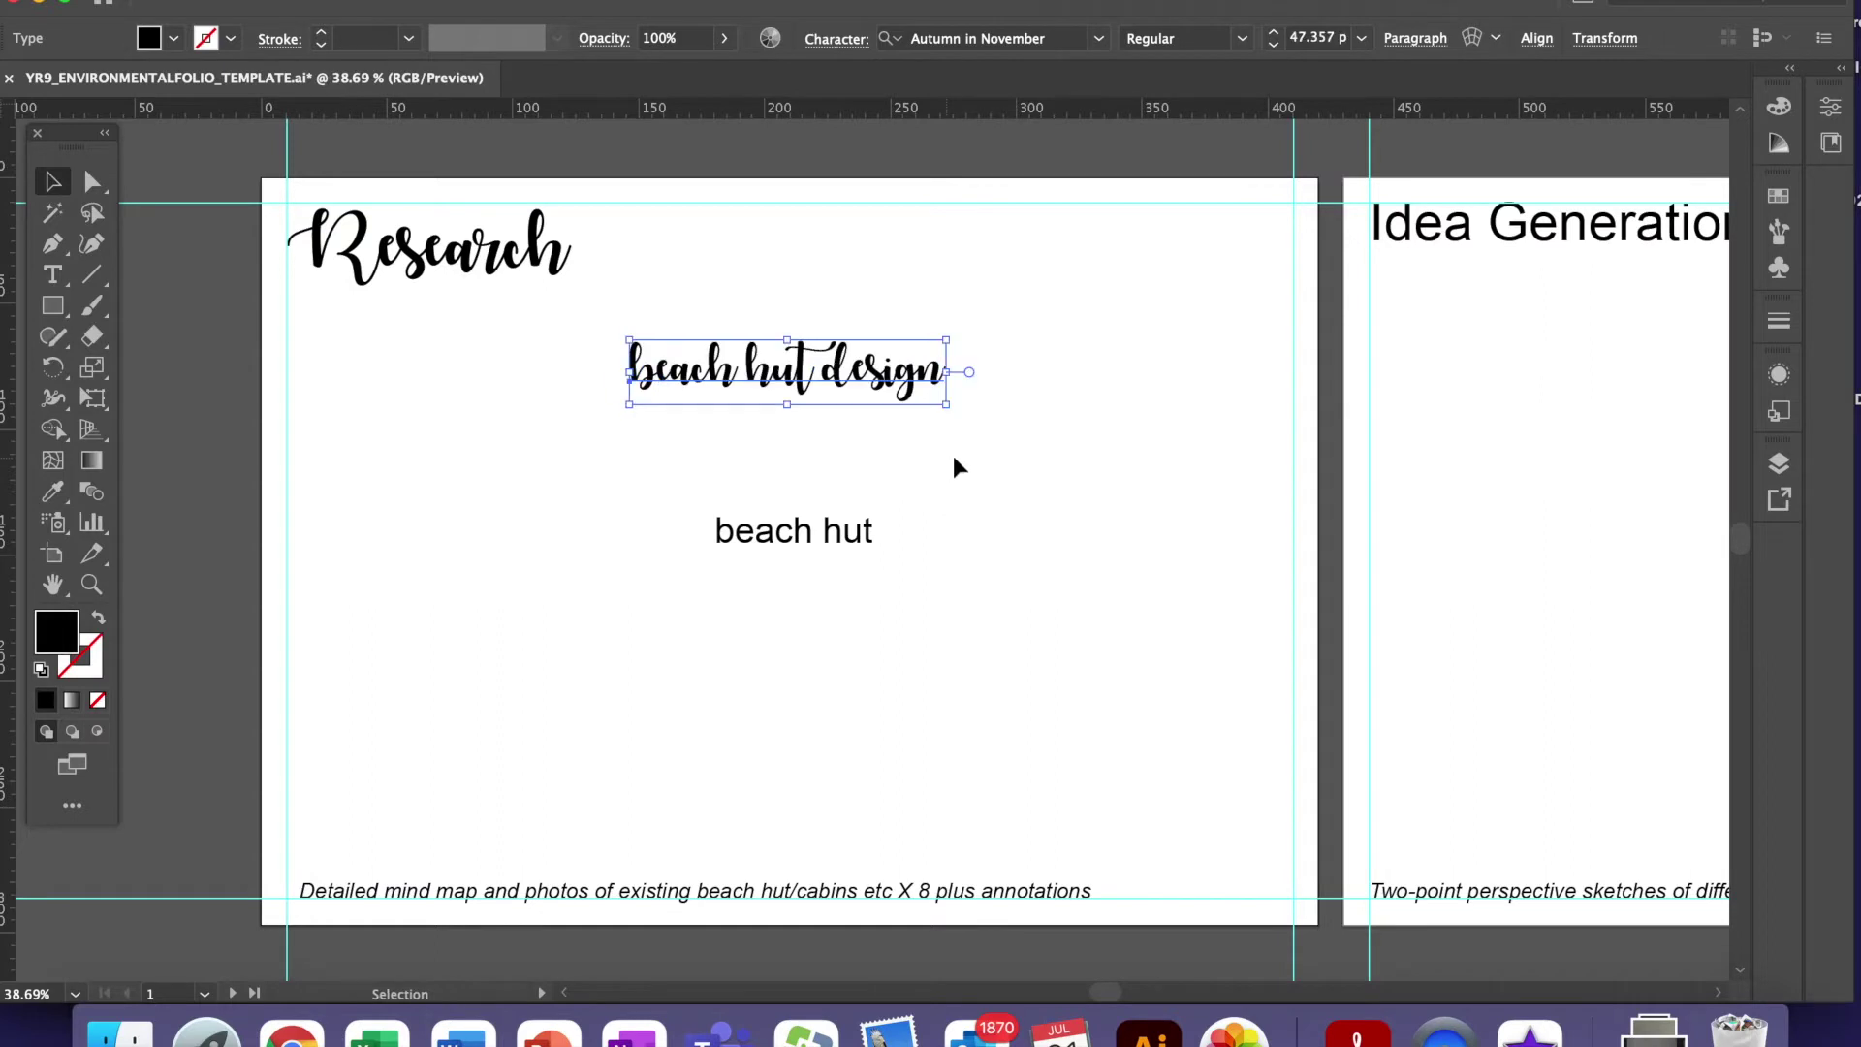
- Set the "beach hut design" text to DIN Condensed Bold and move it directly under the Research heading at the margin guide
click(1101, 38)
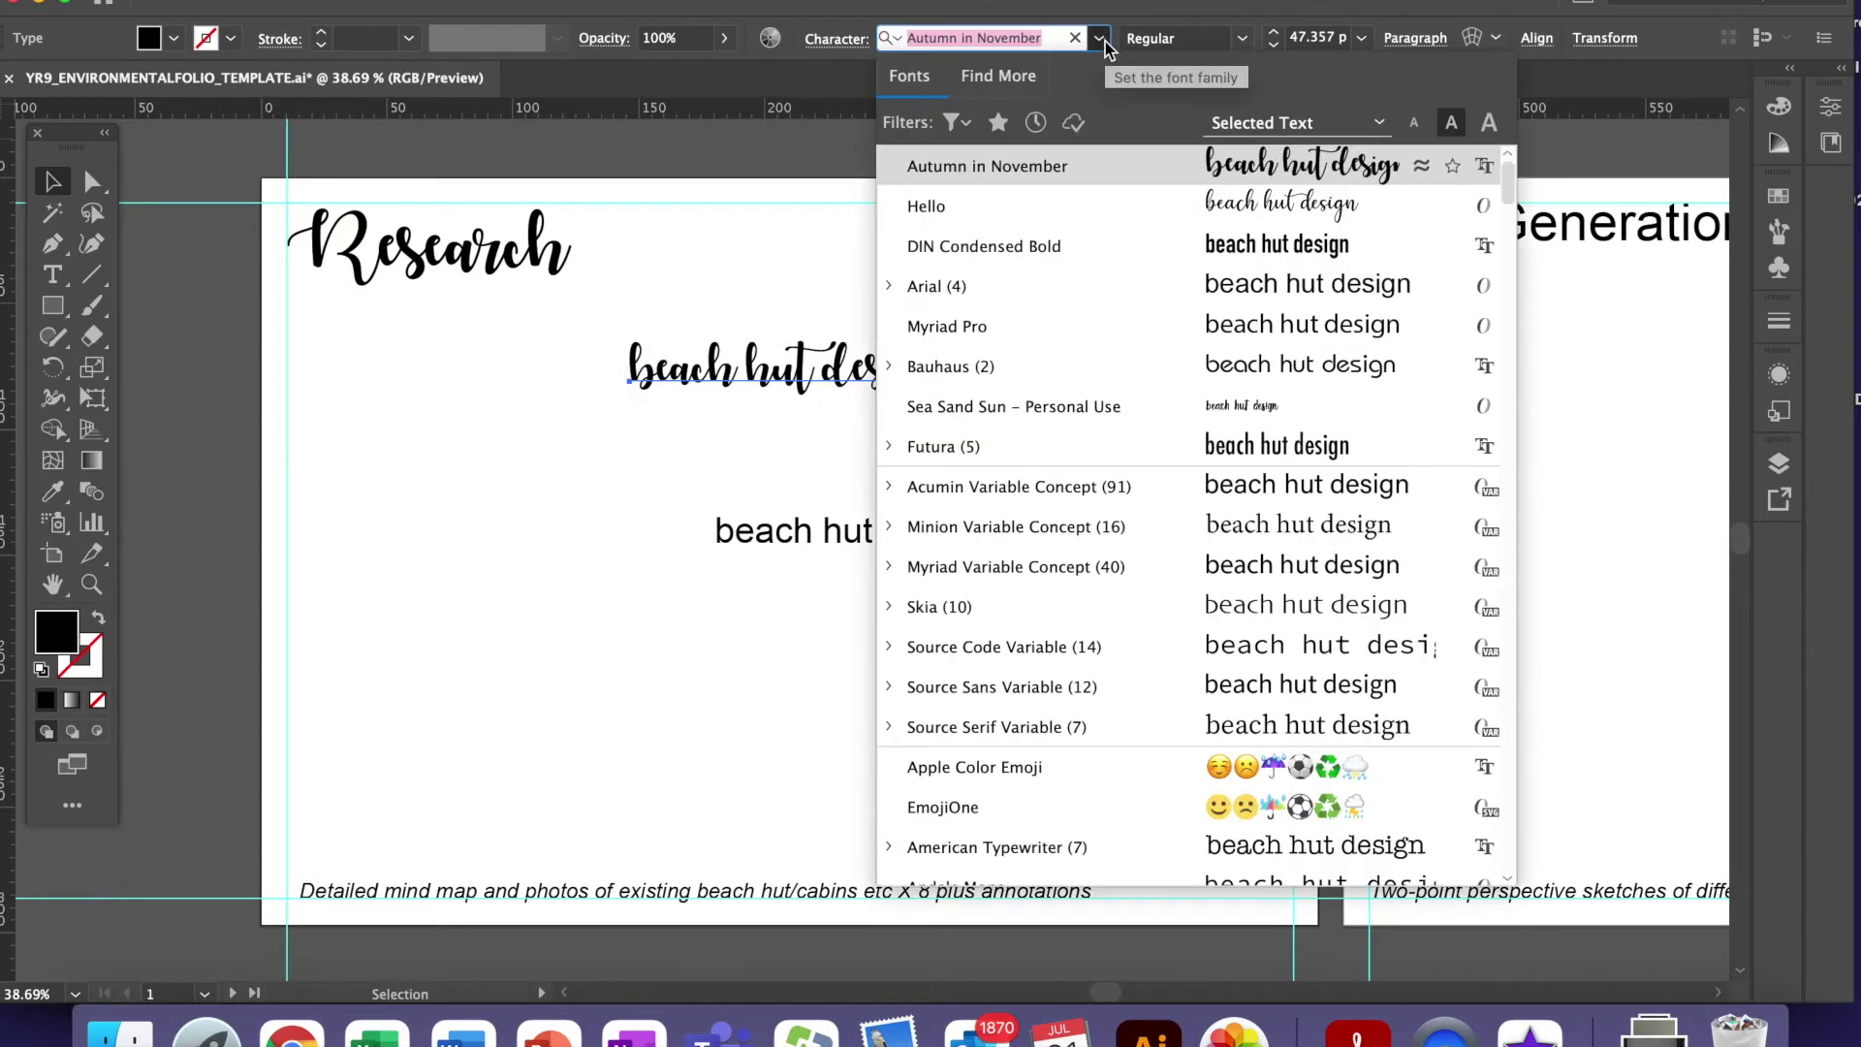
click(1170, 254)
click(933, 361)
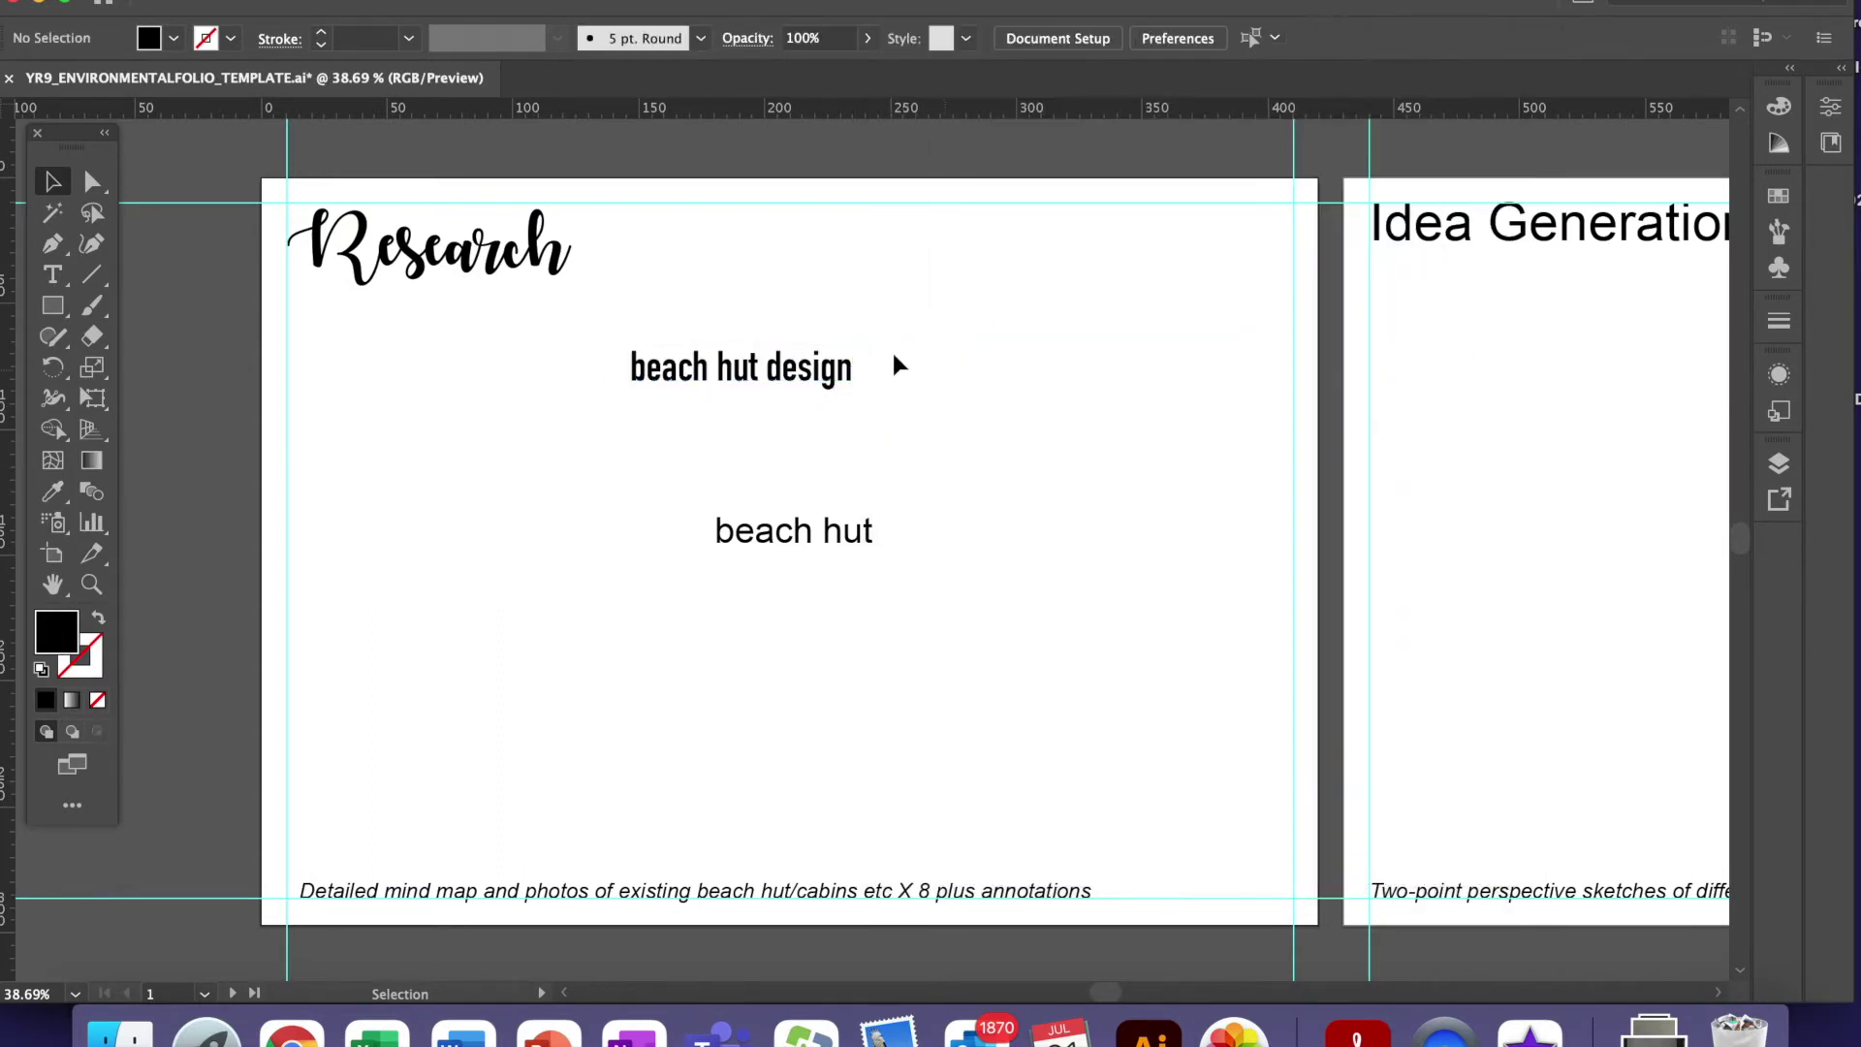
drag(809, 383, 468, 322)
click(669, 349)
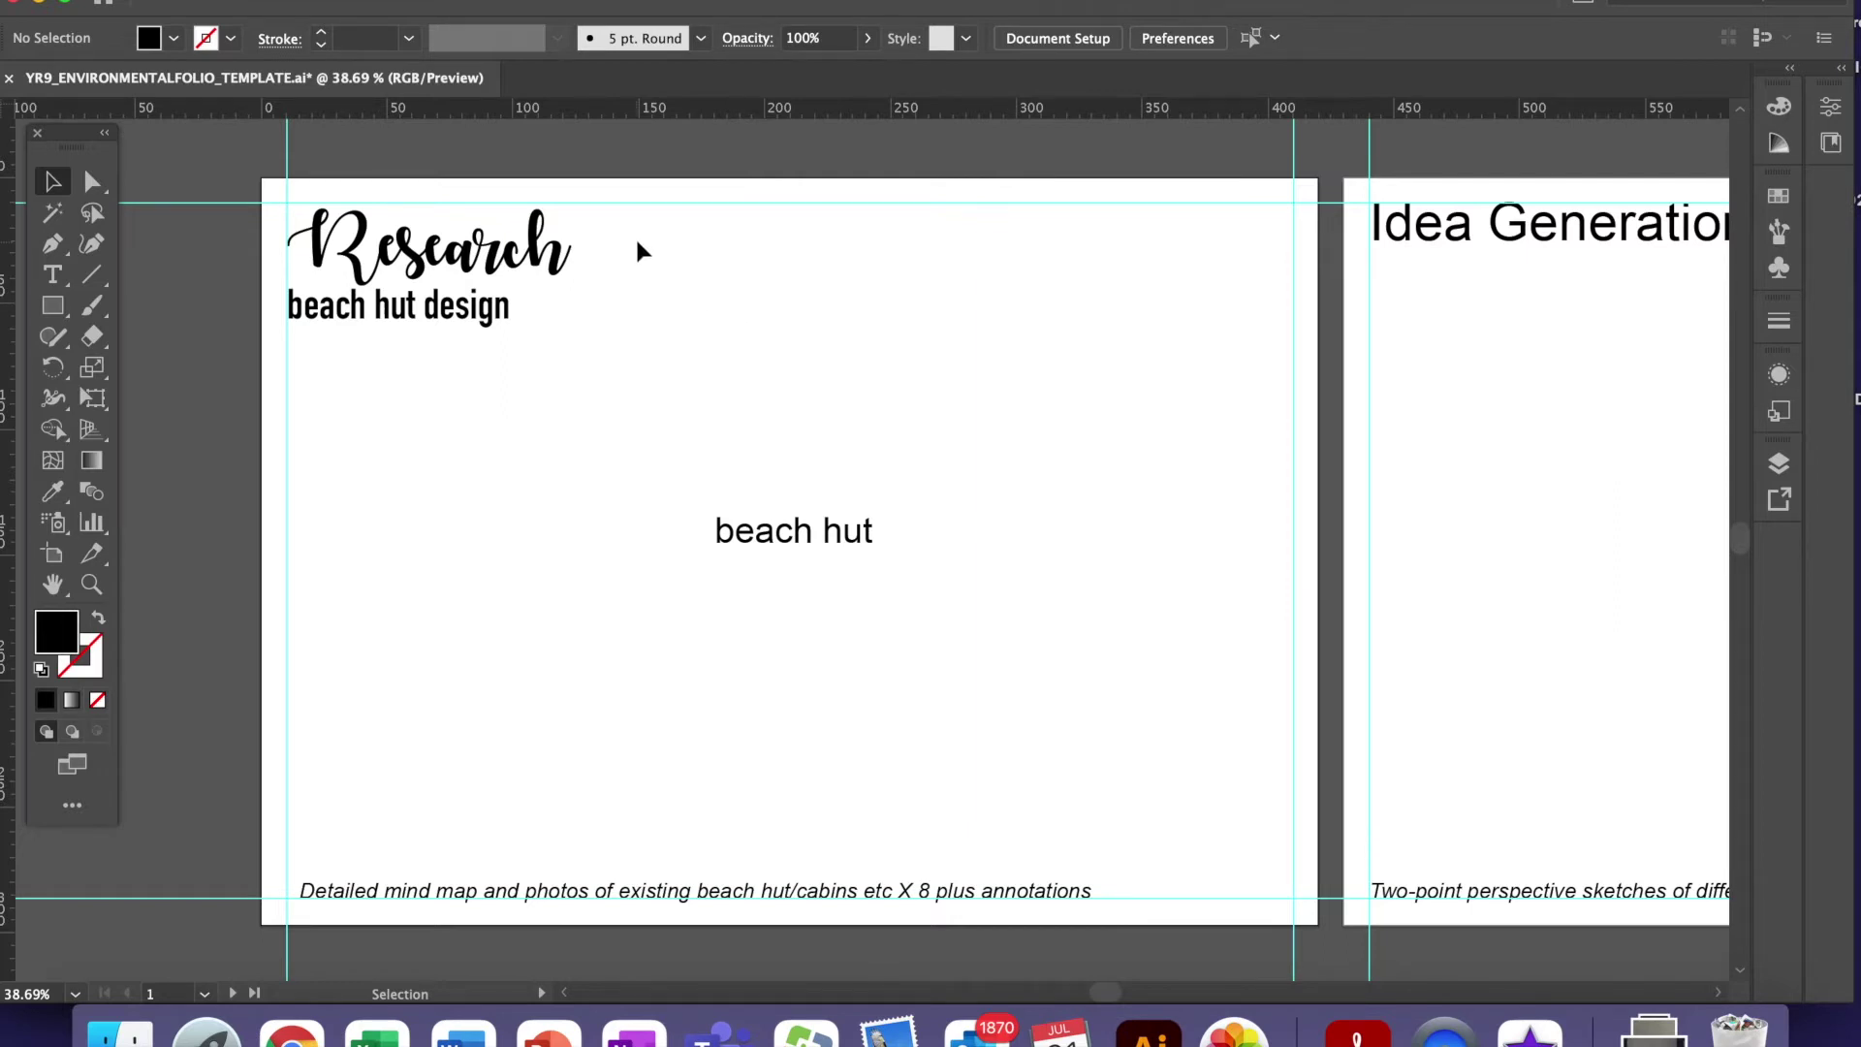
- Fill the Research heading with the light blue swatch
click(543, 250)
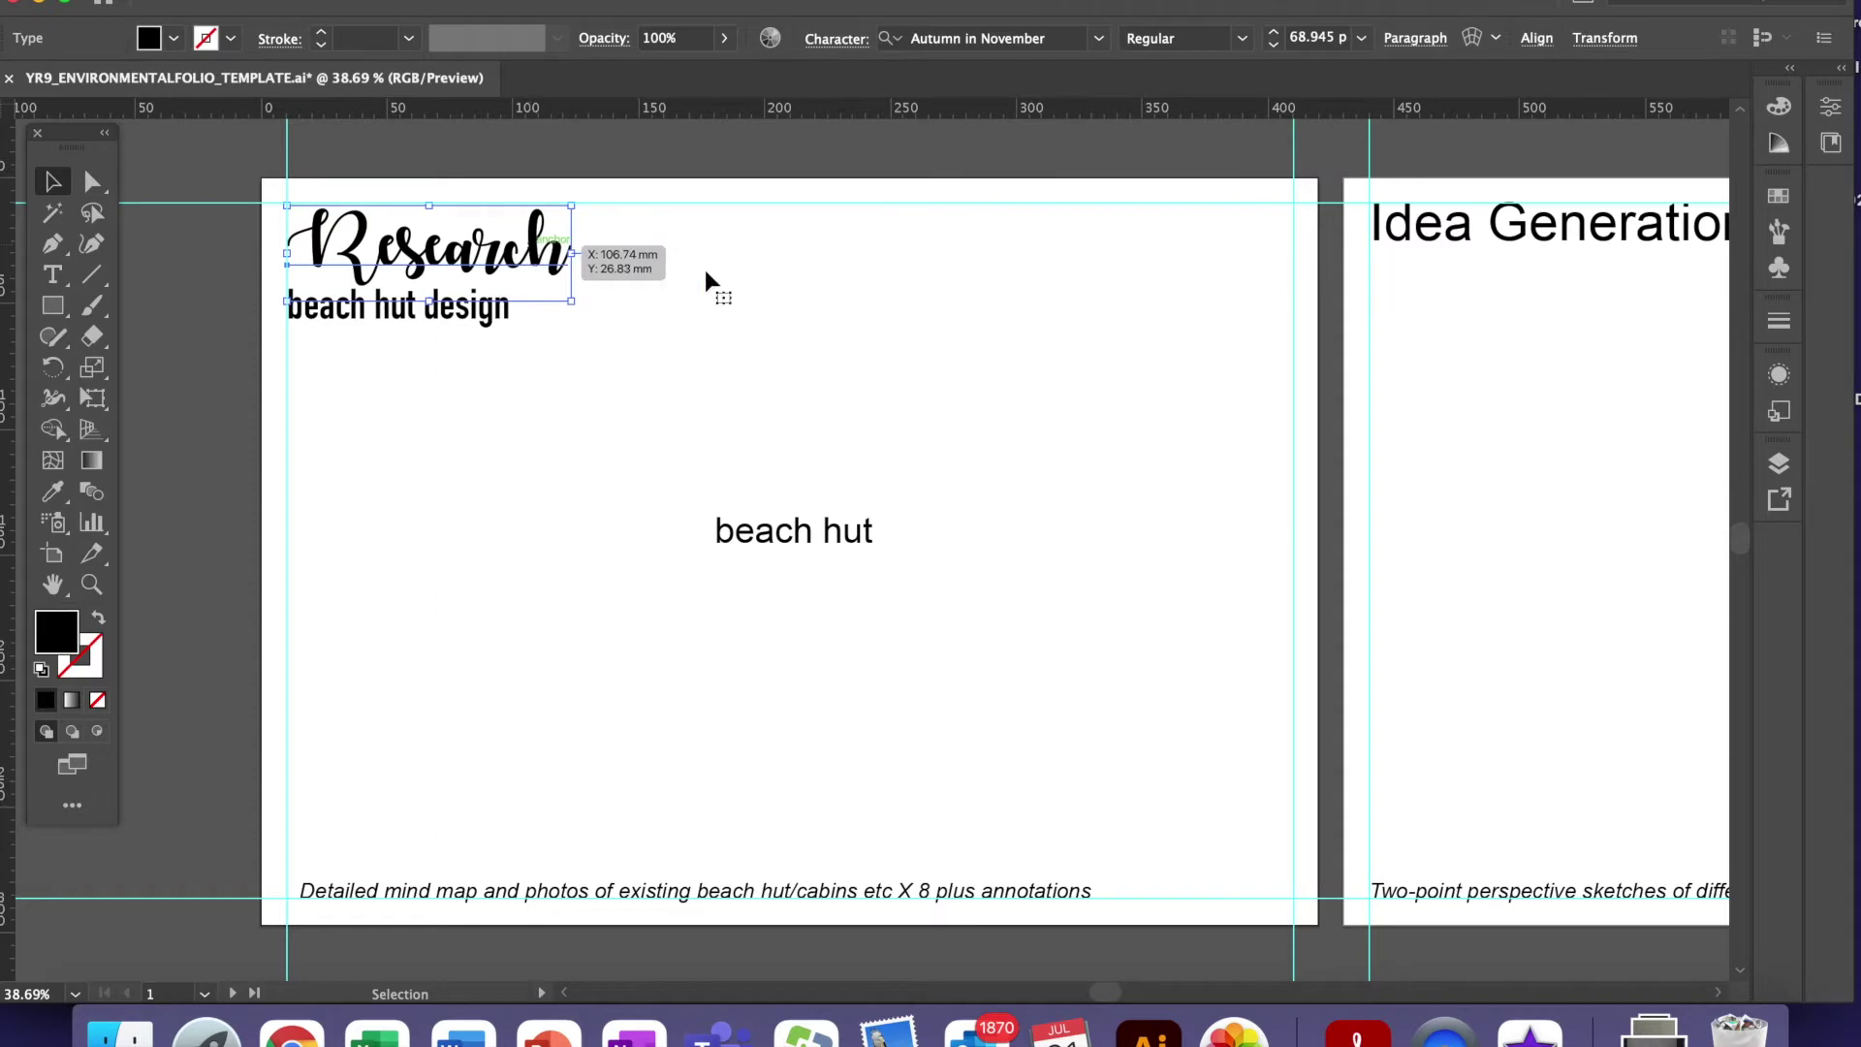
click(1778, 198)
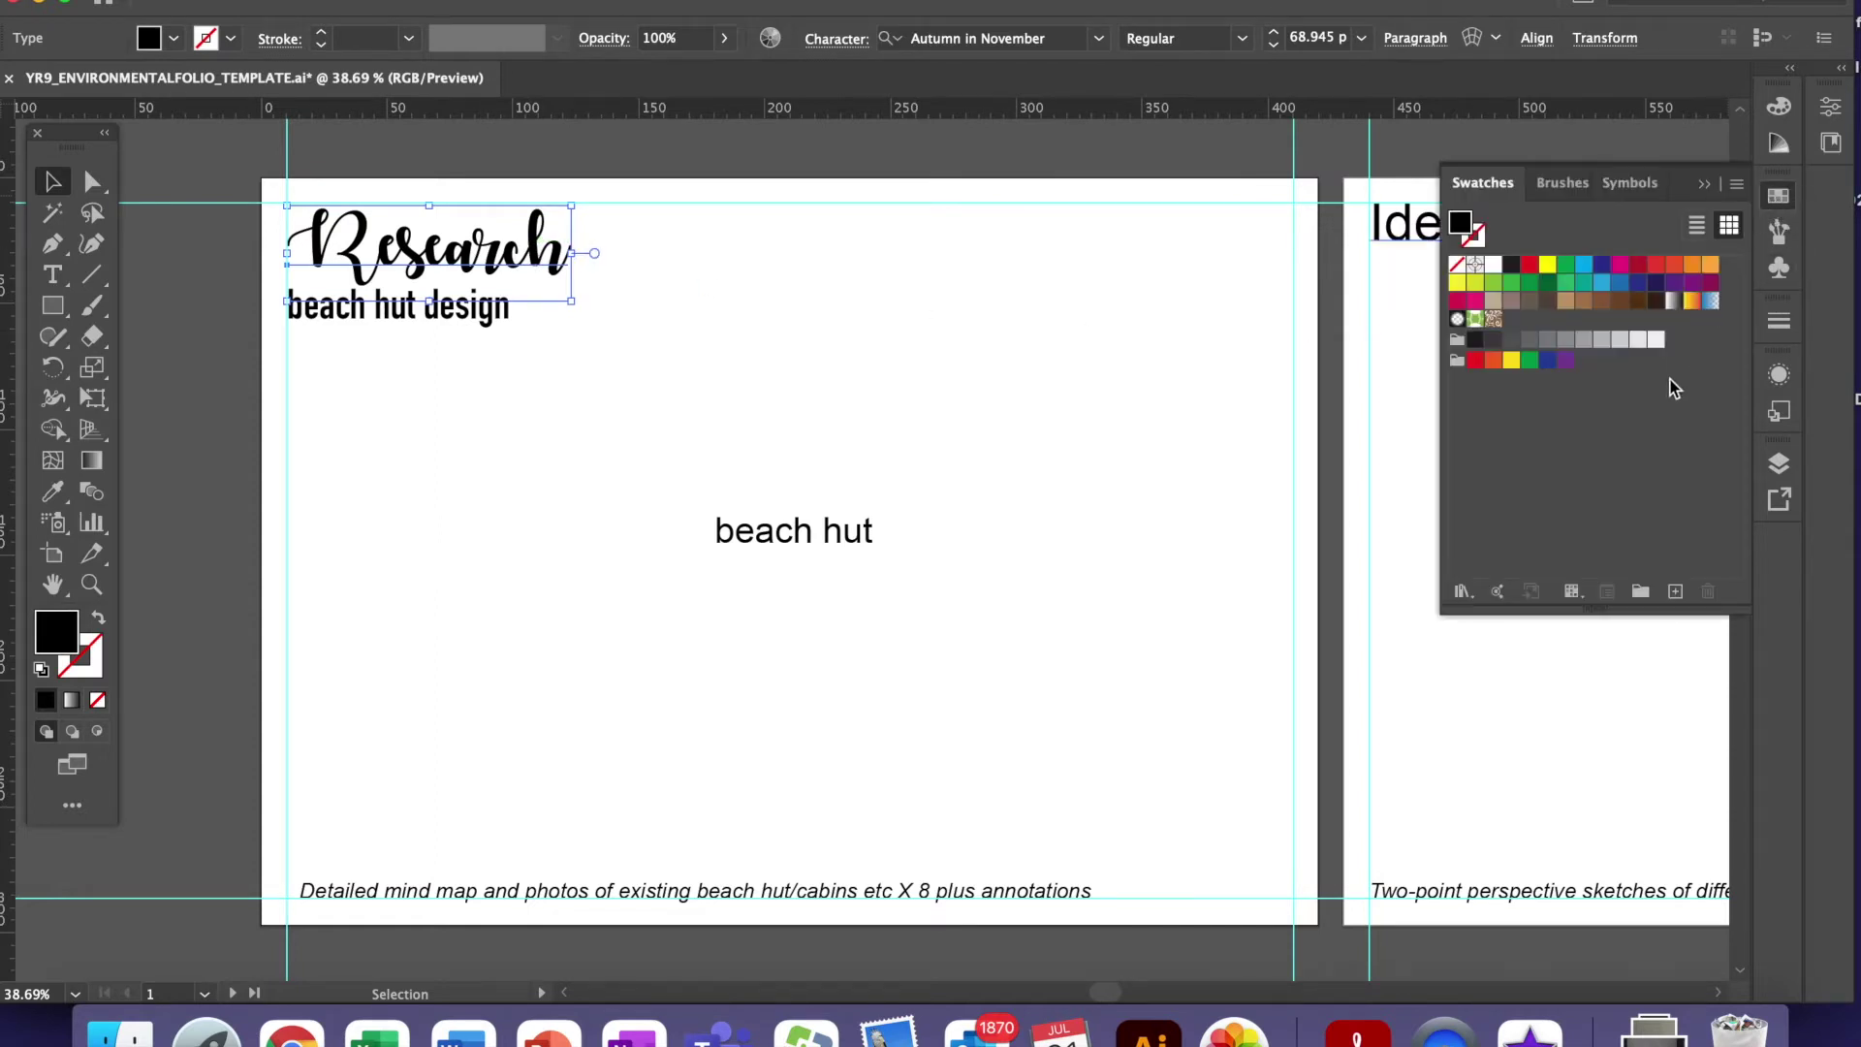
click(1601, 284)
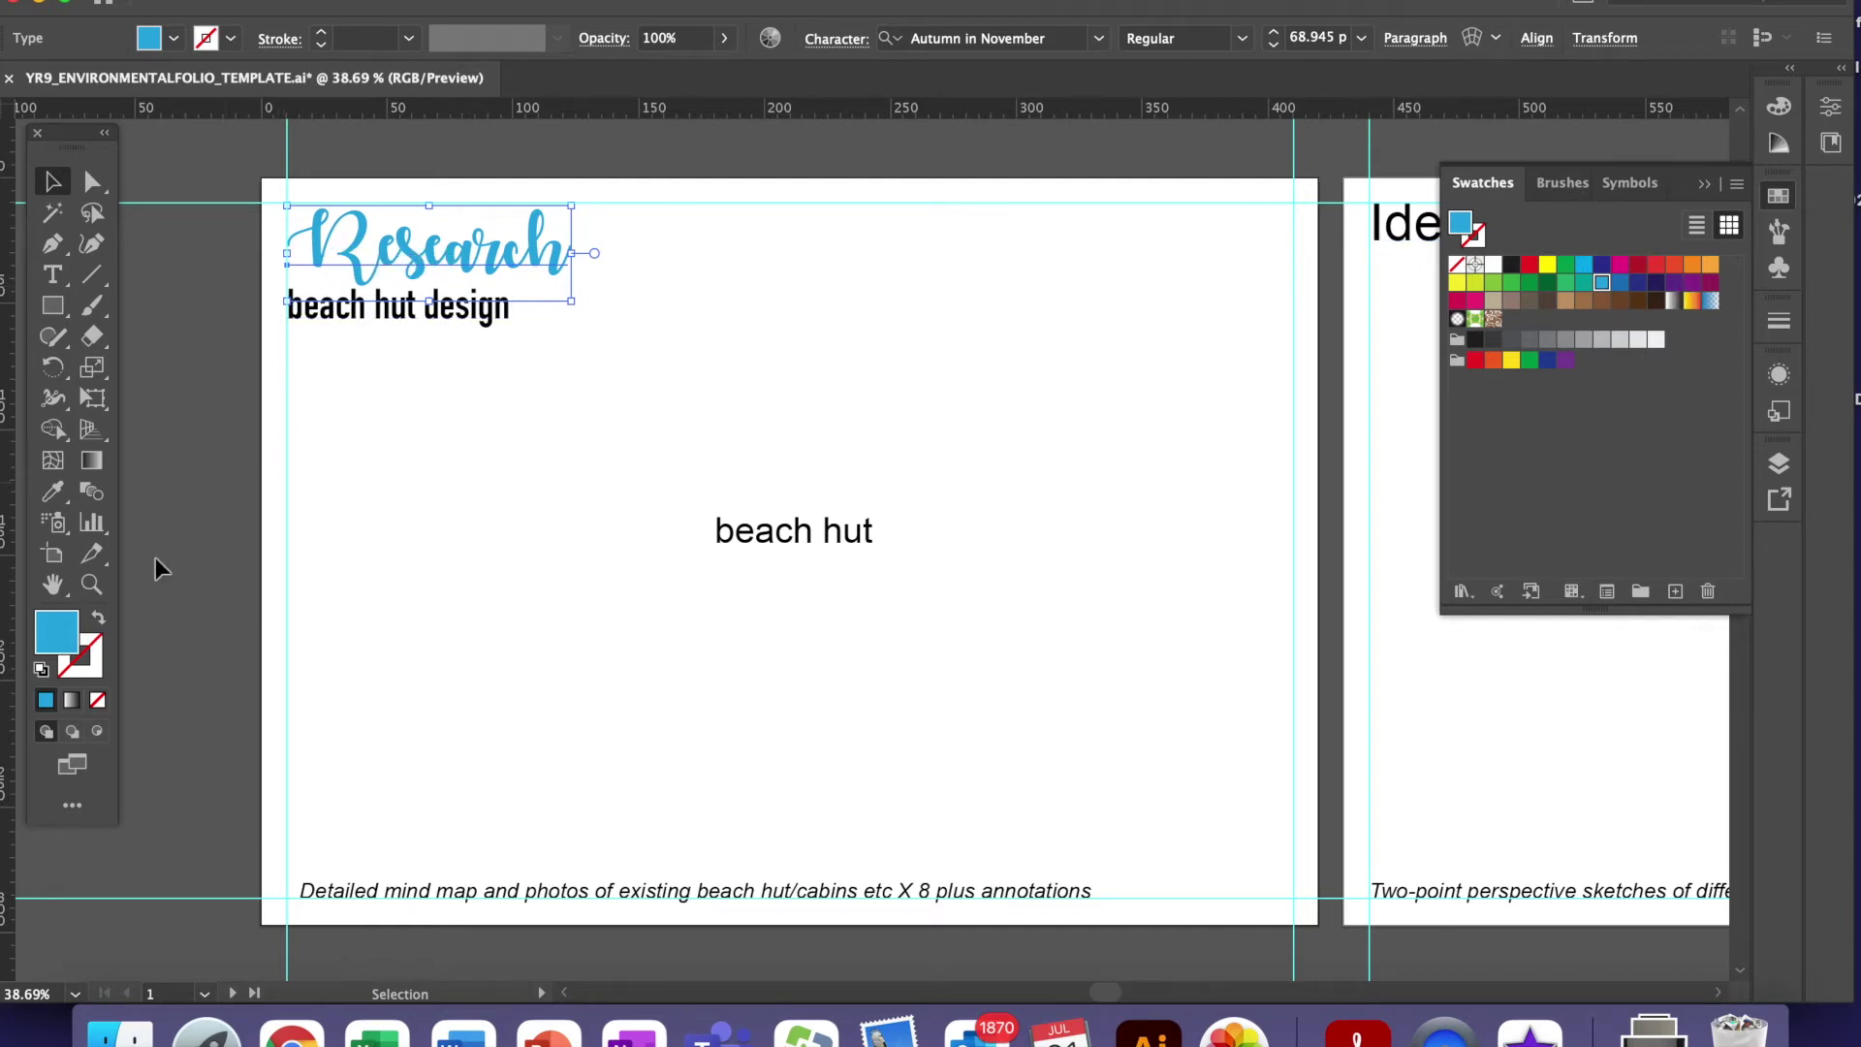
- Try a black stroke on the Research heading and remove it again
click(85, 679)
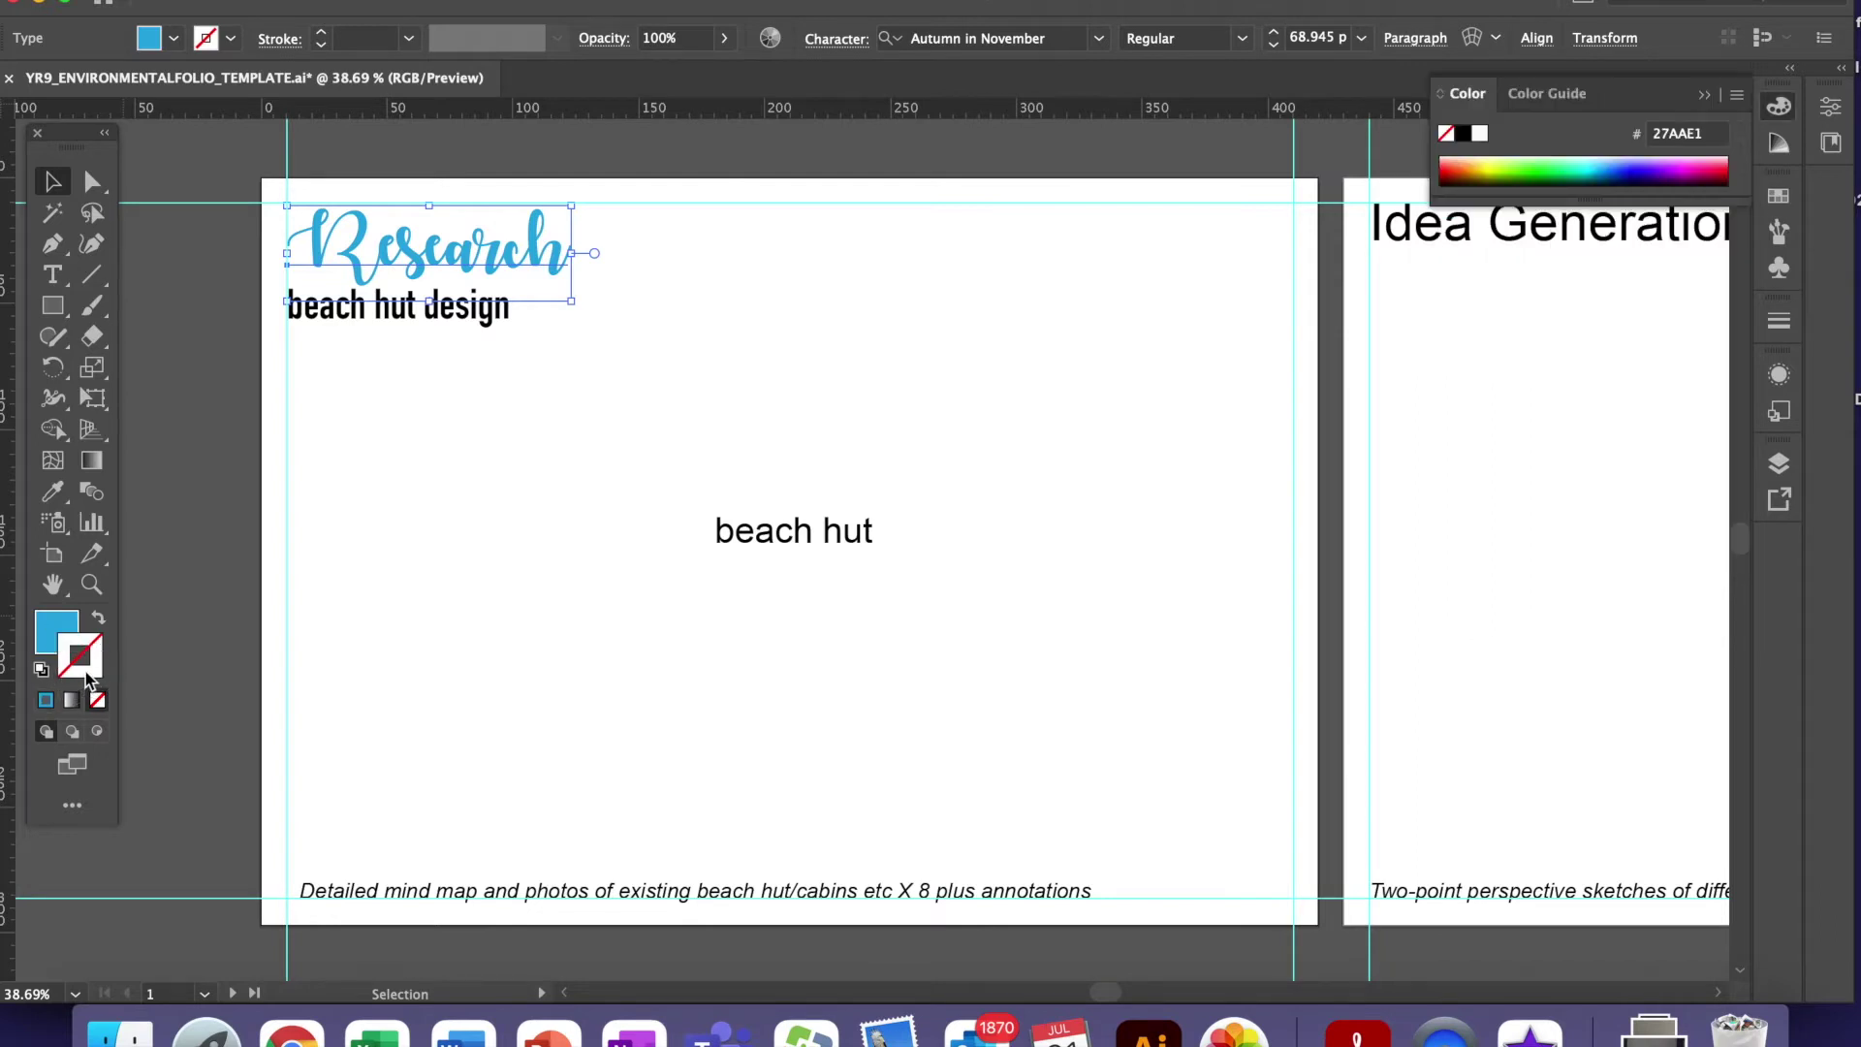
click(1465, 134)
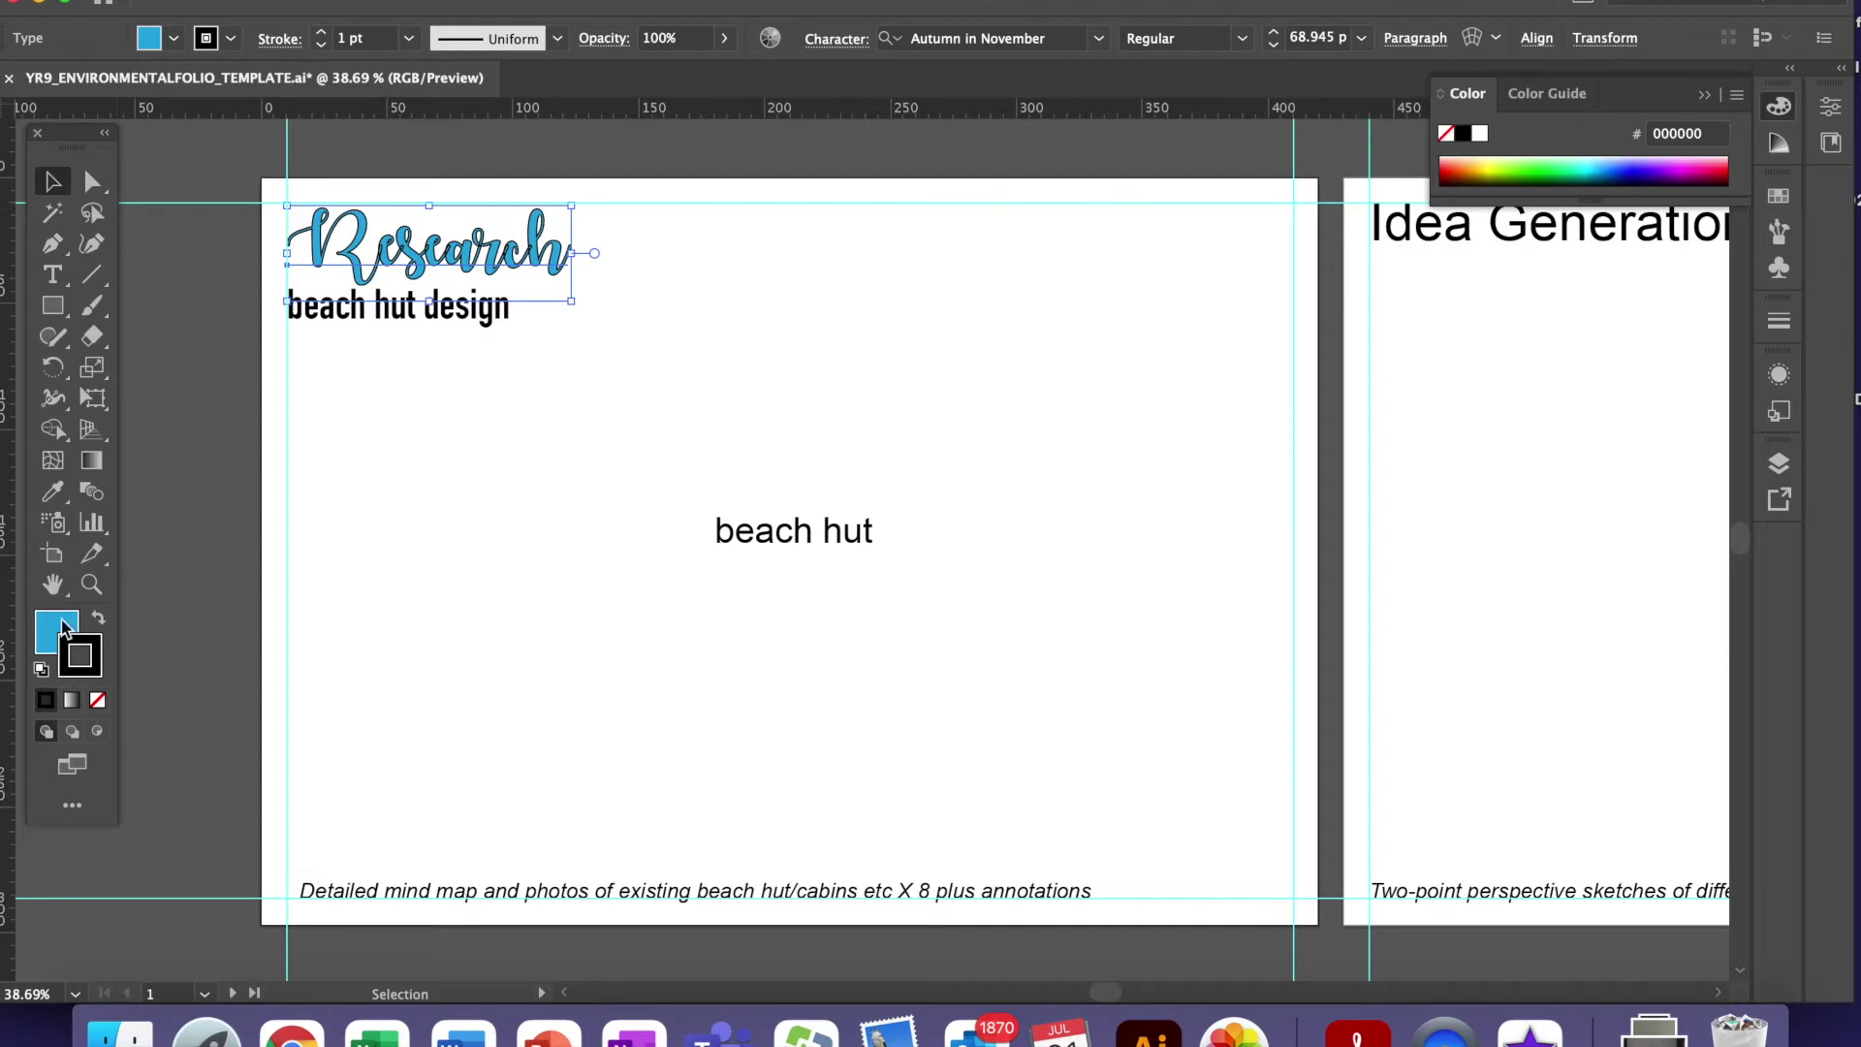
click(97, 701)
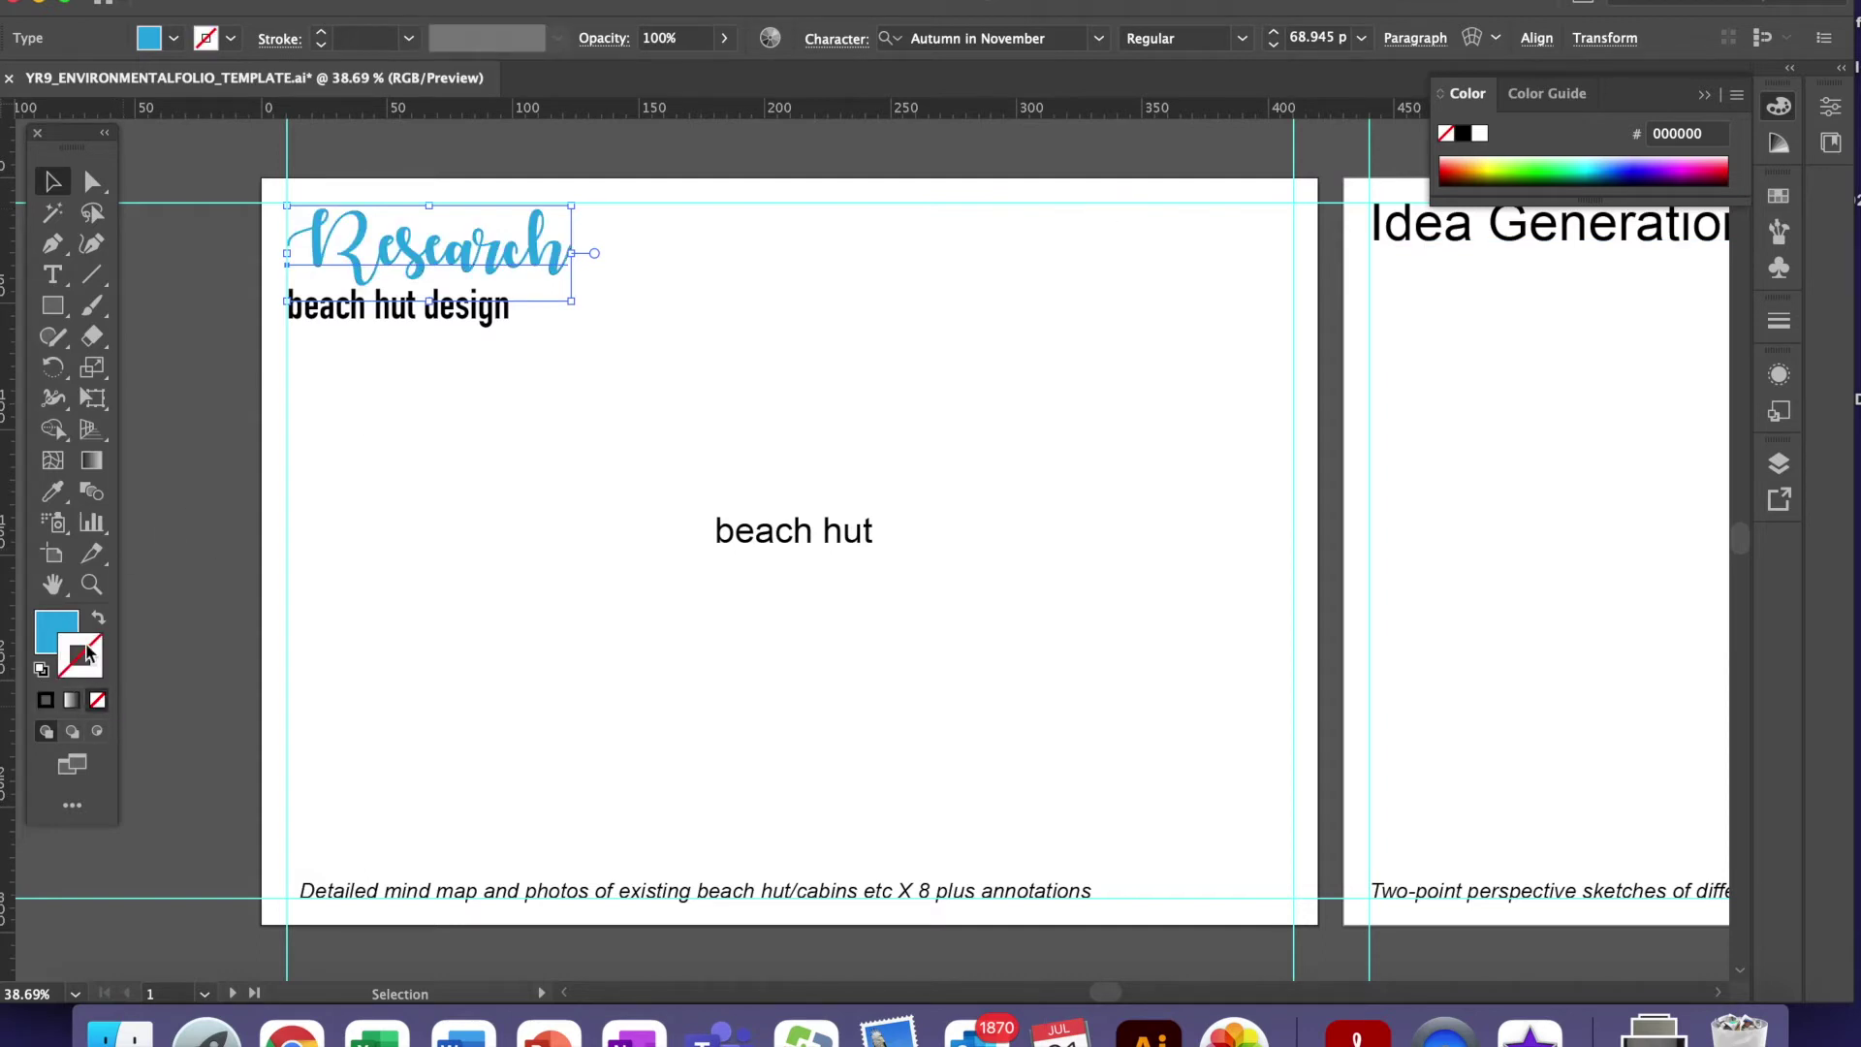
- Mix a custom muted teal fill, #78BAAE, for the Research heading in the Color Picker
click(56, 633)
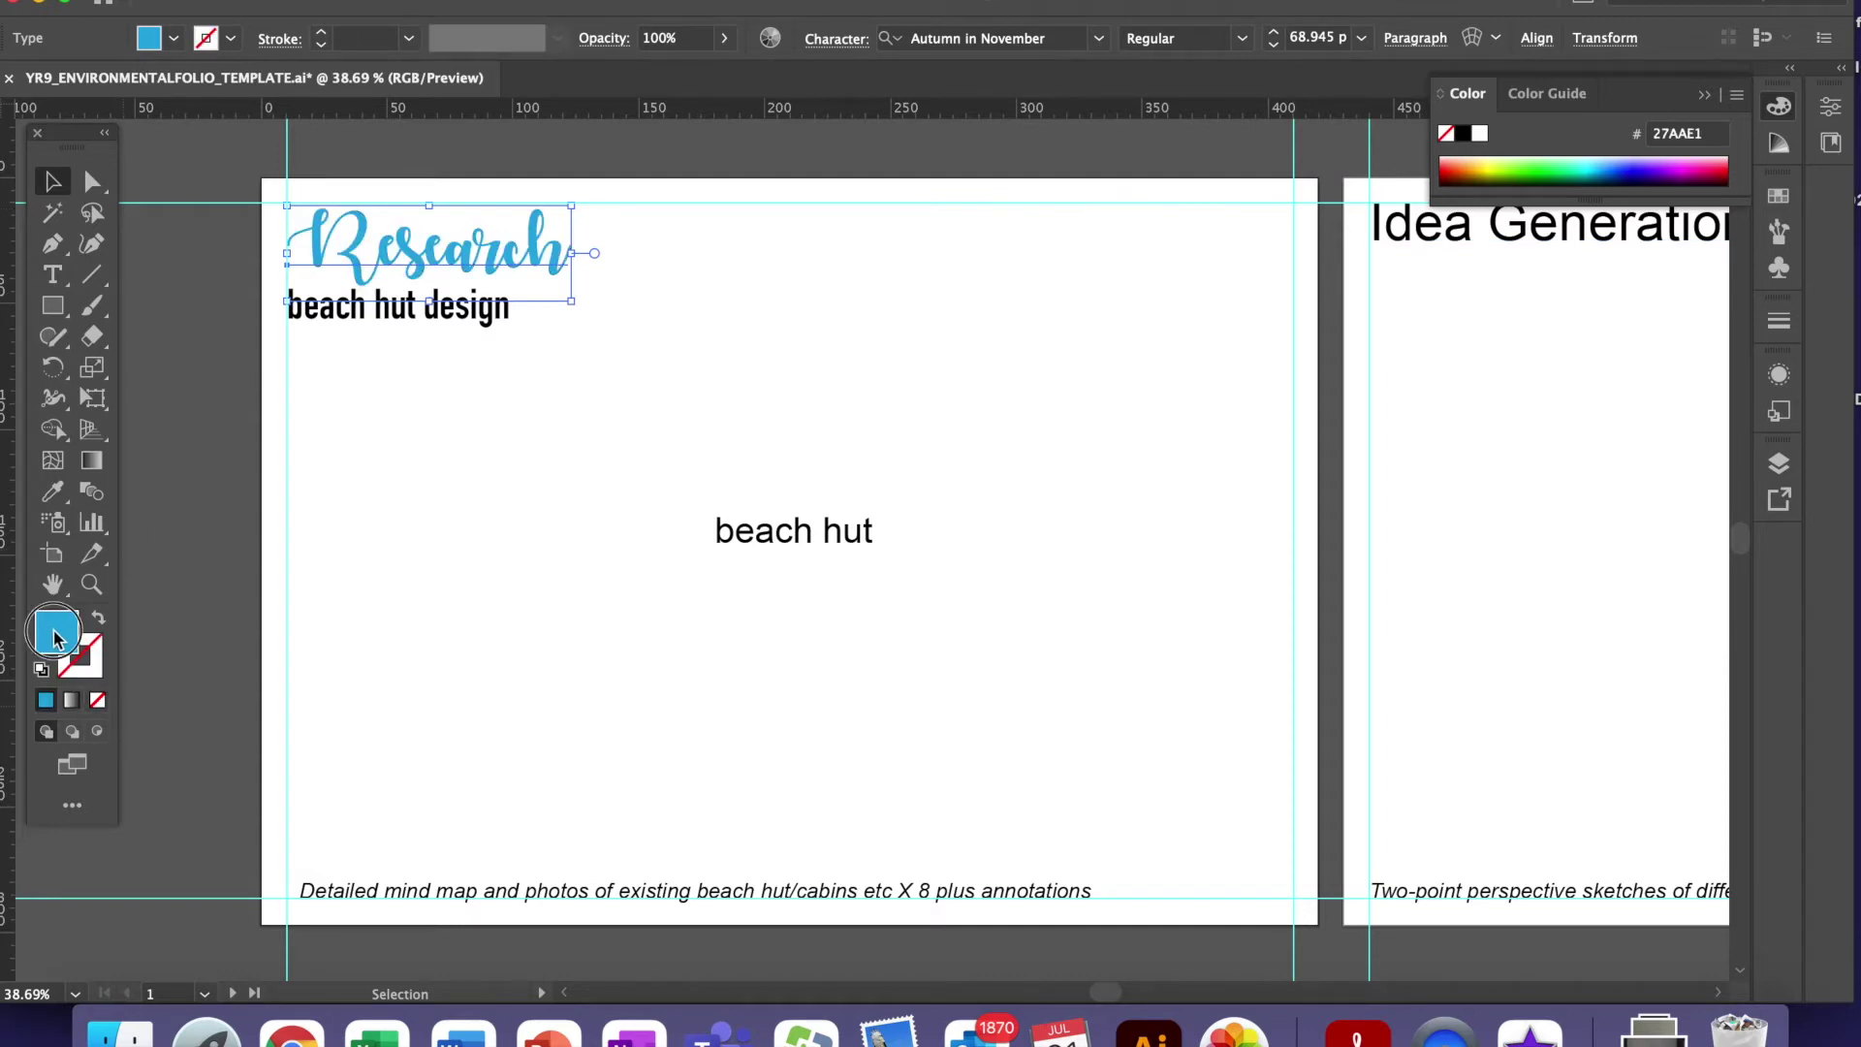
double_click(56, 633)
drag(1049, 580, 1051, 607)
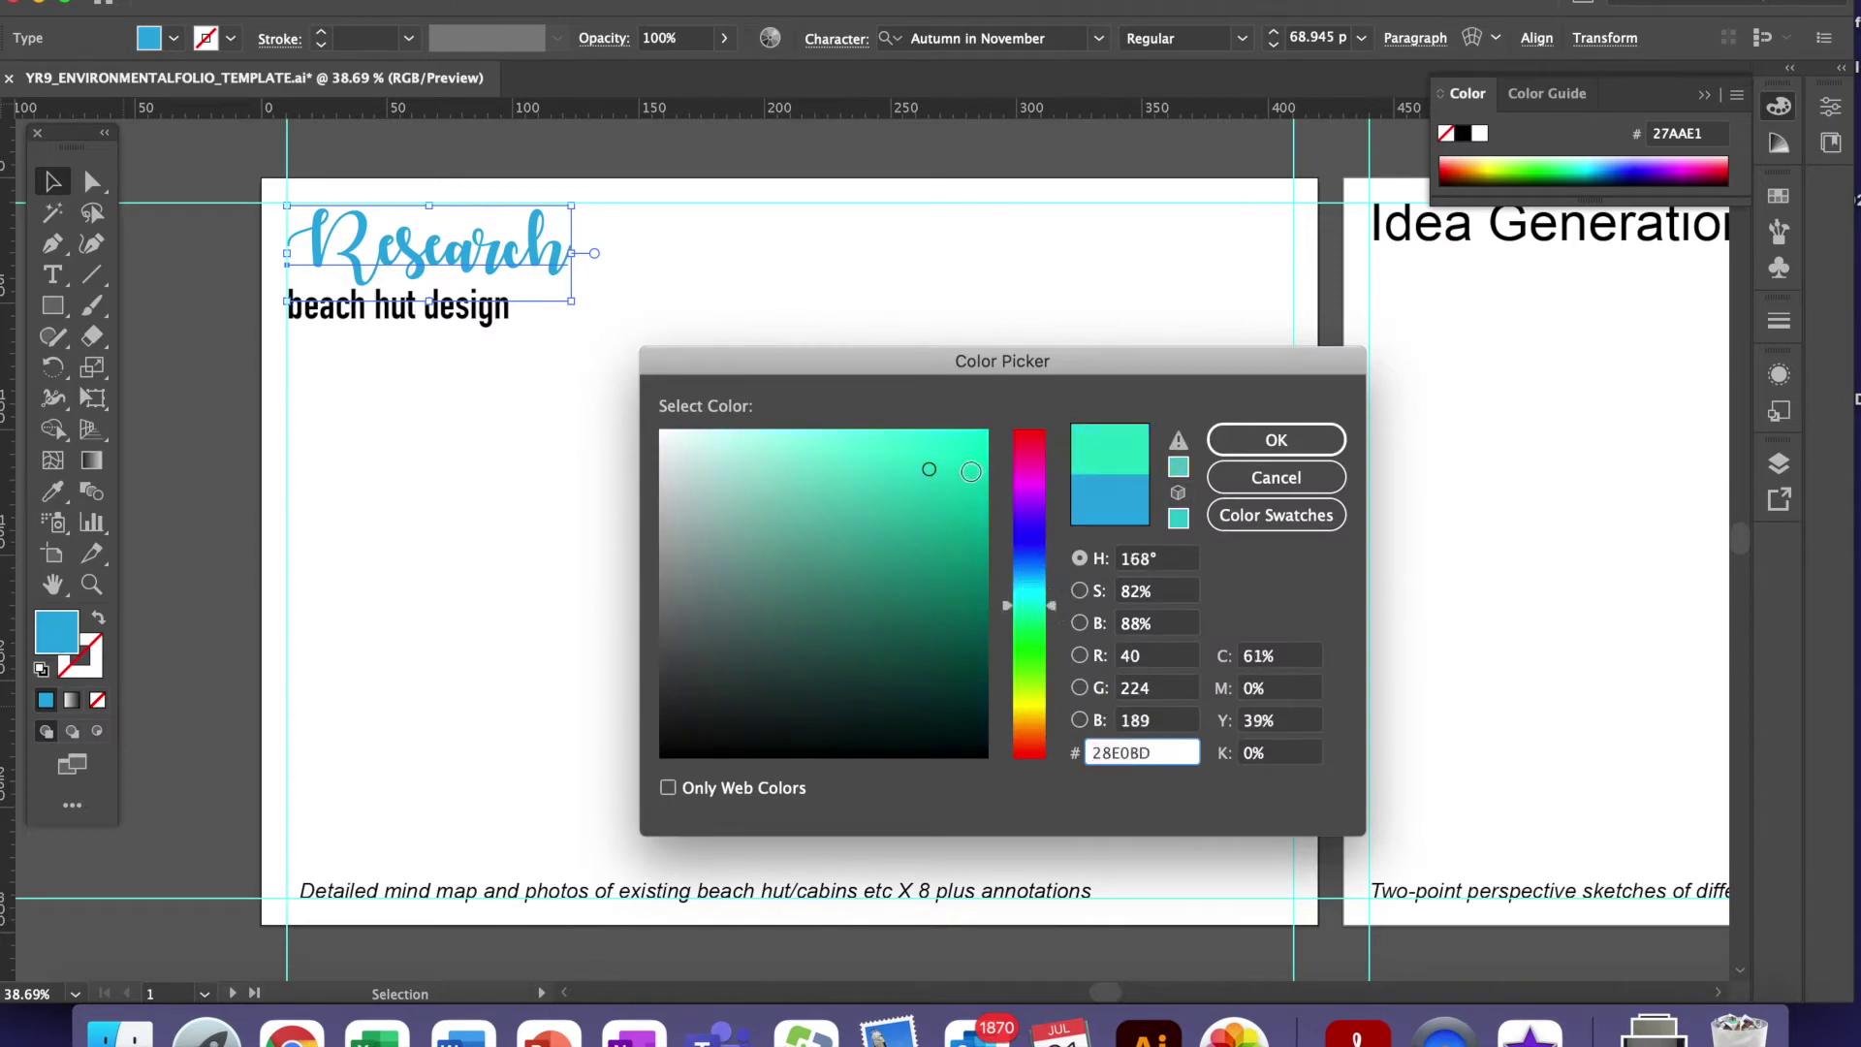
click(910, 442)
click(1283, 439)
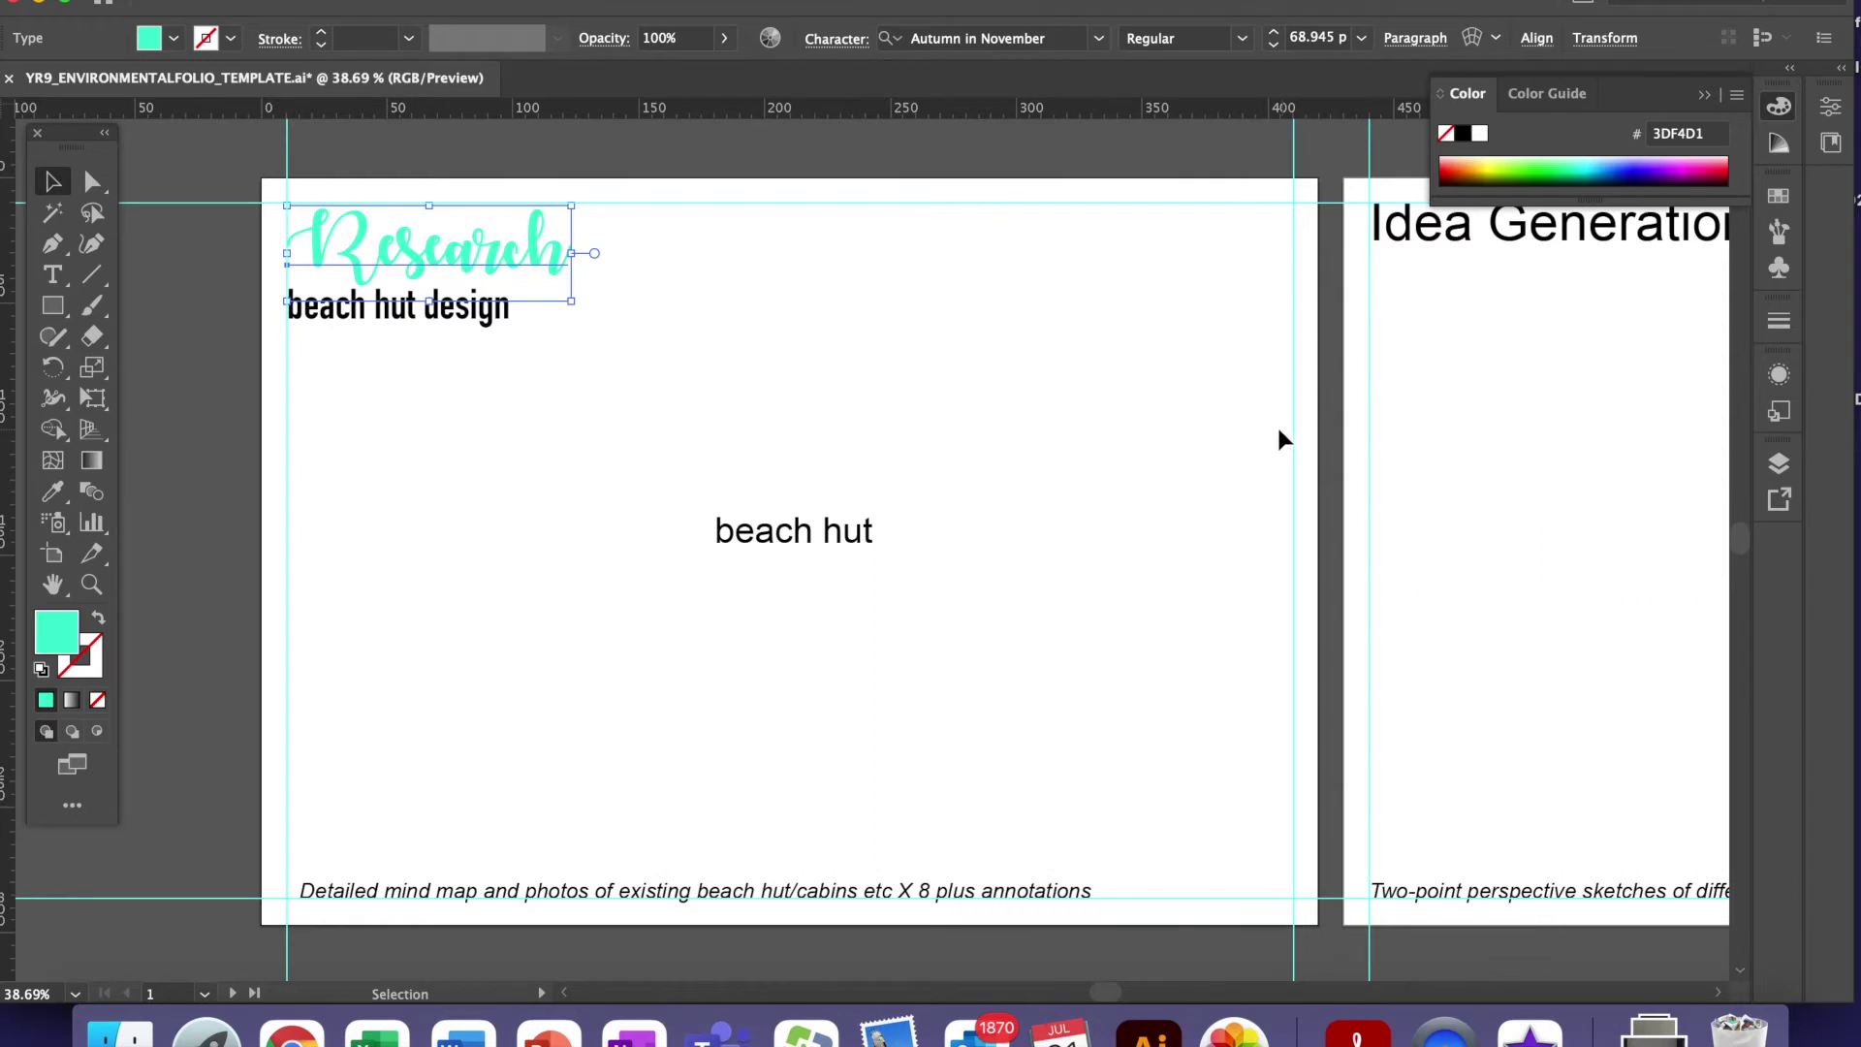
double_click(56, 633)
click(778, 517)
click(1297, 438)
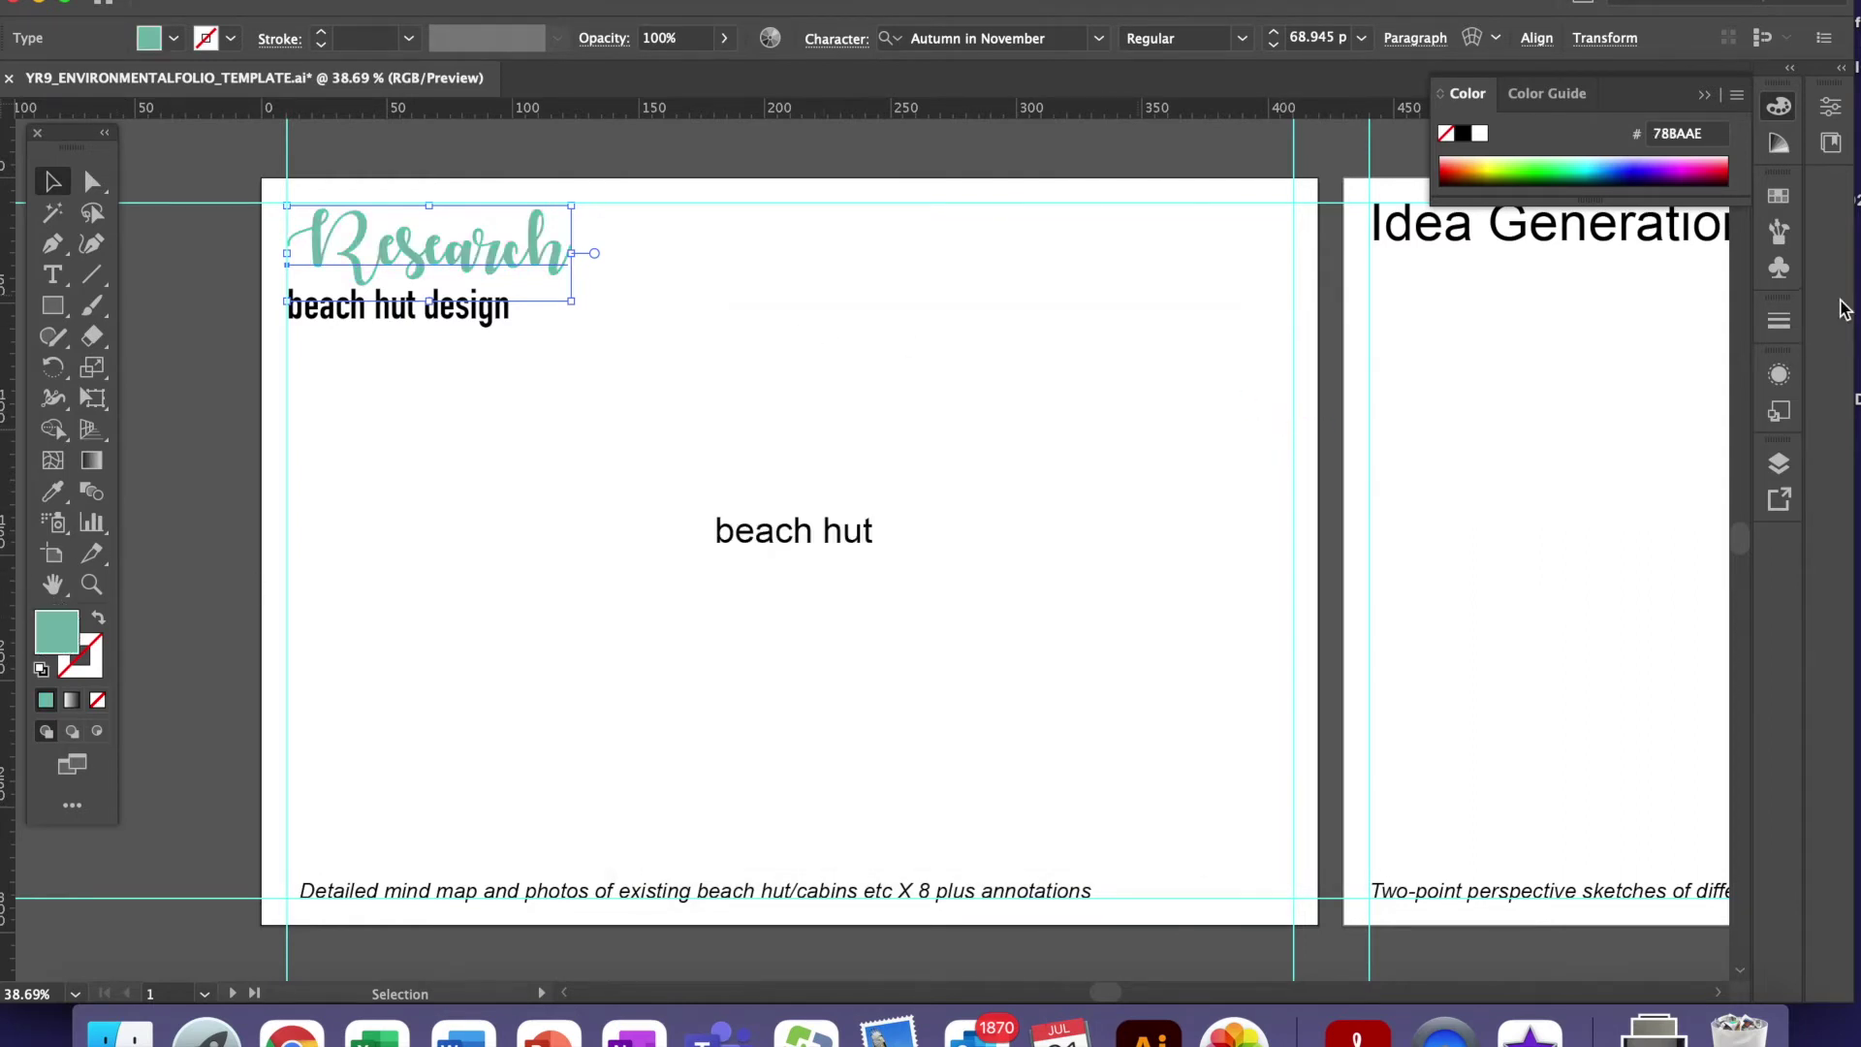
- Save the Research heading's teal fill as a new color swatch
click(1779, 195)
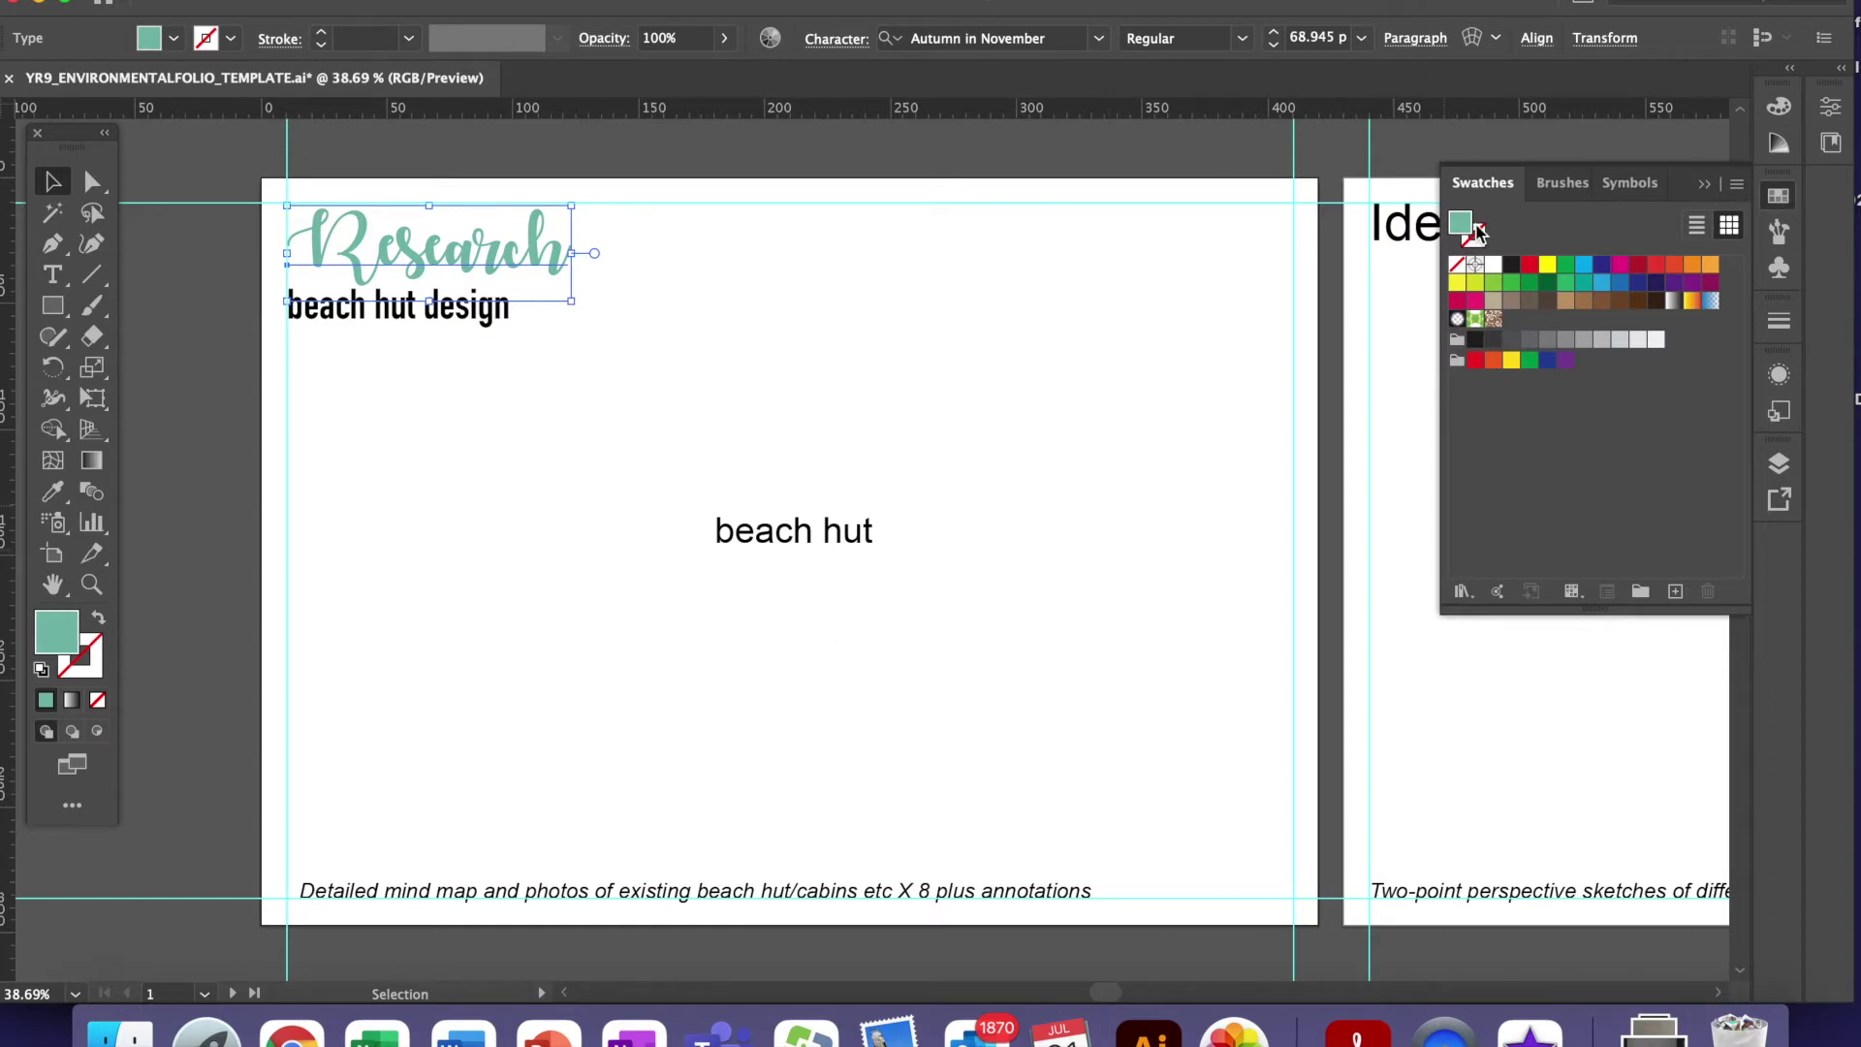
drag(1461, 224, 1512, 320)
key(super+z)
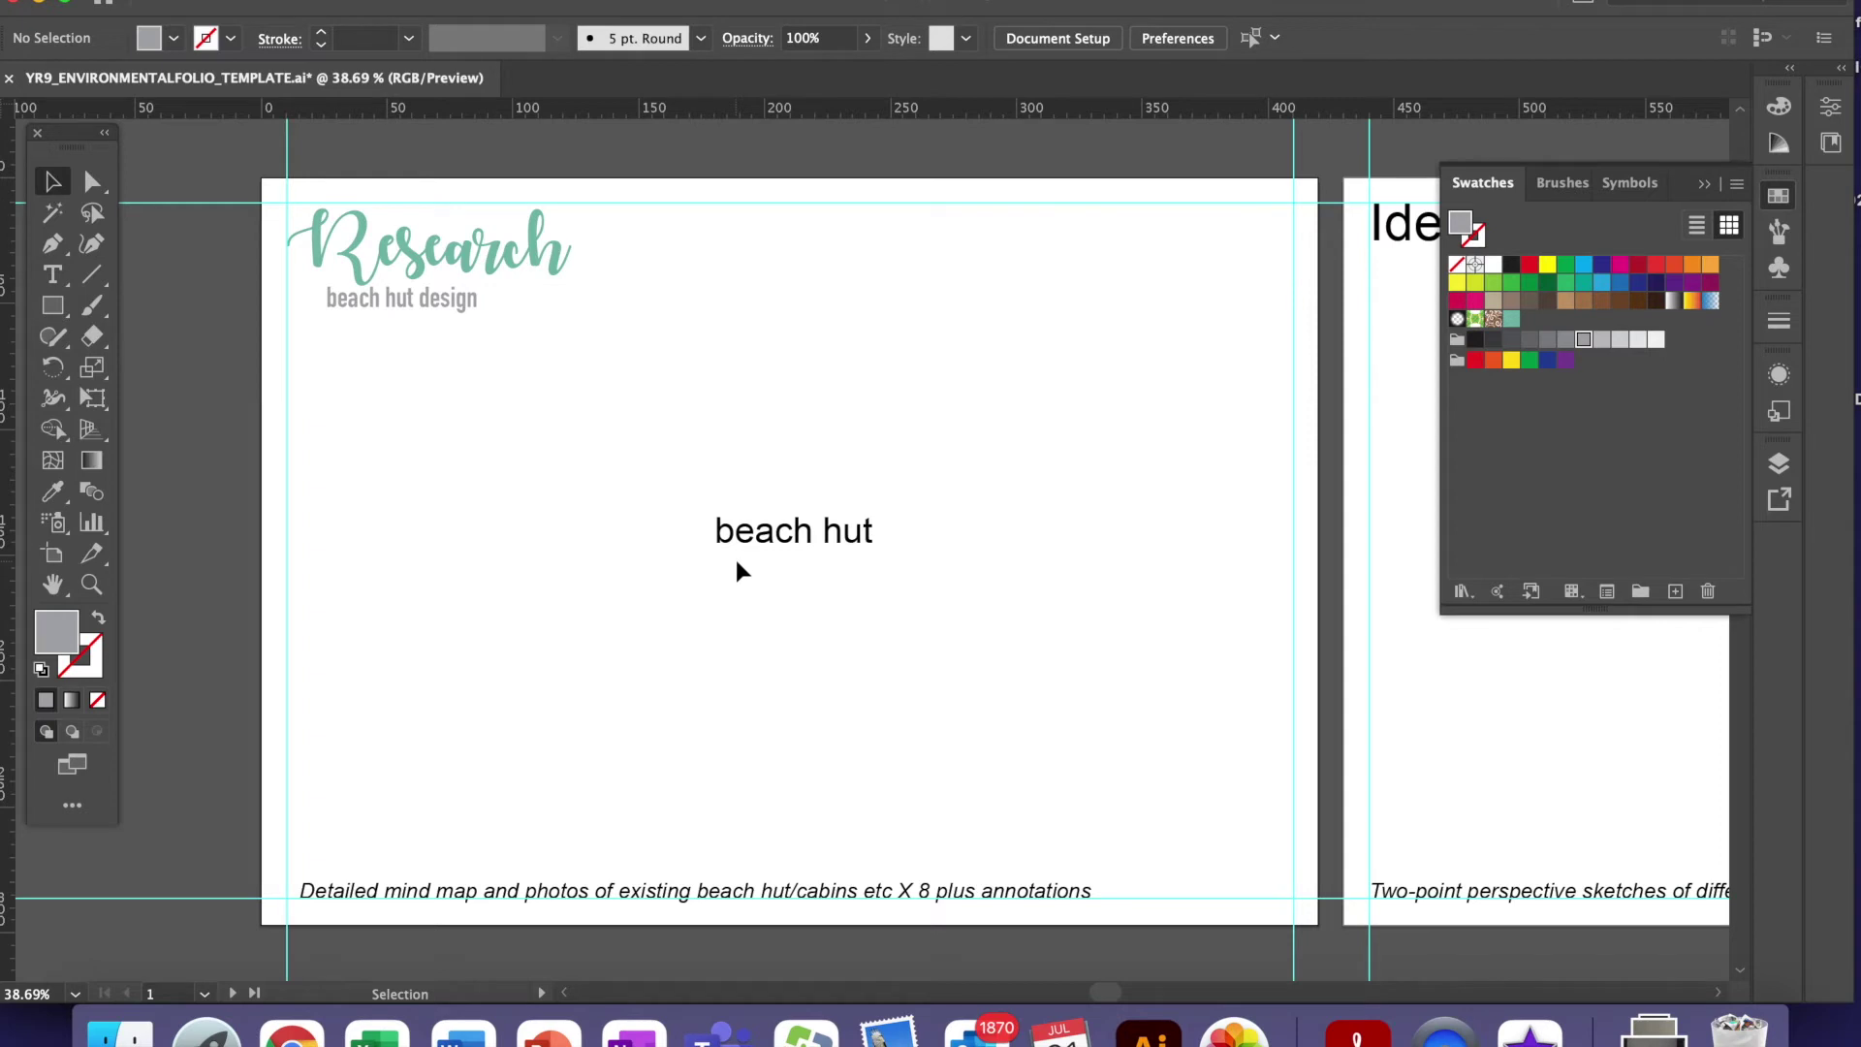
- Draw a gray circle with the Ellipse tool in the empty area below the "beach hut design" subtitle
click(53, 305)
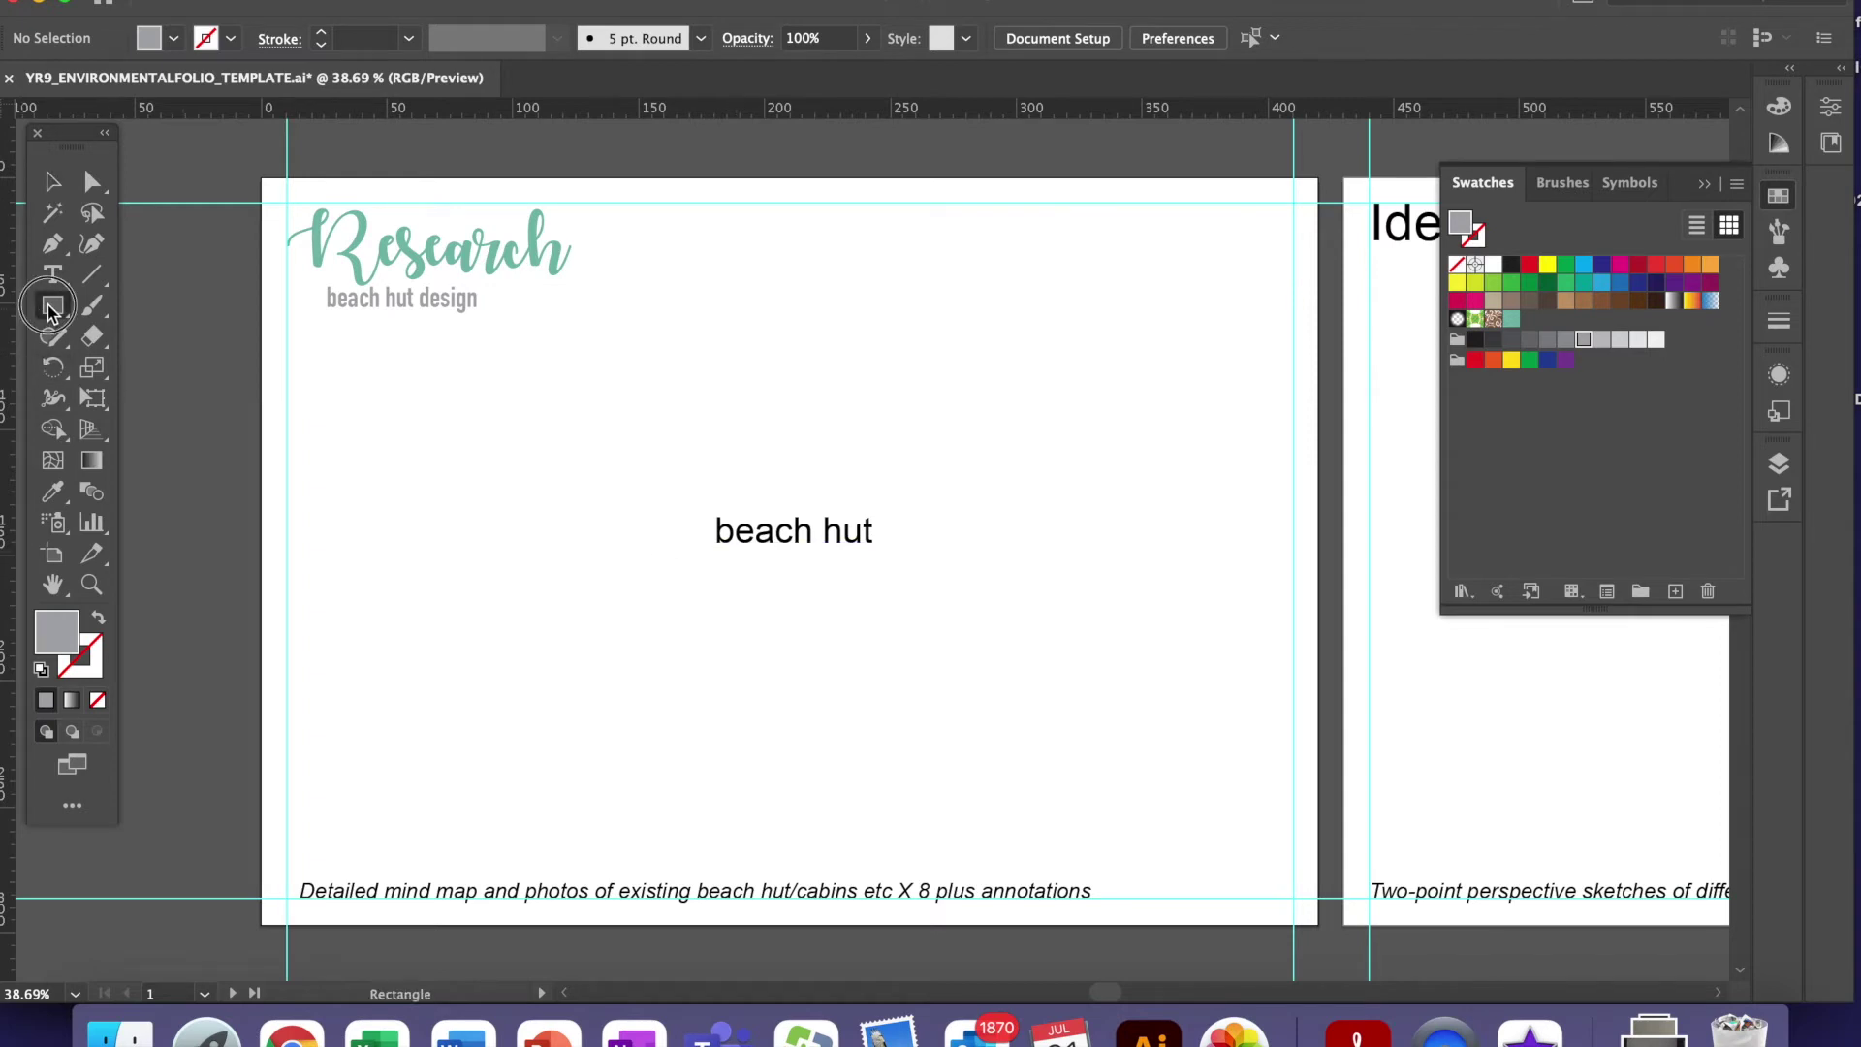
click(155, 376)
drag(560, 361, 698, 446)
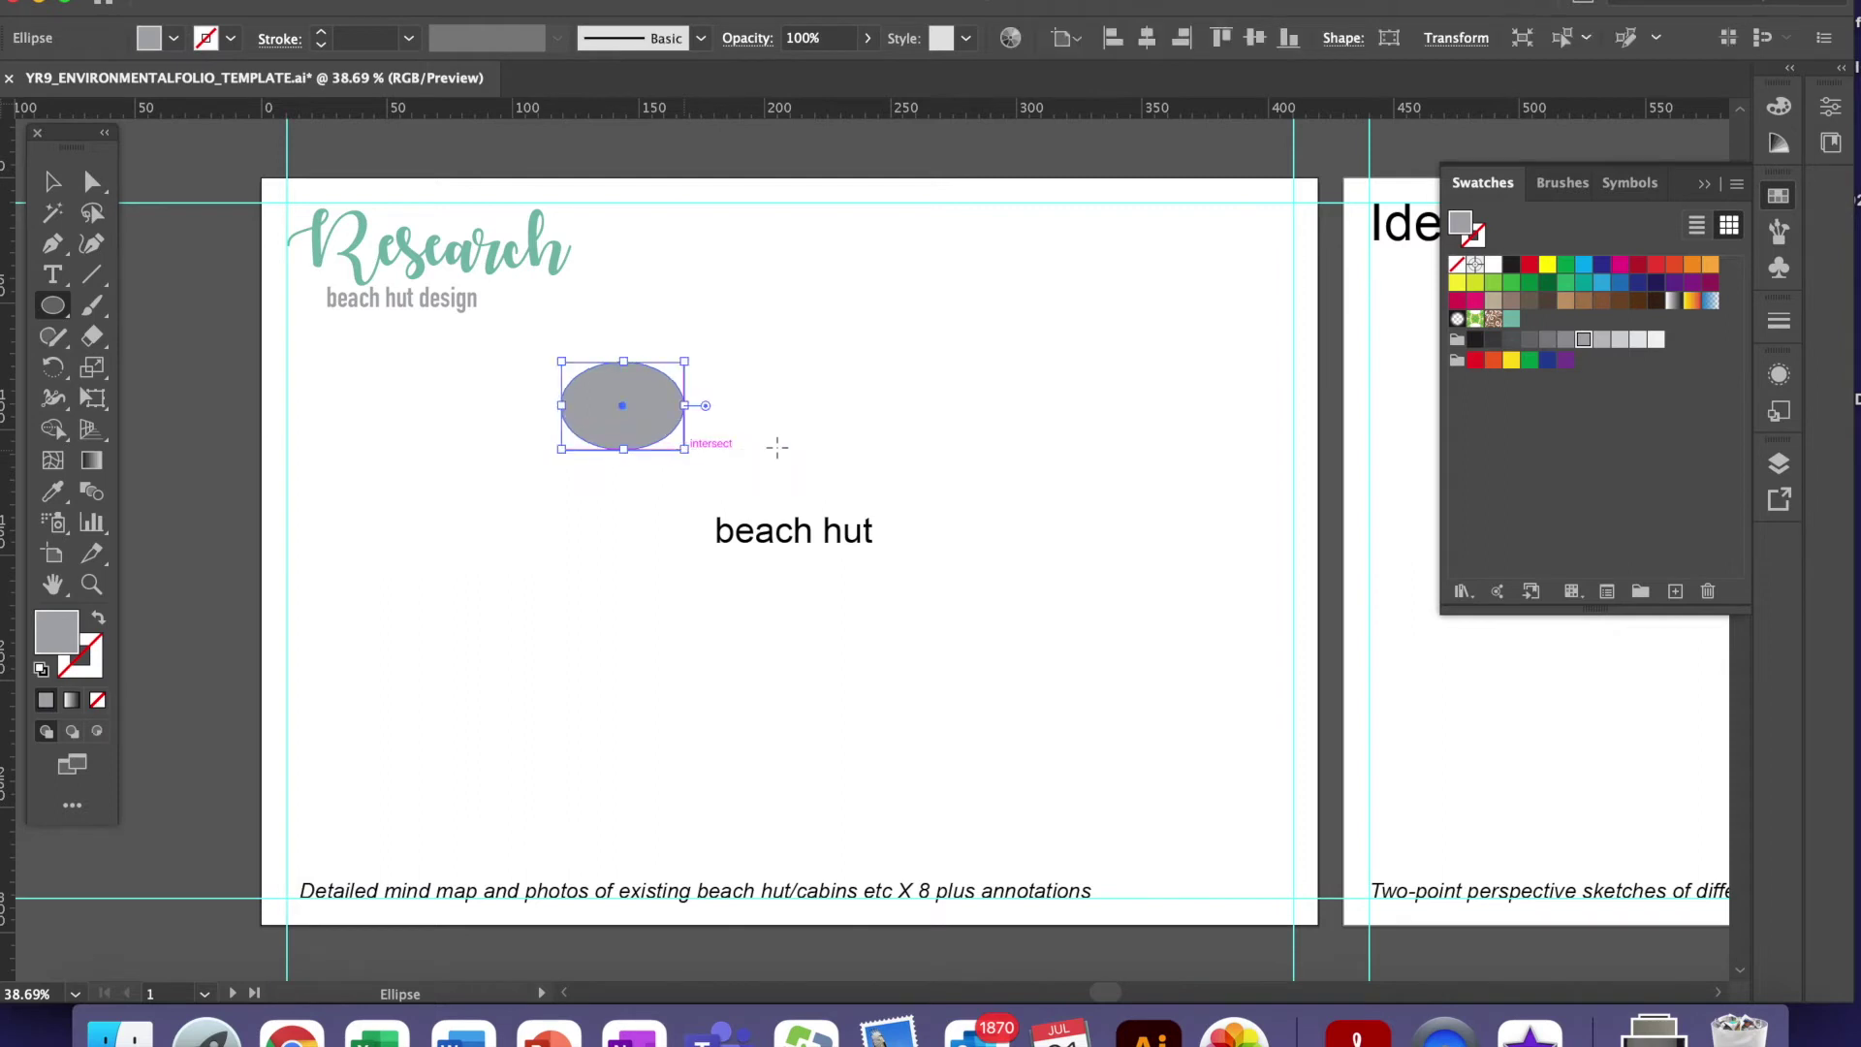
key(ctrl+z)
drag(517, 387, 651, 520)
- Move the gray circle into the page's upper margin-guide corner over the Research heading and send it to the back
click(53, 184)
drag(592, 463, 374, 289)
click(305, 0)
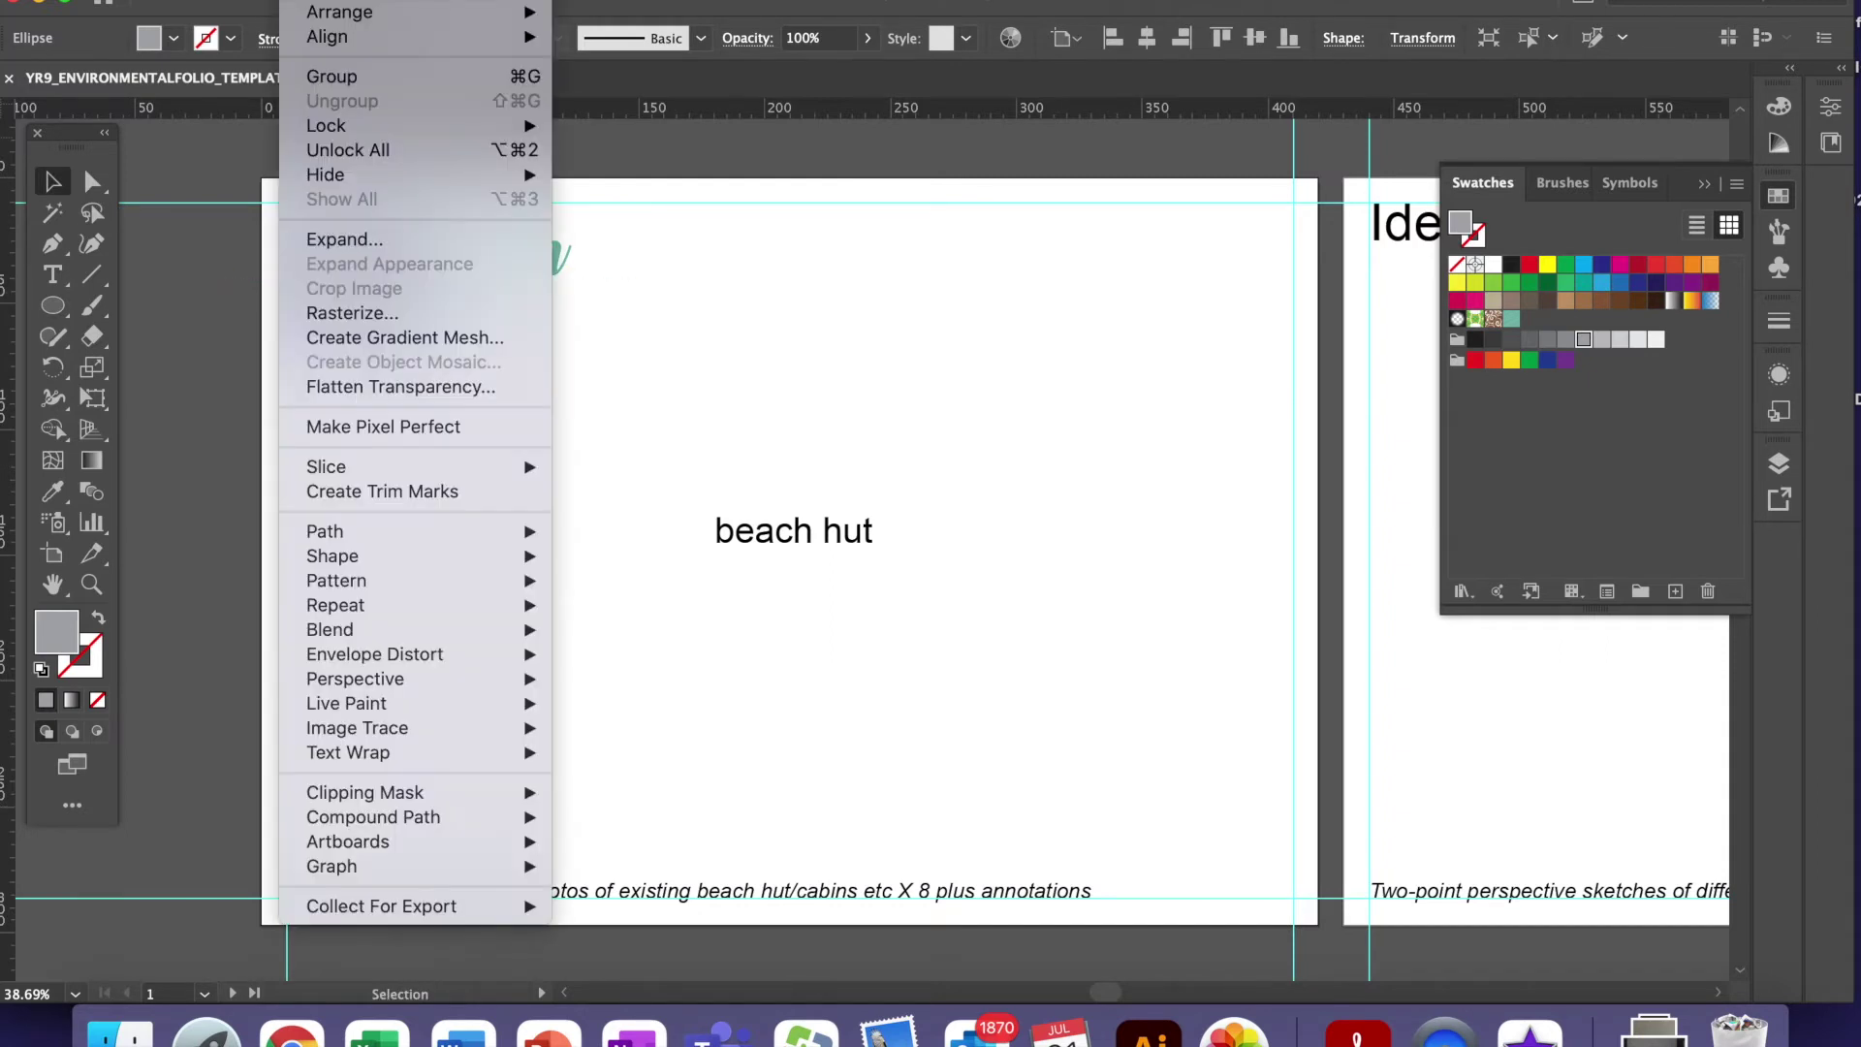
mouse_move(339, 11)
click(639, 87)
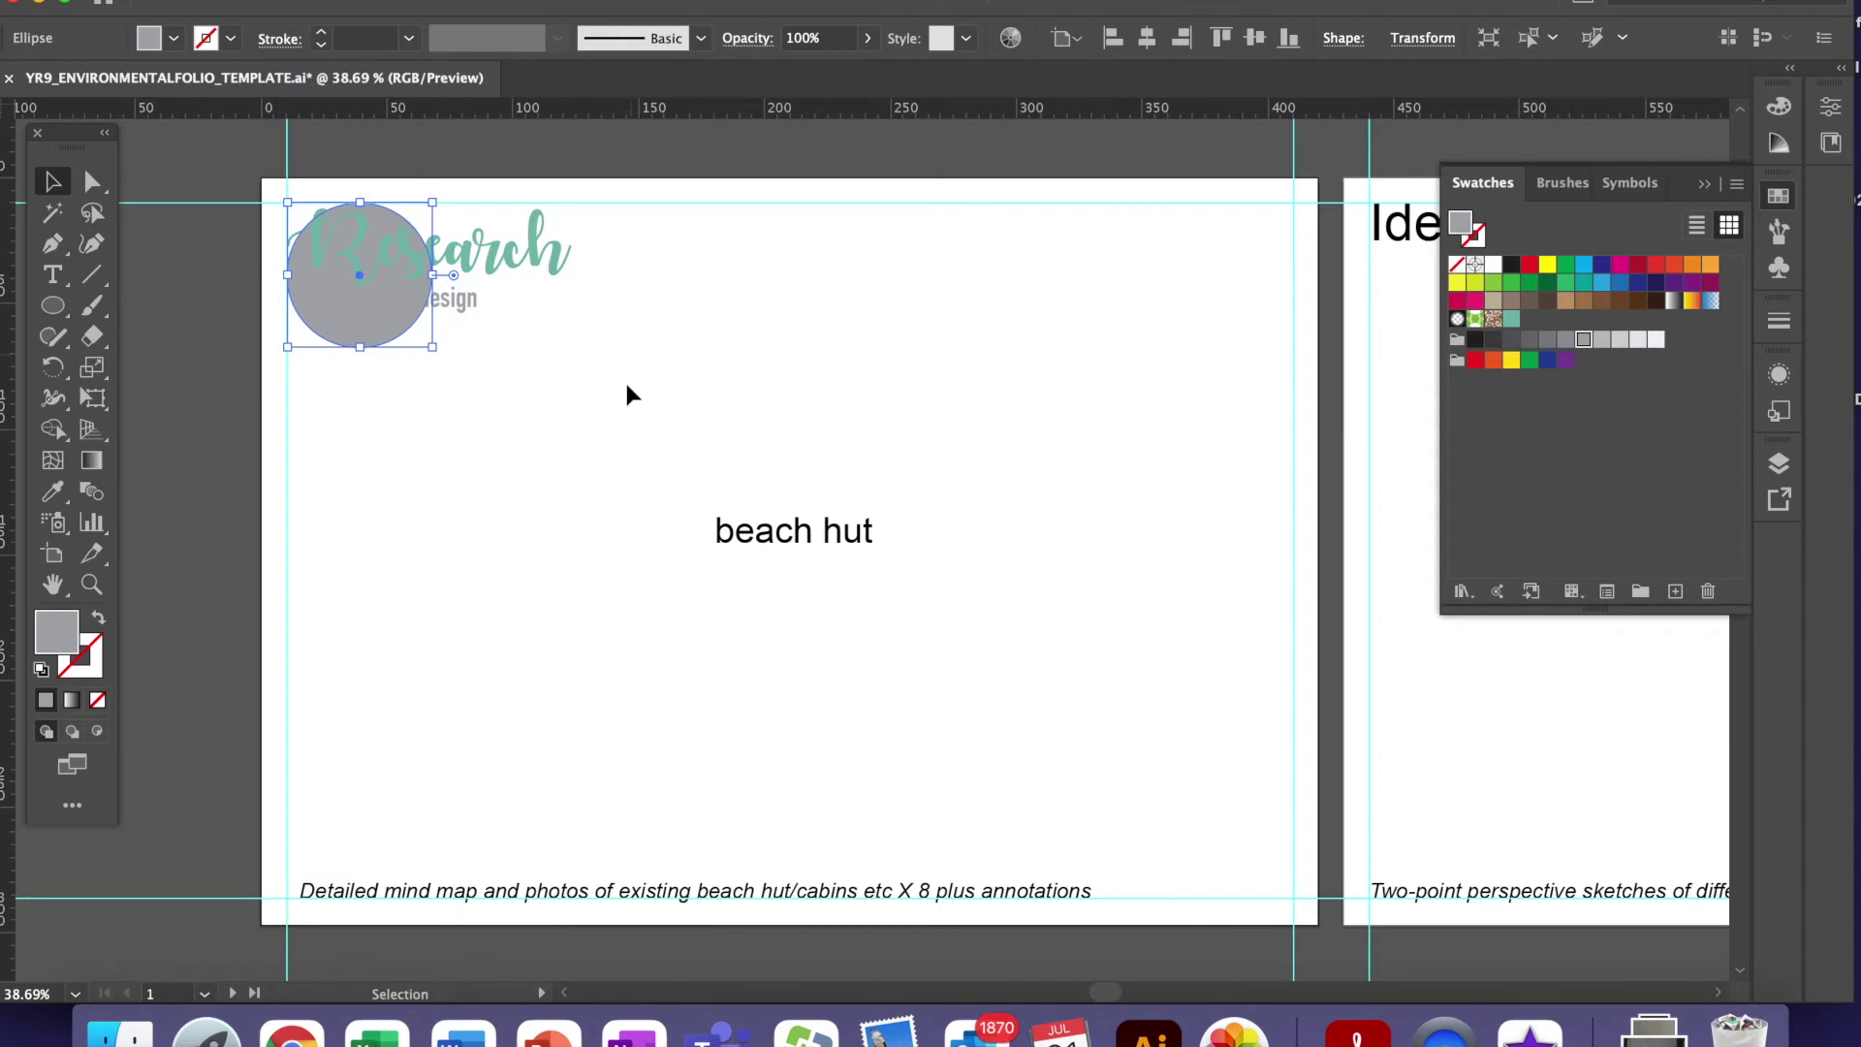
- Fill the "beach hut design" subtitle with black and leave everything deselected
click(467, 308)
click(1511, 267)
click(802, 379)
click(477, 241)
click(803, 363)
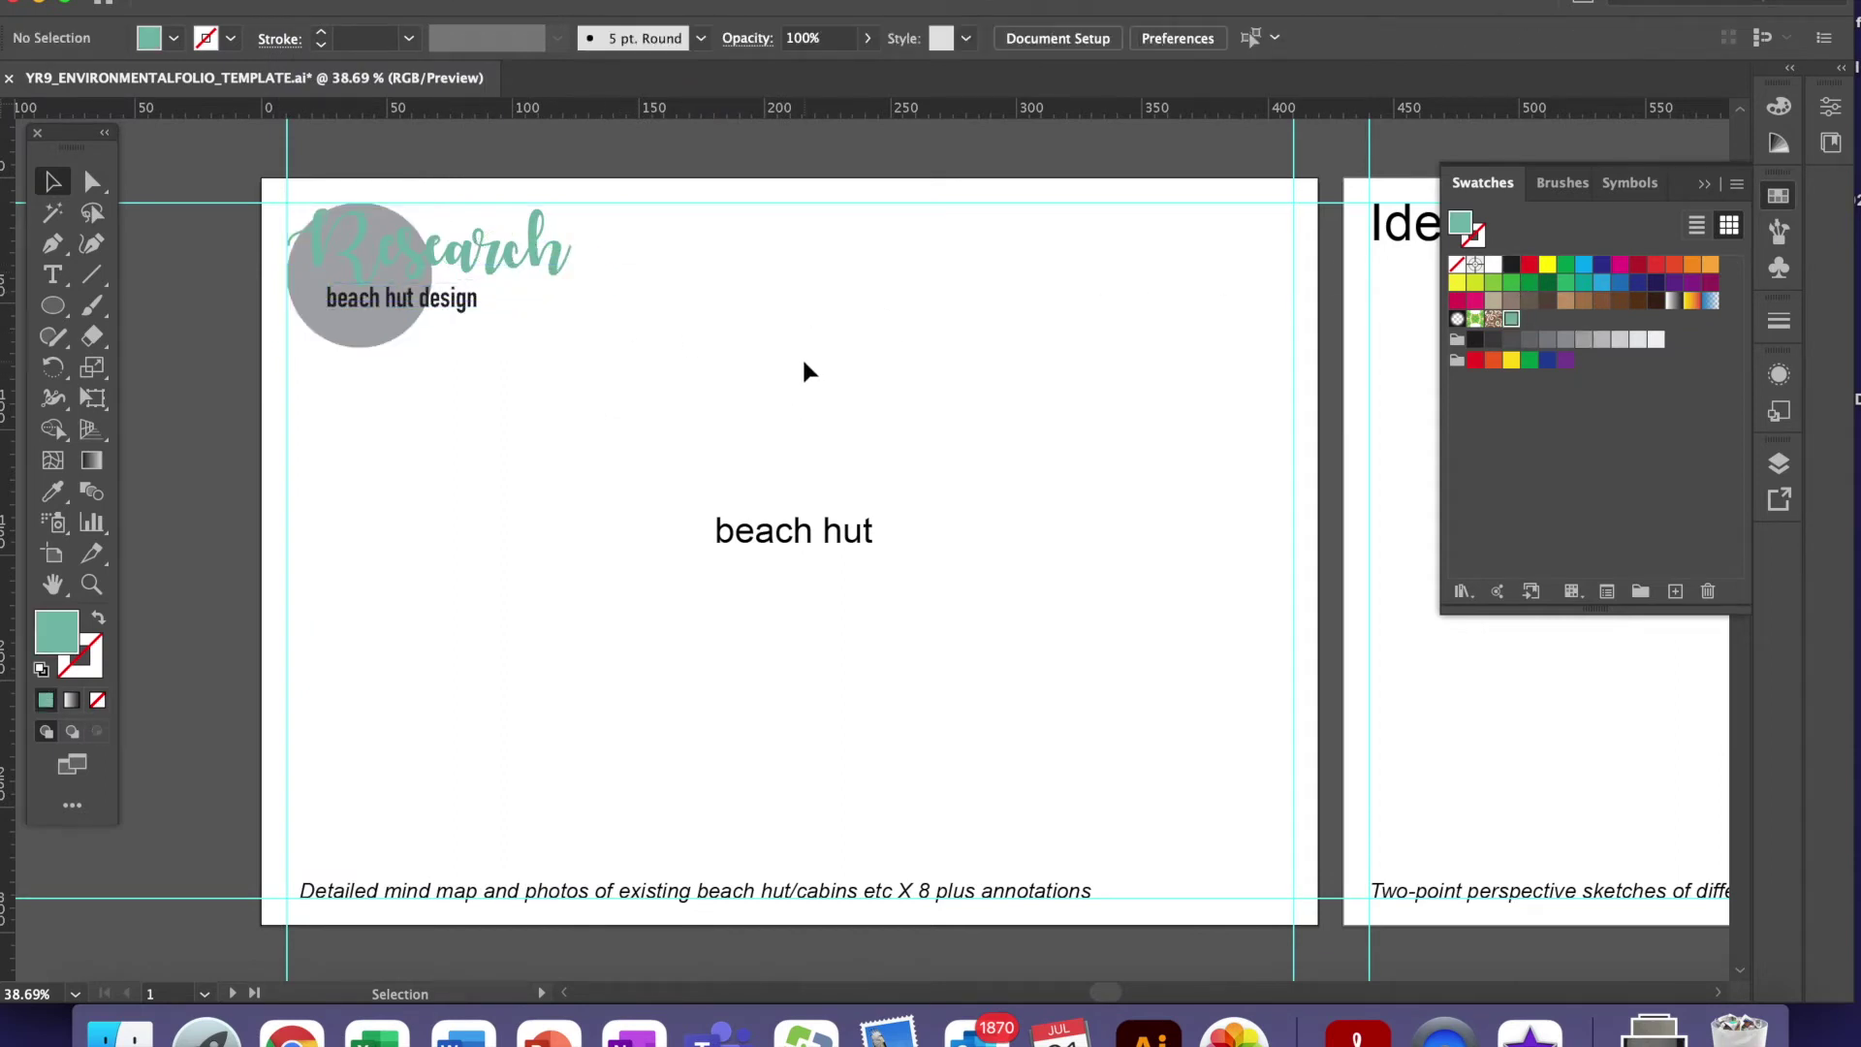
- Fill the circle behind the heading with a very light gray swatch and deselect it
click(365, 339)
click(1637, 338)
click(602, 434)
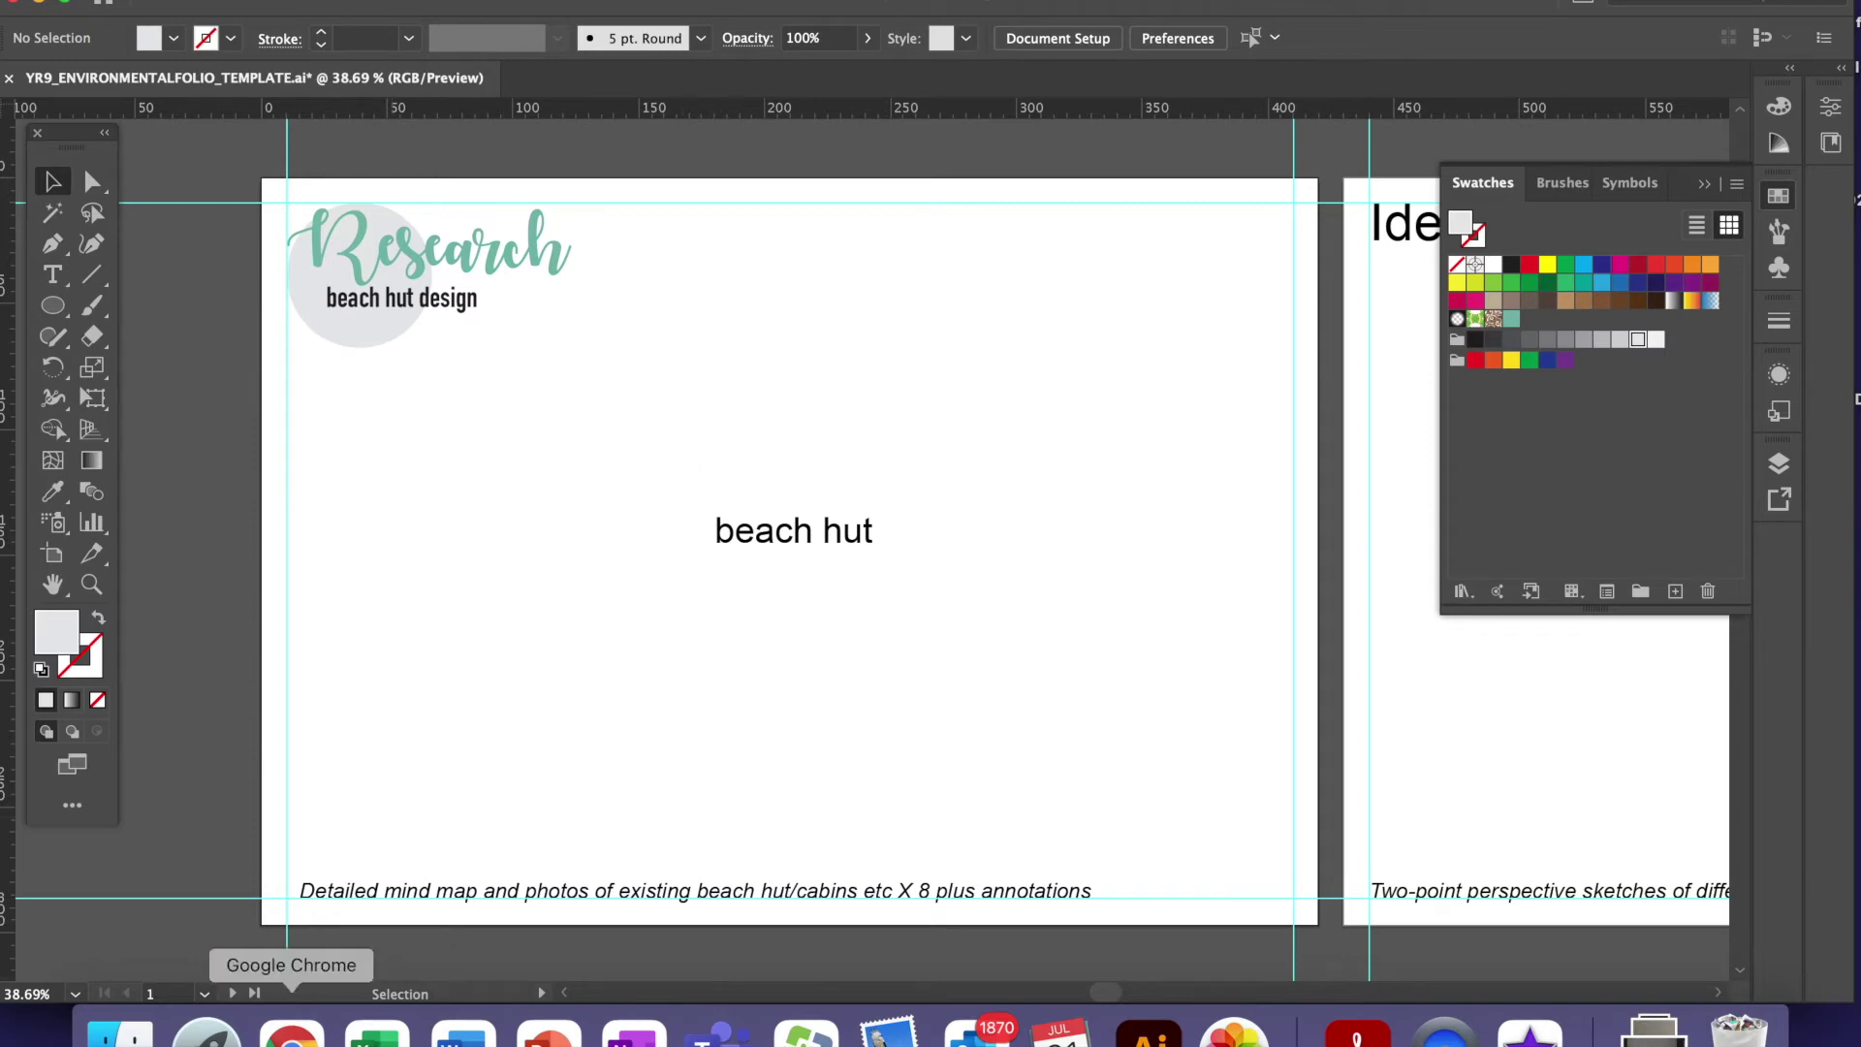
- Switch to Chrome and search Google Images for "palm tree vector"
click(291, 1033)
click(618, 56)
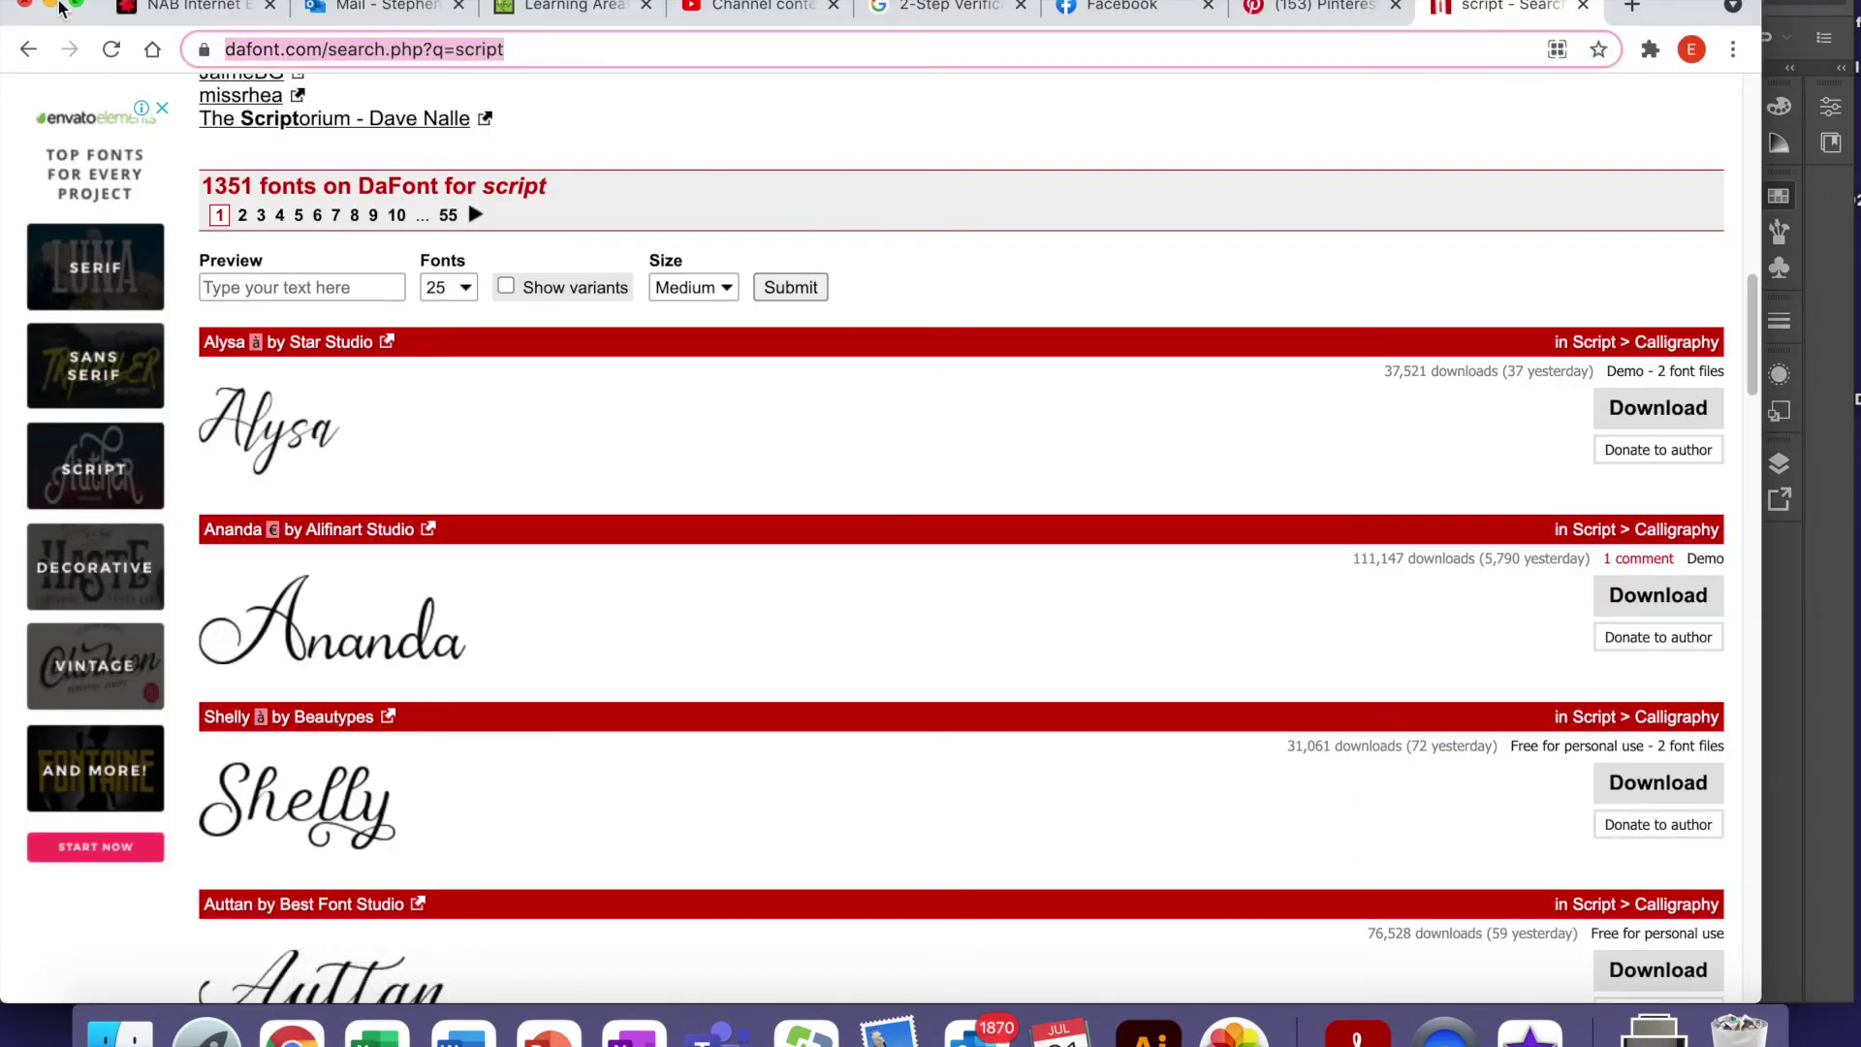
text(palm)
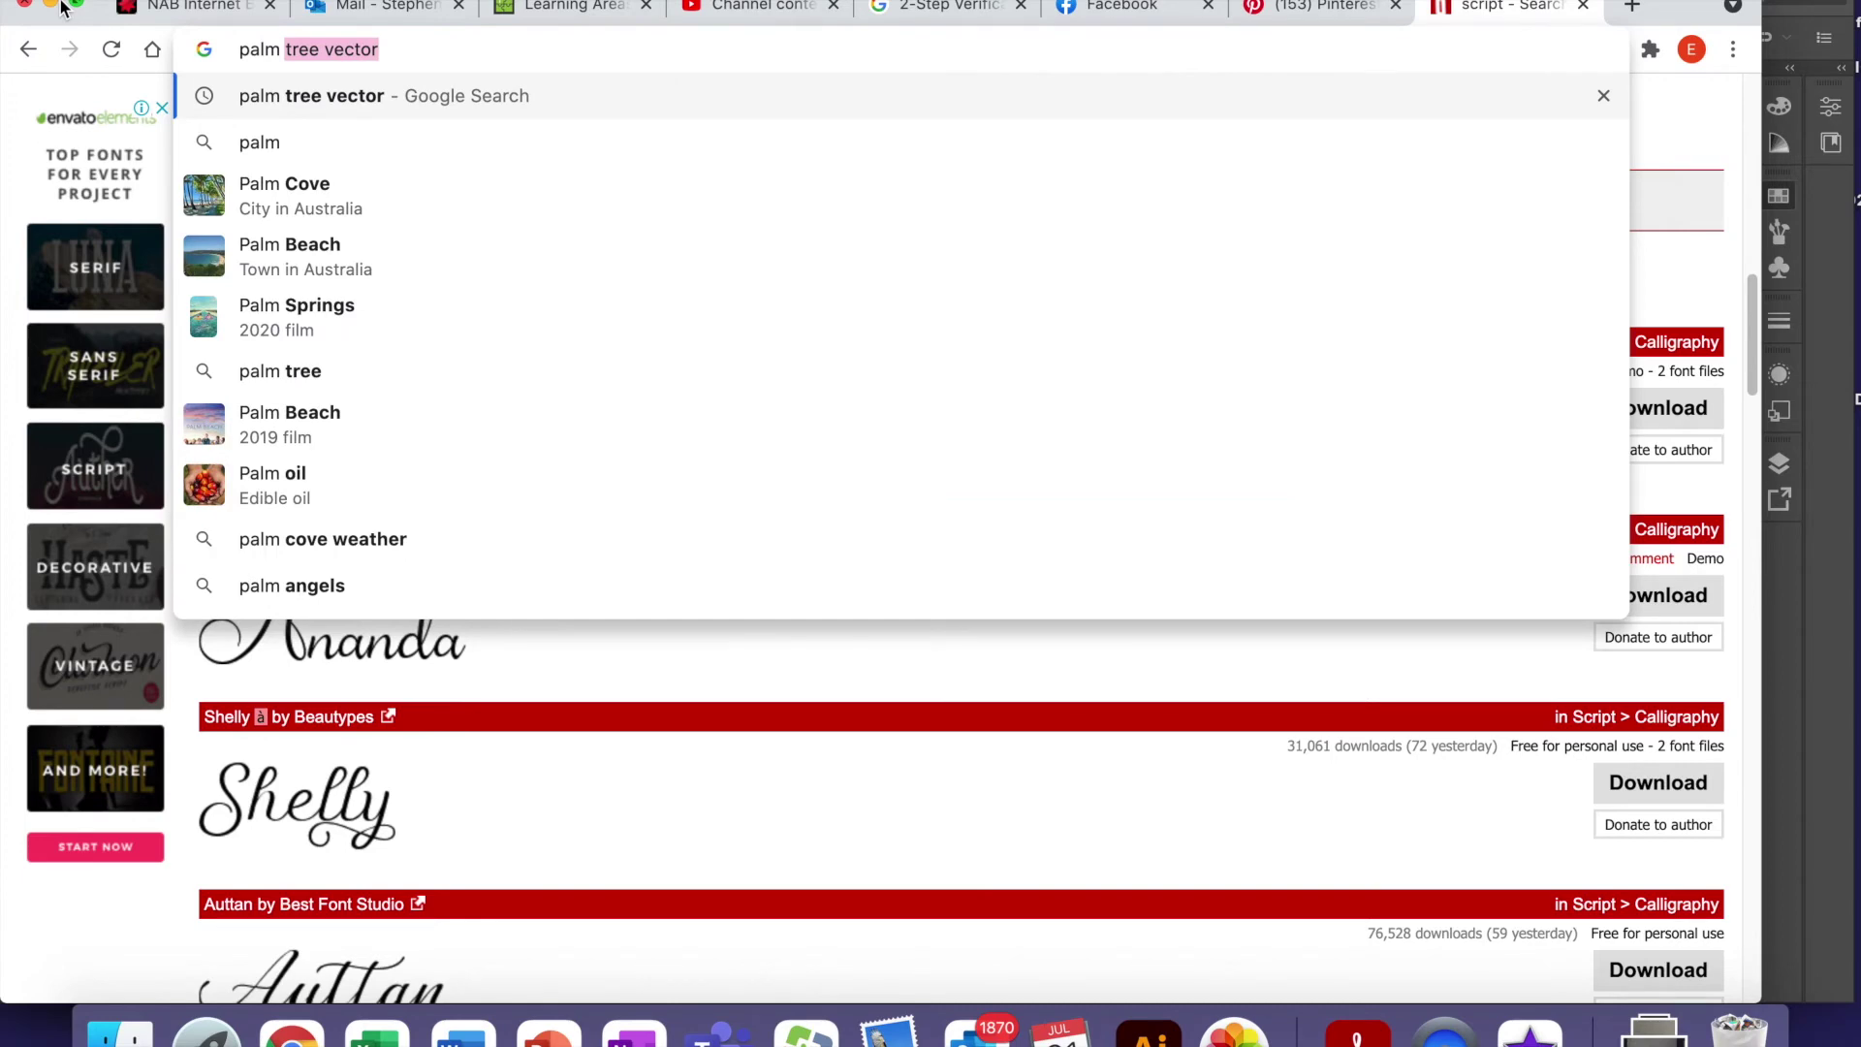
text( vector)
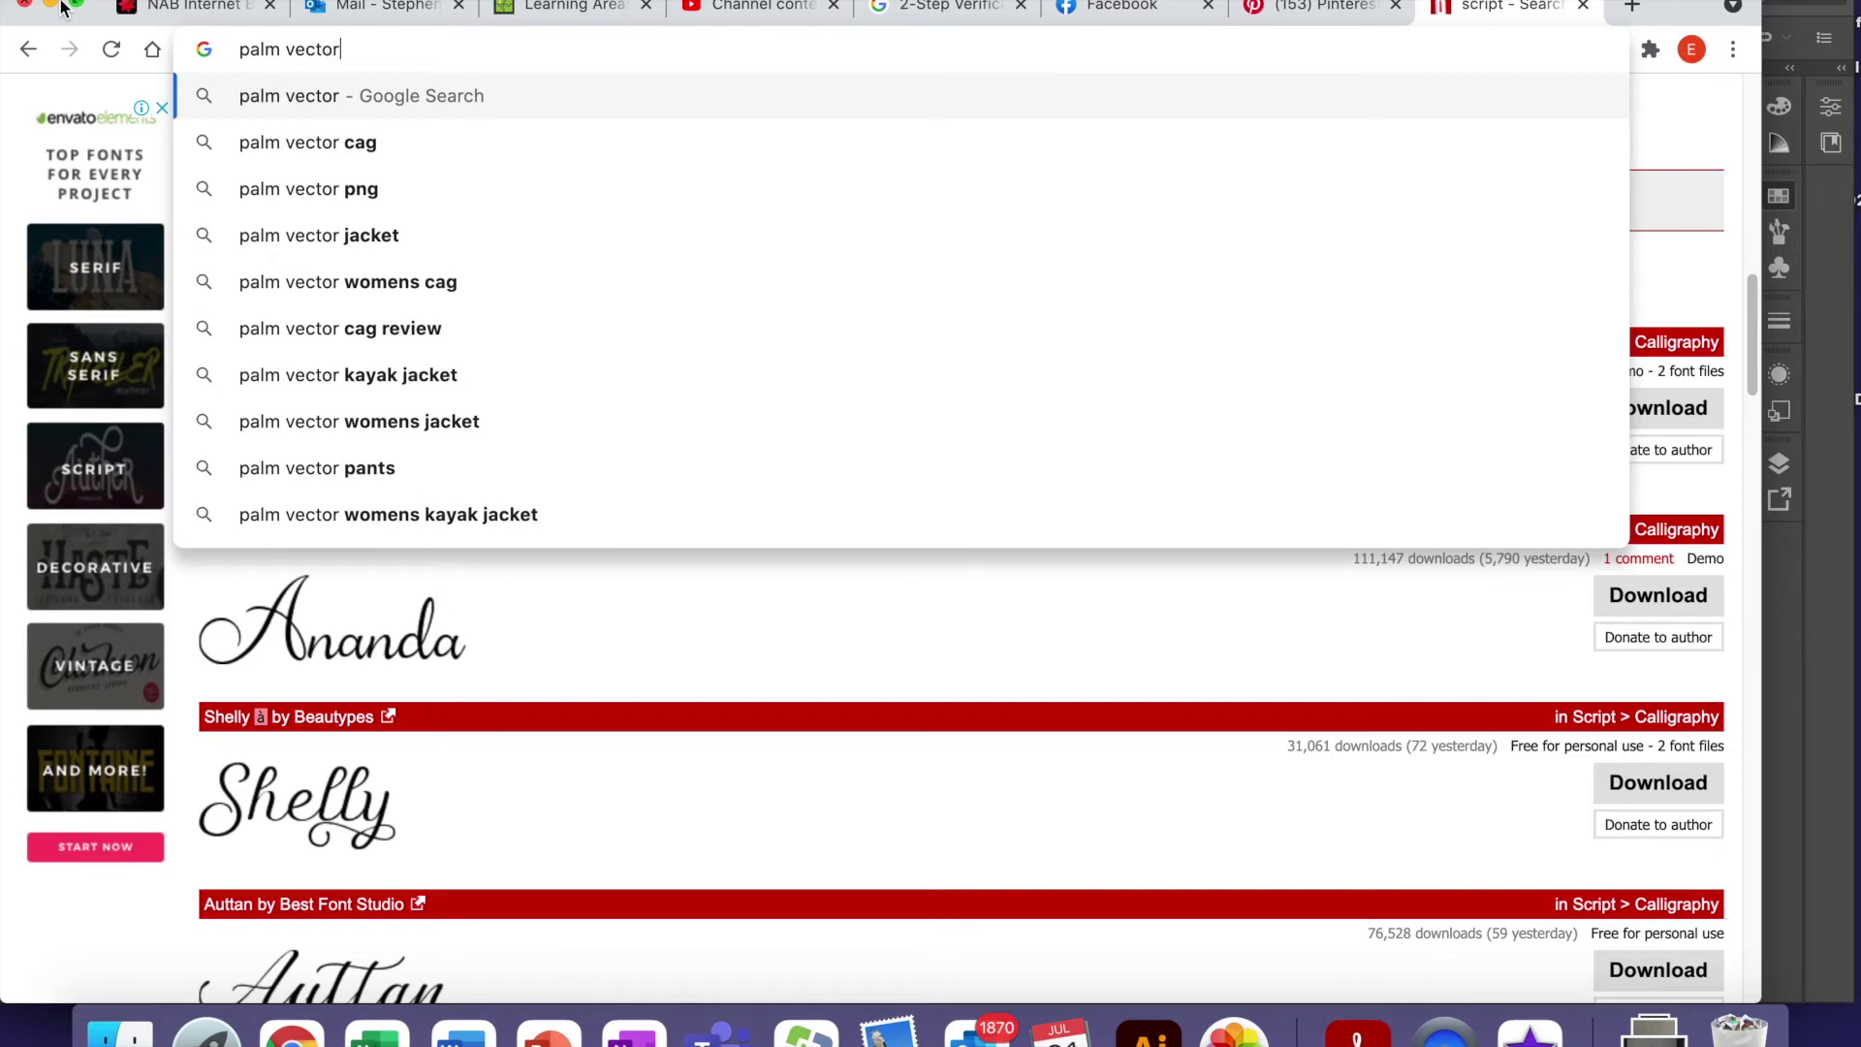
key(BackSpace)
key(BackSpace)
key(BackSpace)
key(BackSpace)
key(BackSpace)
key(BackSpace)
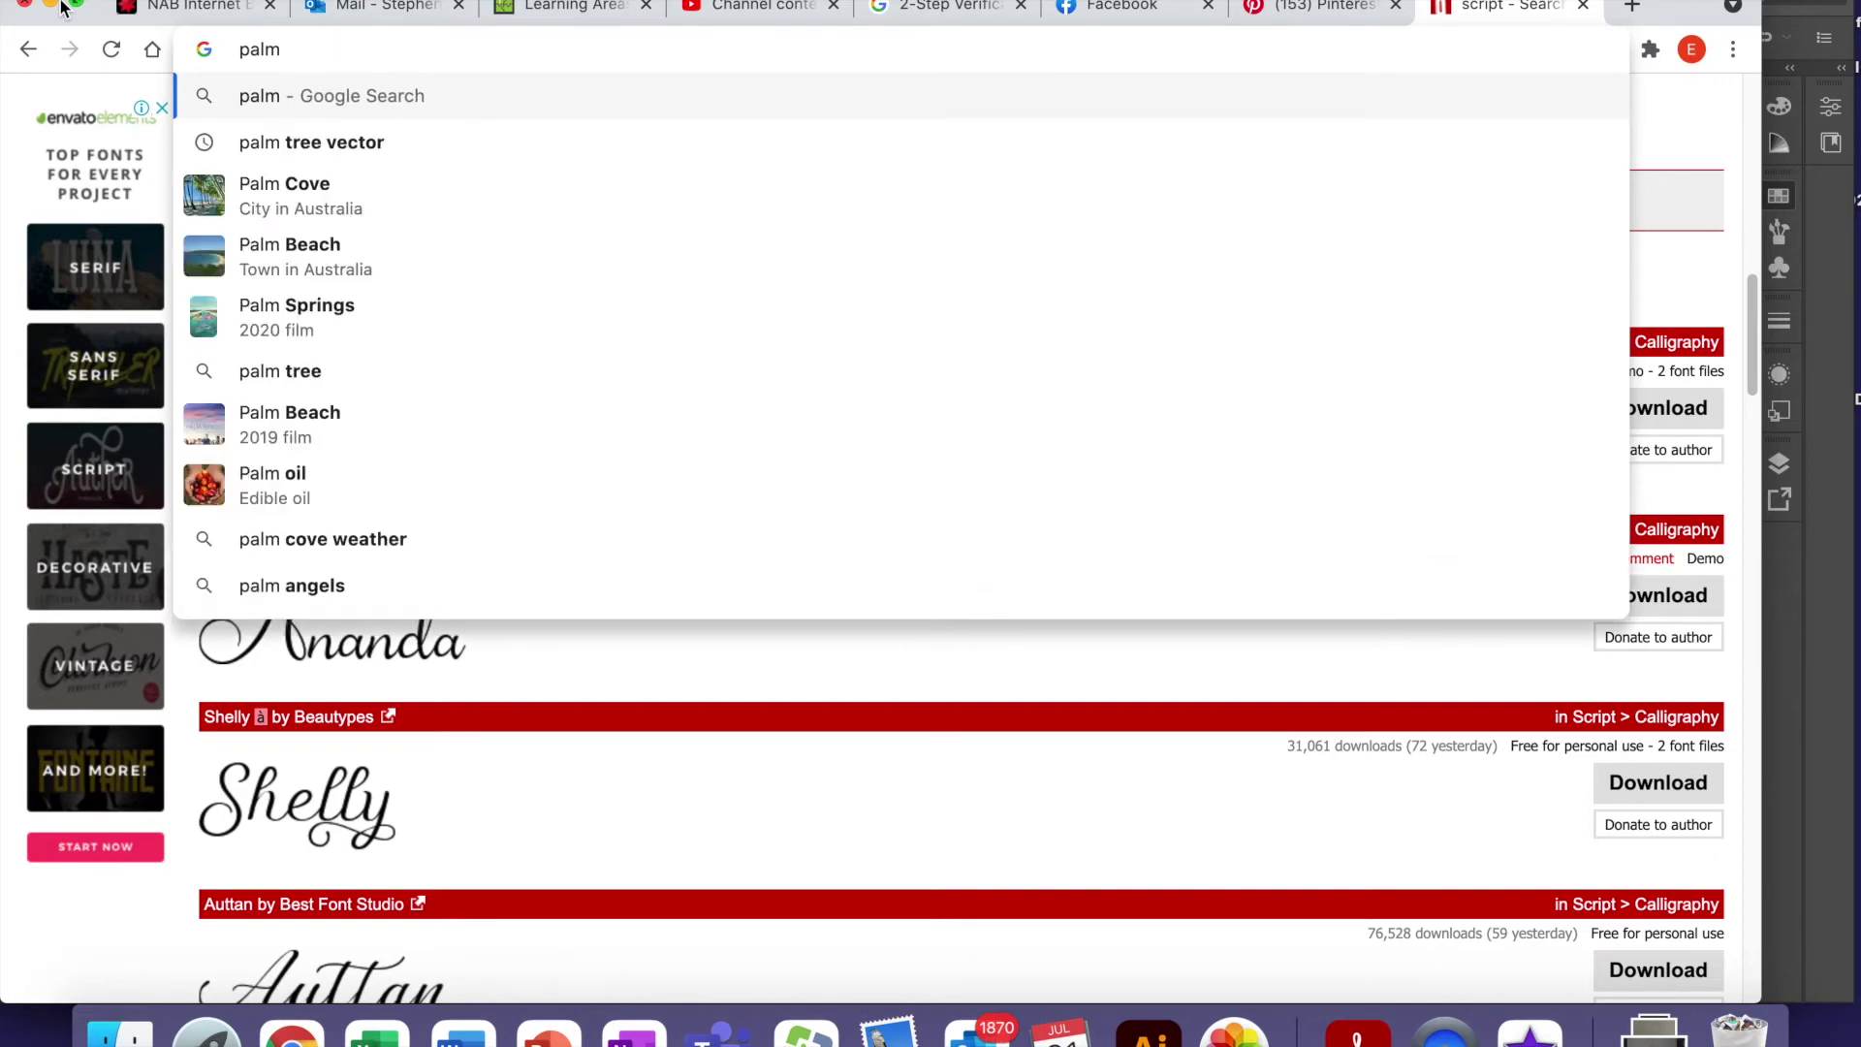
text(tree vector)
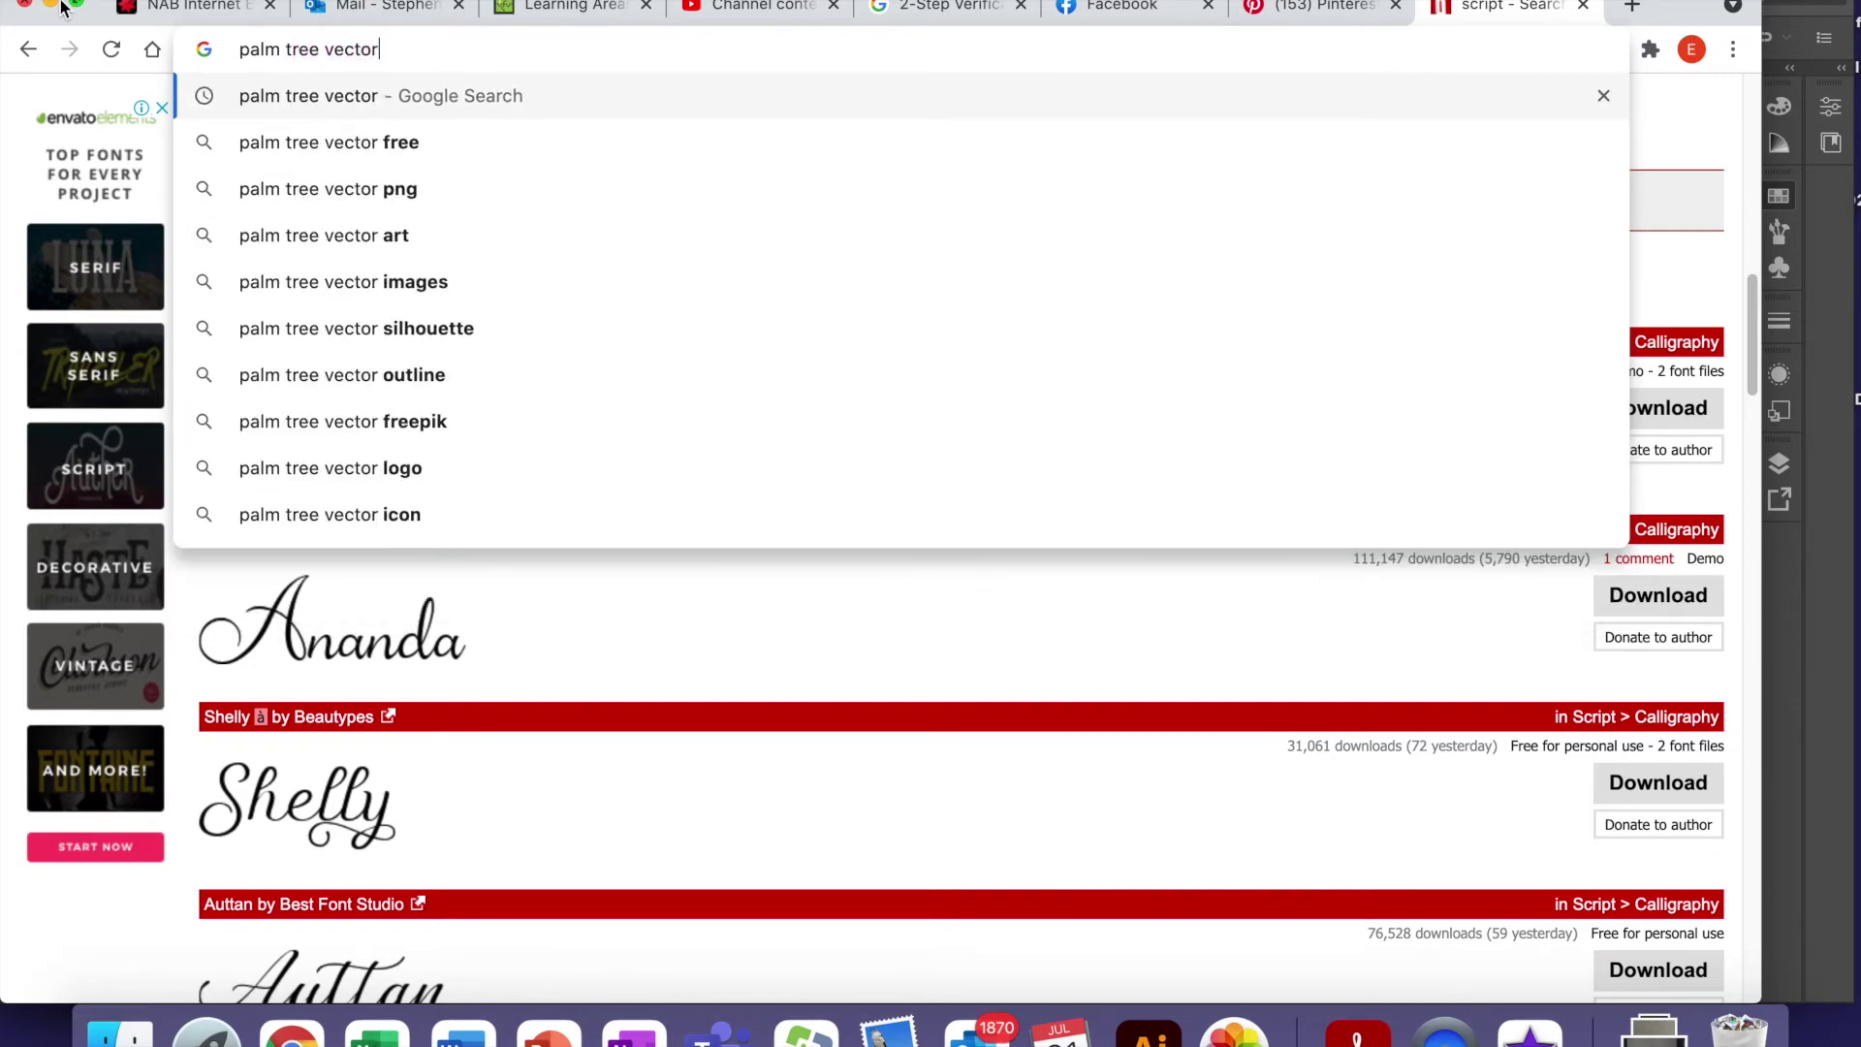
key(Return)
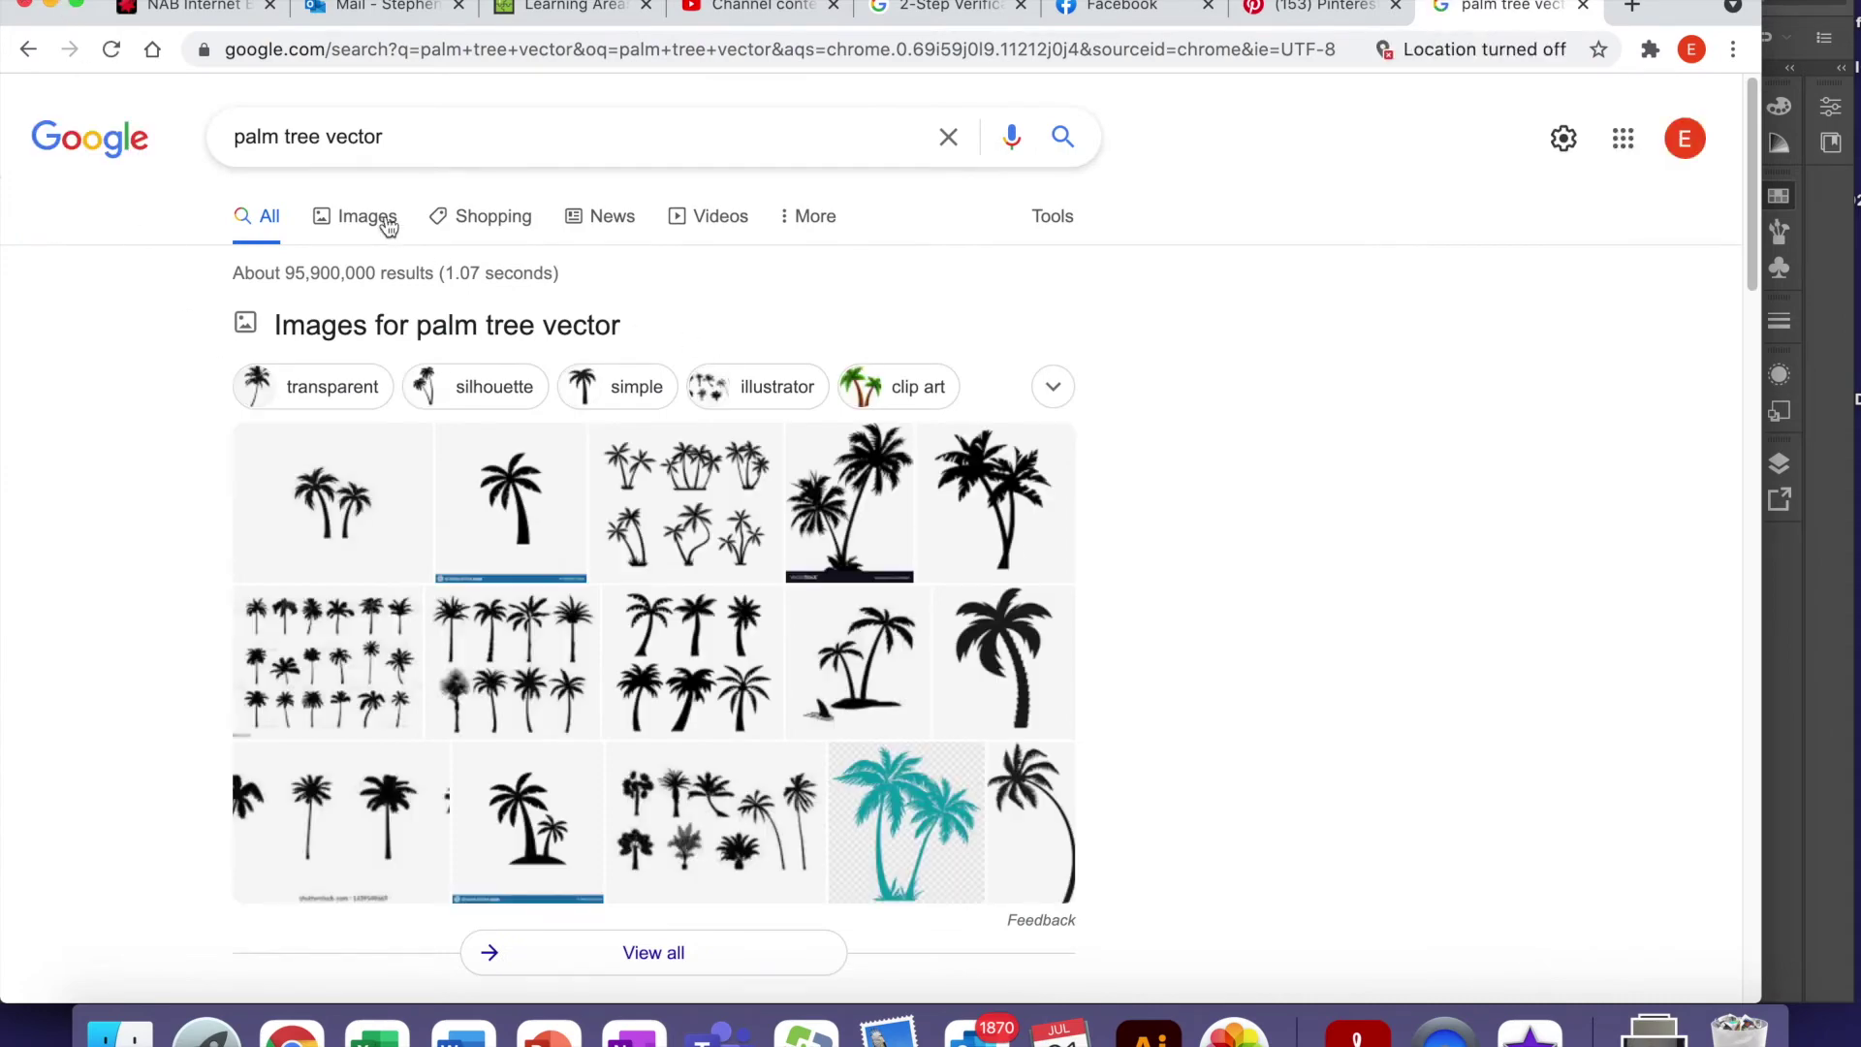
click(382, 220)
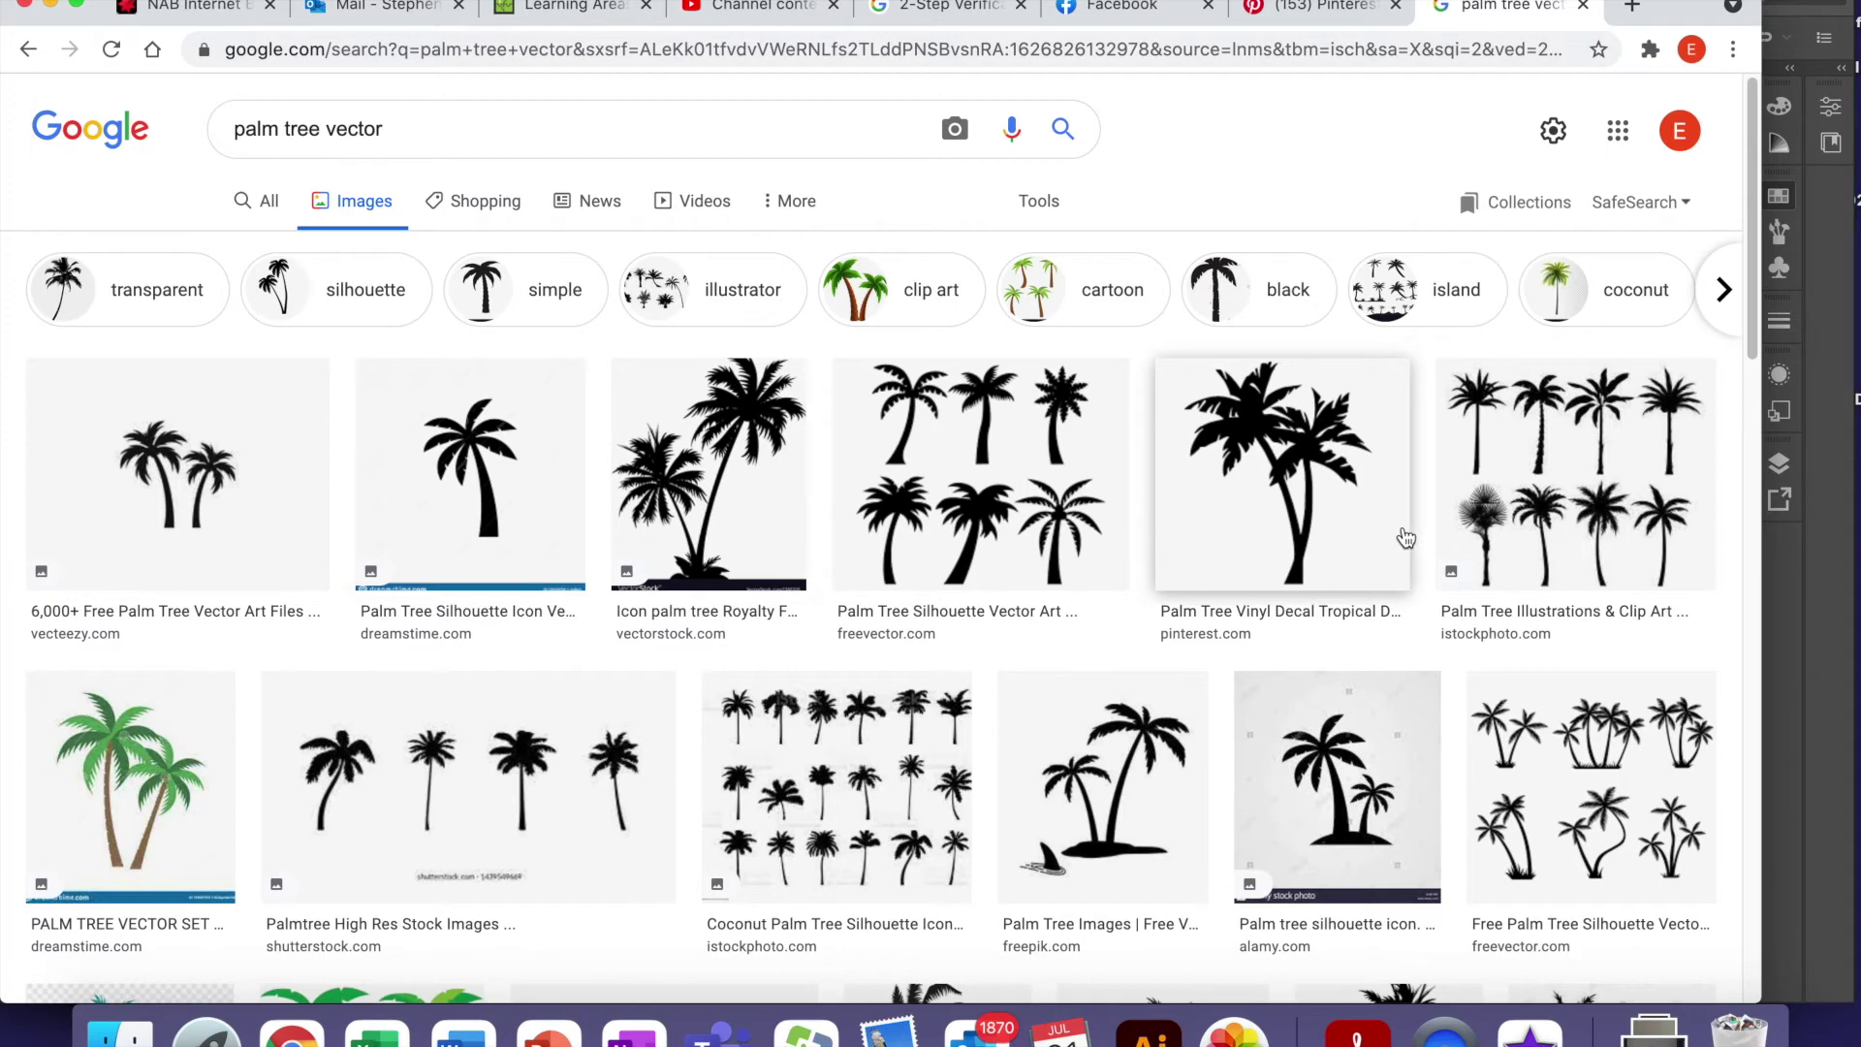
- Copy the black twin palm tree silhouette credited to Pinterest and paste it onto the Research page in Illustrator
click(1296, 505)
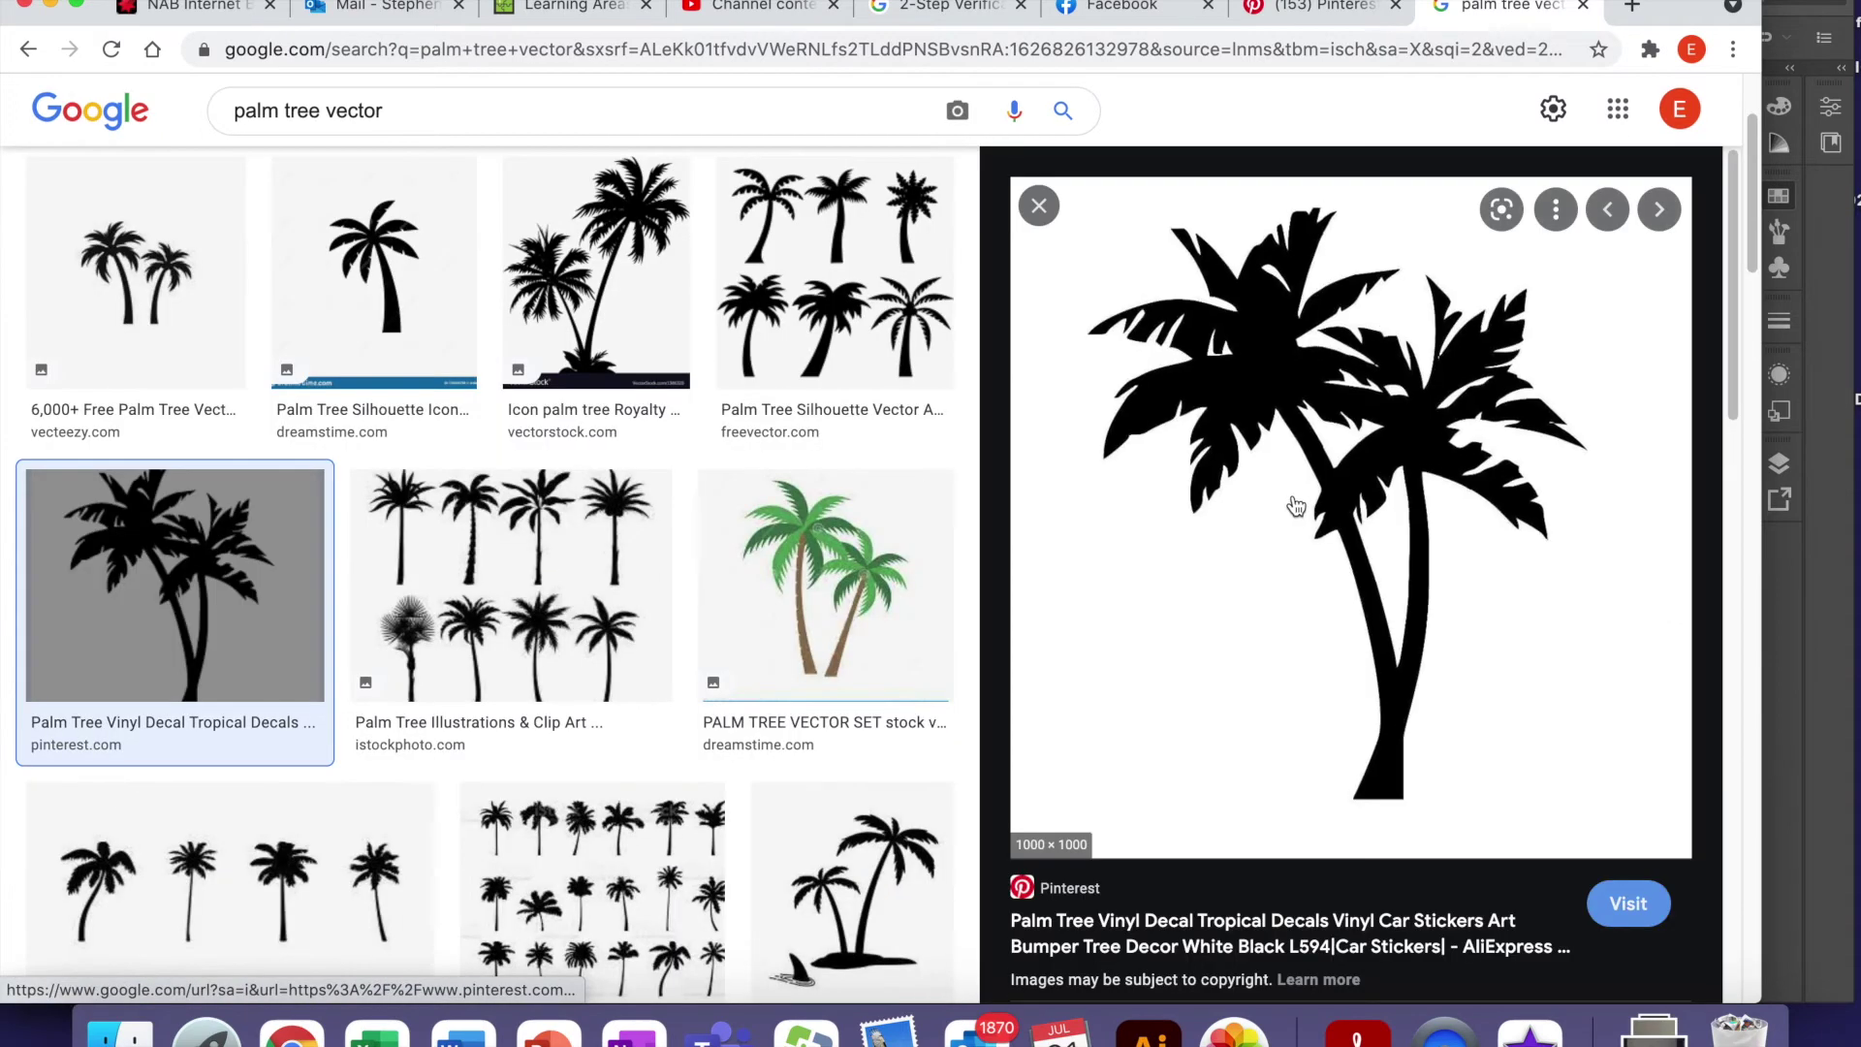
right_click(1432, 432)
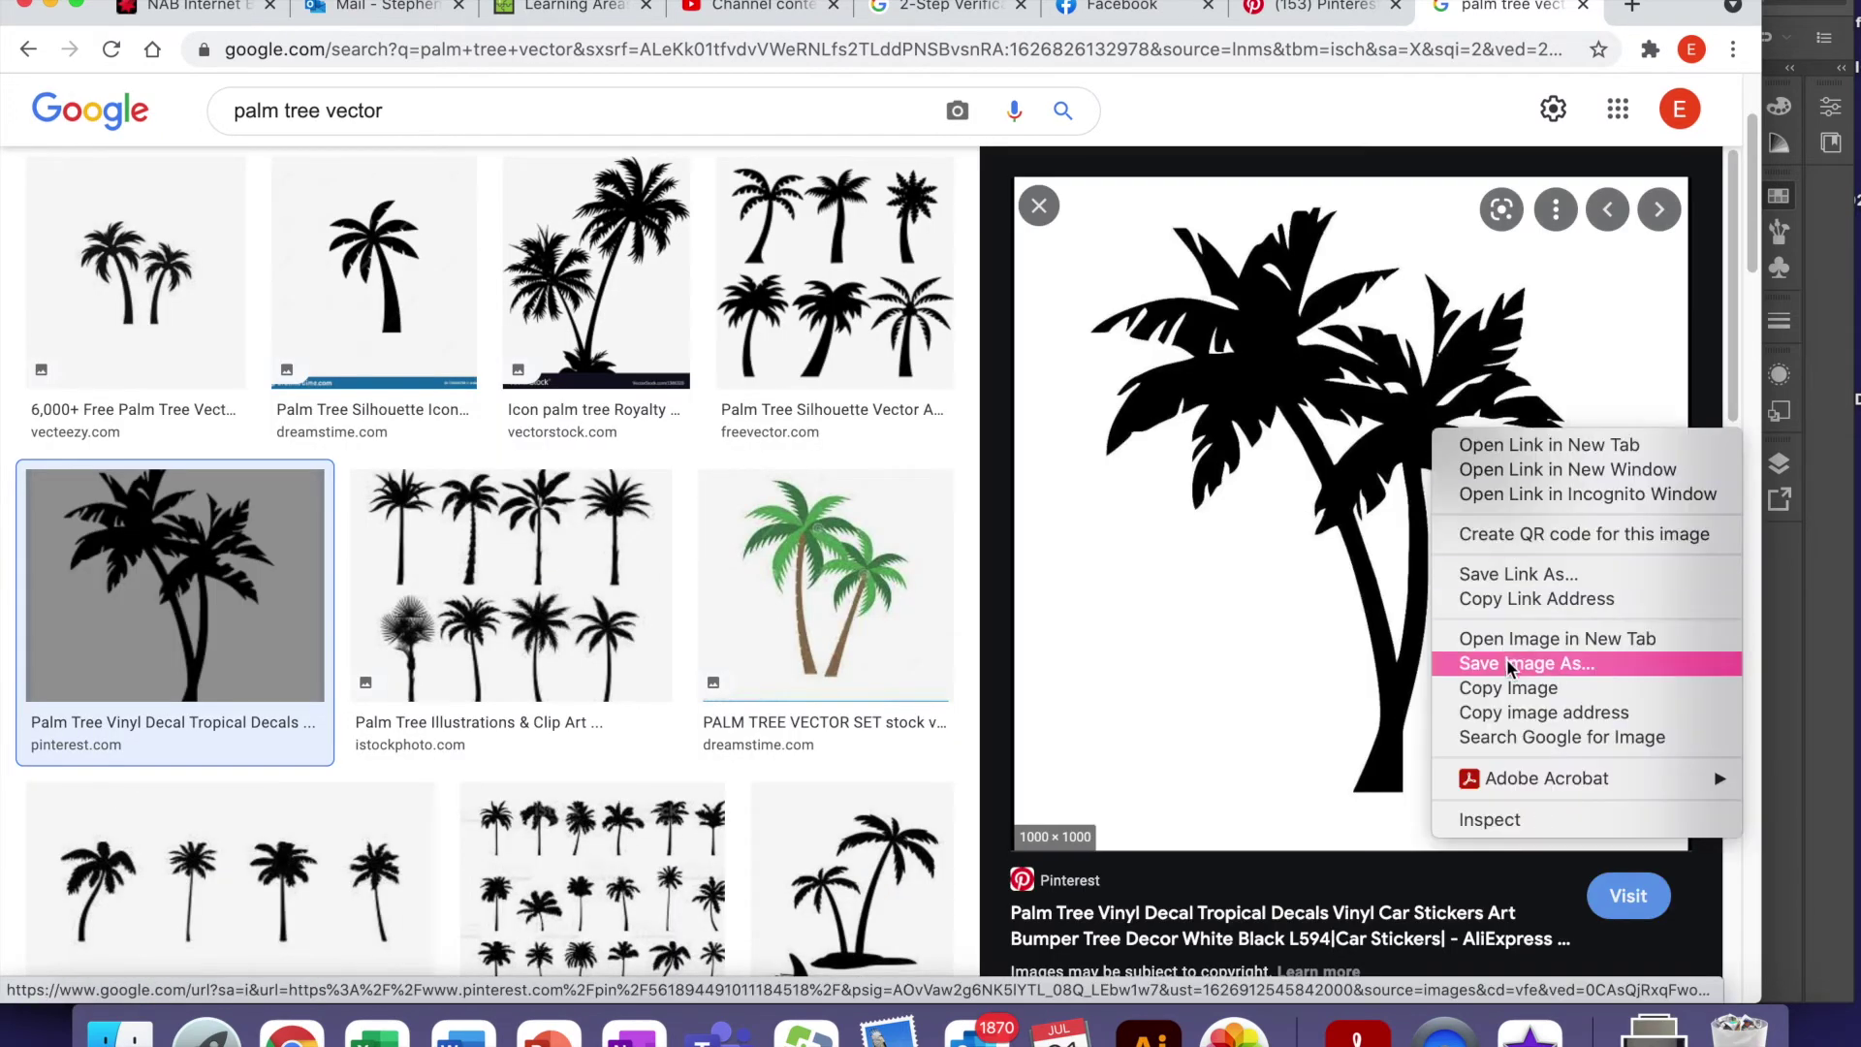
click(1502, 684)
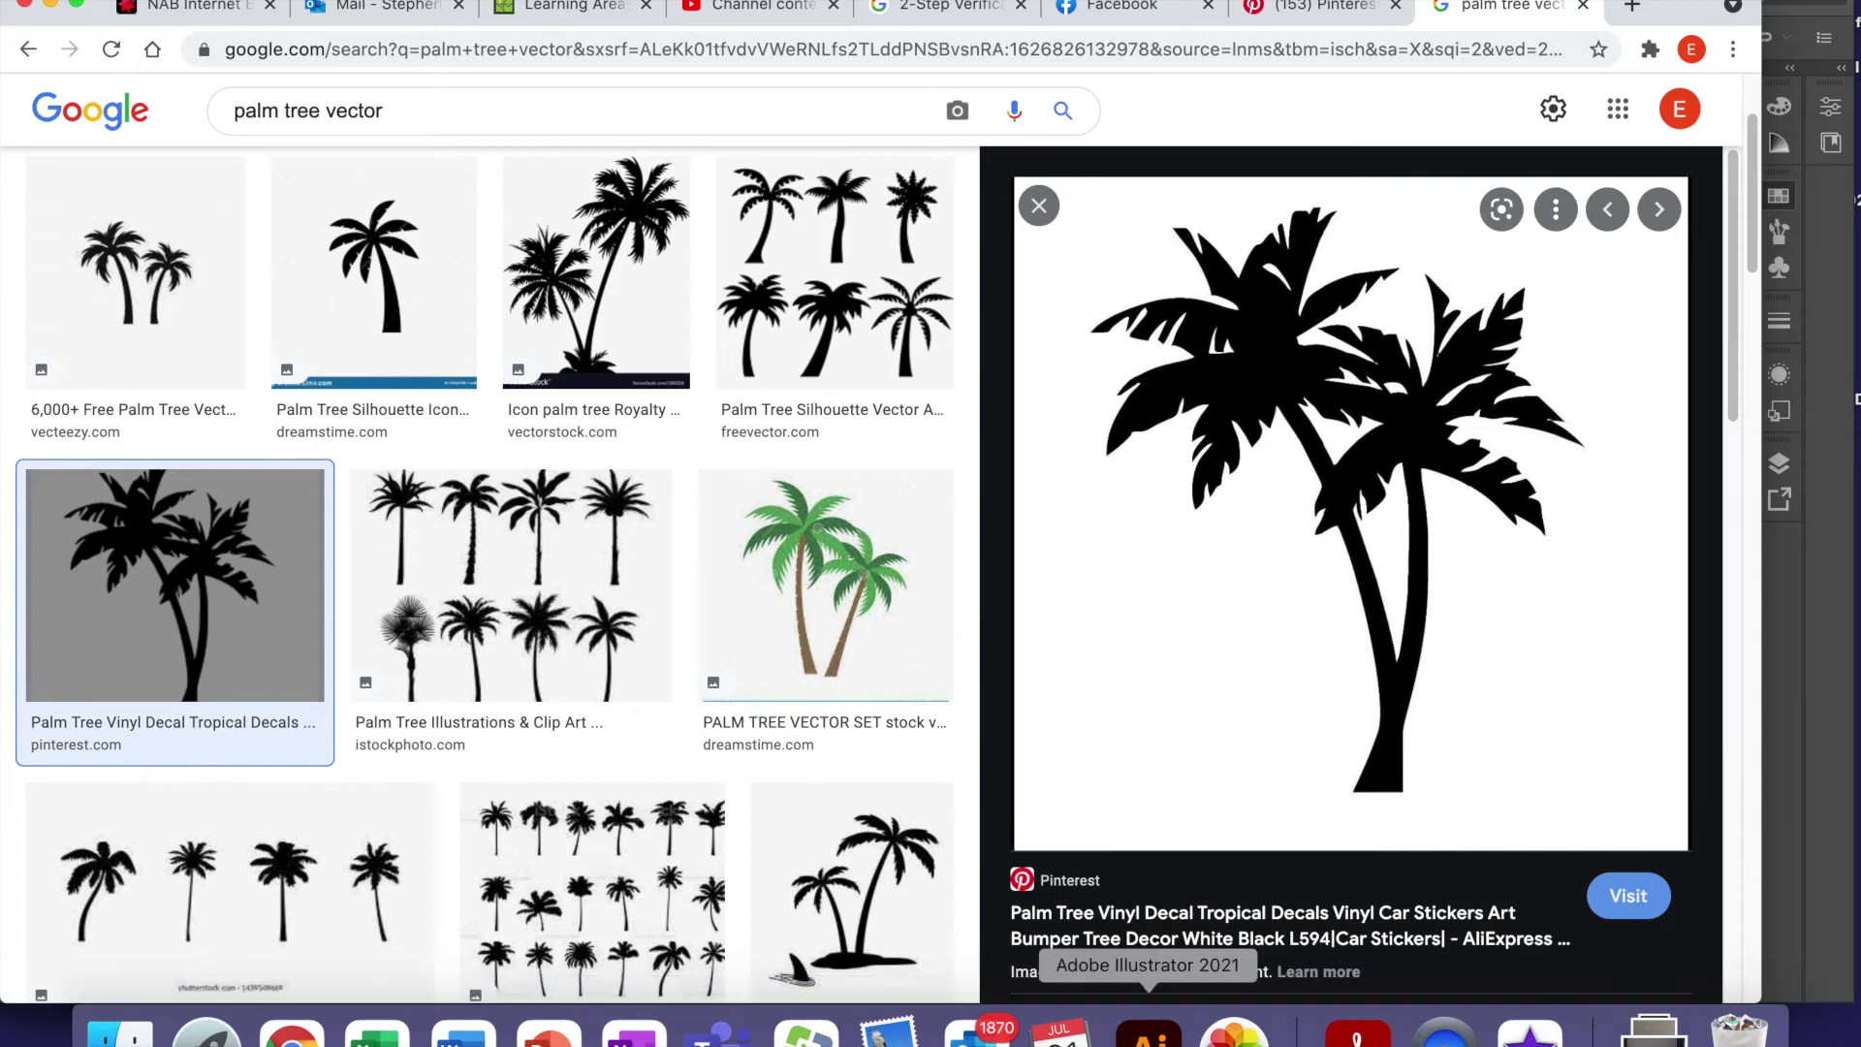
click(1149, 1032)
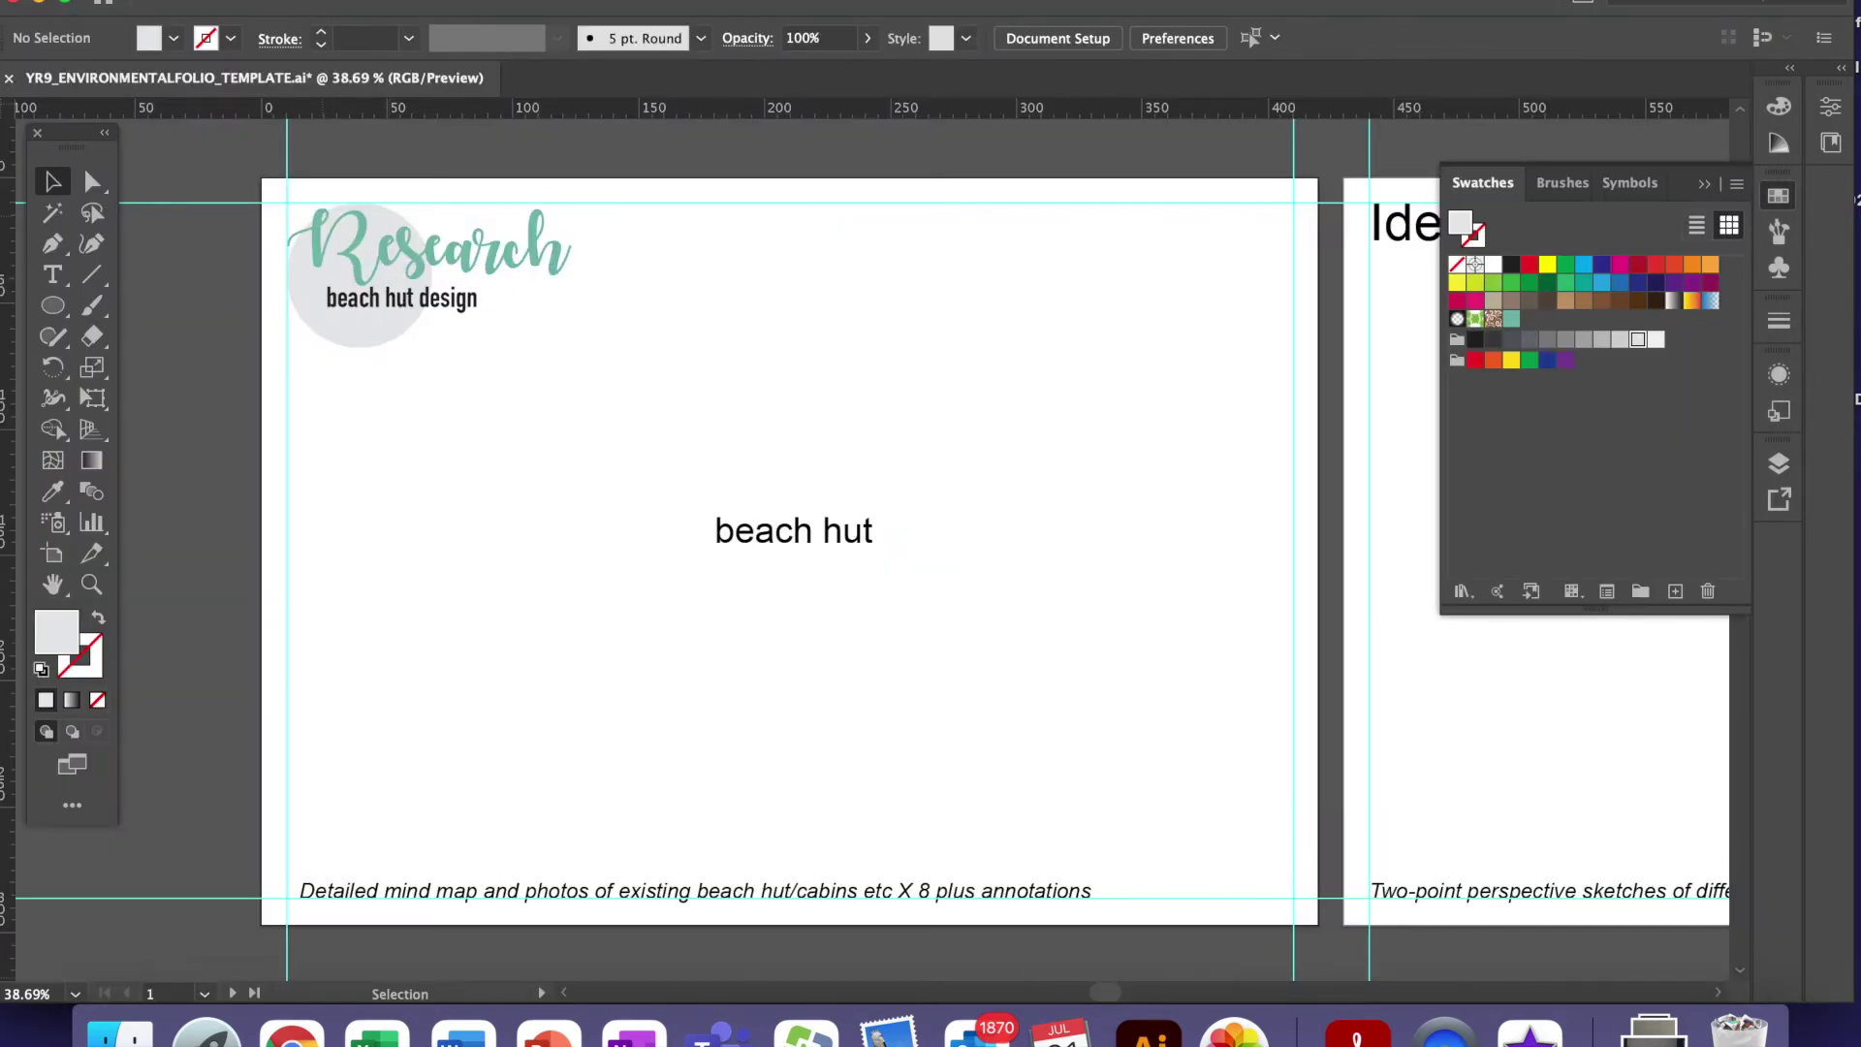
click(245, 0)
click(291, 102)
key(super+minus)
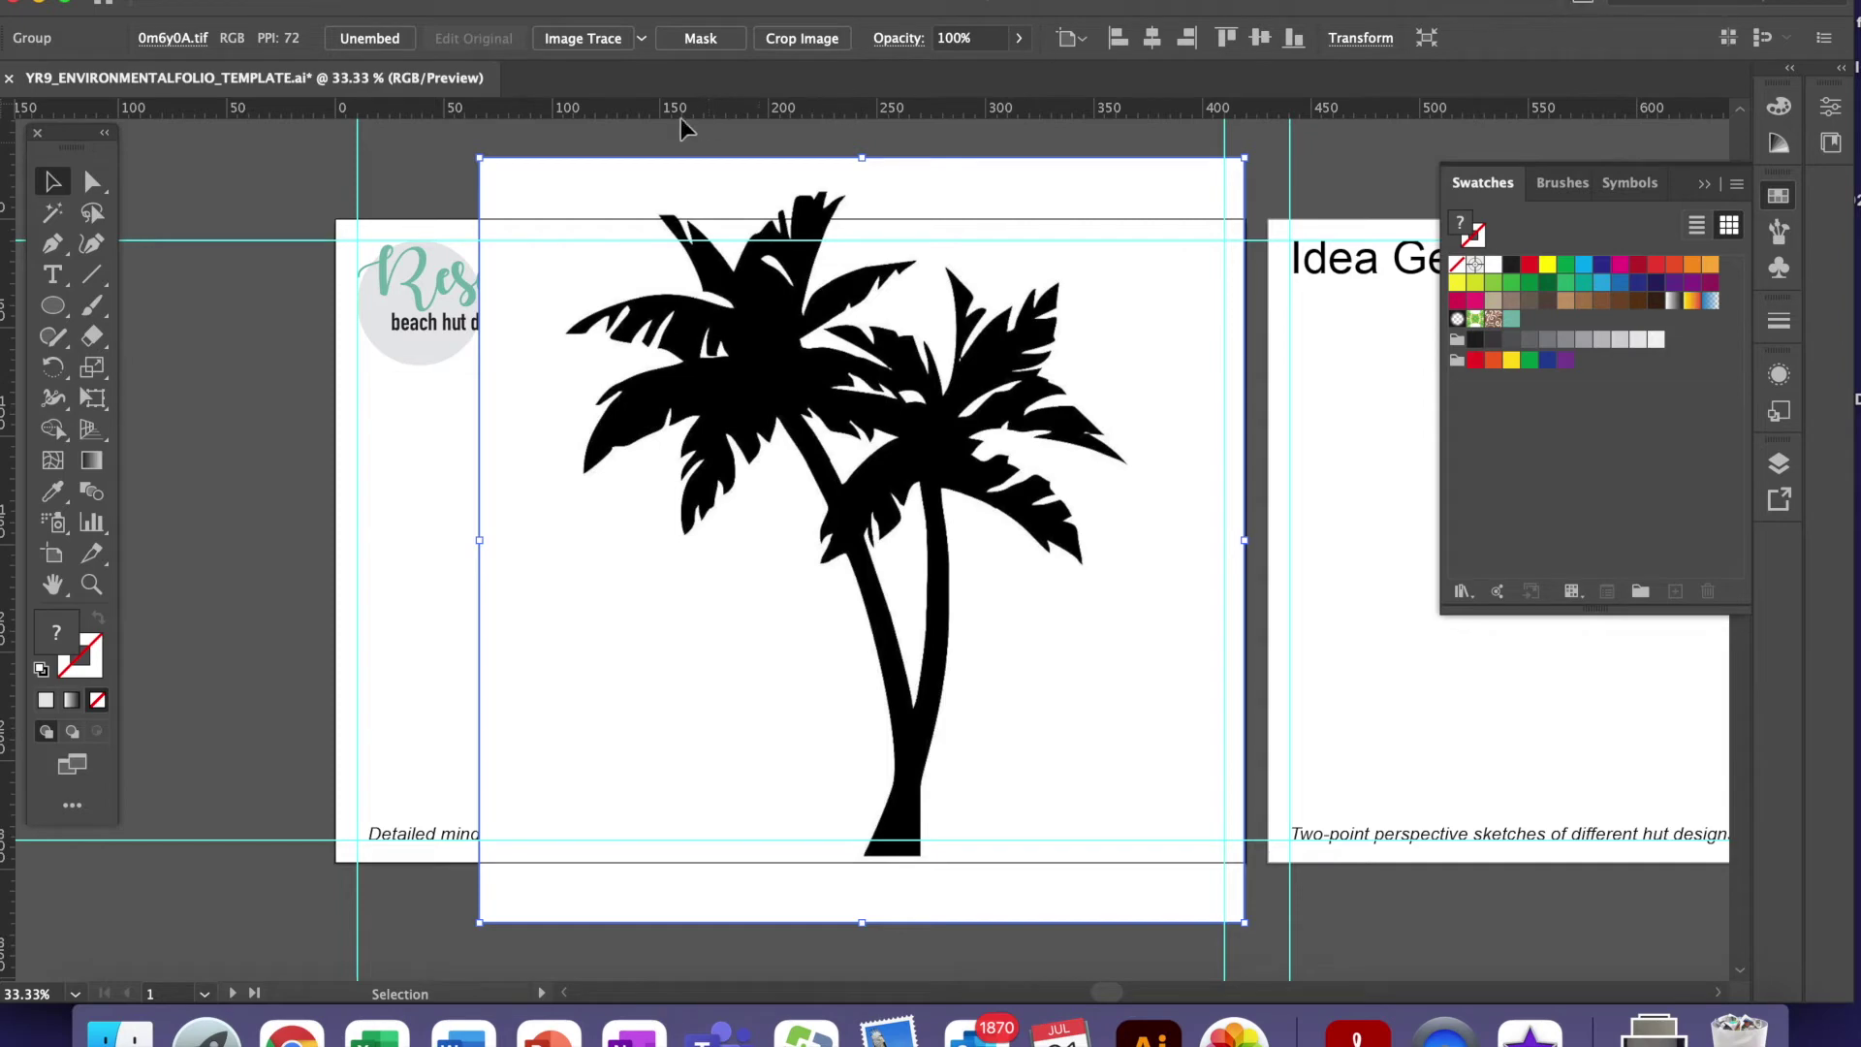
- Image Trace the pasted palm tree picture with the Sketched Art preset and expand it into editable paths
click(642, 40)
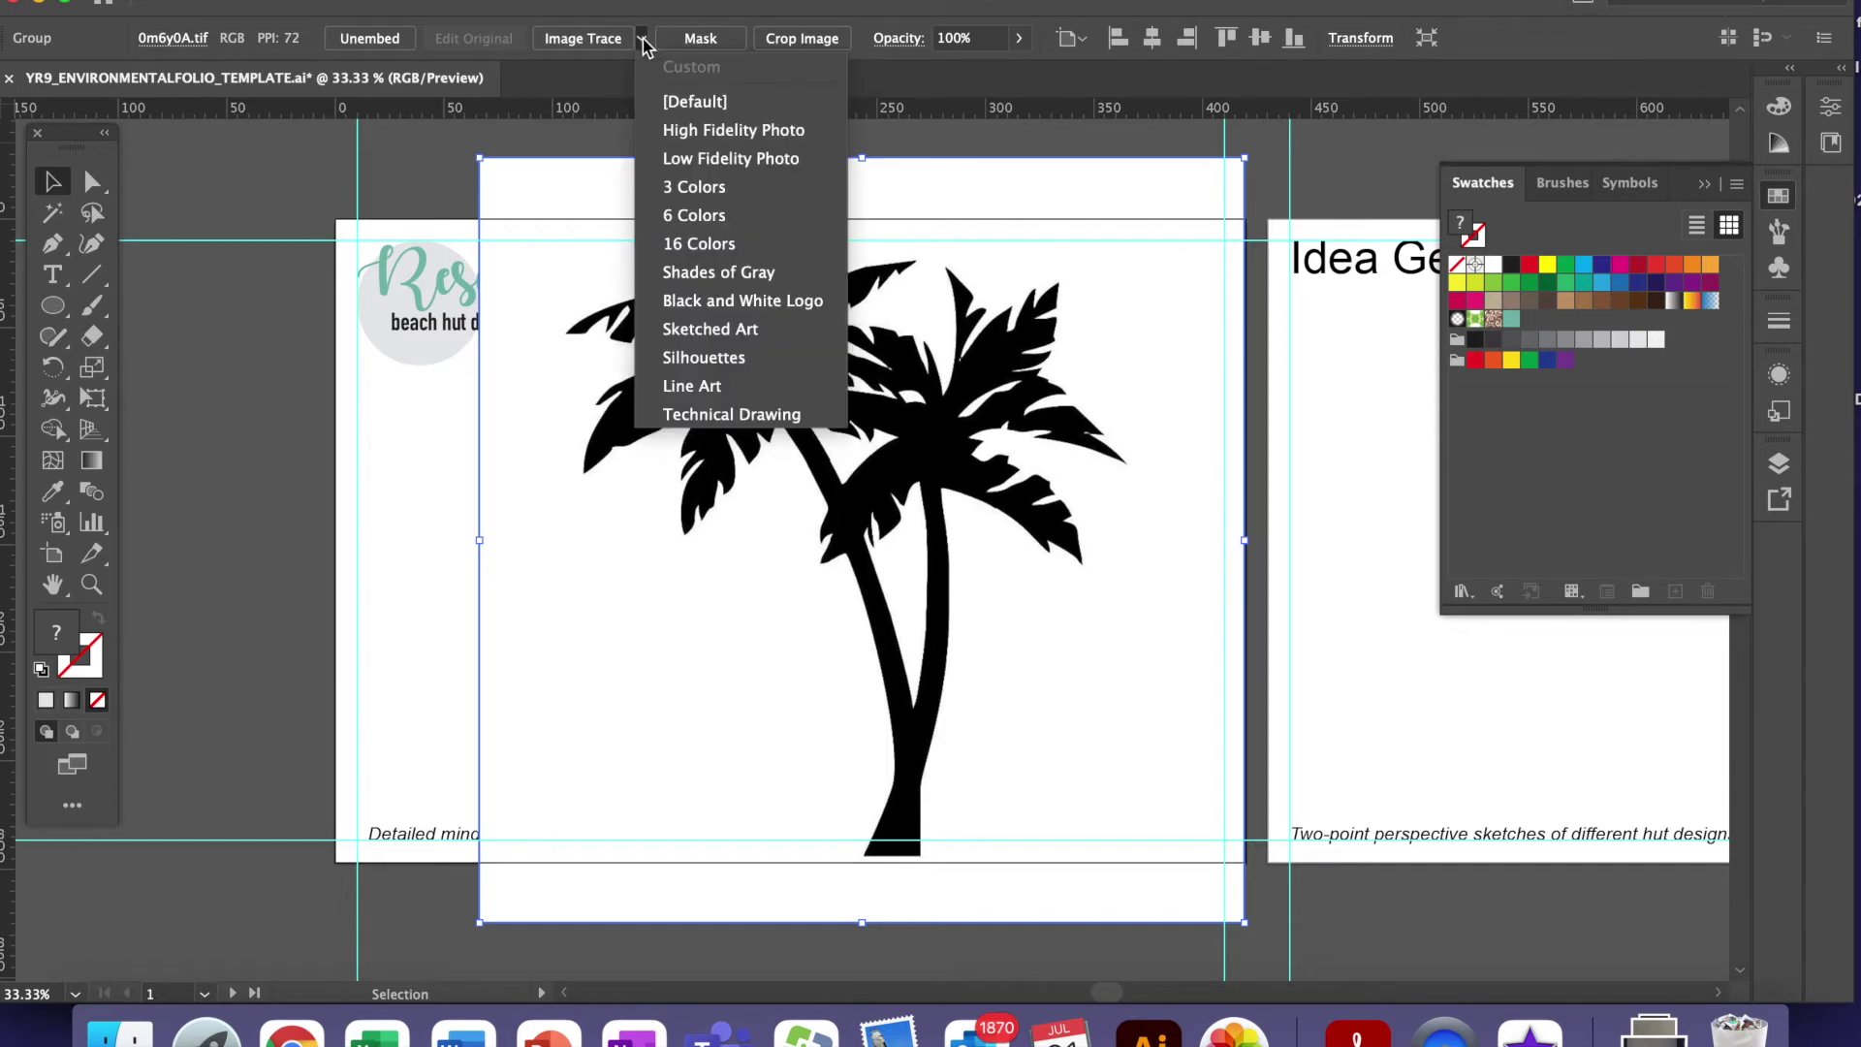
click(706, 330)
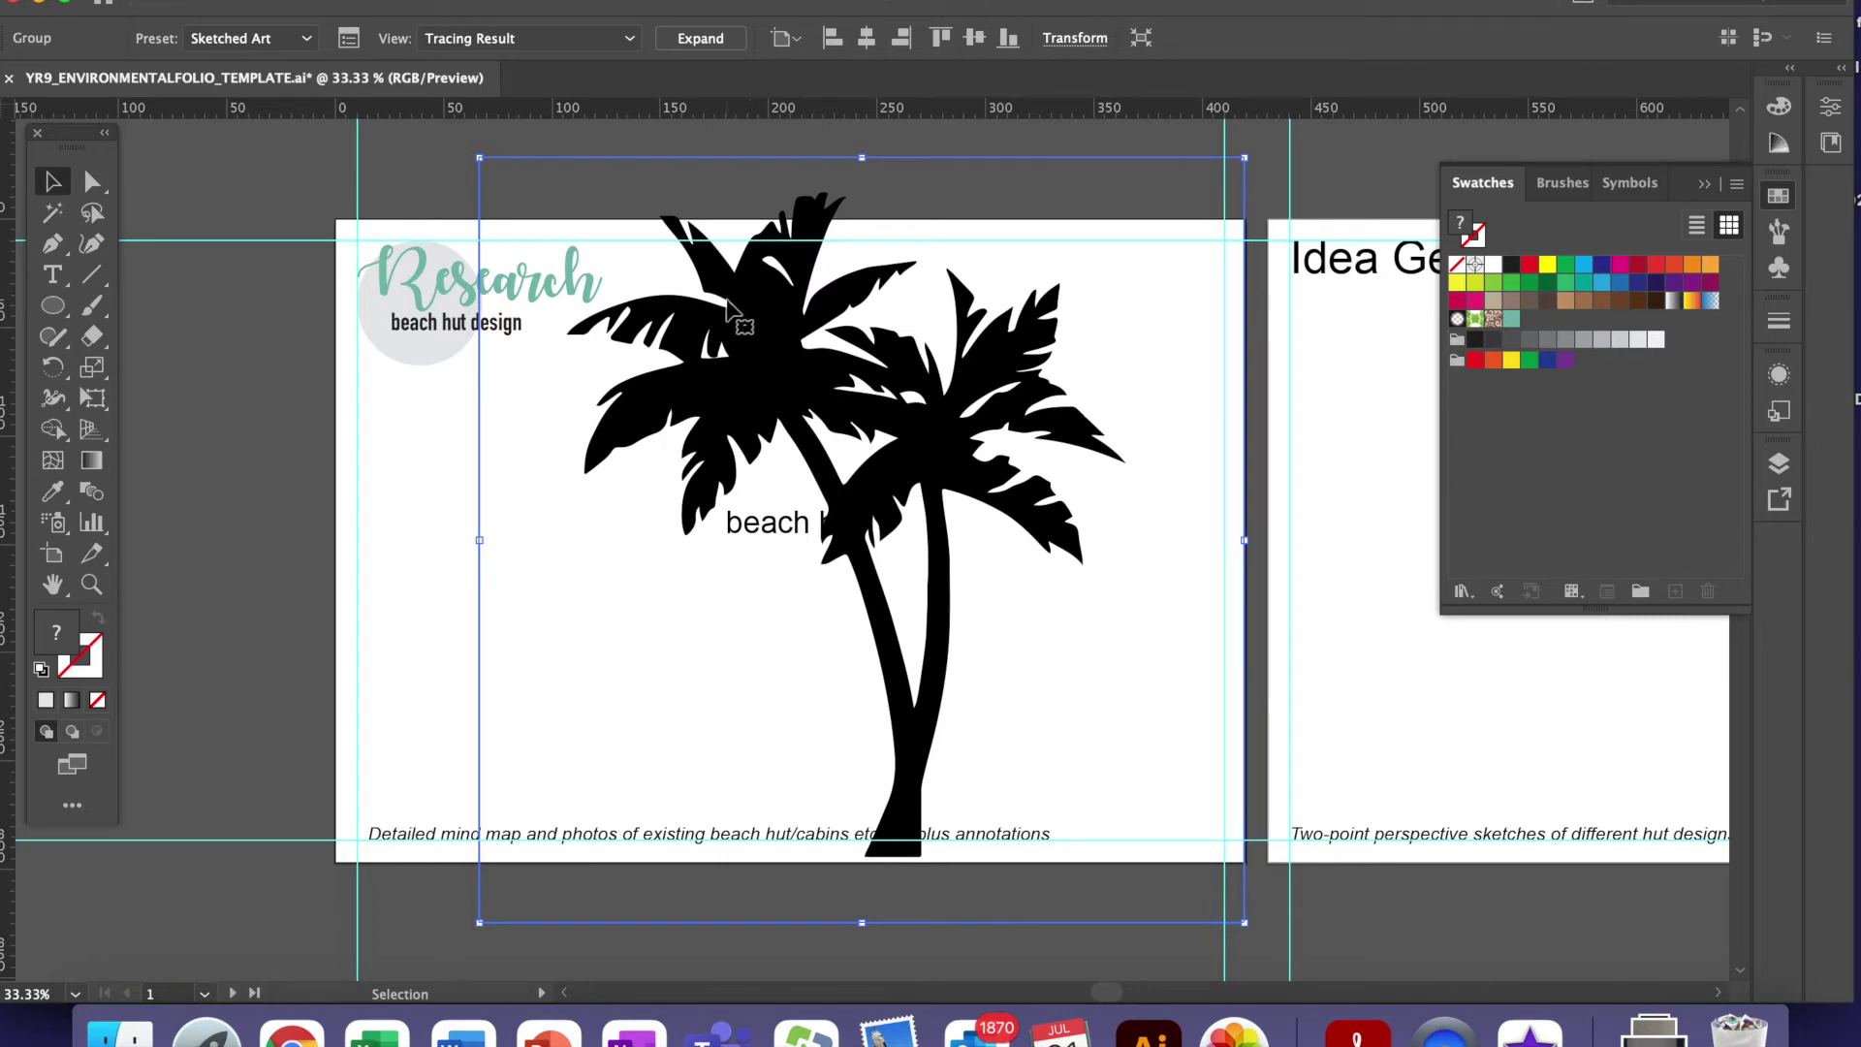
click(700, 38)
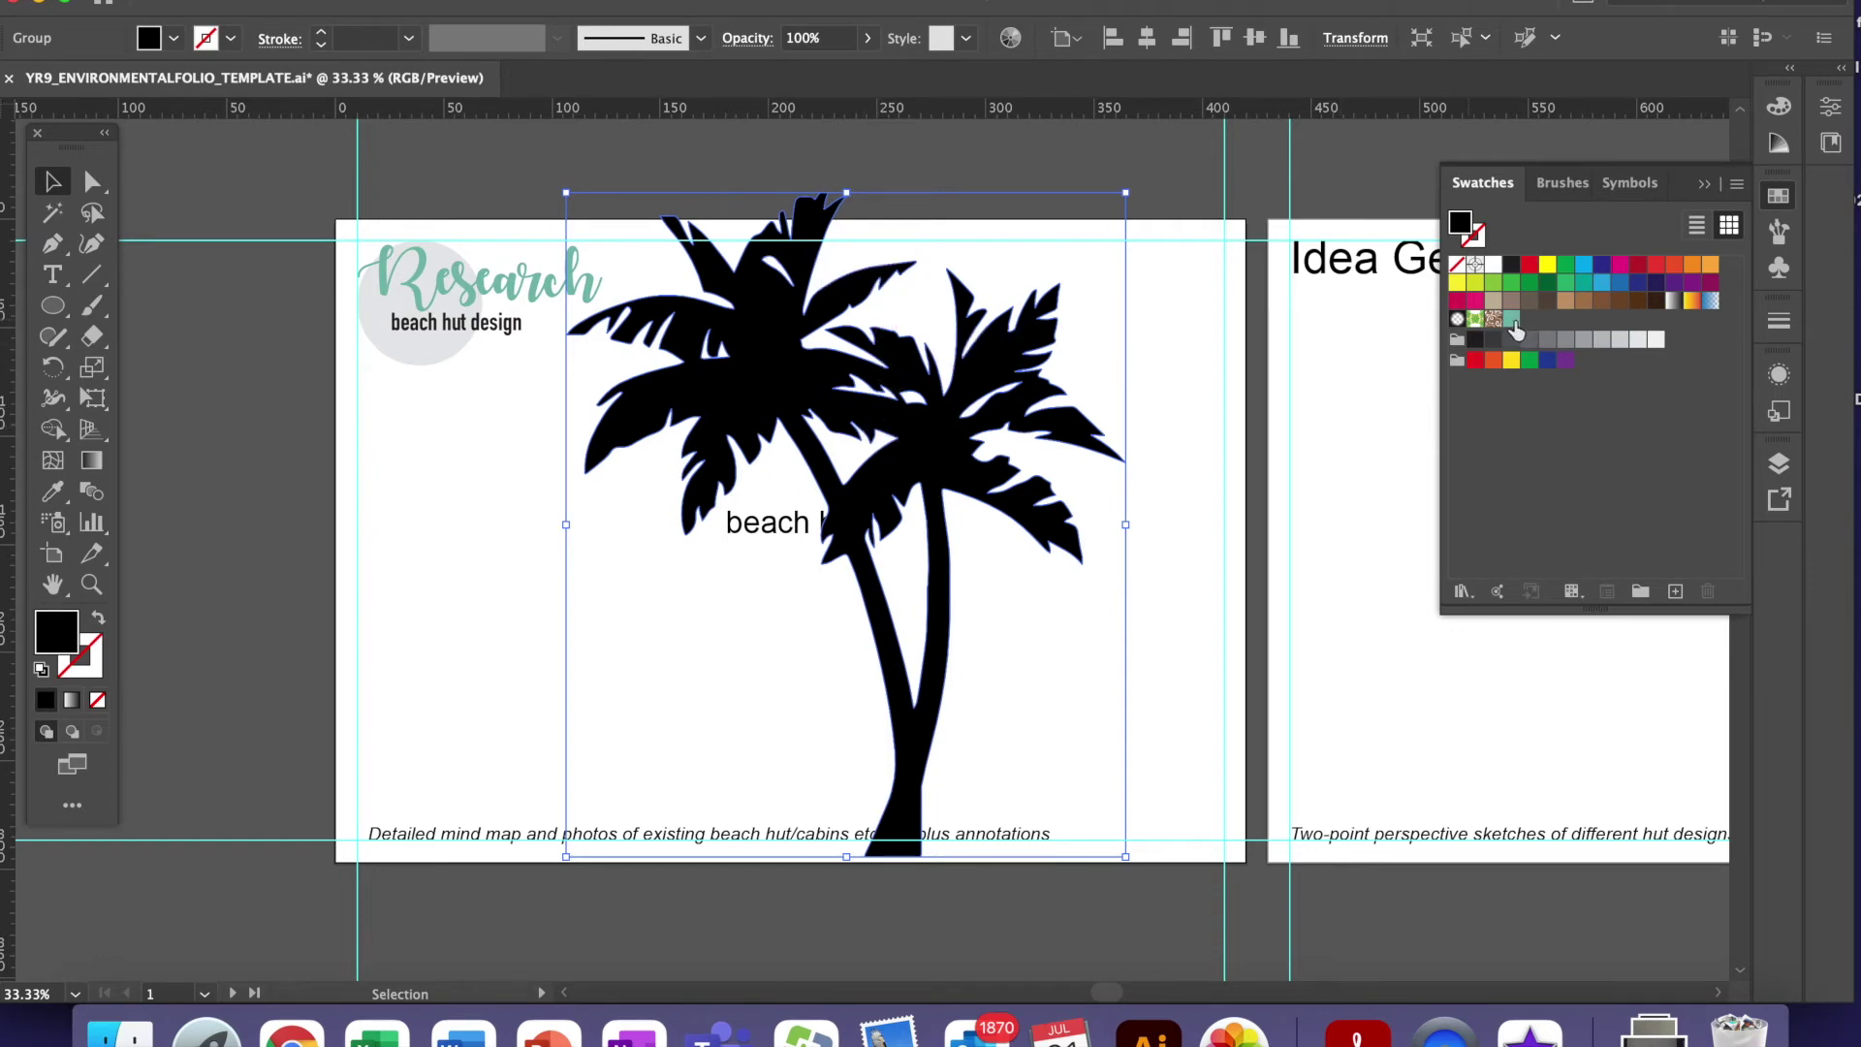
- Fill the traced palm trees with the saved teal swatch and leave them without a stroke
click(1512, 319)
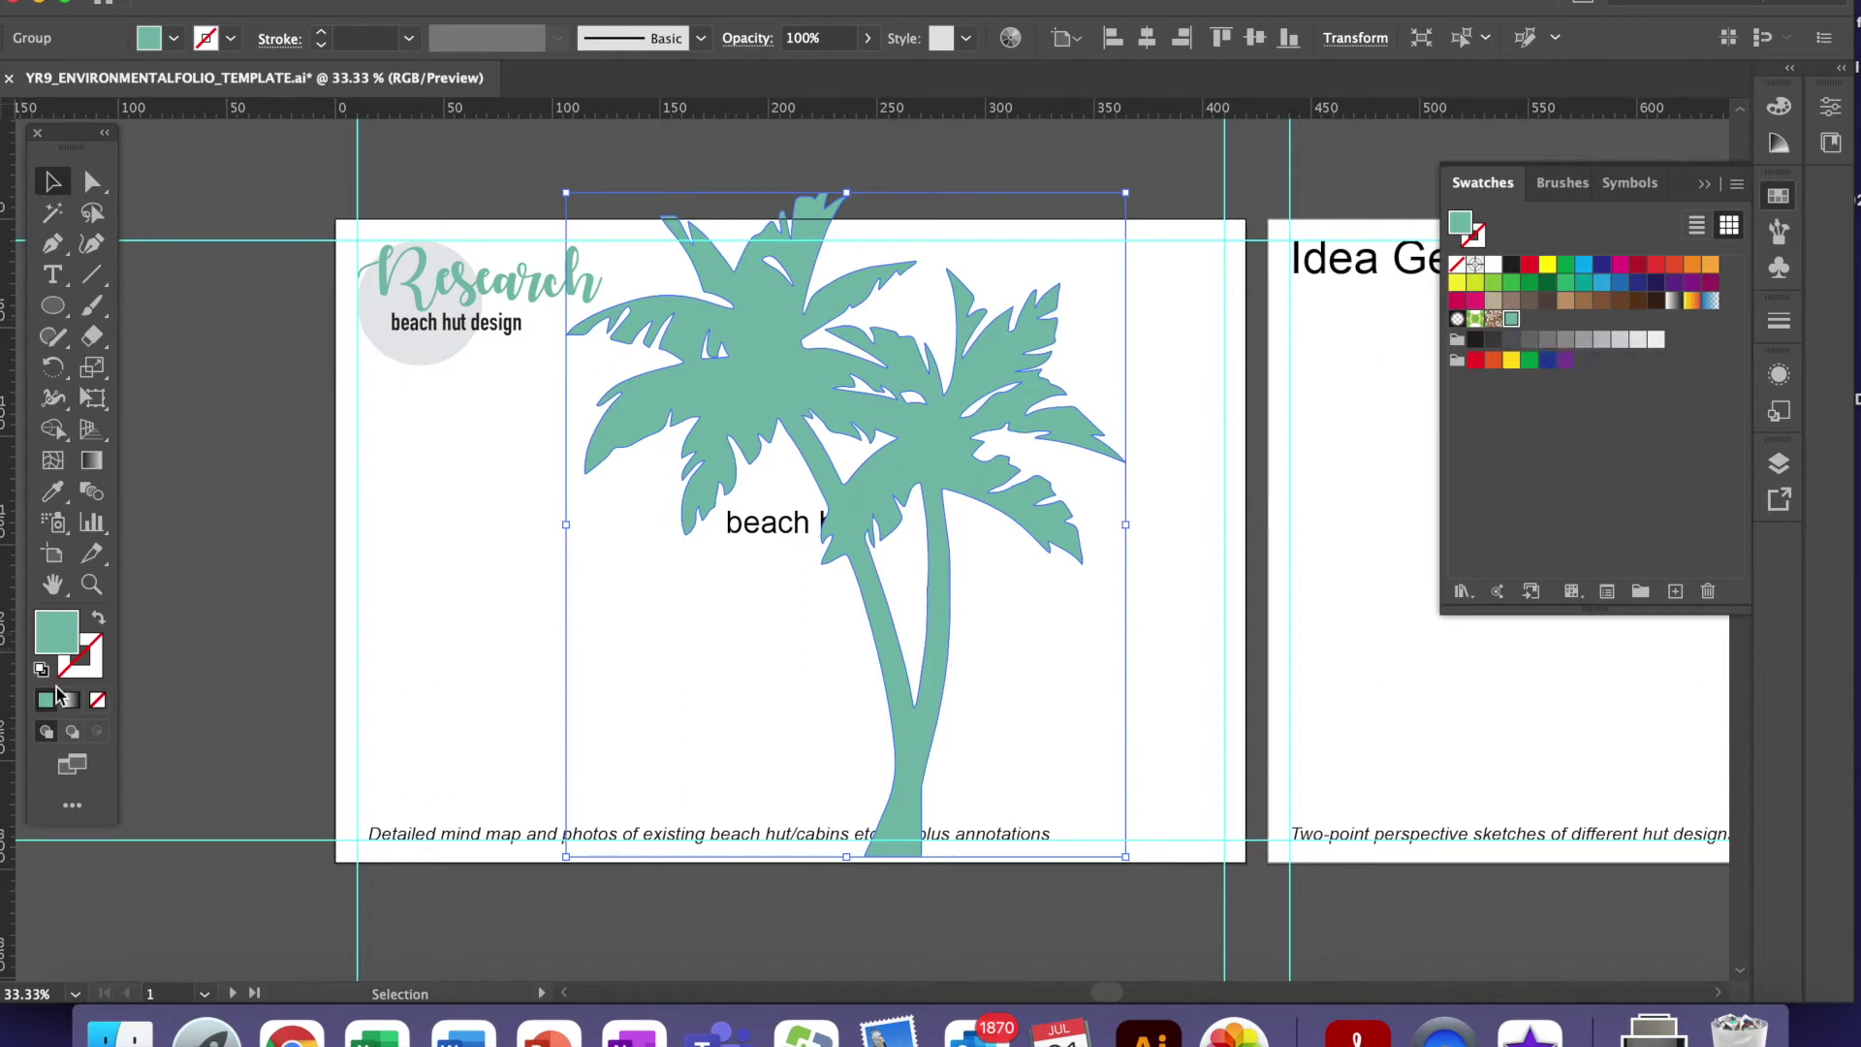
click(1083, 496)
click(1463, 133)
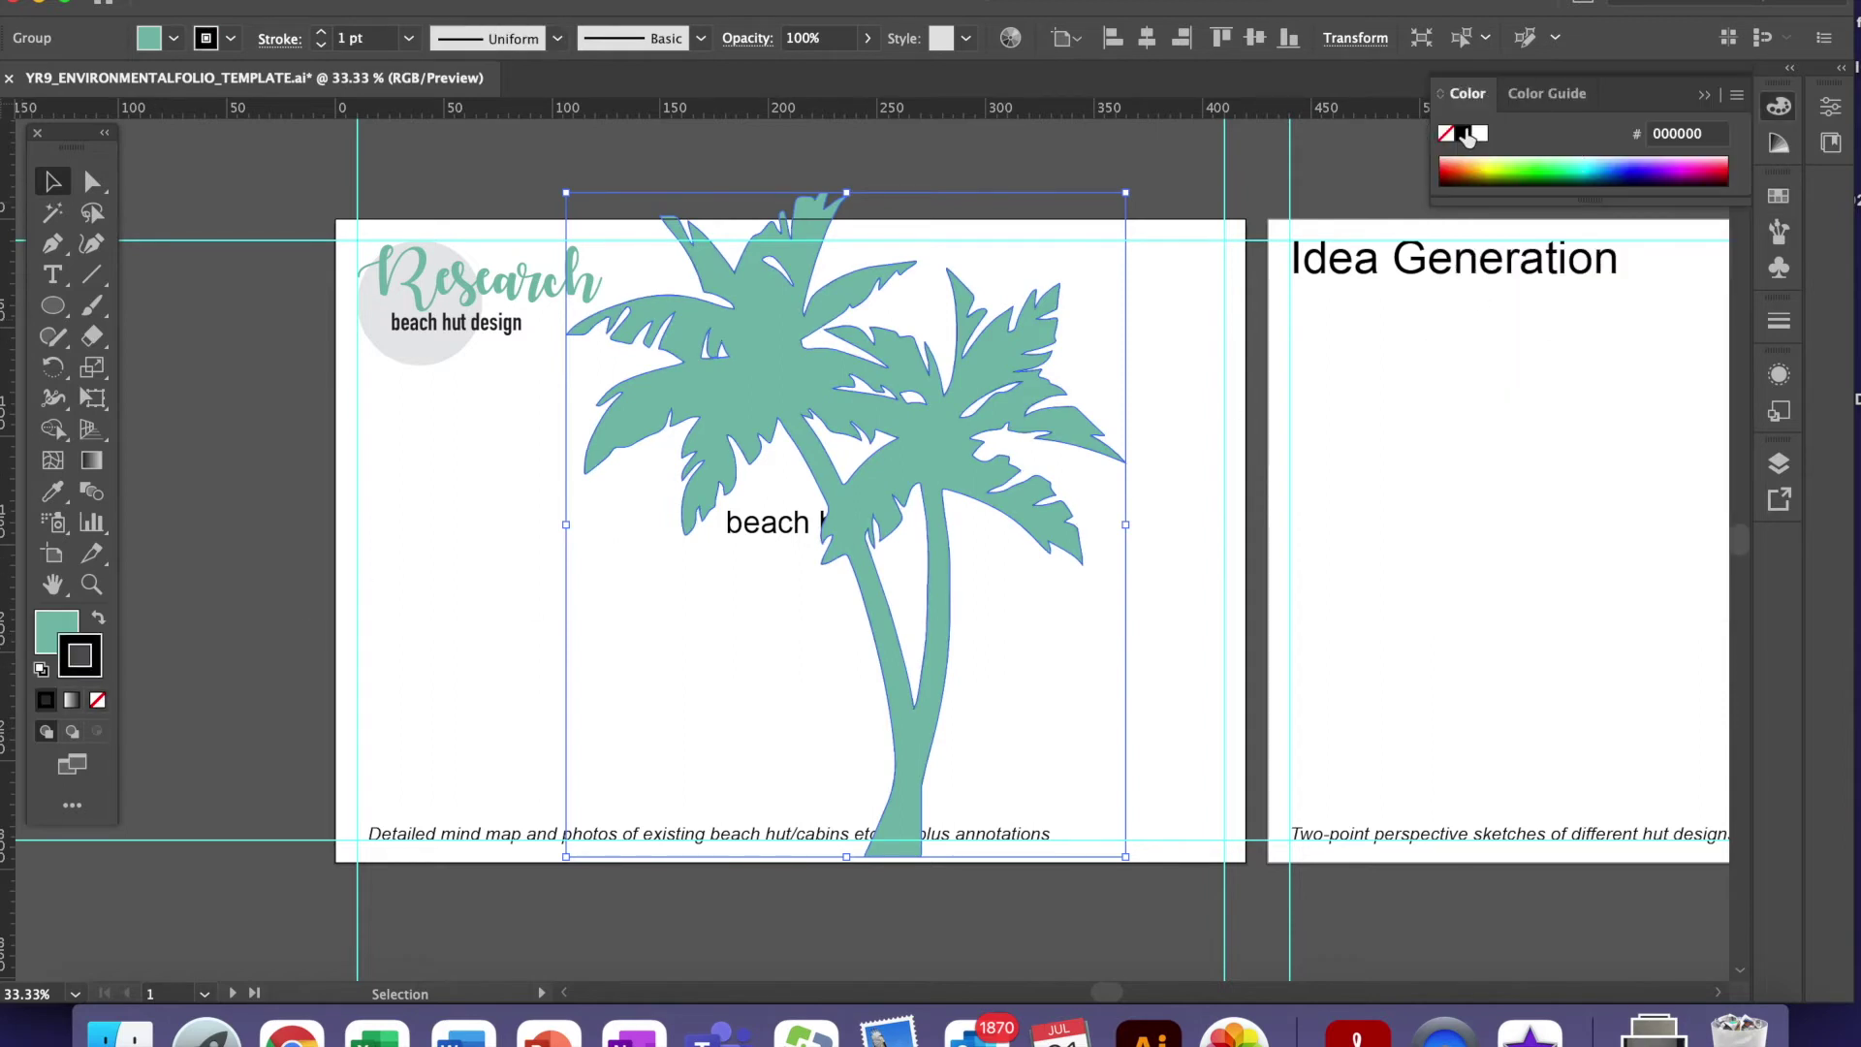
click(225, 678)
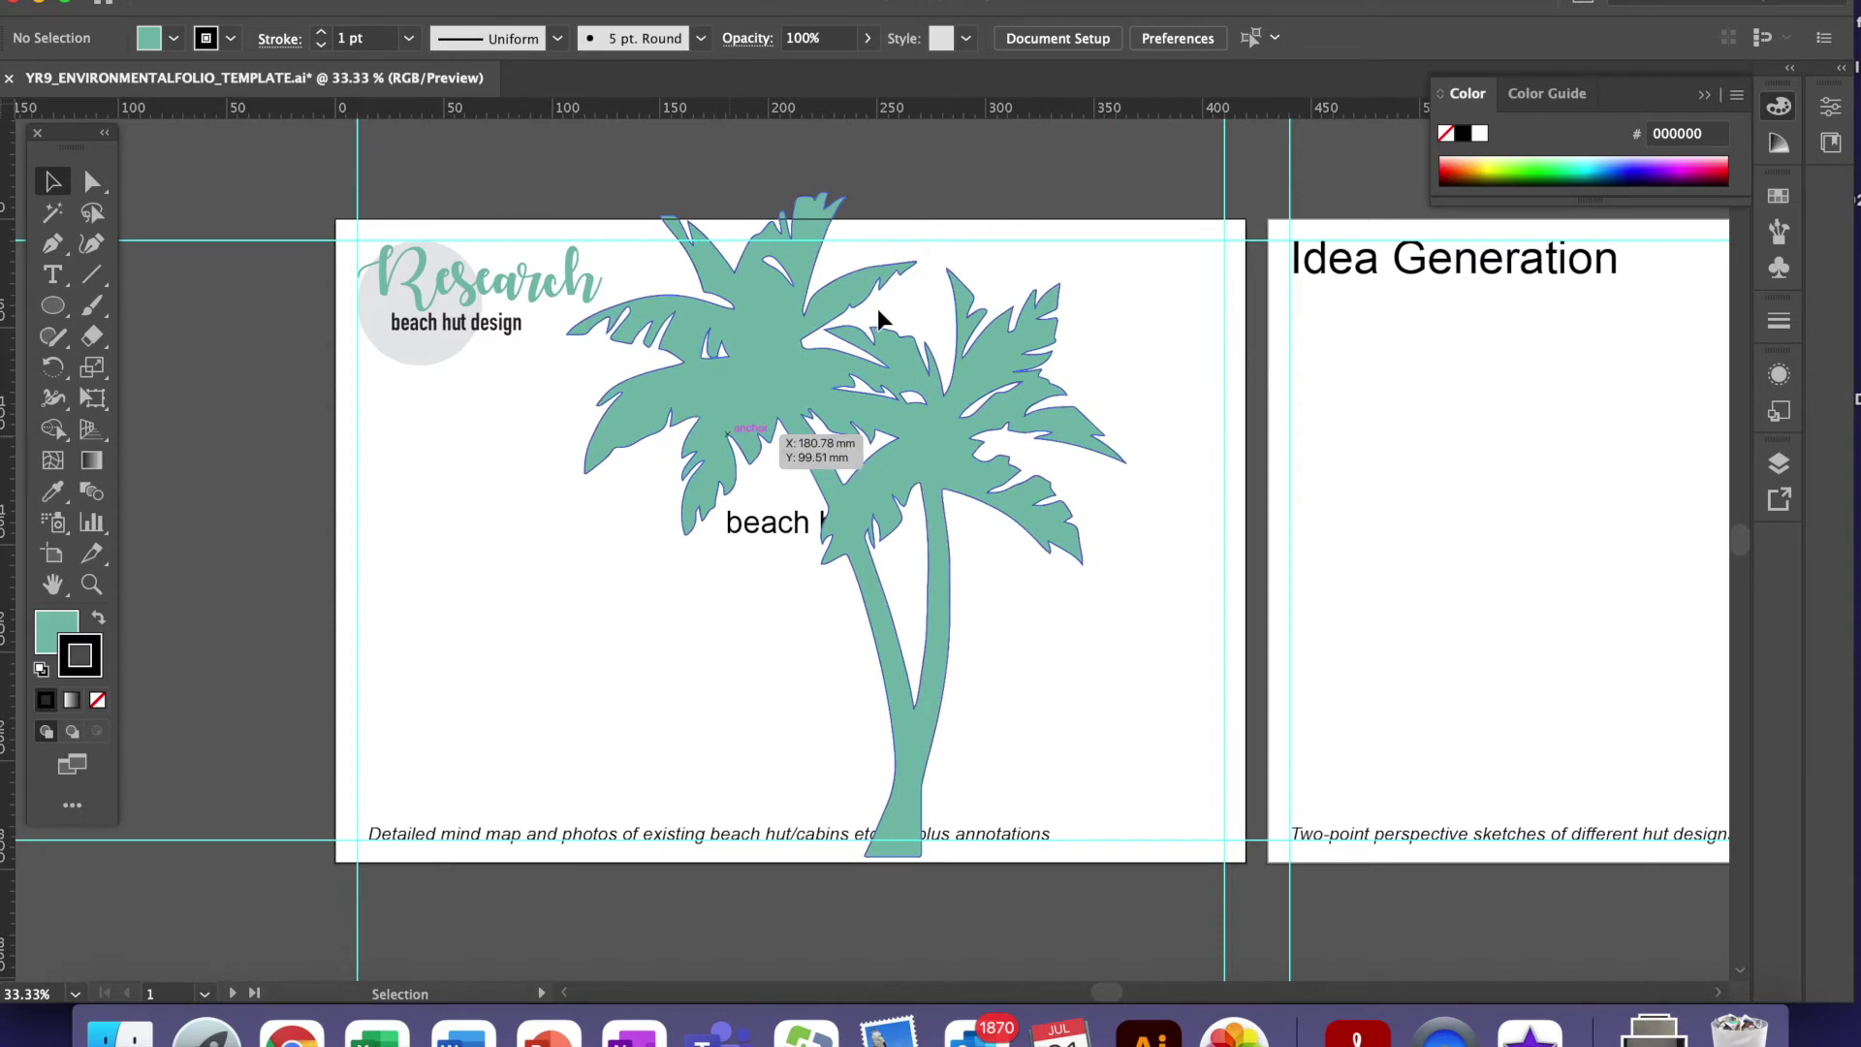
click(805, 311)
click(97, 701)
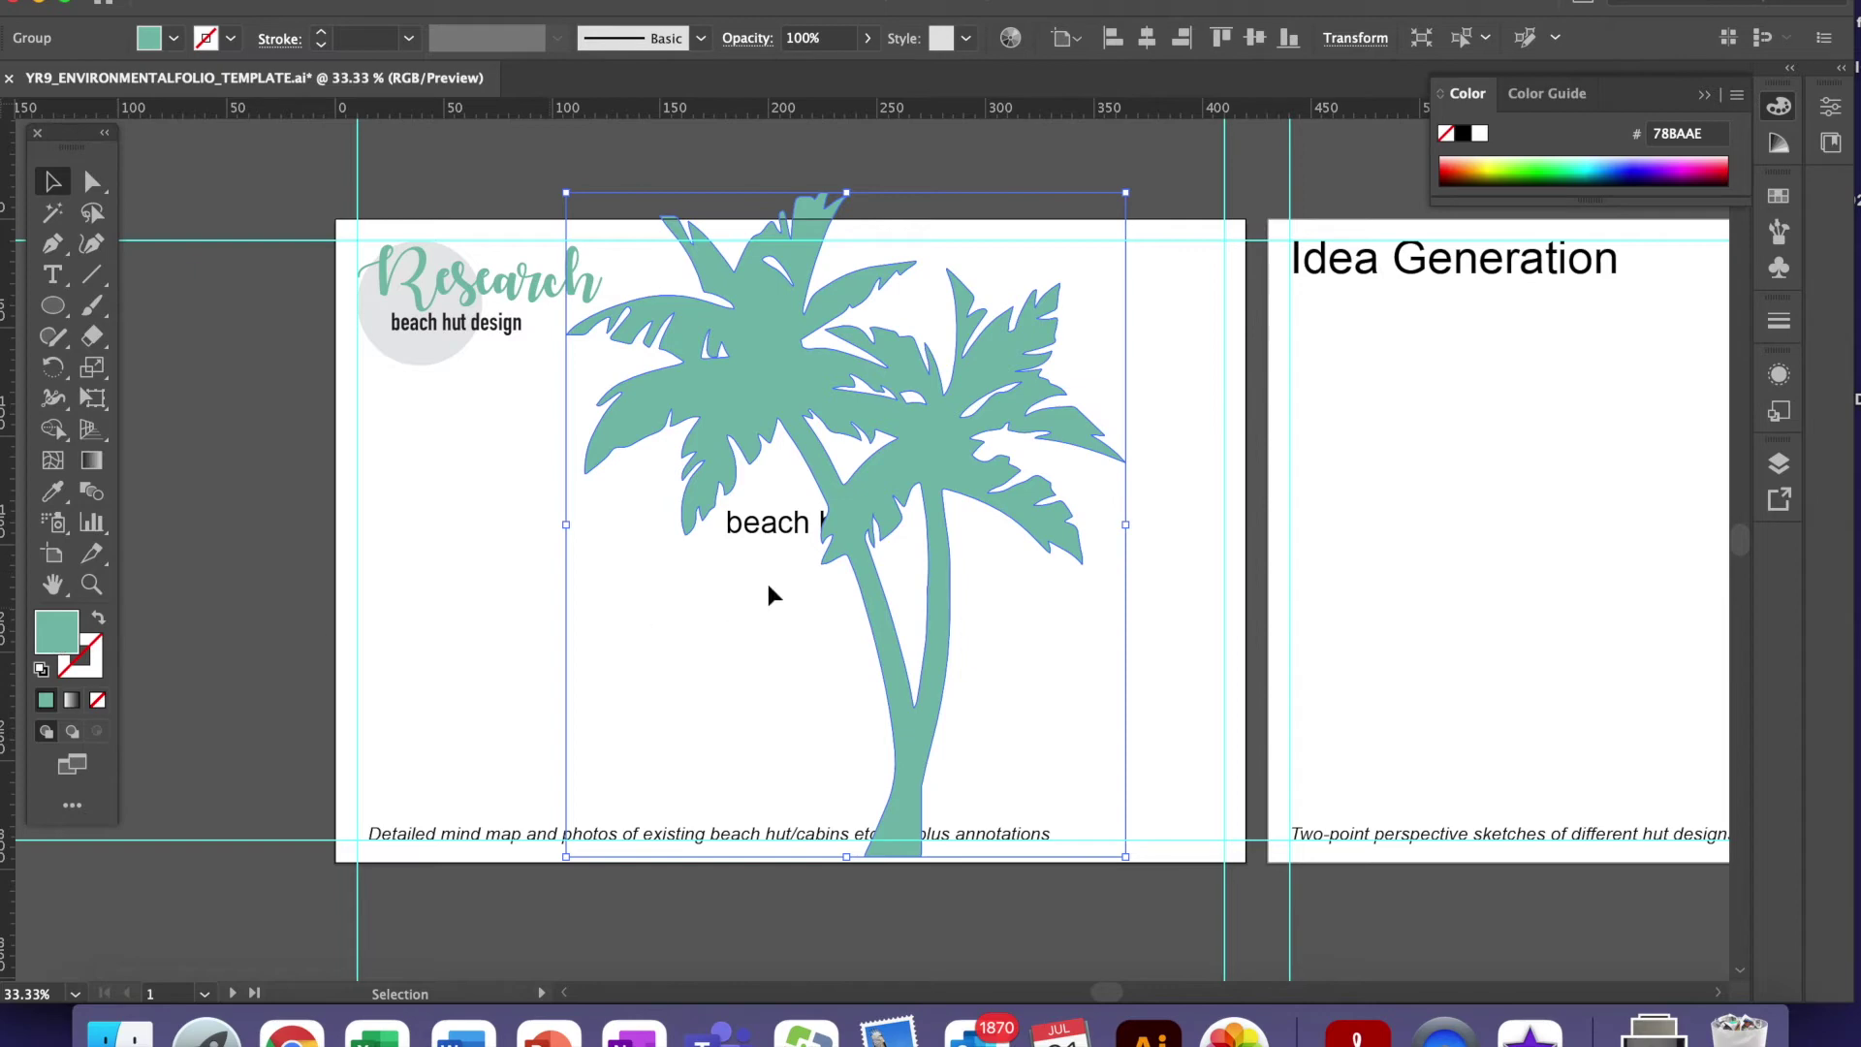
- Set the palm trees' fill to the muted gray-green A5B7B3
double_click(53, 635)
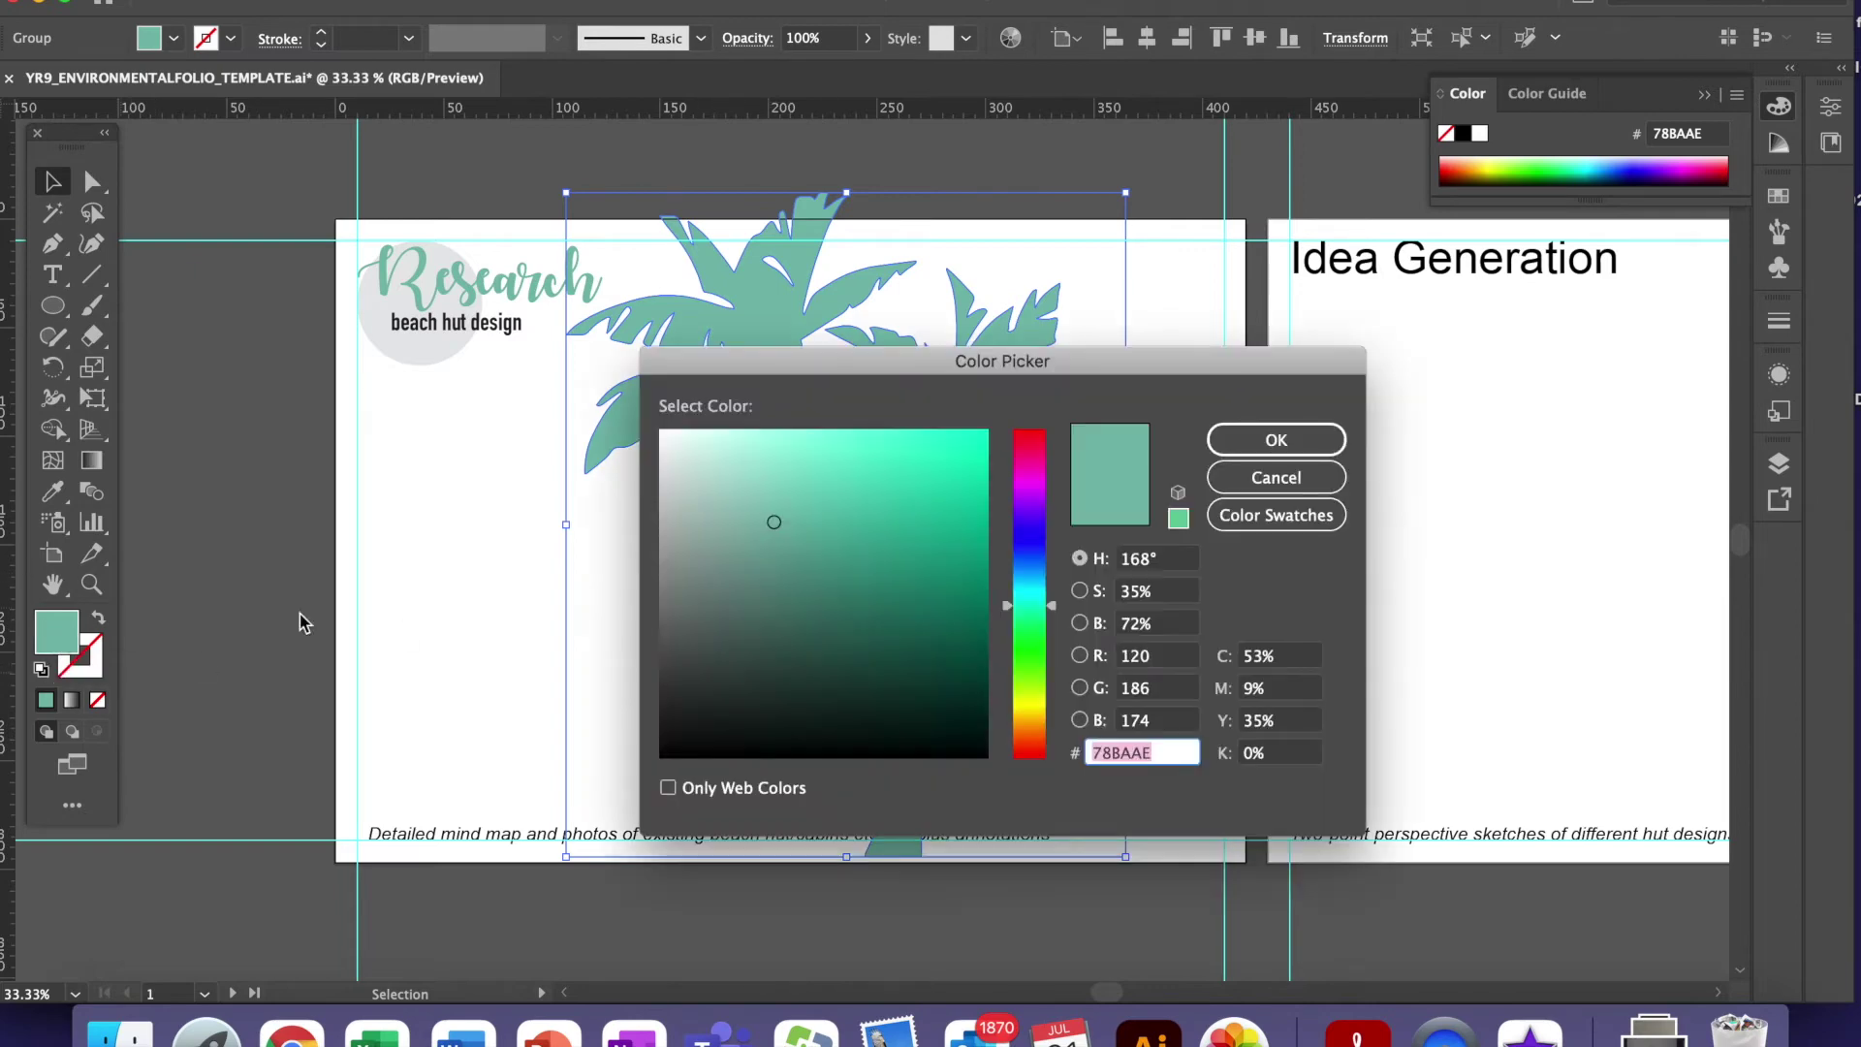
text(A5B7B3)
click(1277, 441)
- Try shrinking the palm trees and placing them over the Research heading and its circle
drag(566, 192, 839, 516)
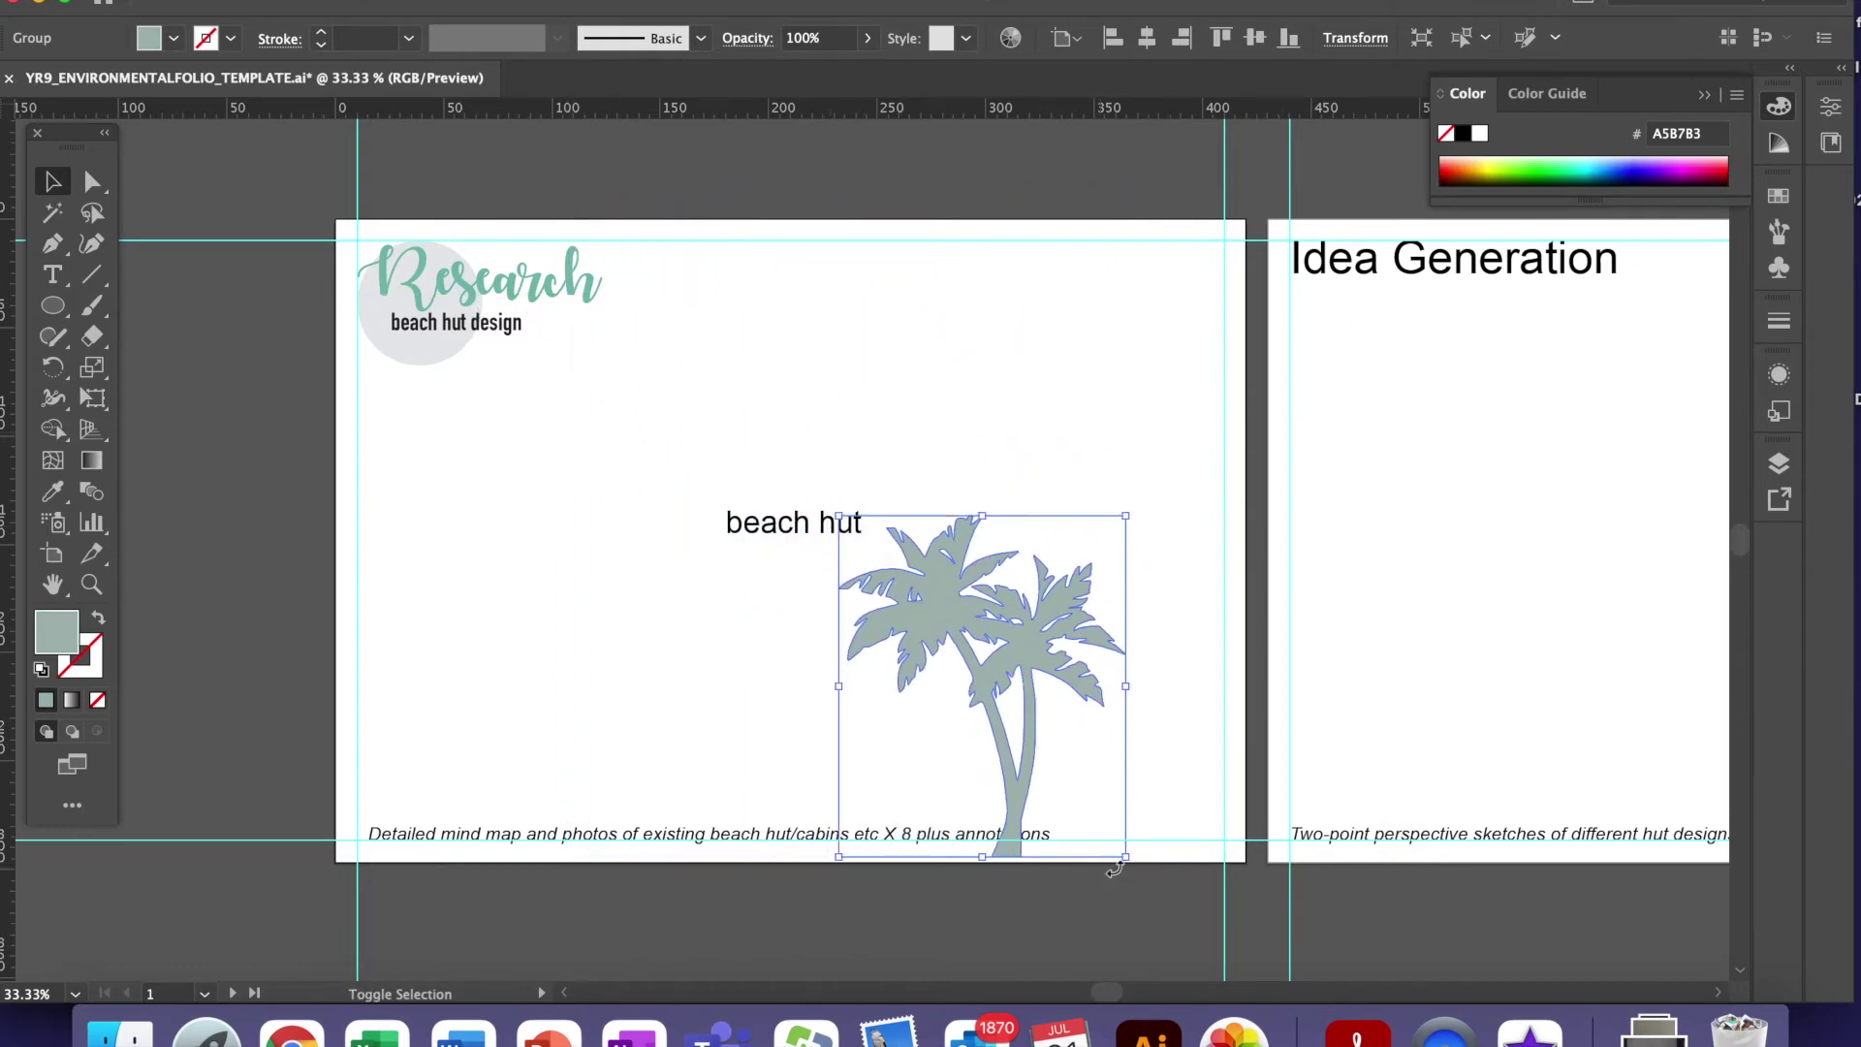
drag(1116, 865, 901, 608)
drag(866, 539, 490, 359)
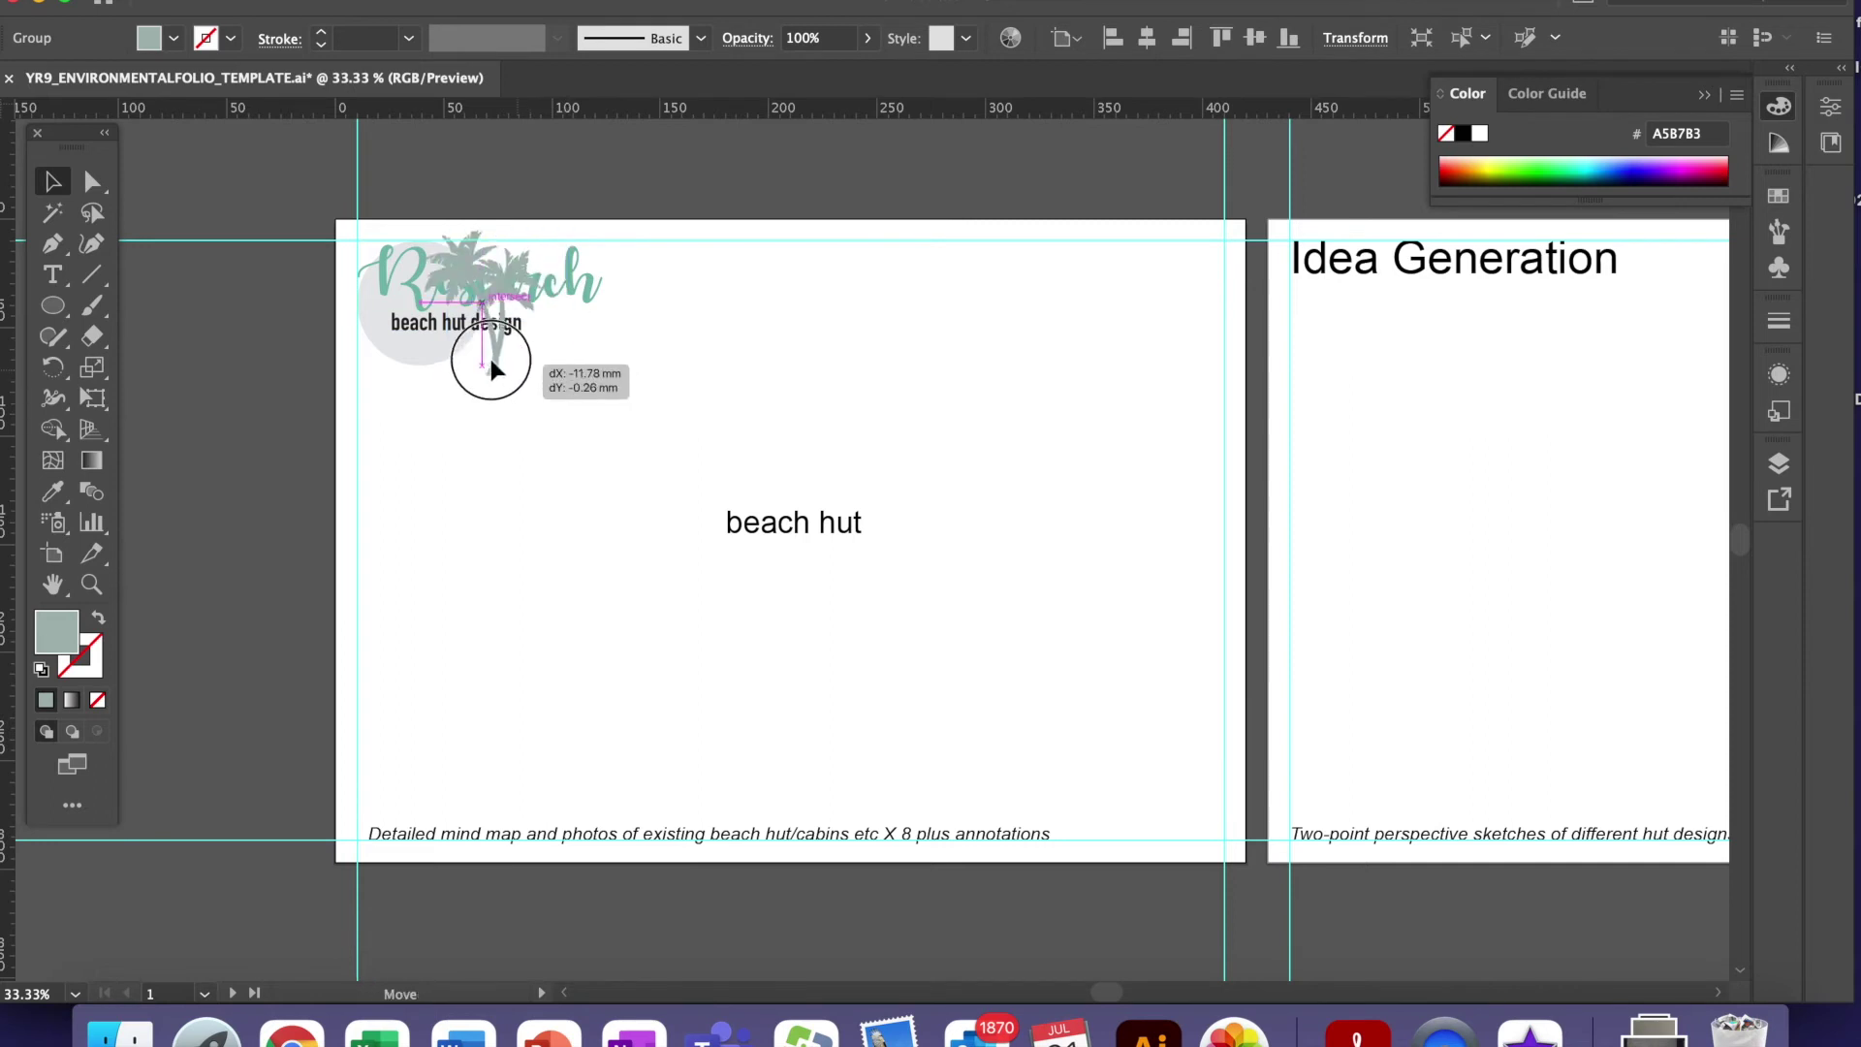
- Send the palm trees and the light gray circle to the back, behind the heading text, and deselect them
shift+click(399, 354)
click(623, 84)
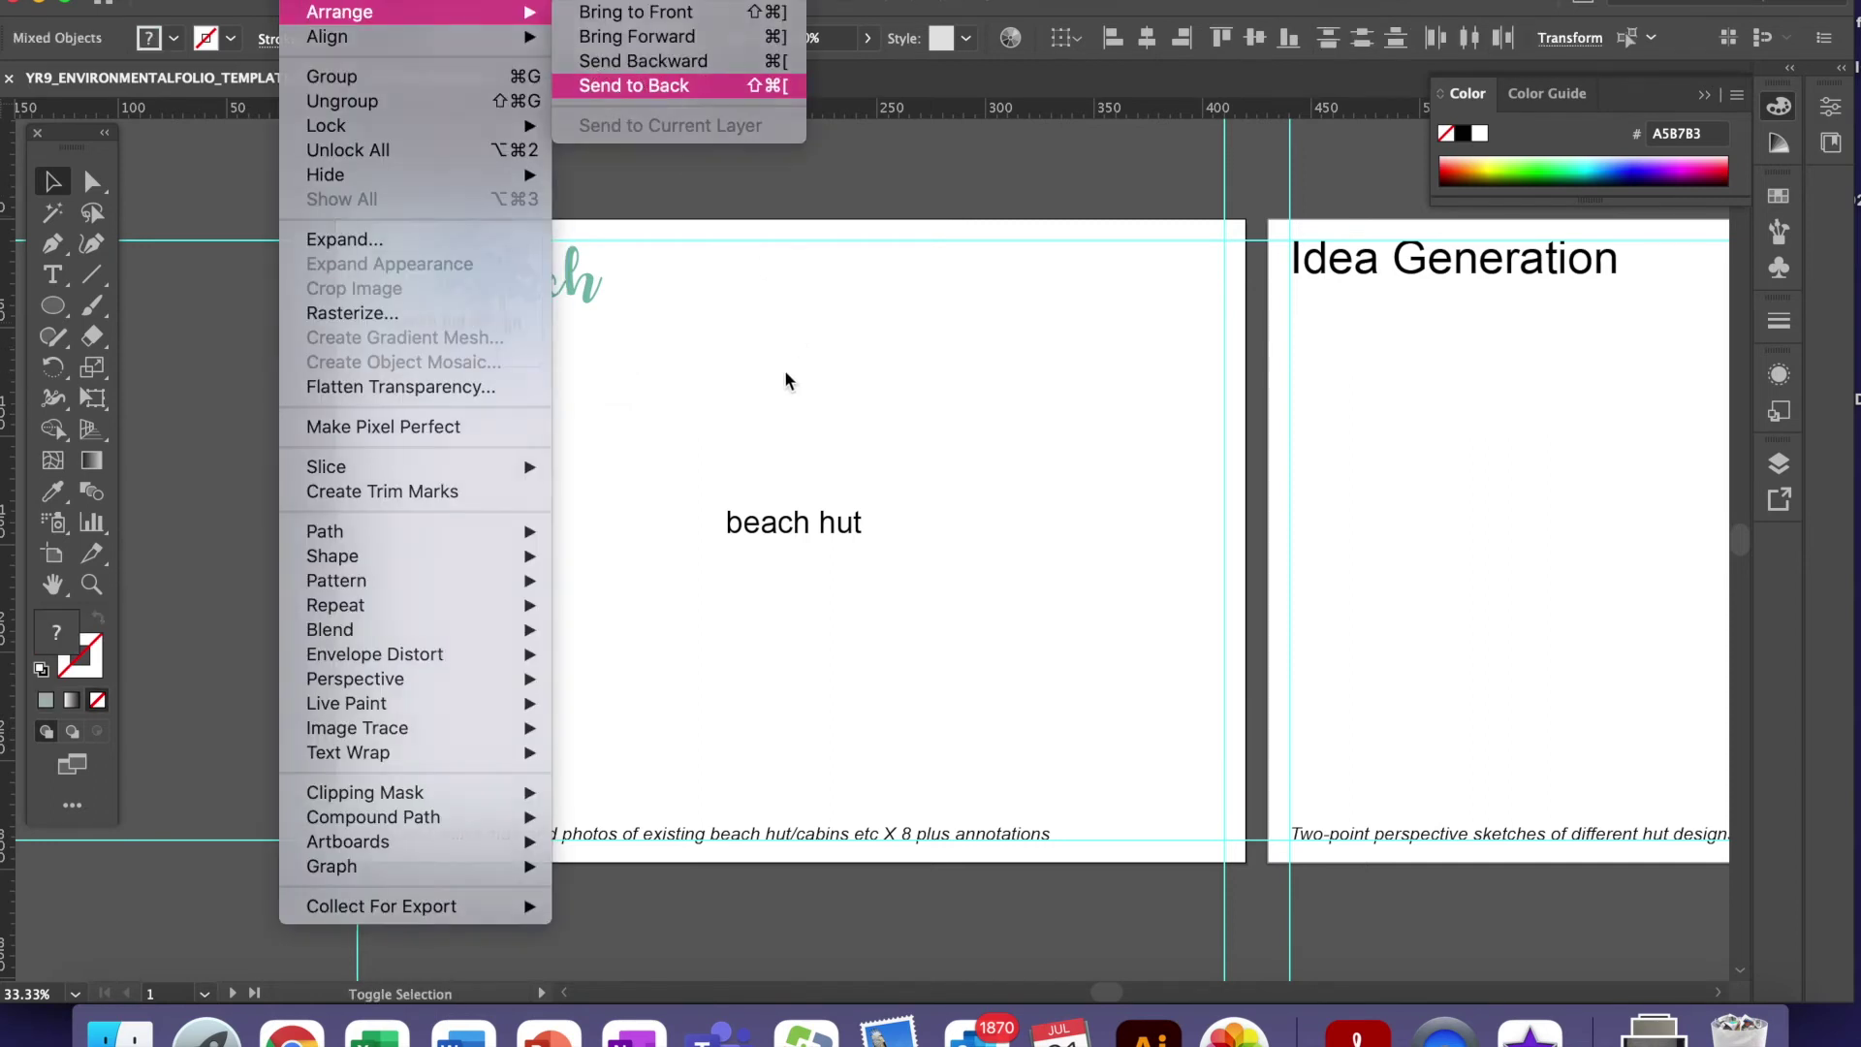
click(767, 375)
- Enlarge the palm trees and fit them into the Research page's lower corner against the right and bottom margin guides
click(481, 374)
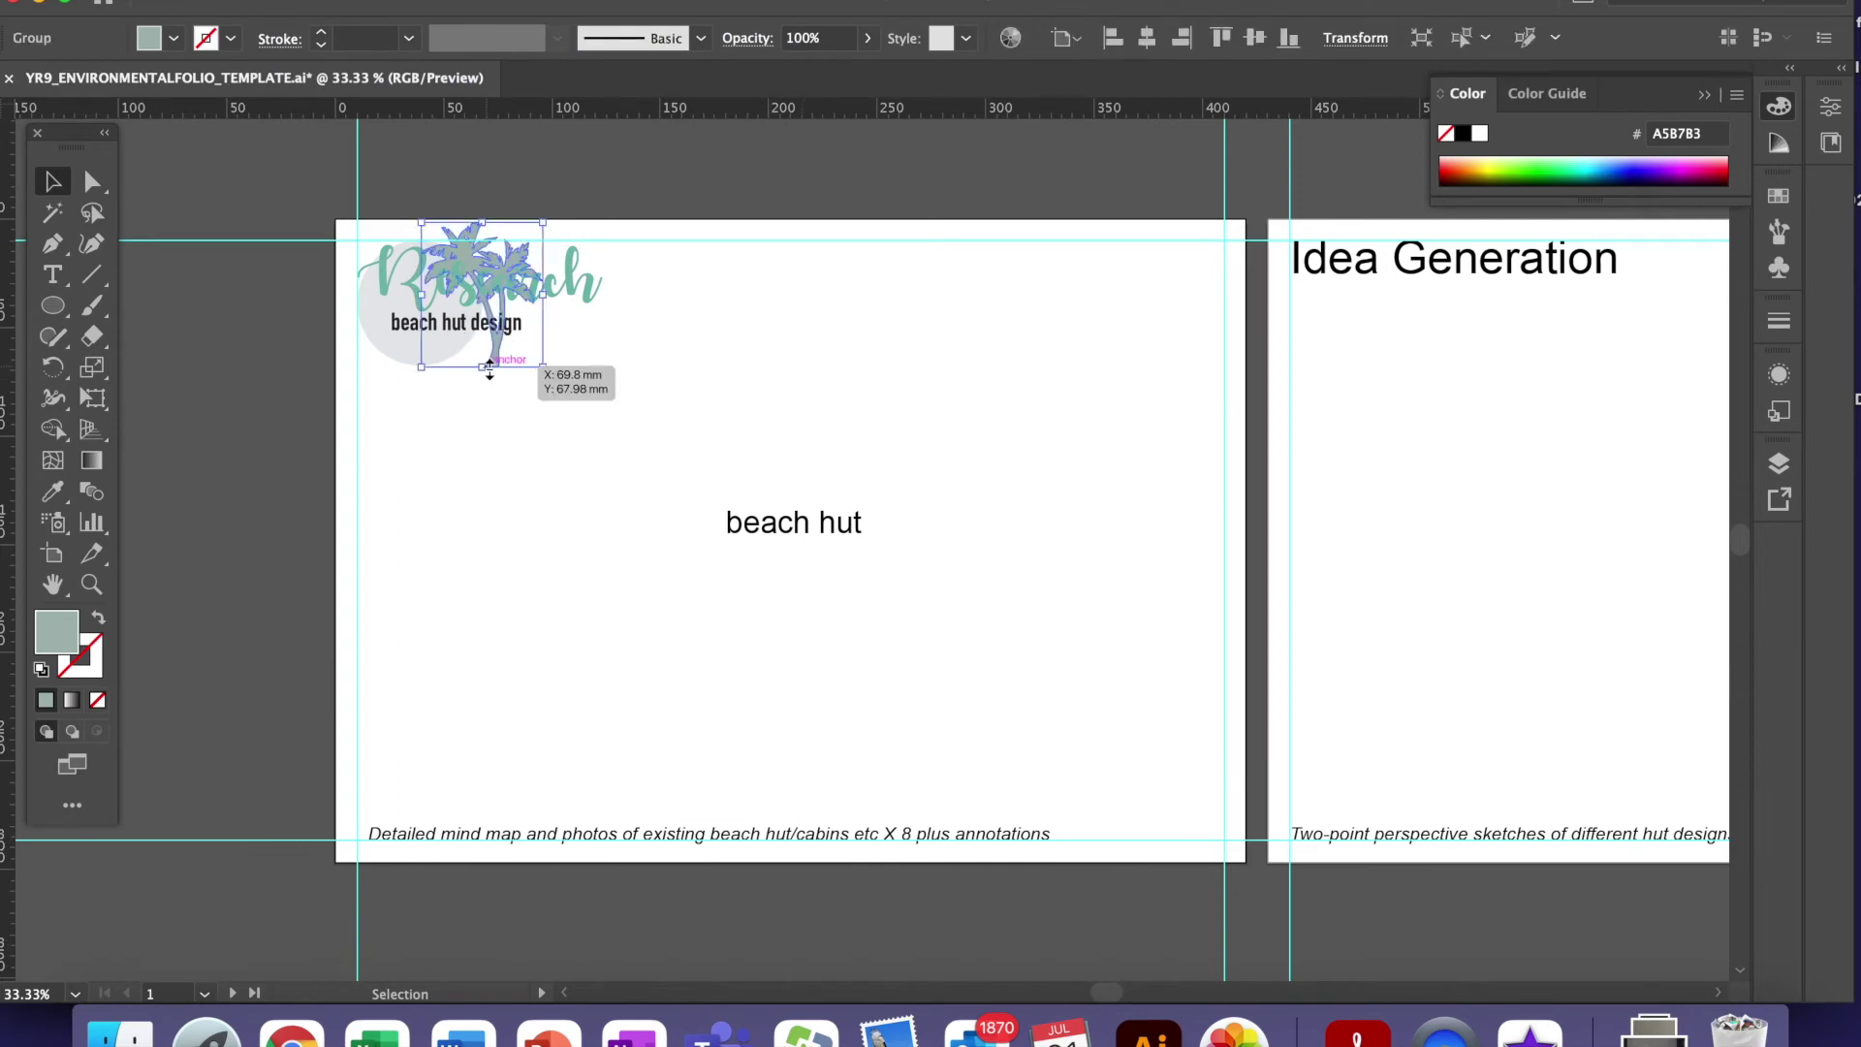
drag(540, 365, 807, 608)
drag(656, 403, 1107, 601)
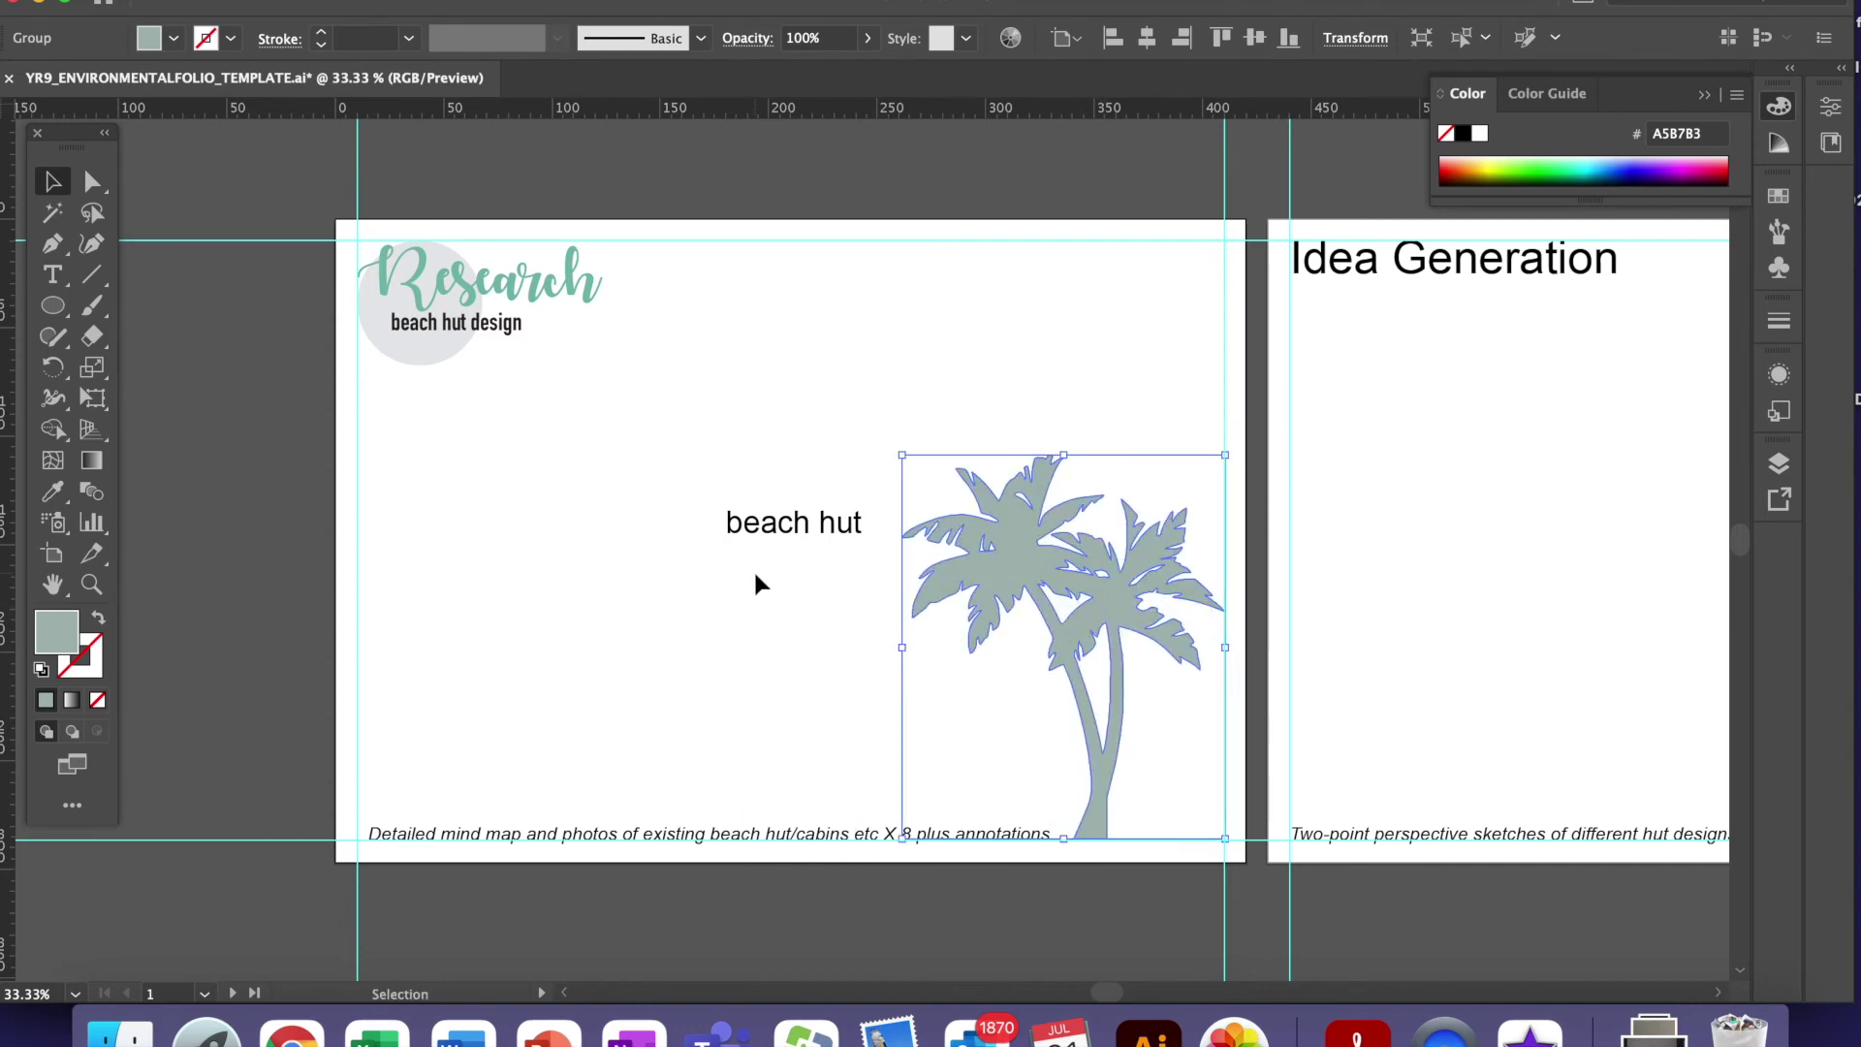
click(706, 647)
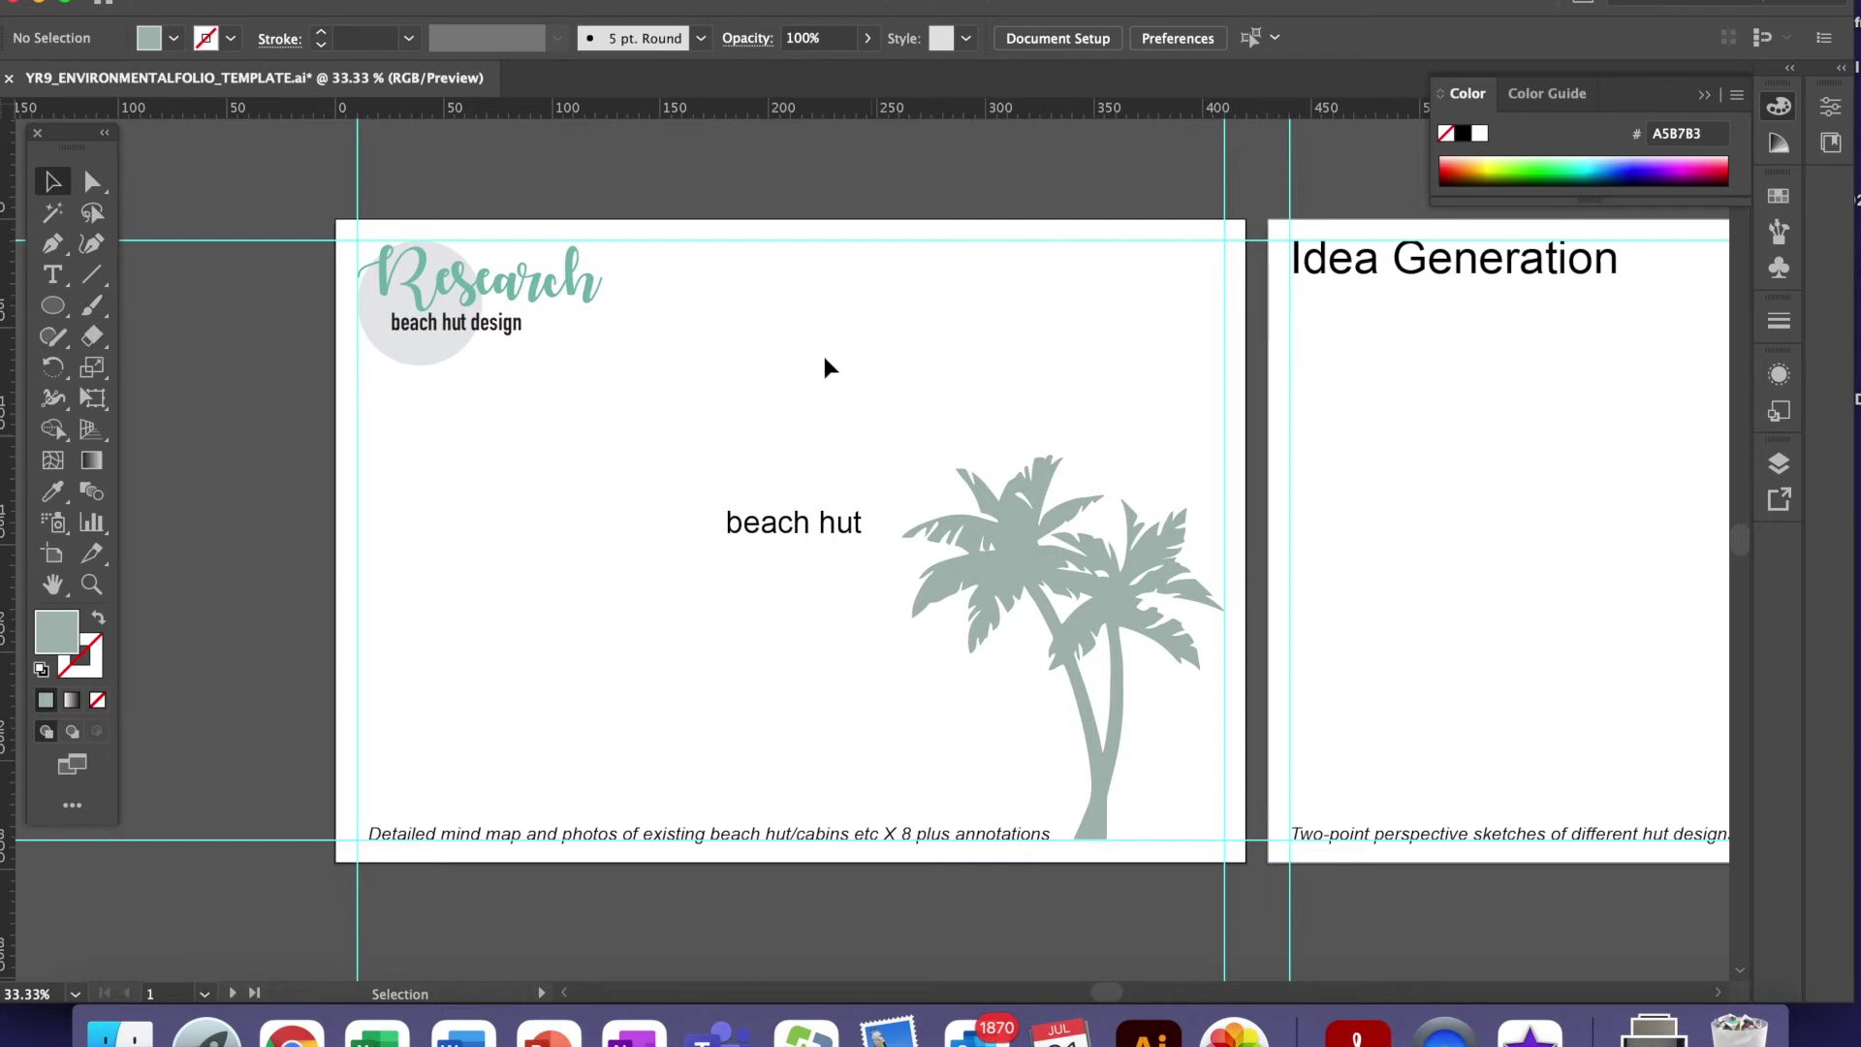
- Paint a gentle wavy line about 90 mm long below the heading and a curling wave about 80 mm wide beside it
click(92, 302)
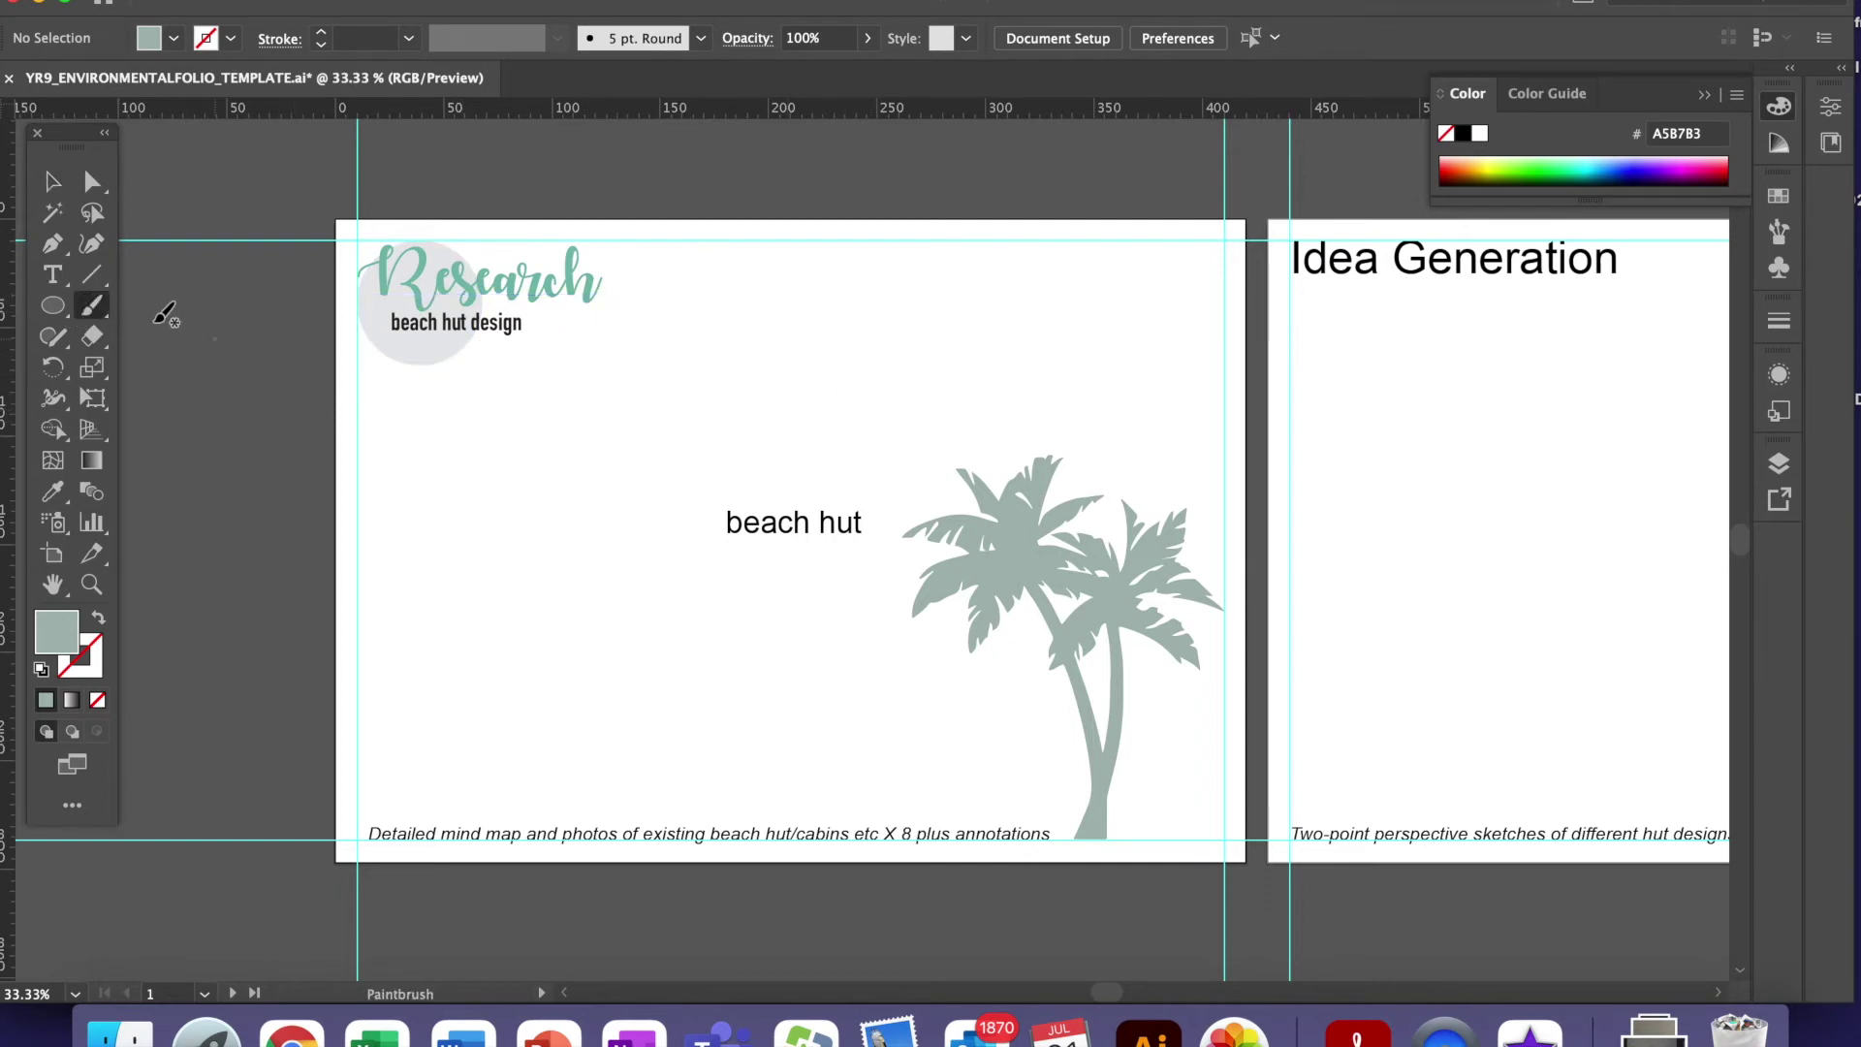
click(442, 370)
drag(435, 436, 633, 419)
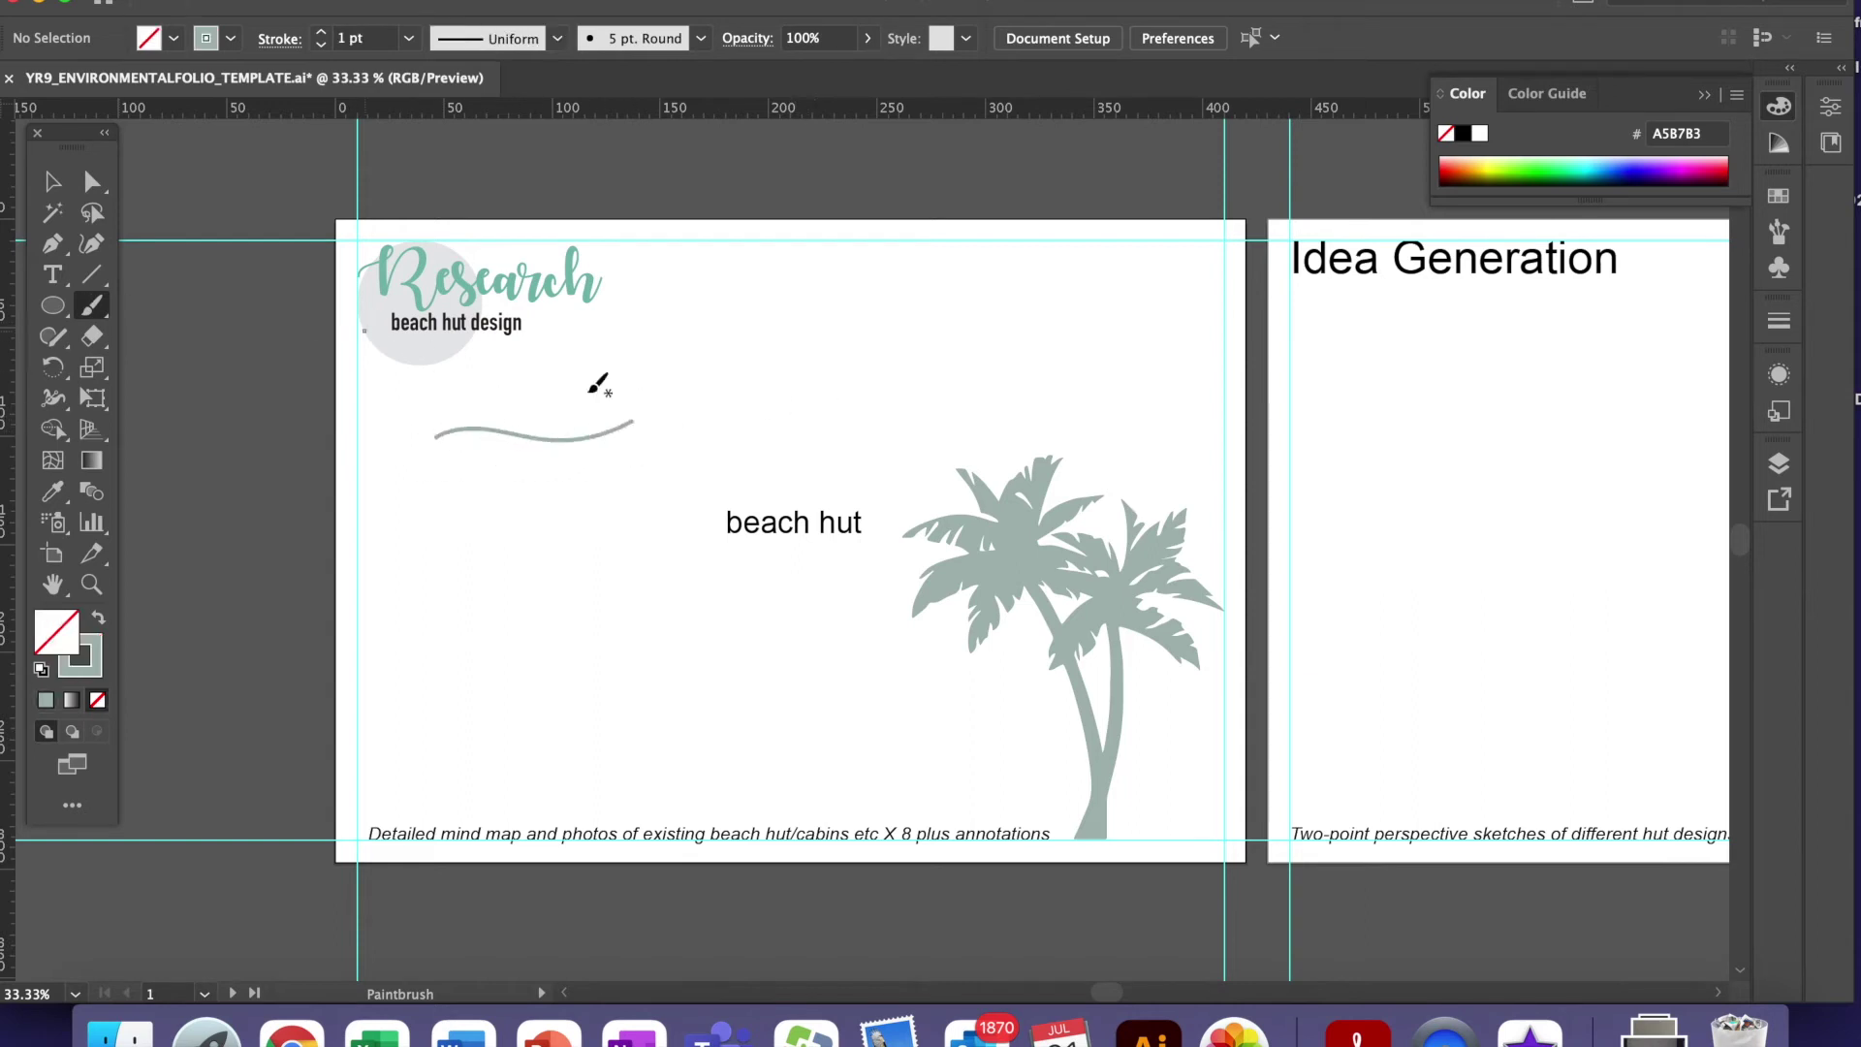
mouse_move(791, 410)
mouse_down()
mouse_move(844, 401)
mouse_move(831, 346)
mouse_move(815, 361)
mouse_move(847, 323)
mouse_move(974, 379)
mouse_up()
- Open the Artistic_Watercolor brush library and apply the brush listed just below Watercolor - Thick to the curling wave
click(54, 182)
click(843, 352)
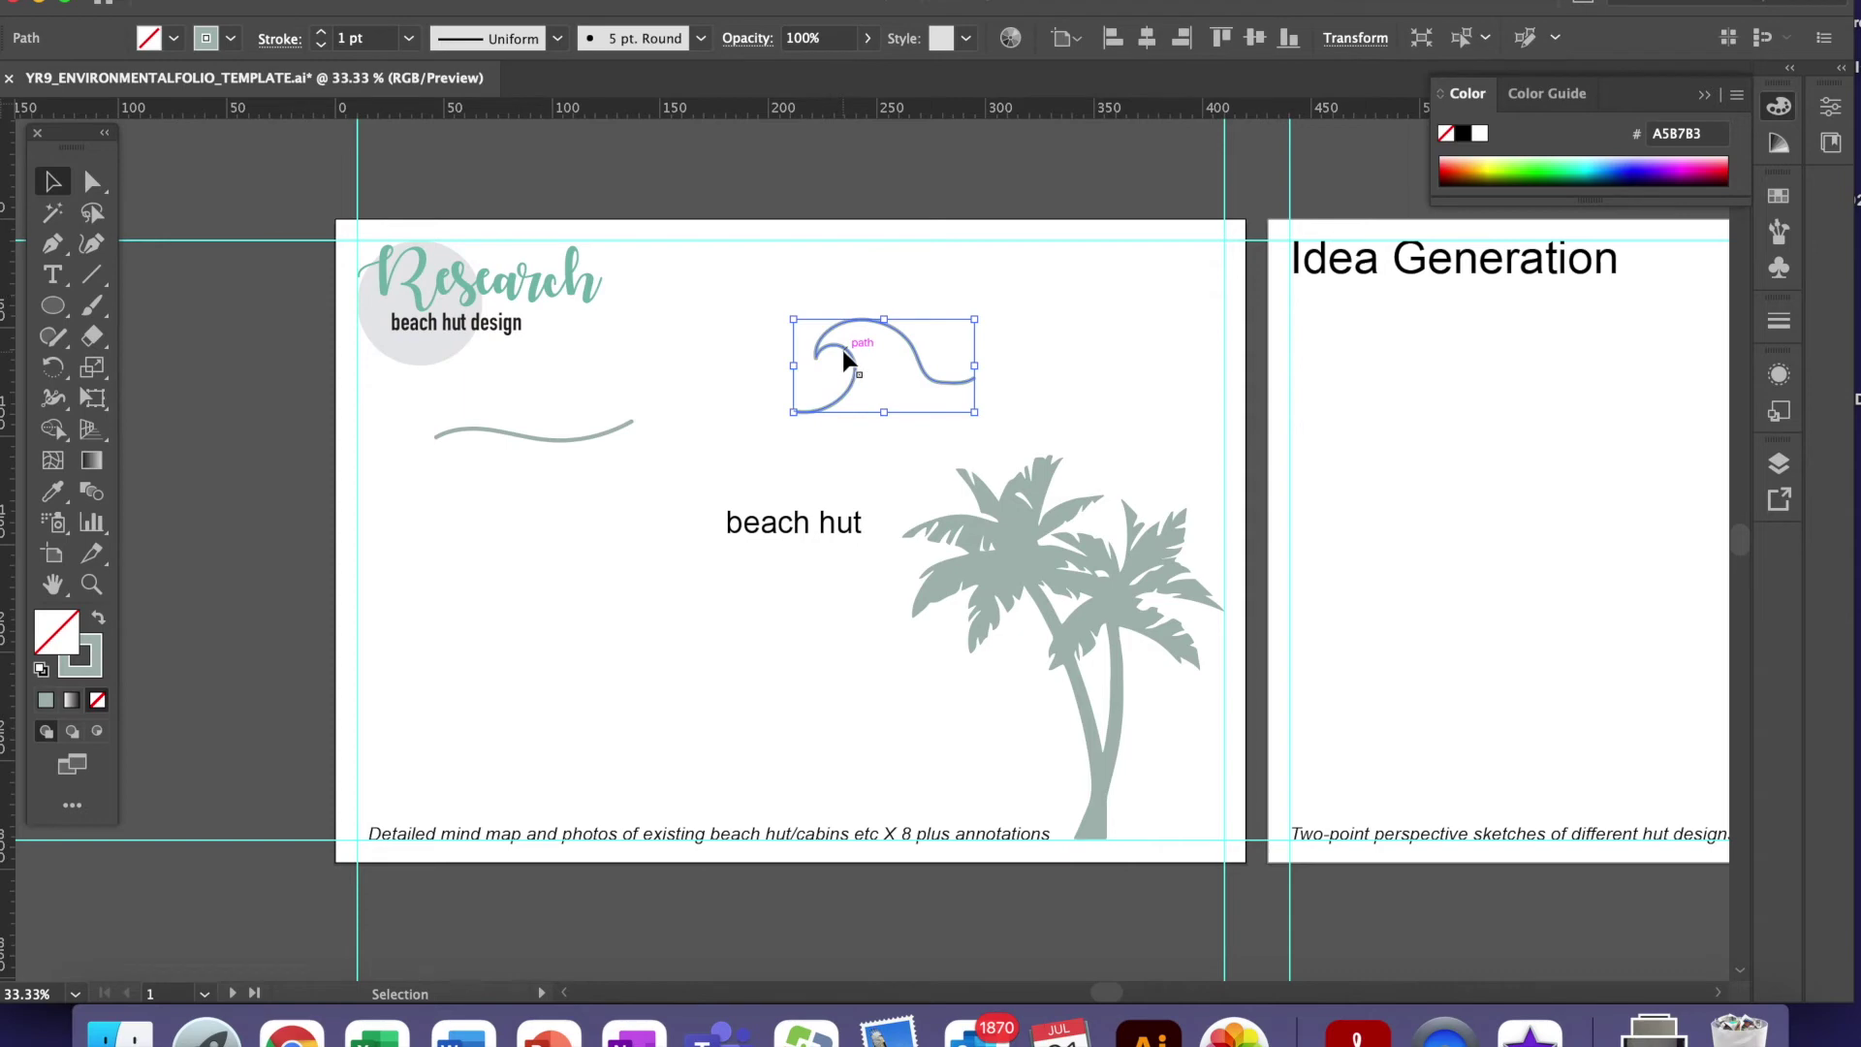
click(669, 1)
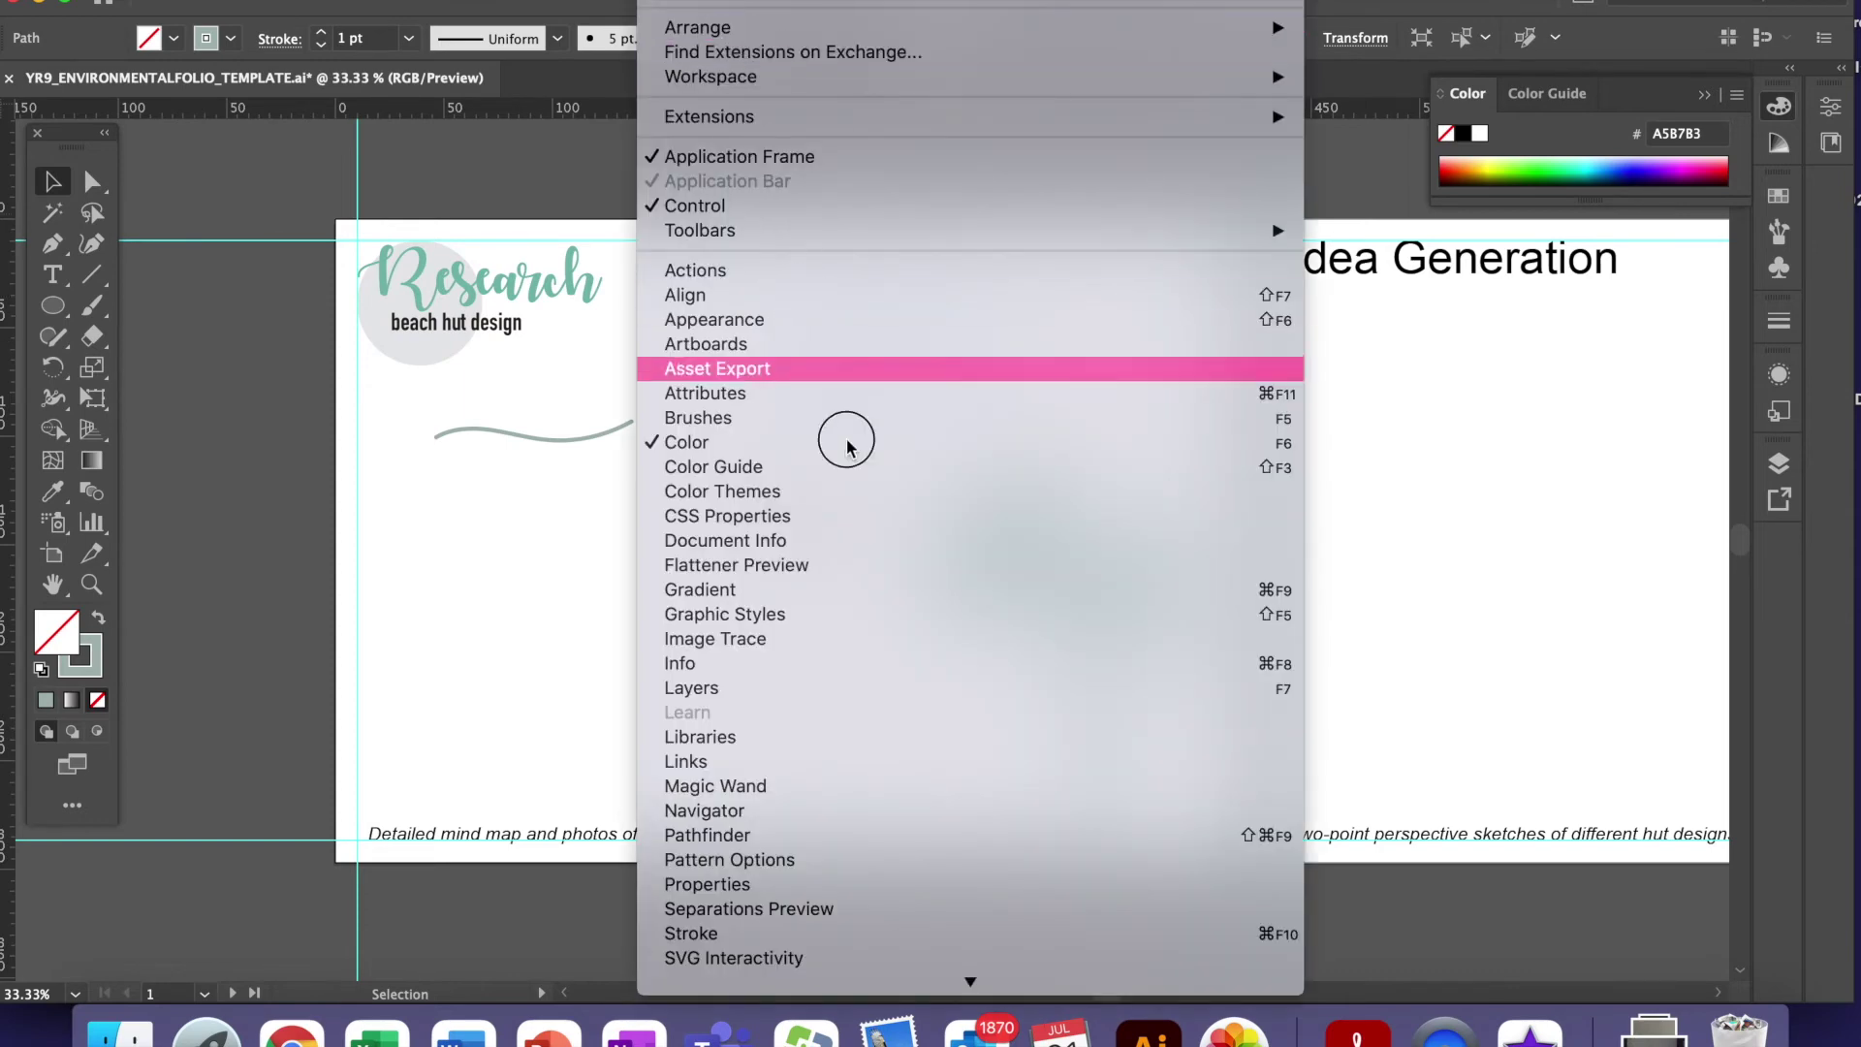
mouse_move(884, 1008)
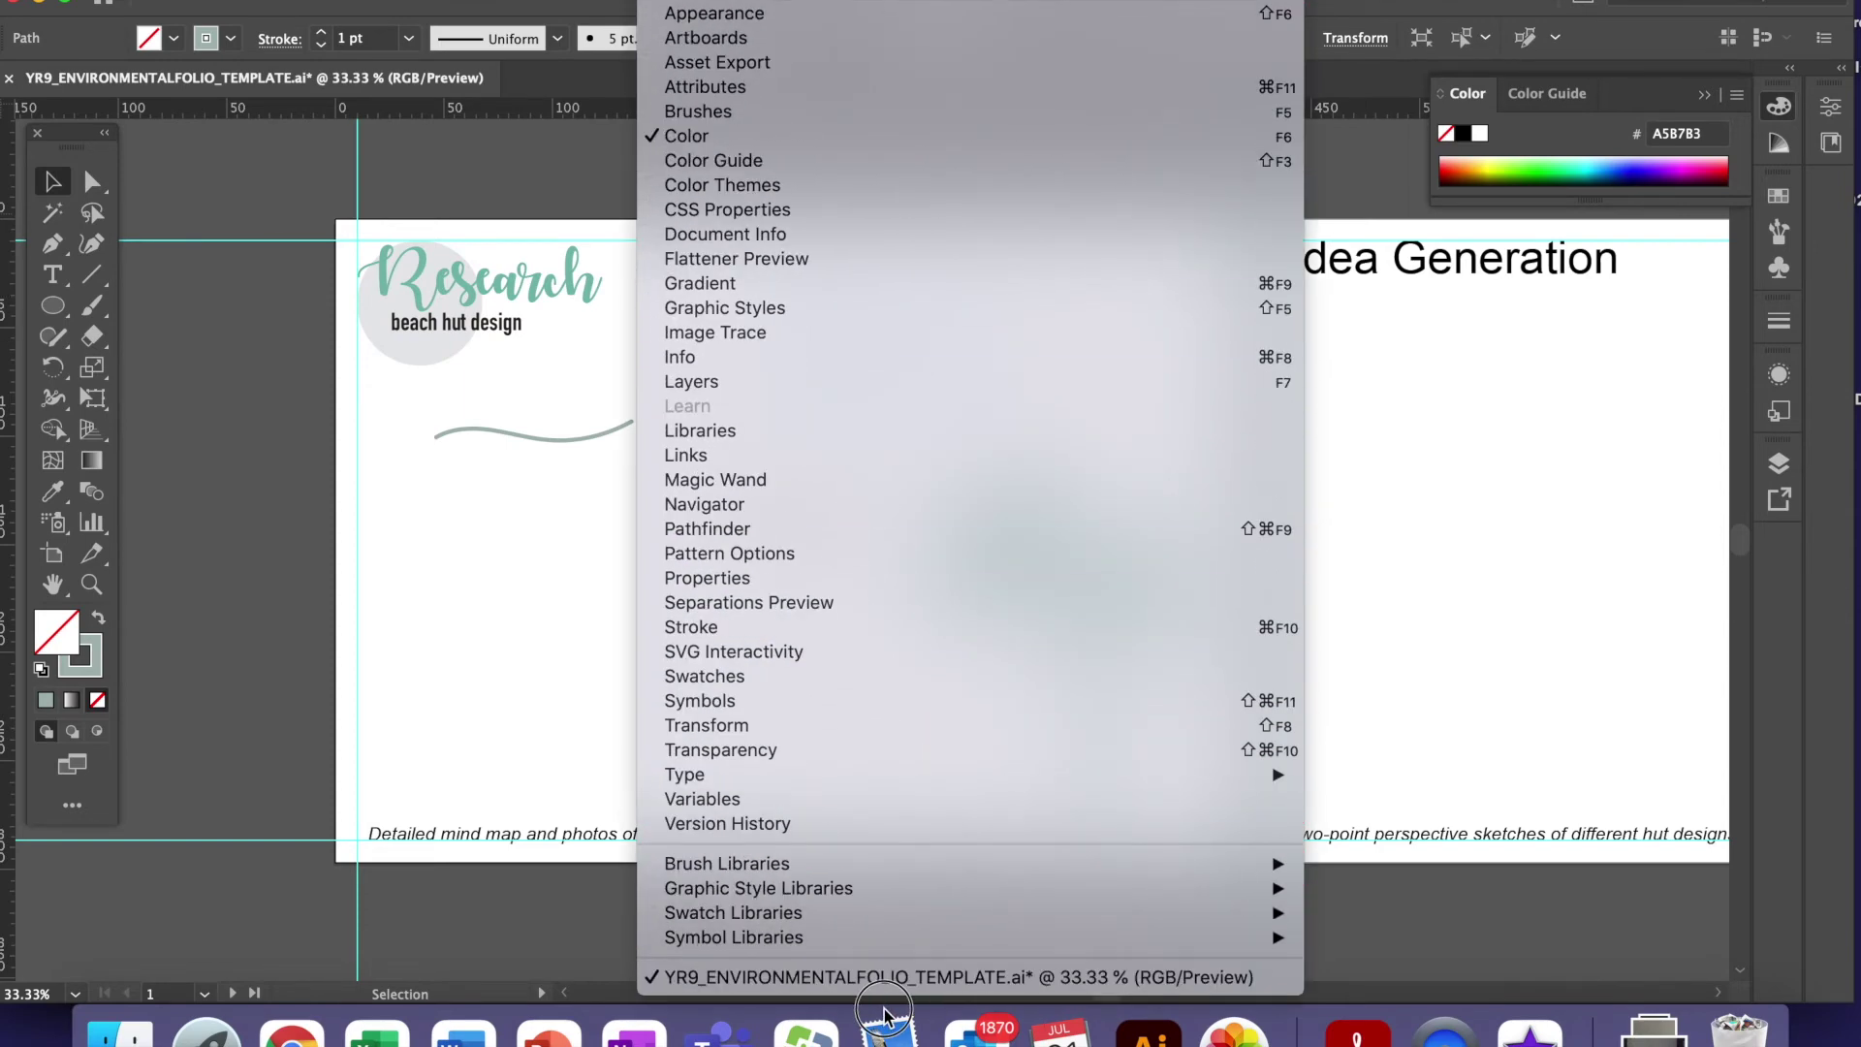
mouse_move(1215, 887)
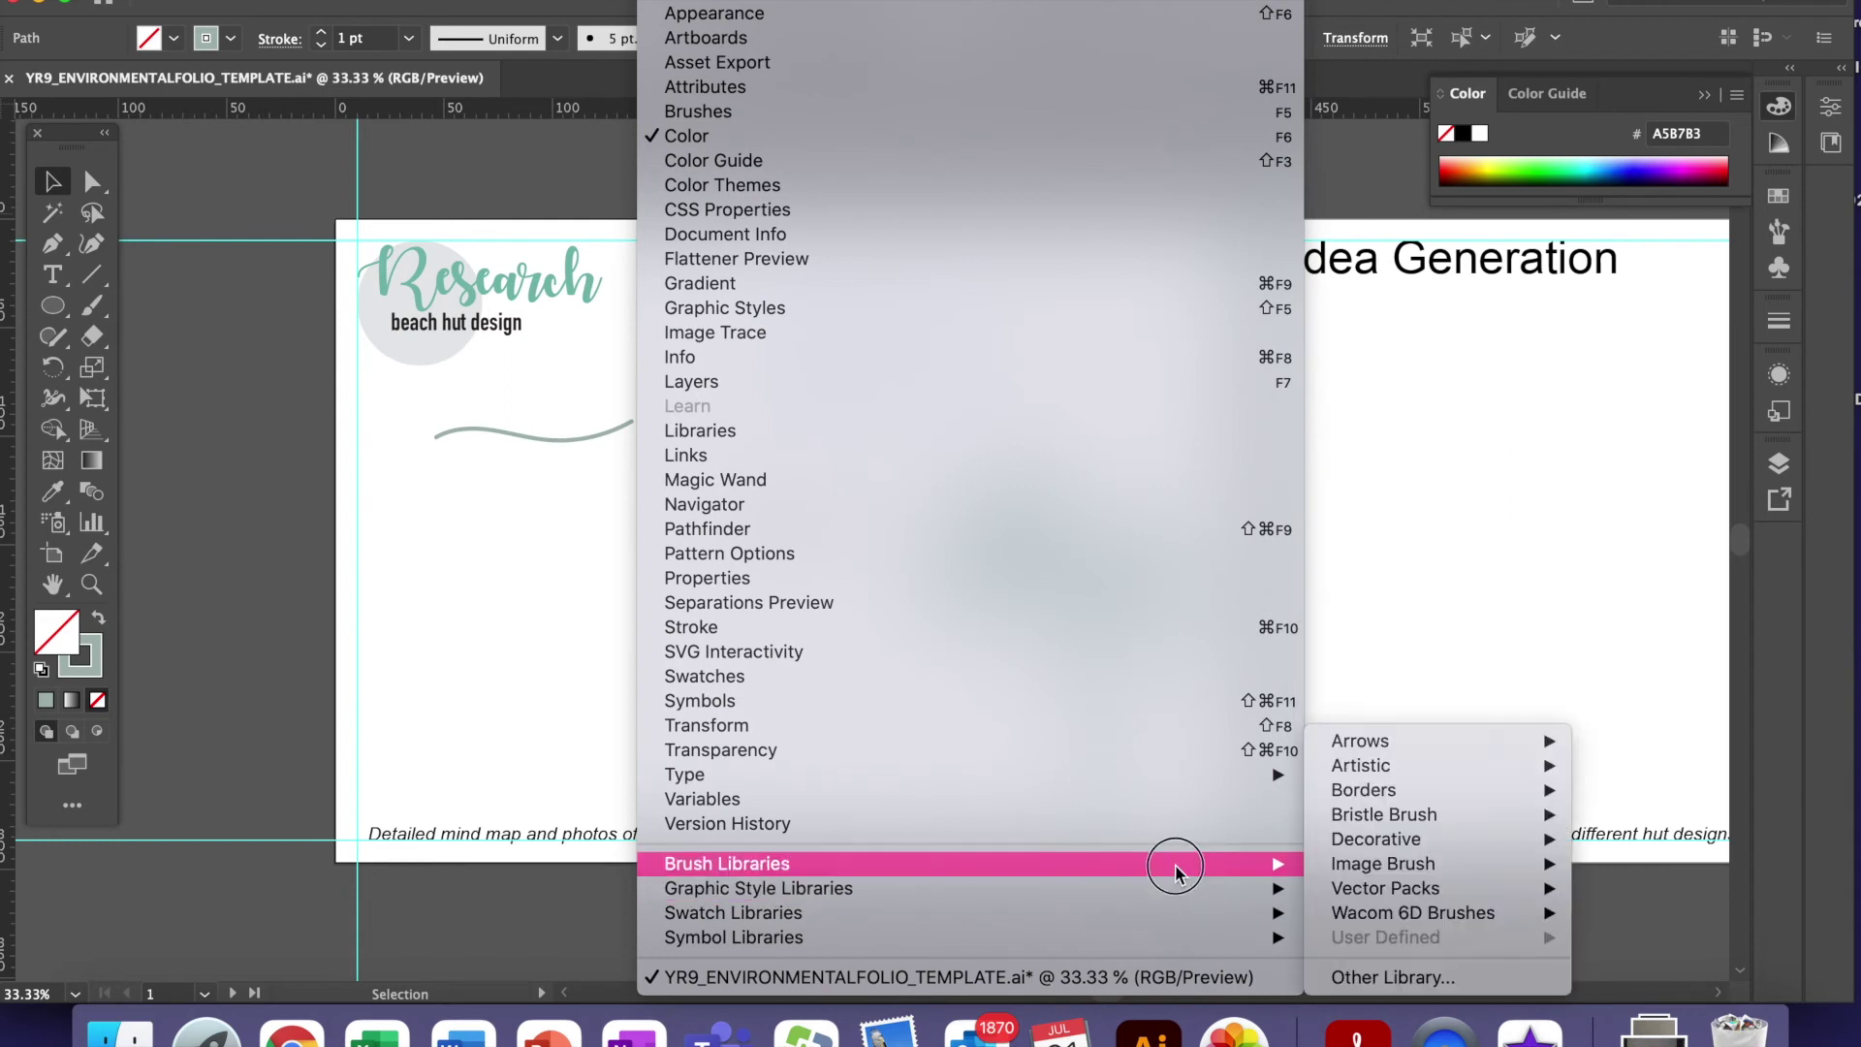
mouse_move(1394, 772)
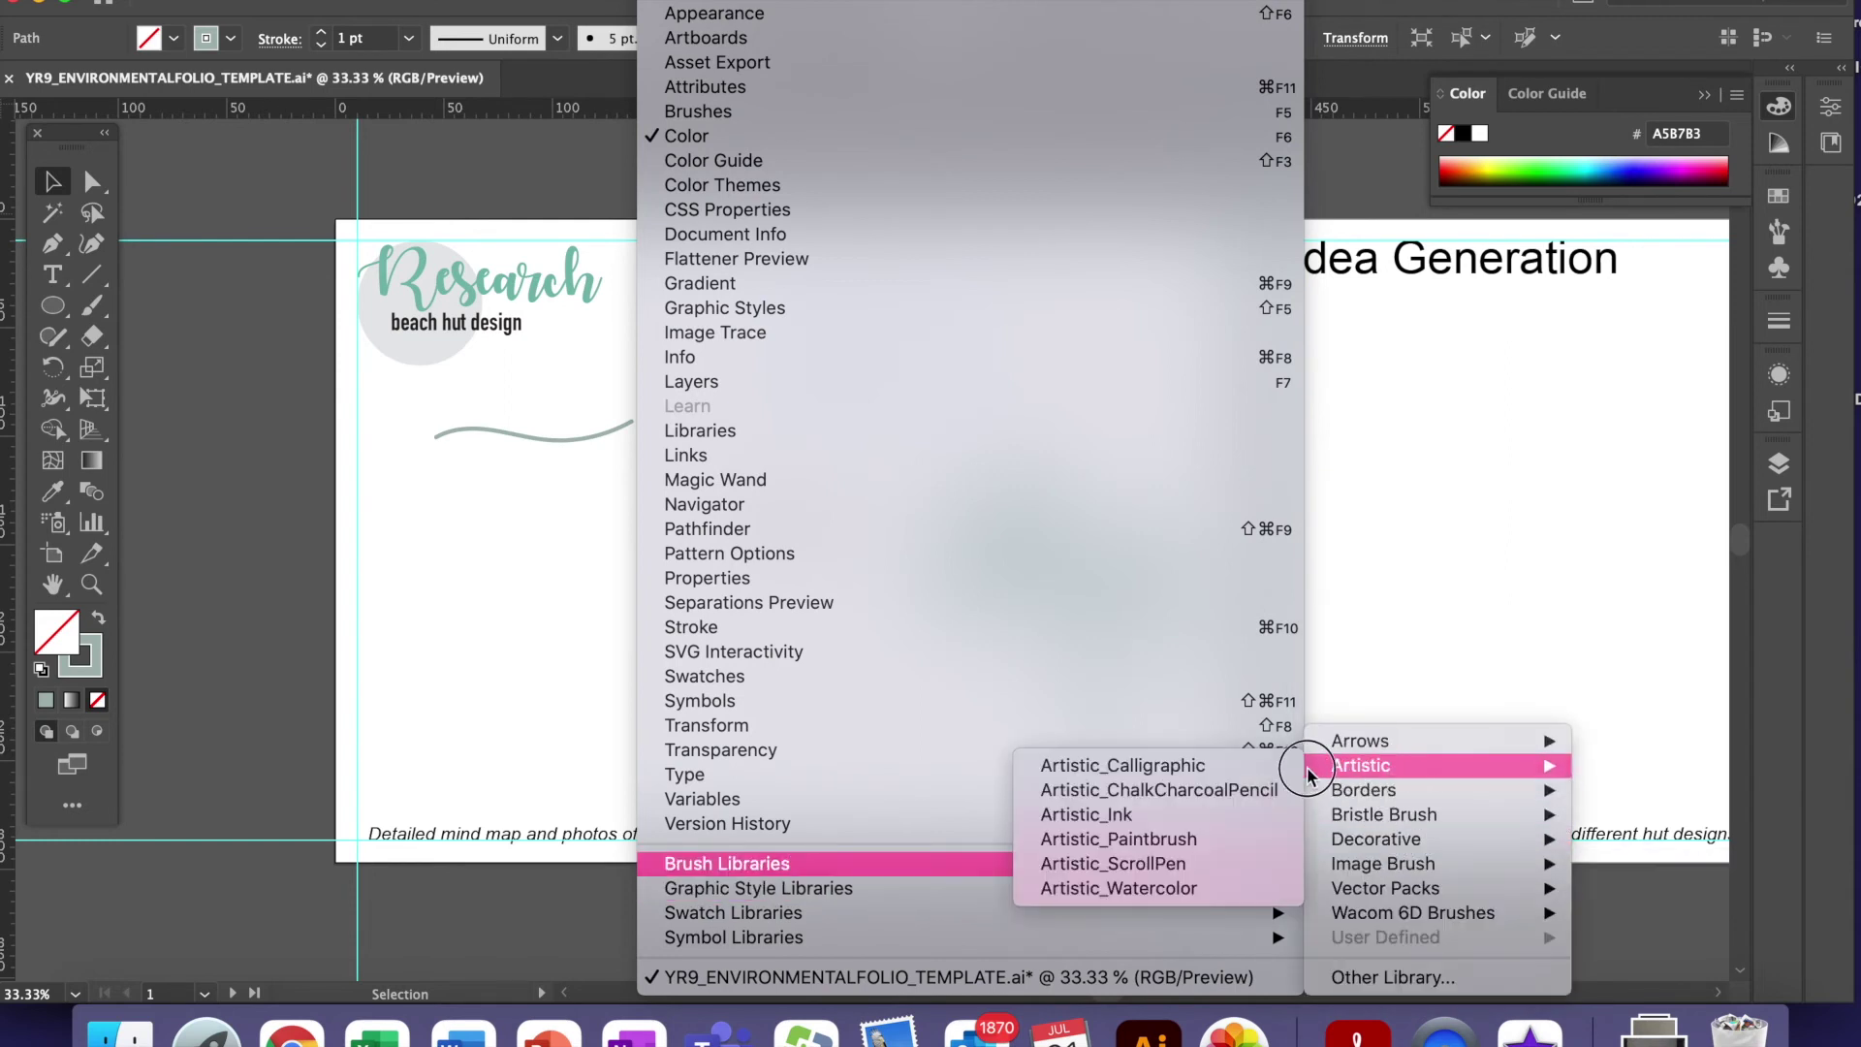
click(1202, 887)
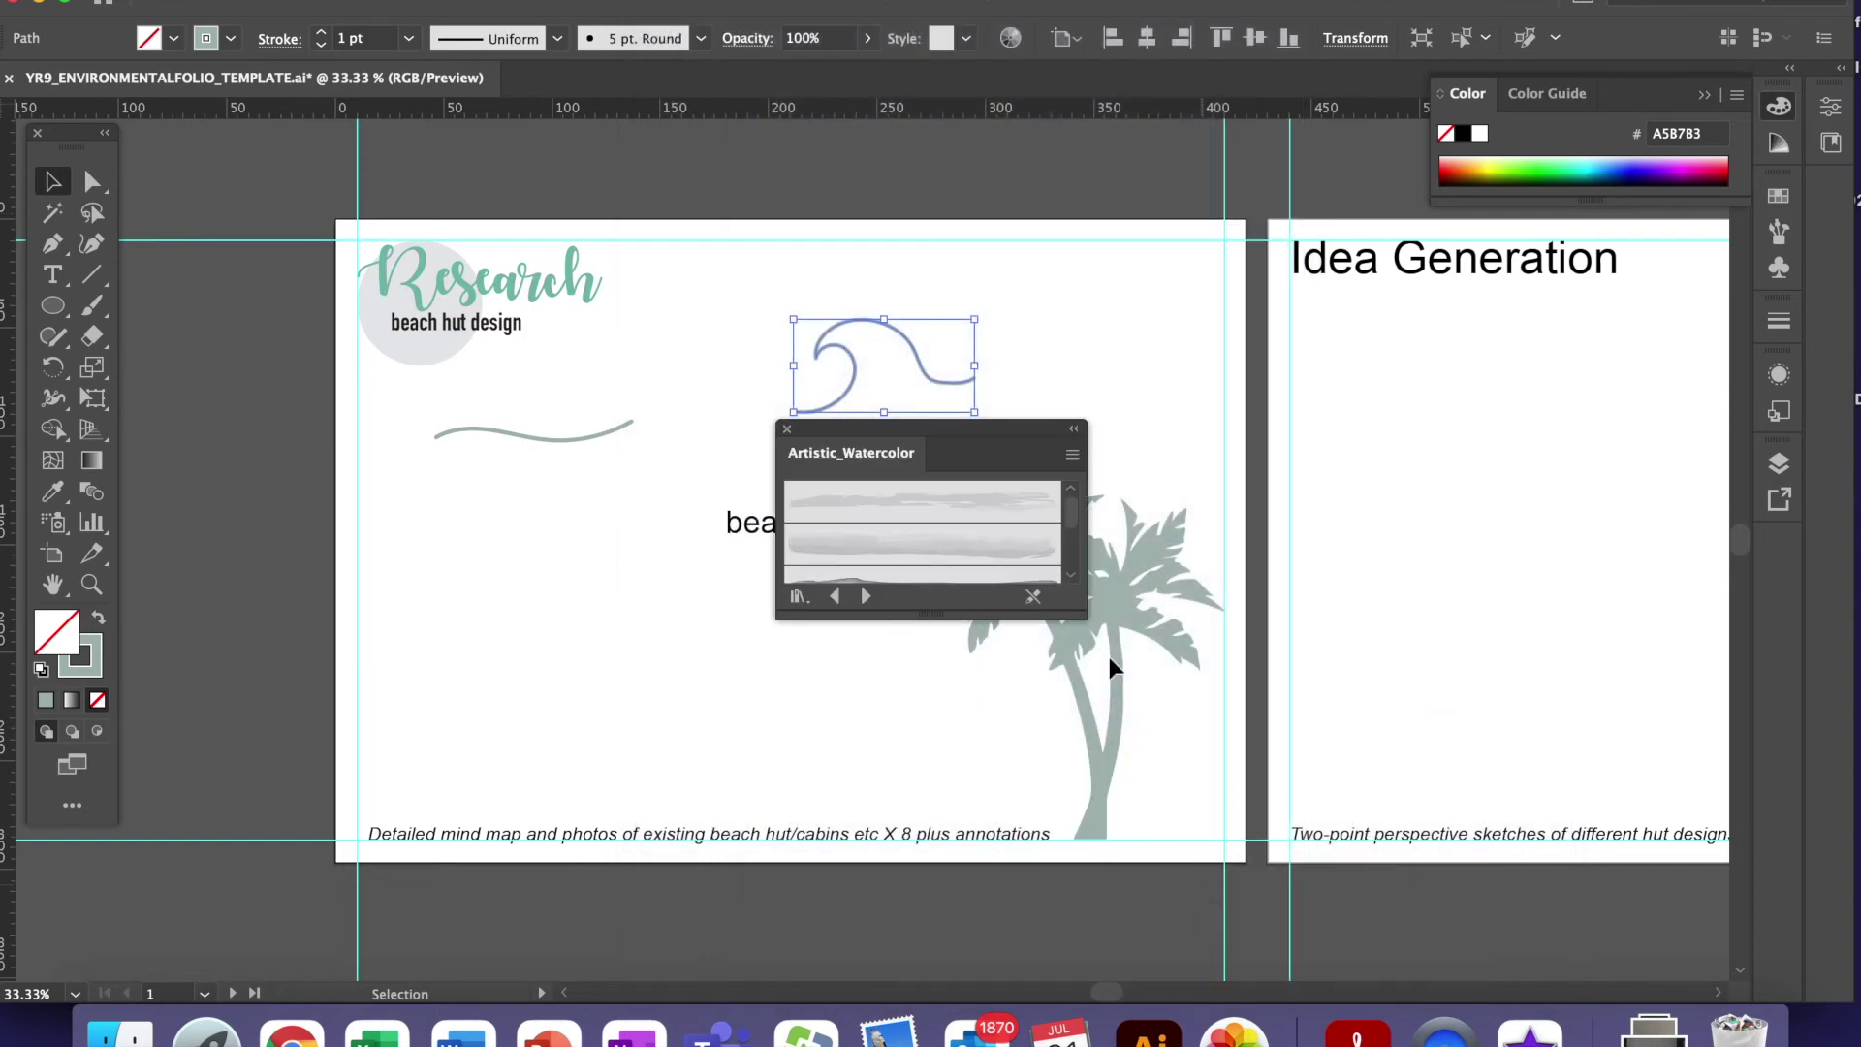
scroll(1082, 525, down, 3)
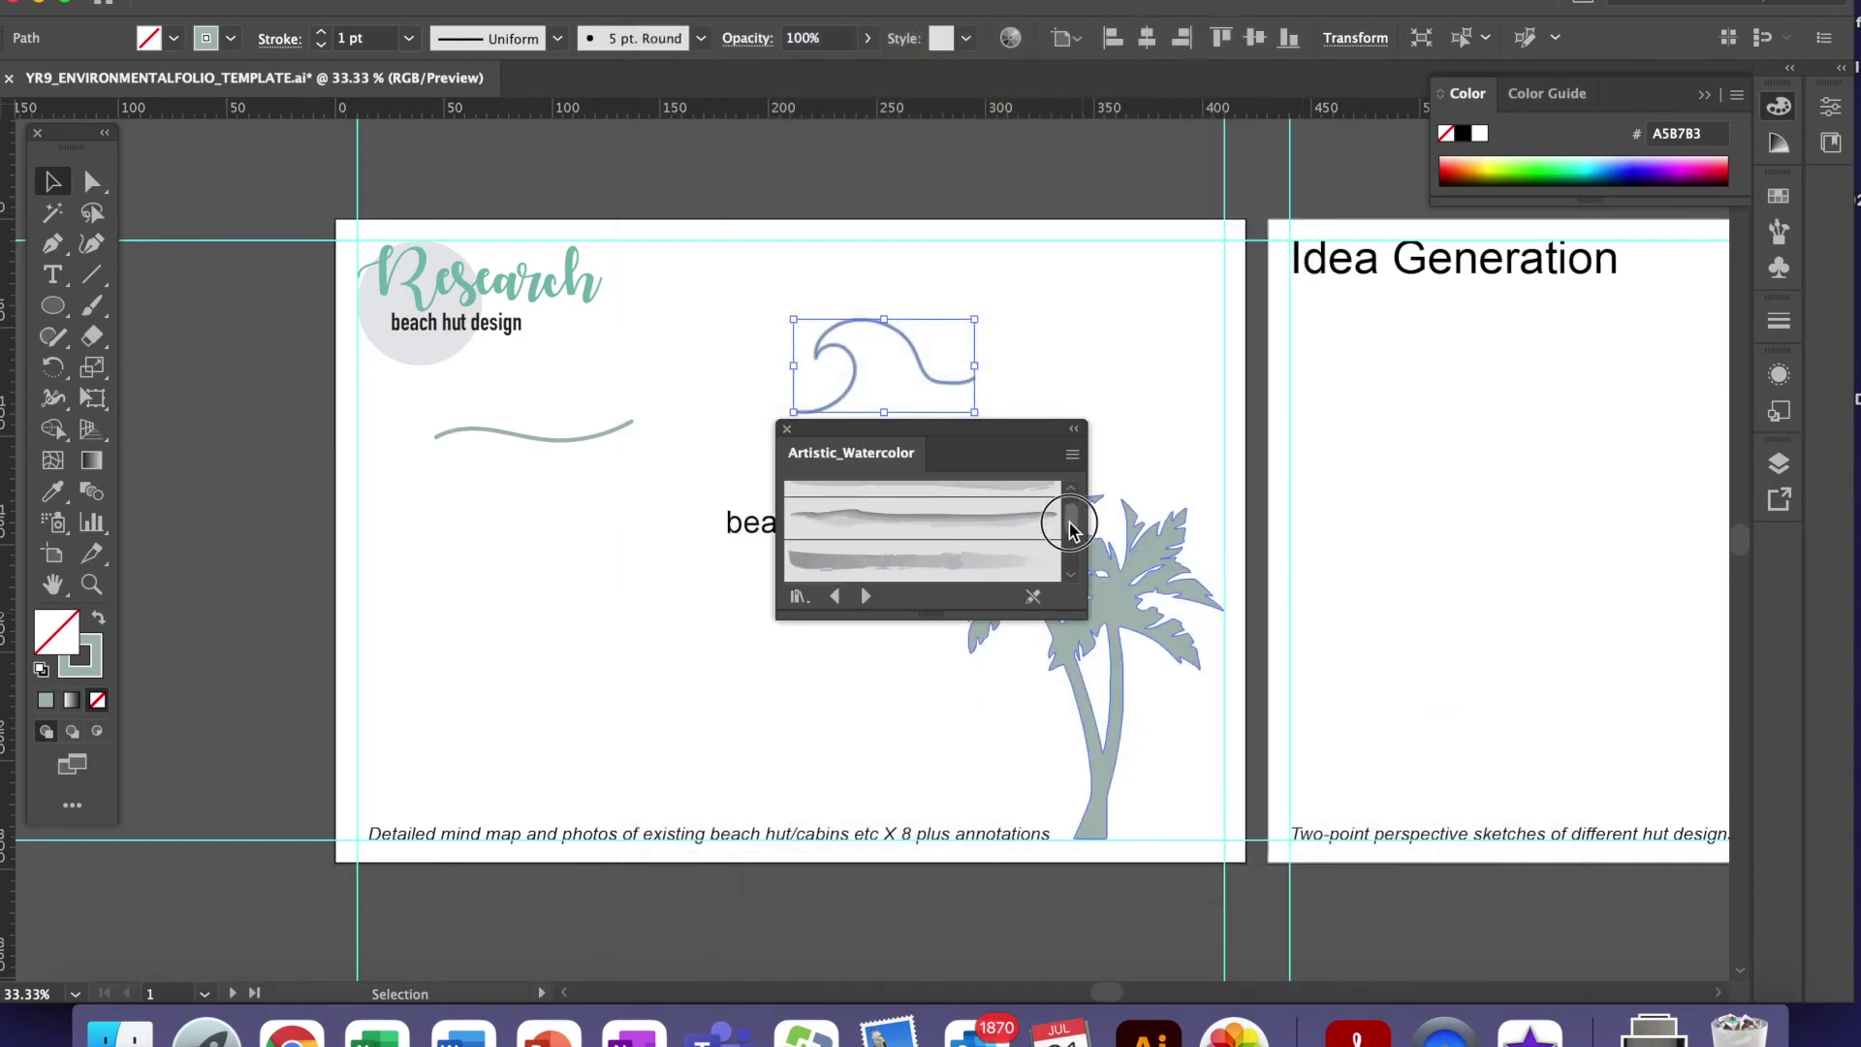
click(947, 552)
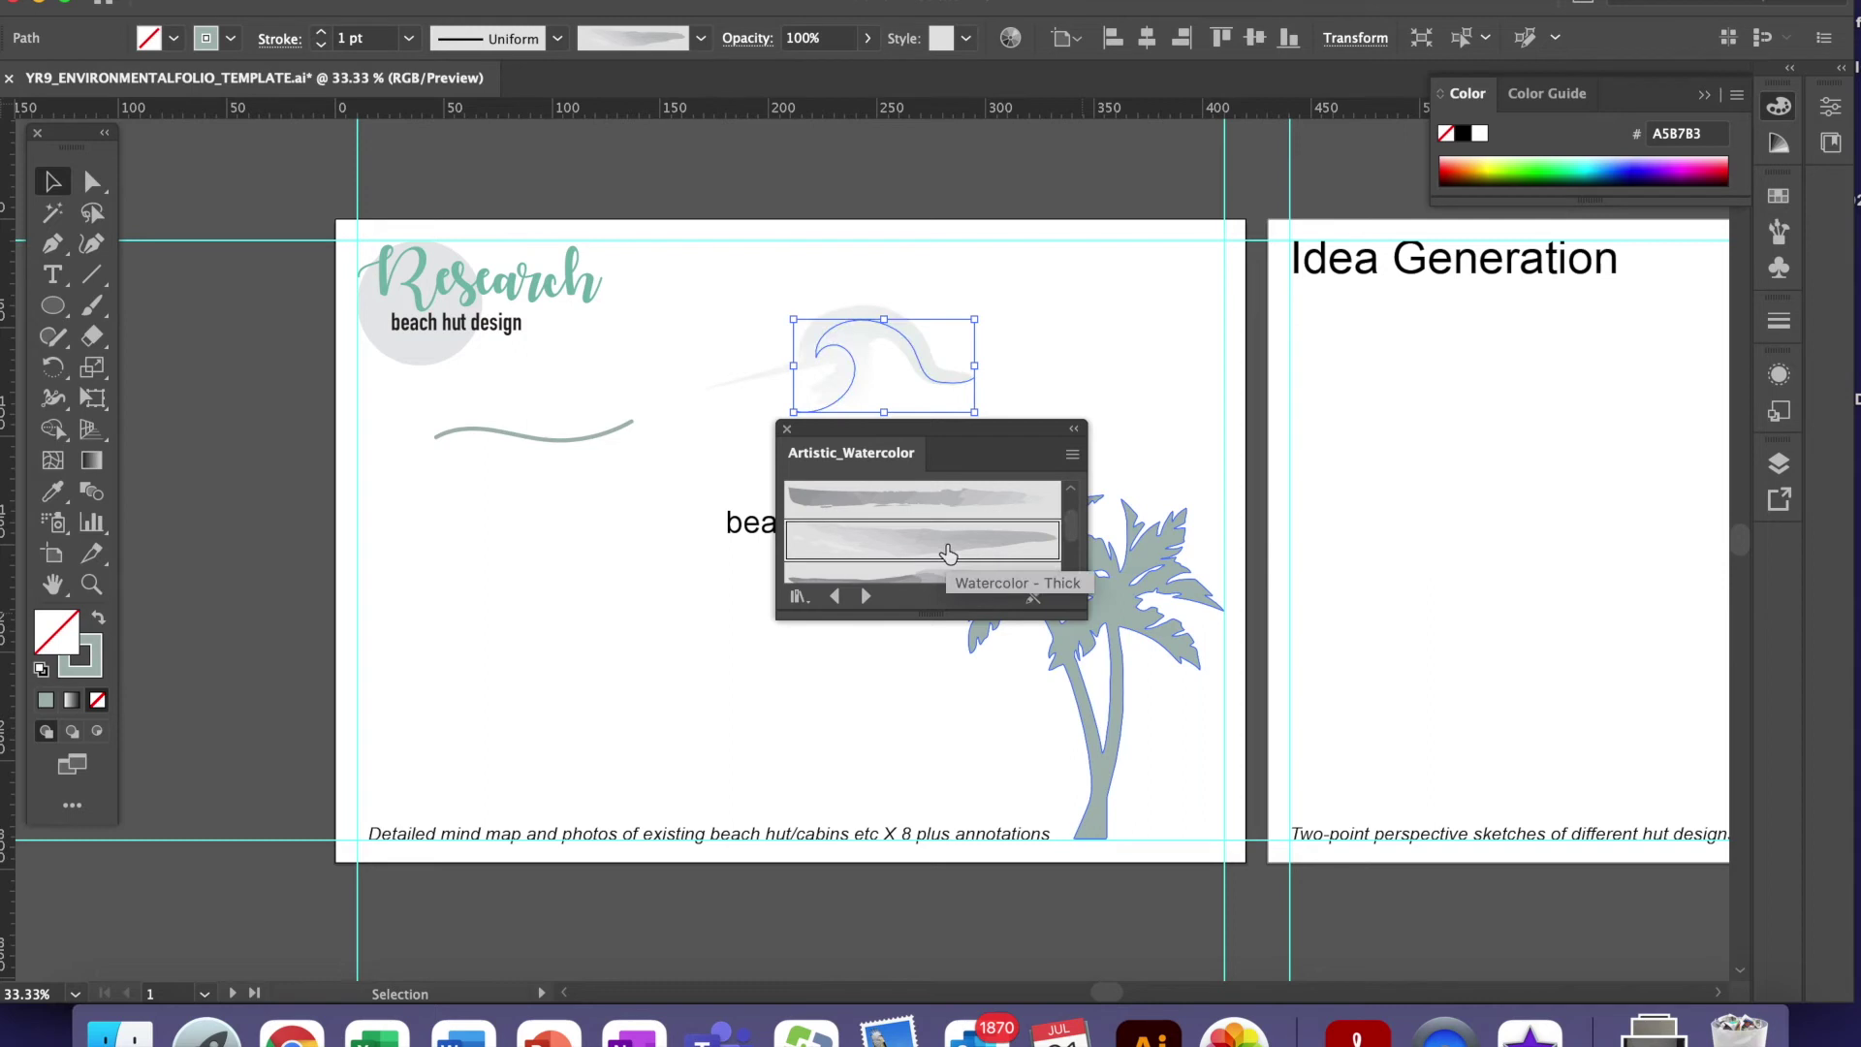
click(940, 574)
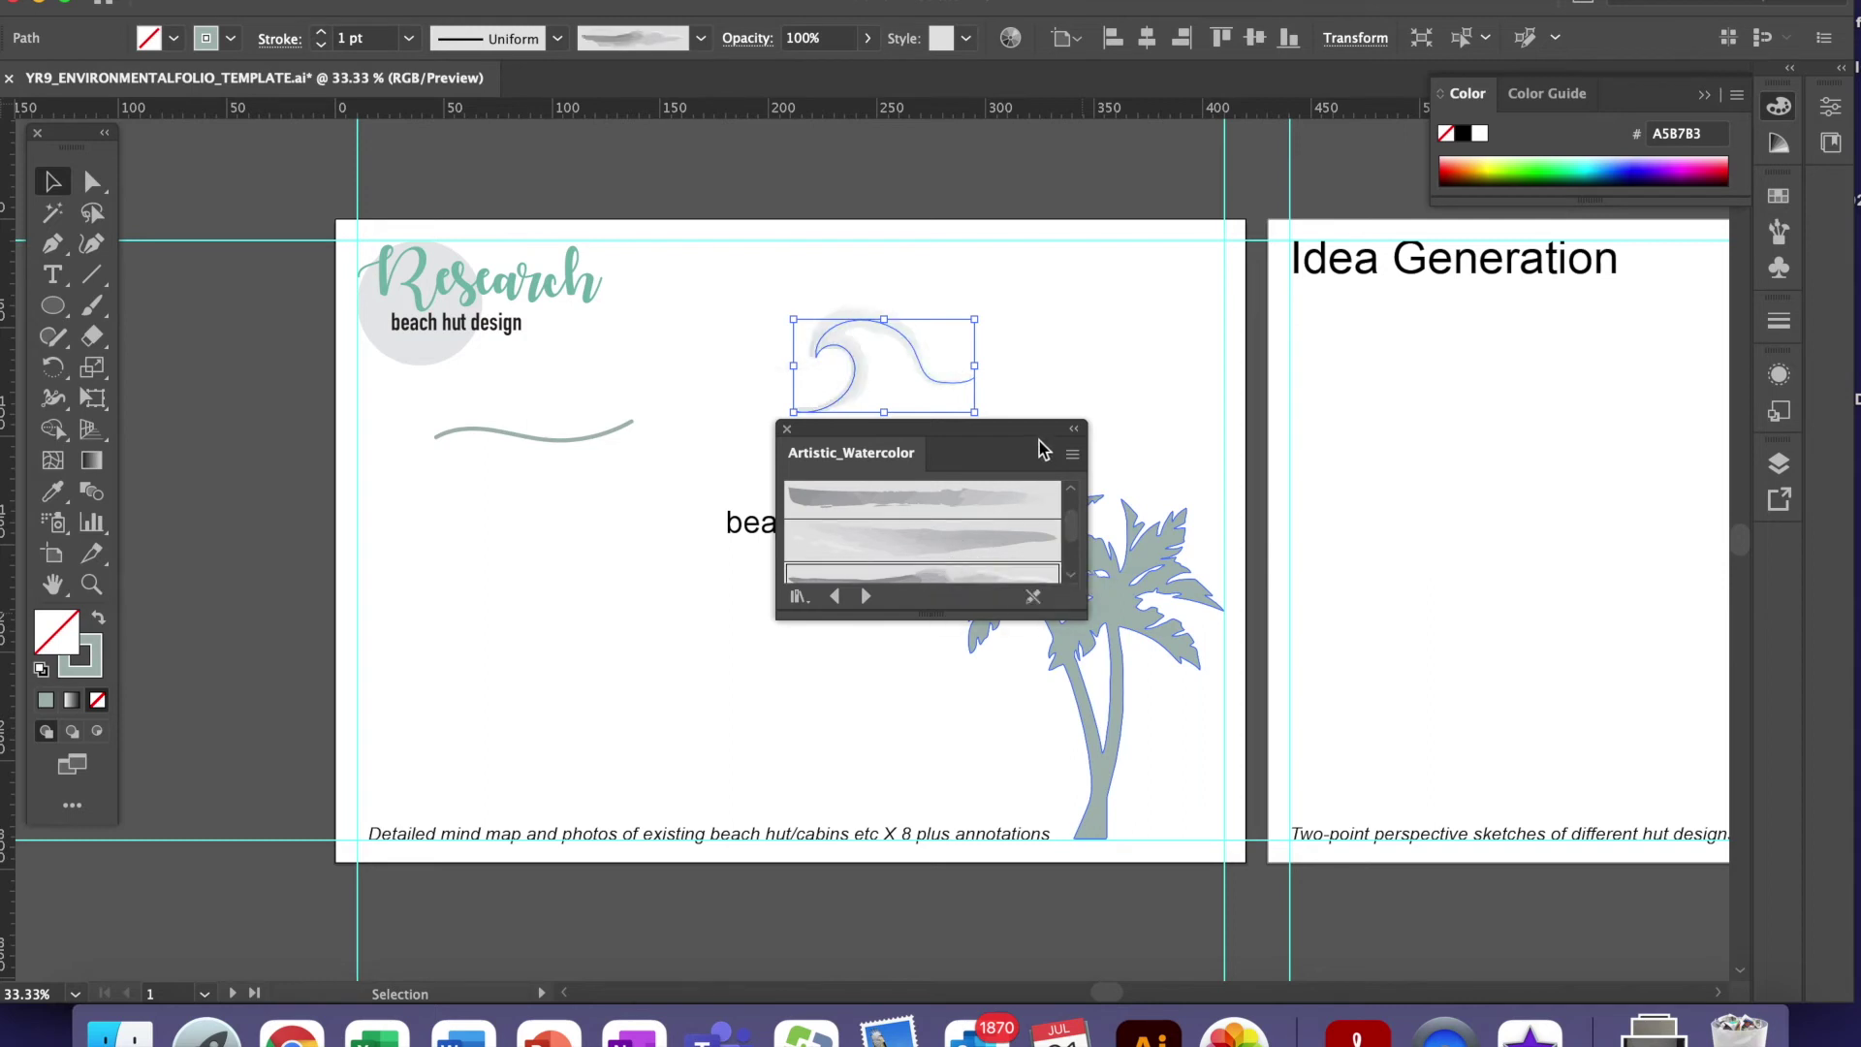
- Color the curling wave's stroke with the saved teal swatch
click(1779, 198)
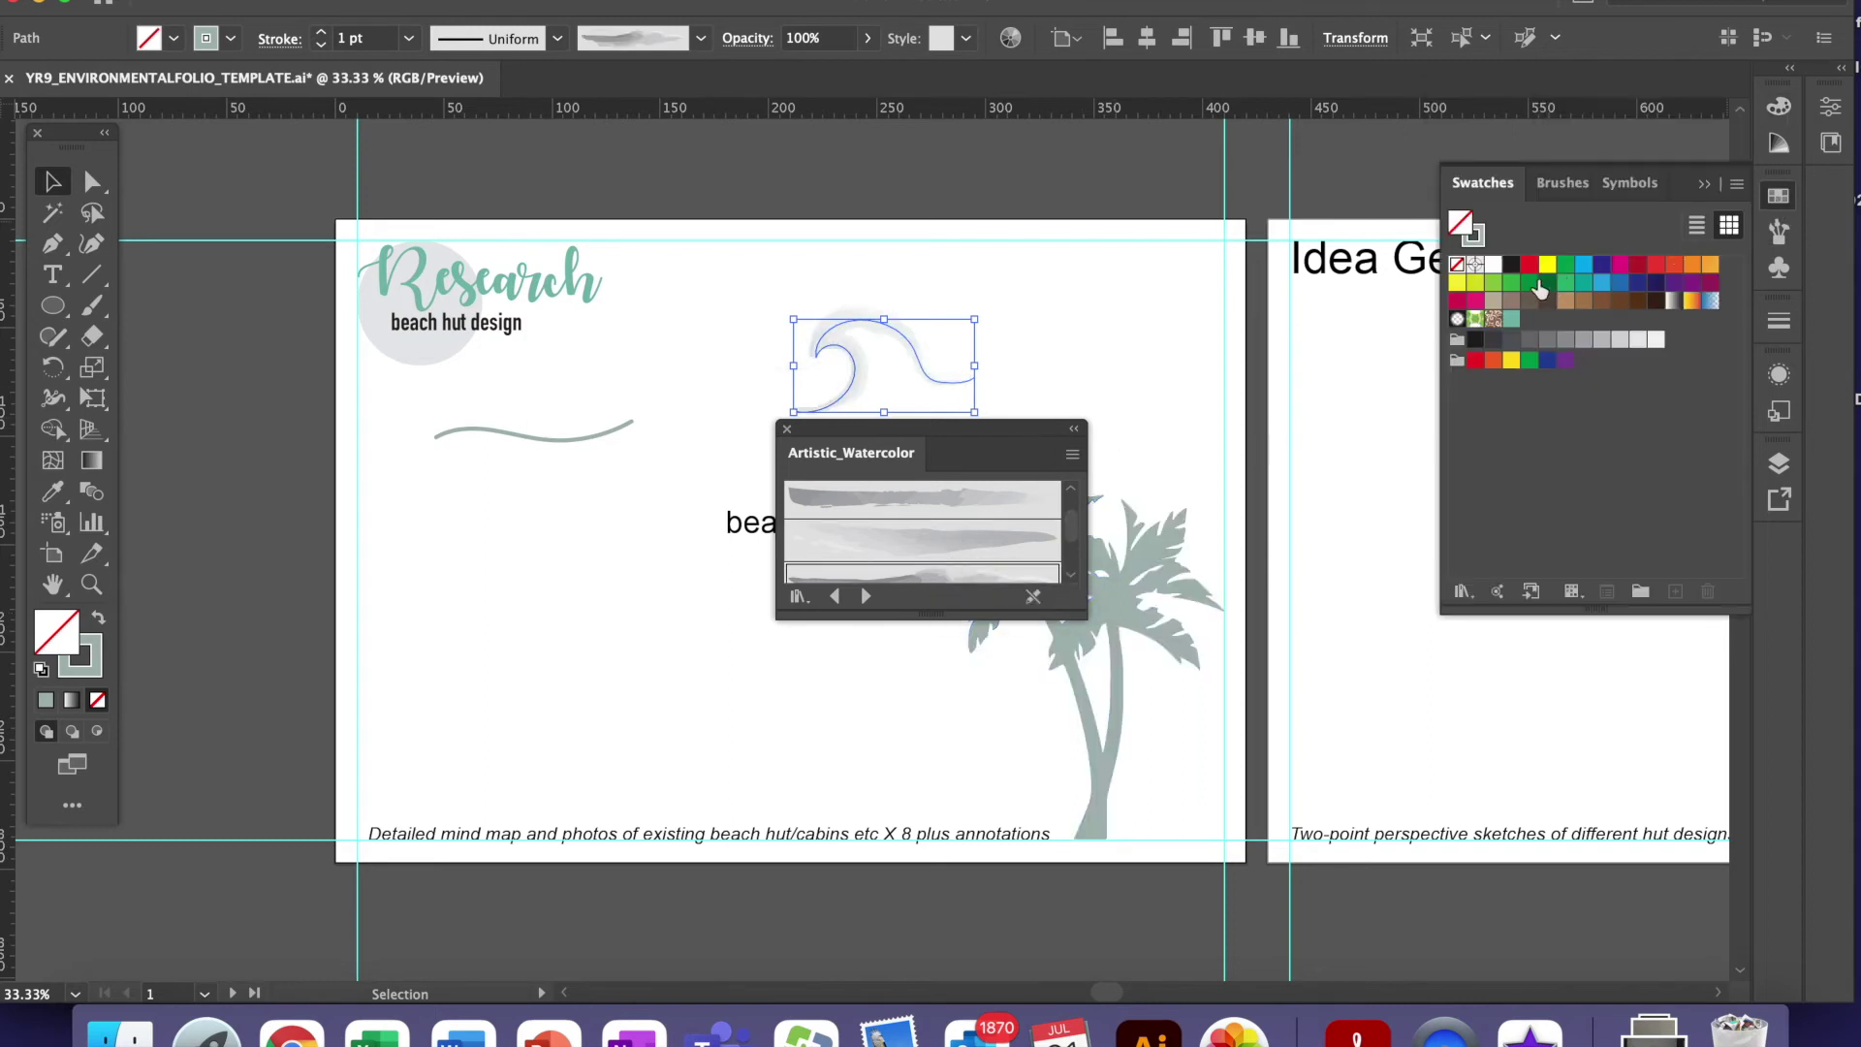
click(1474, 235)
click(1512, 319)
- Delete the curling wave and apply the Watercolor - Thick brush to the wavy line below the heading
drag(975, 434, 1396, 406)
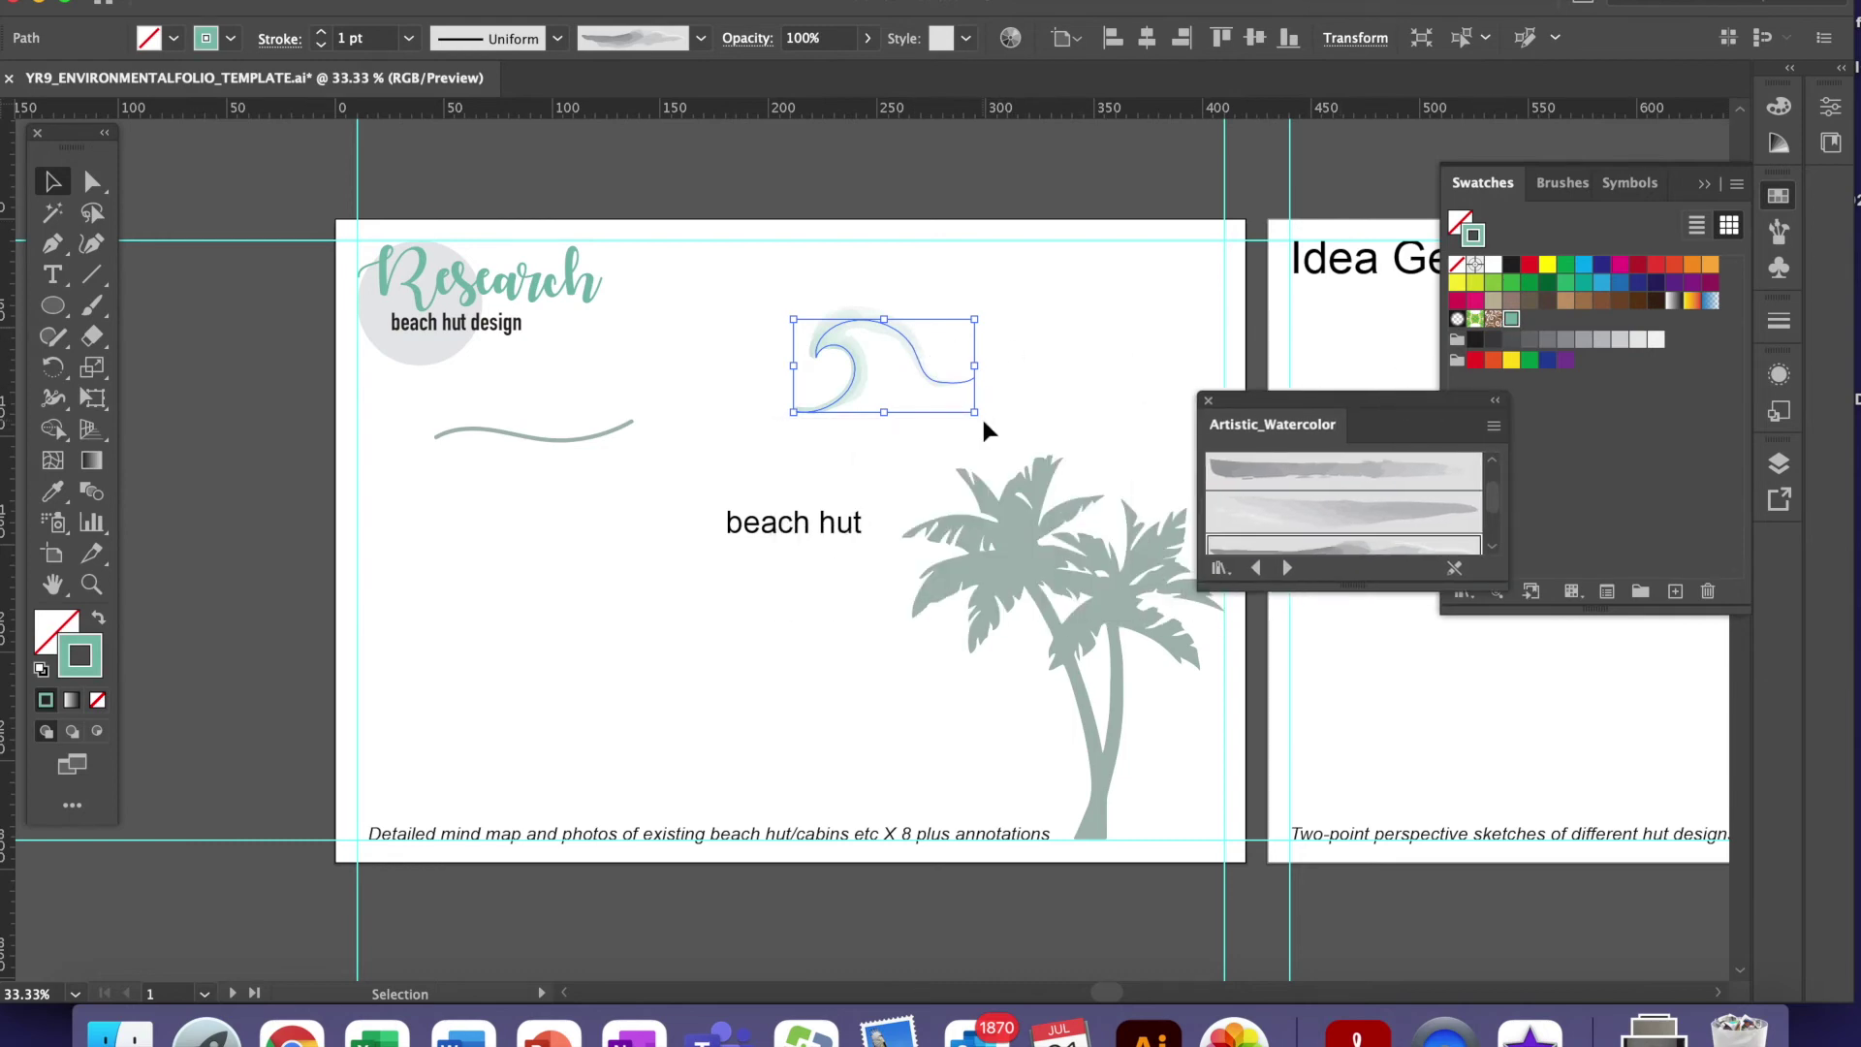
click(1289, 517)
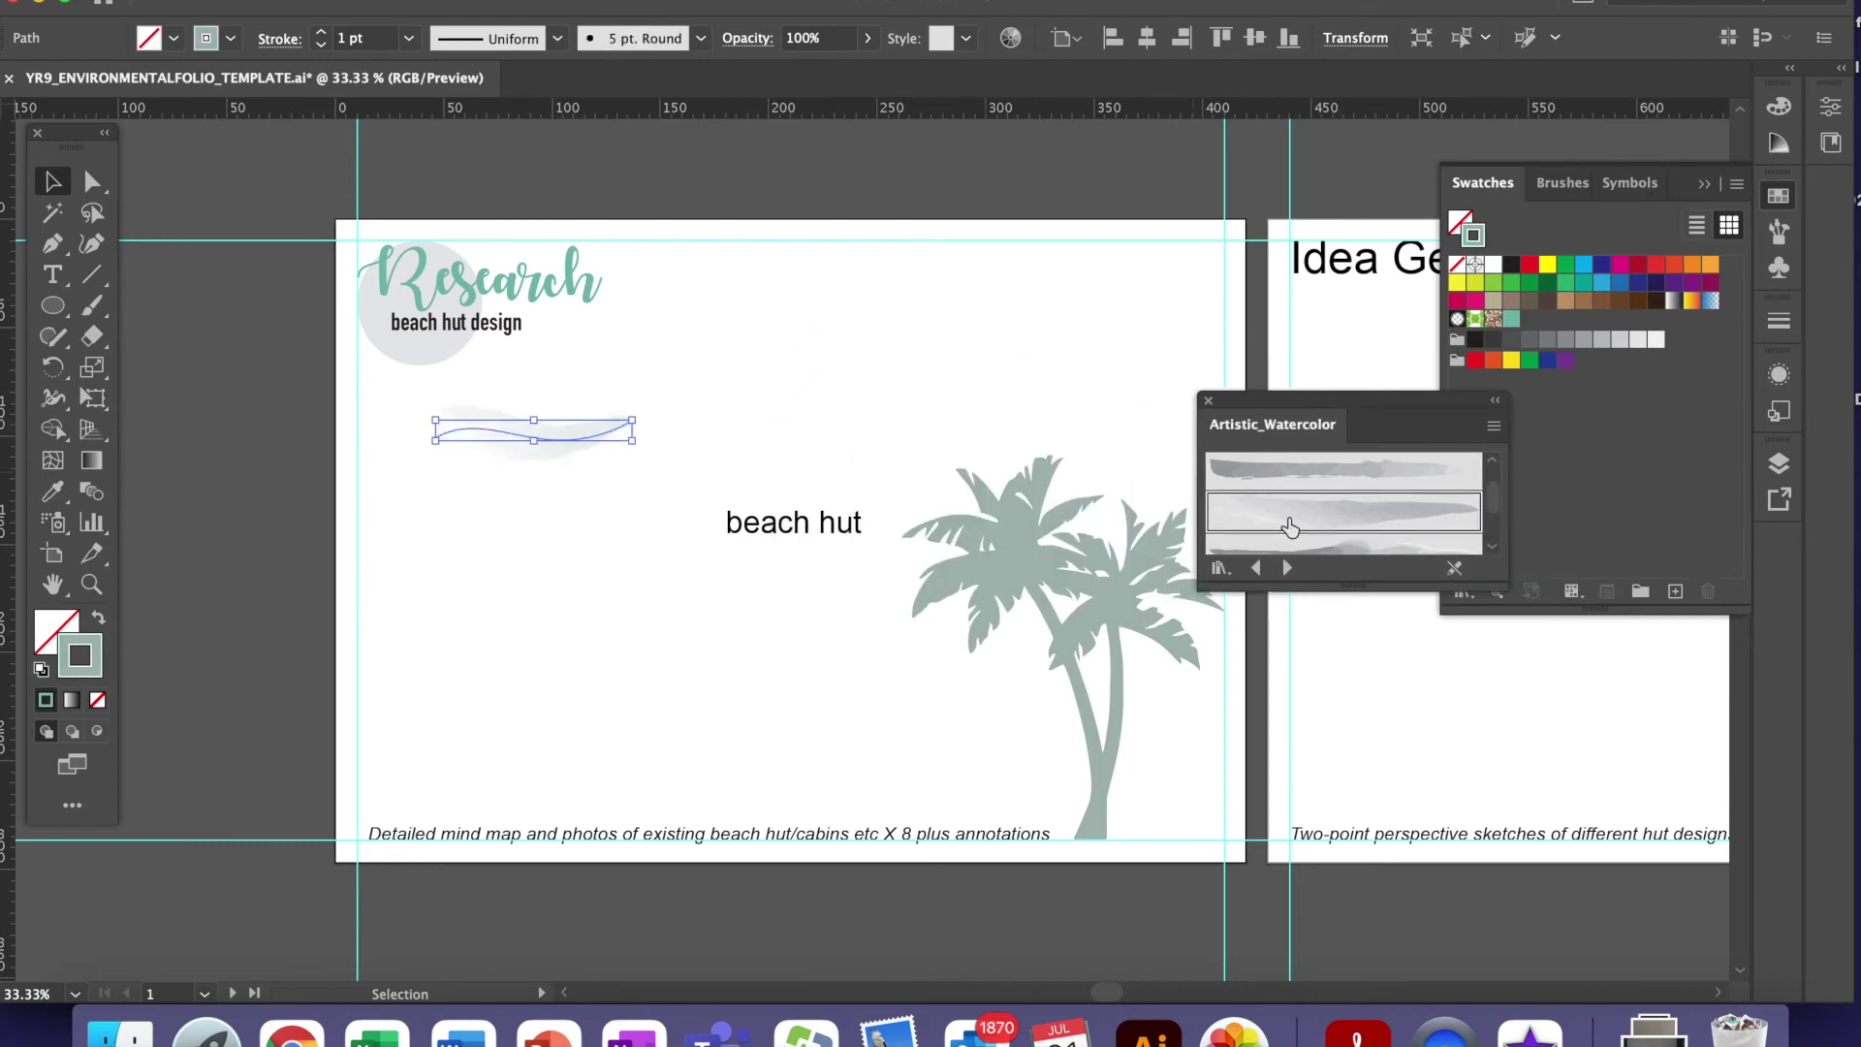
click(614, 491)
- Move the watercolor wavy line behind the Research heading and send the grey circle to the back
mouse_move(570, 442)
mouse_down()
mouse_move(581, 386)
mouse_move(503, 347)
mouse_up()
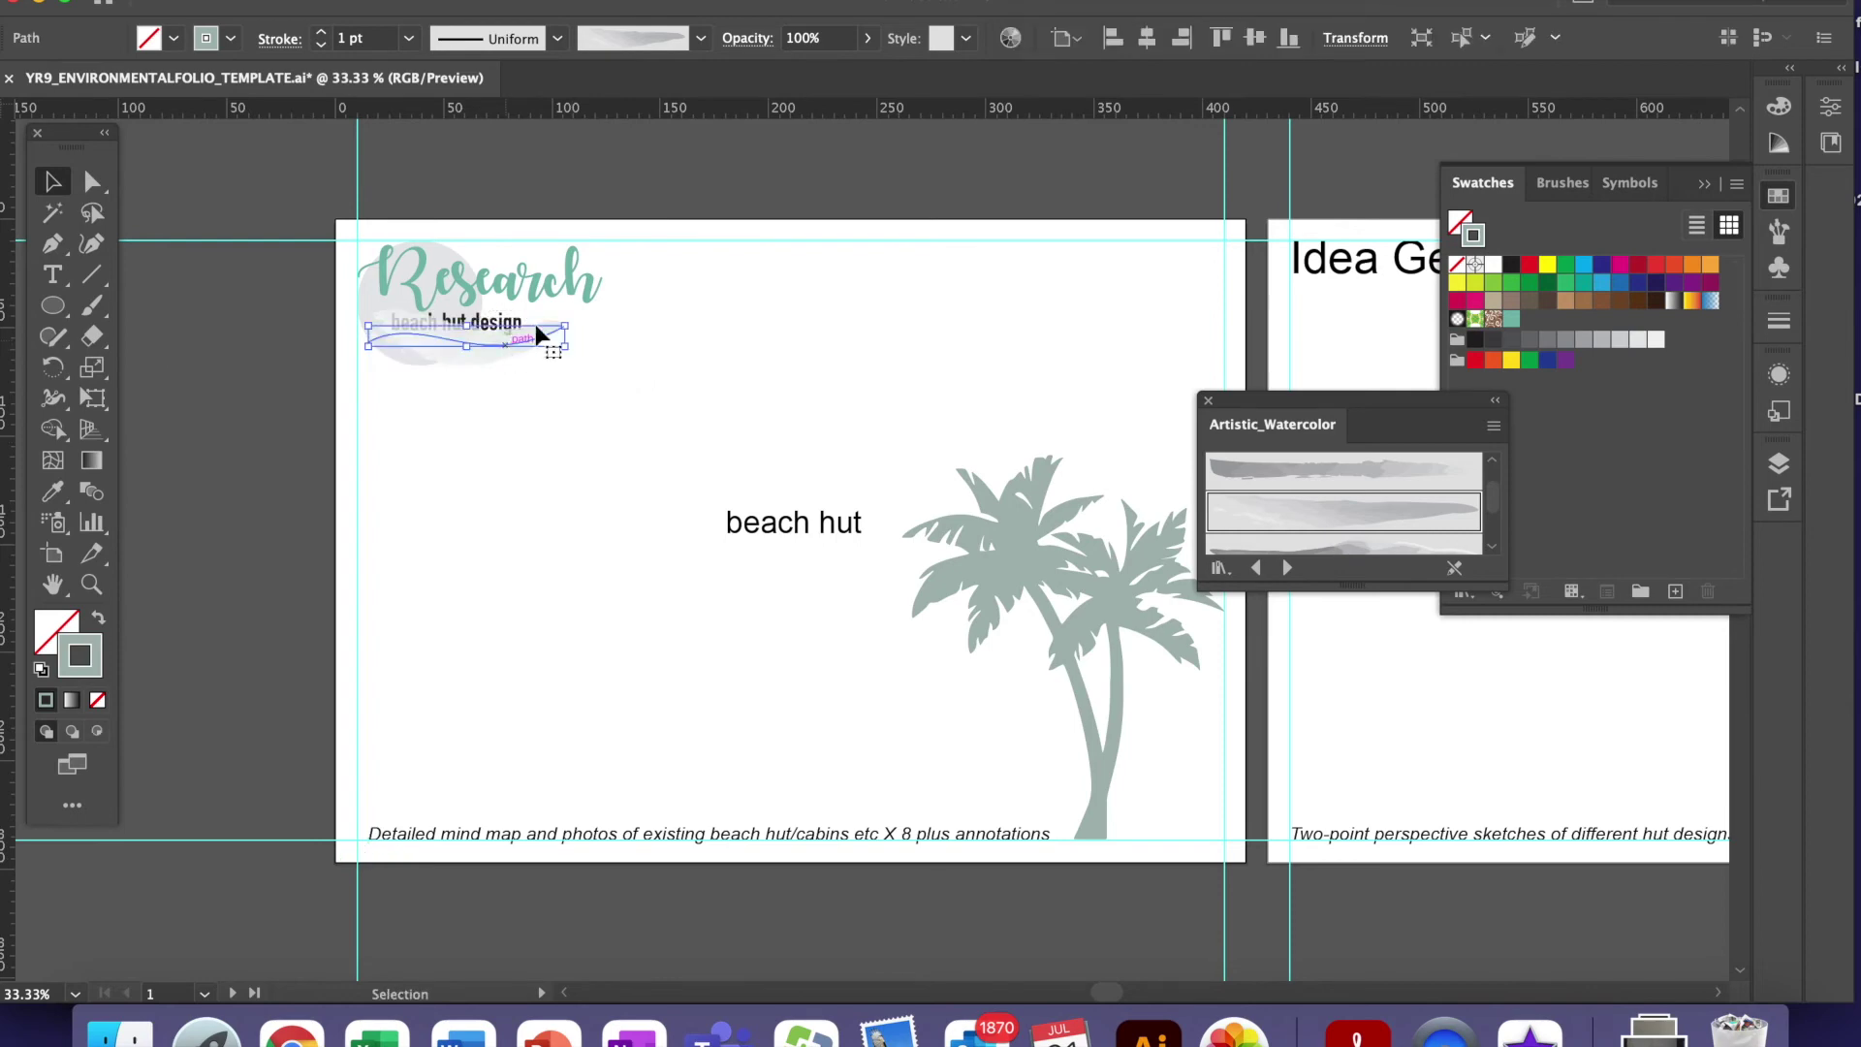
click(432, 407)
click(399, 364)
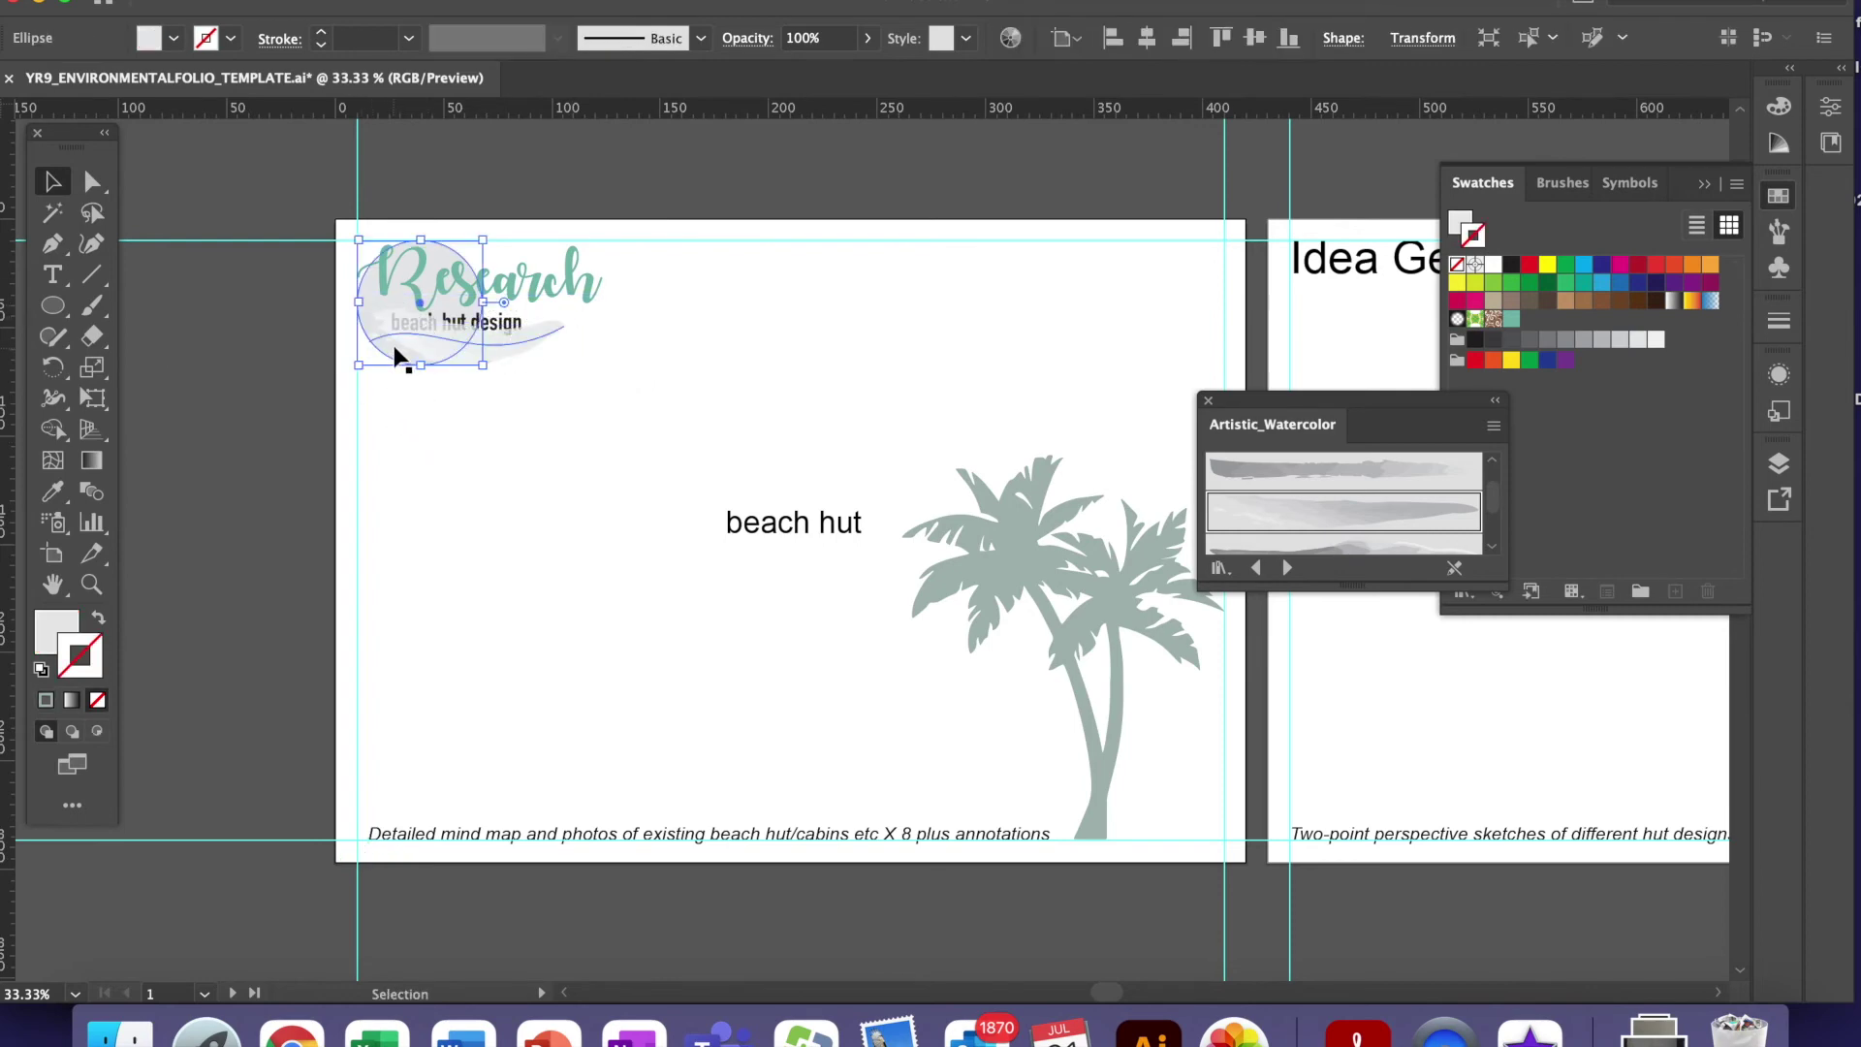
click(310, 0)
mouse_move(344, 20)
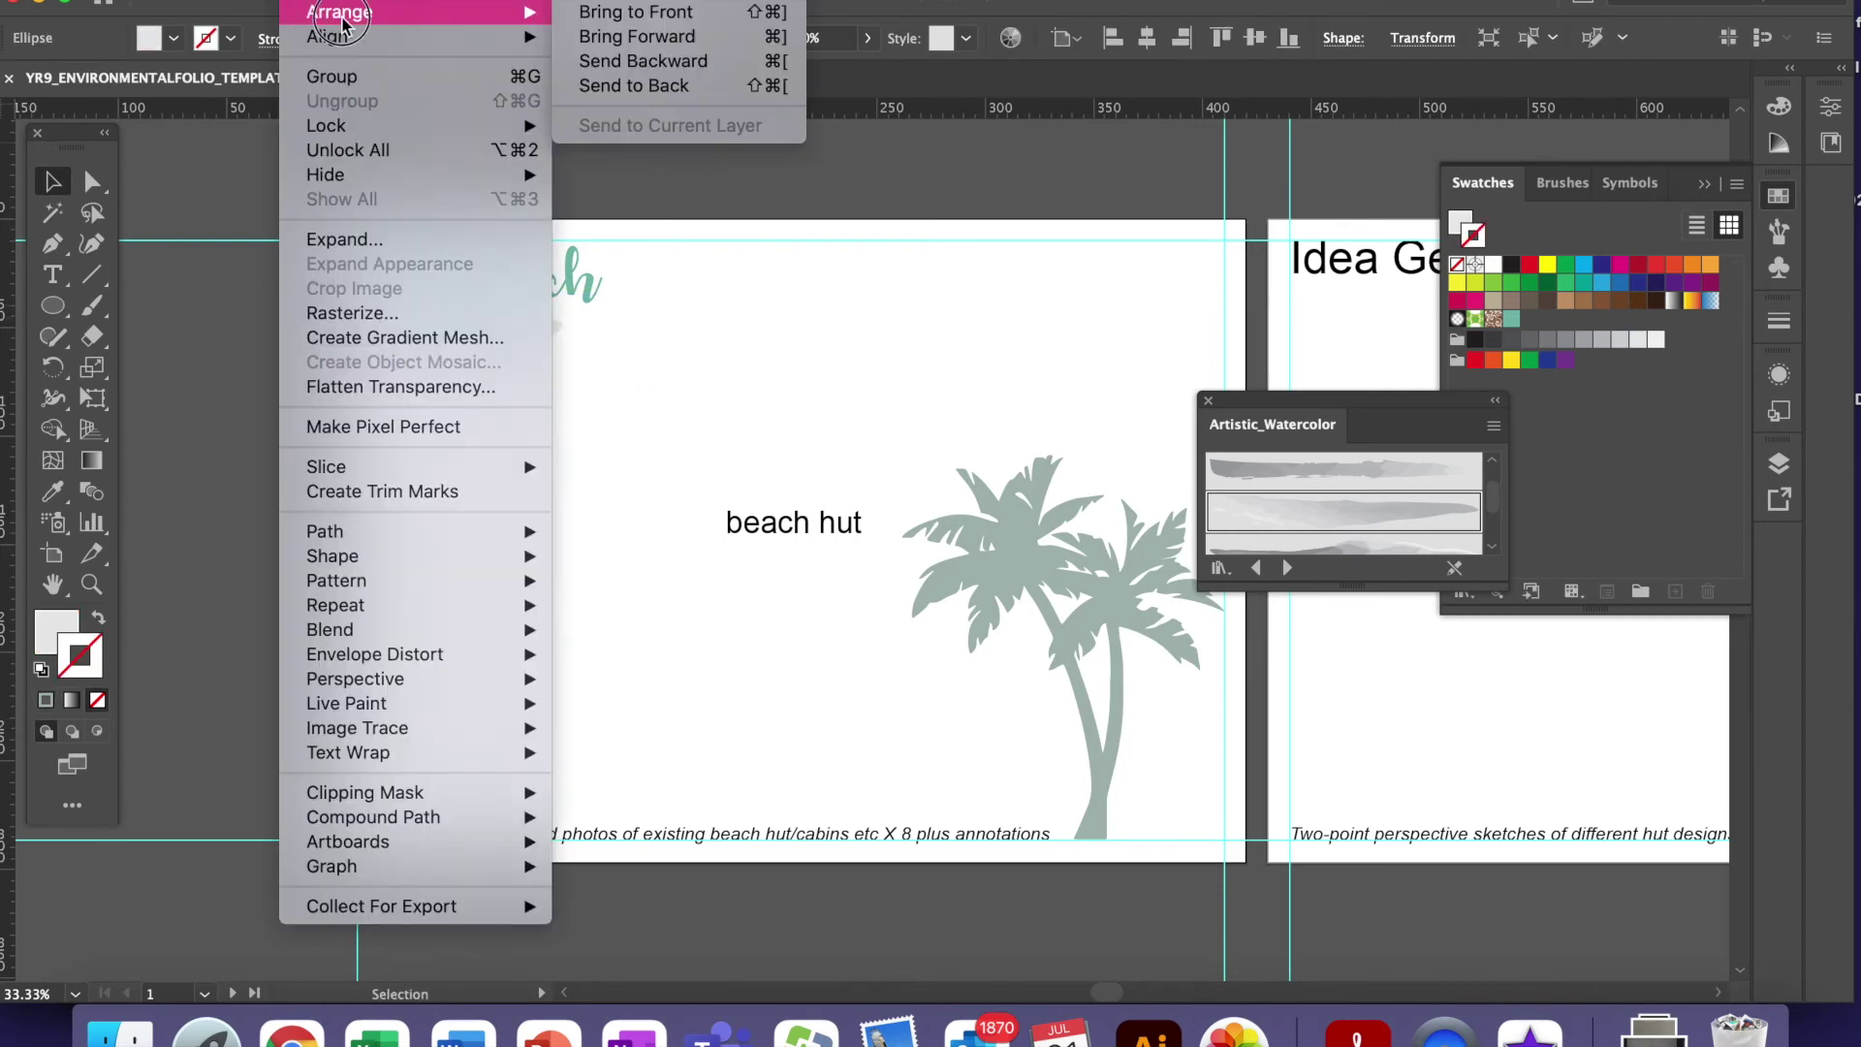
click(765, 90)
click(676, 570)
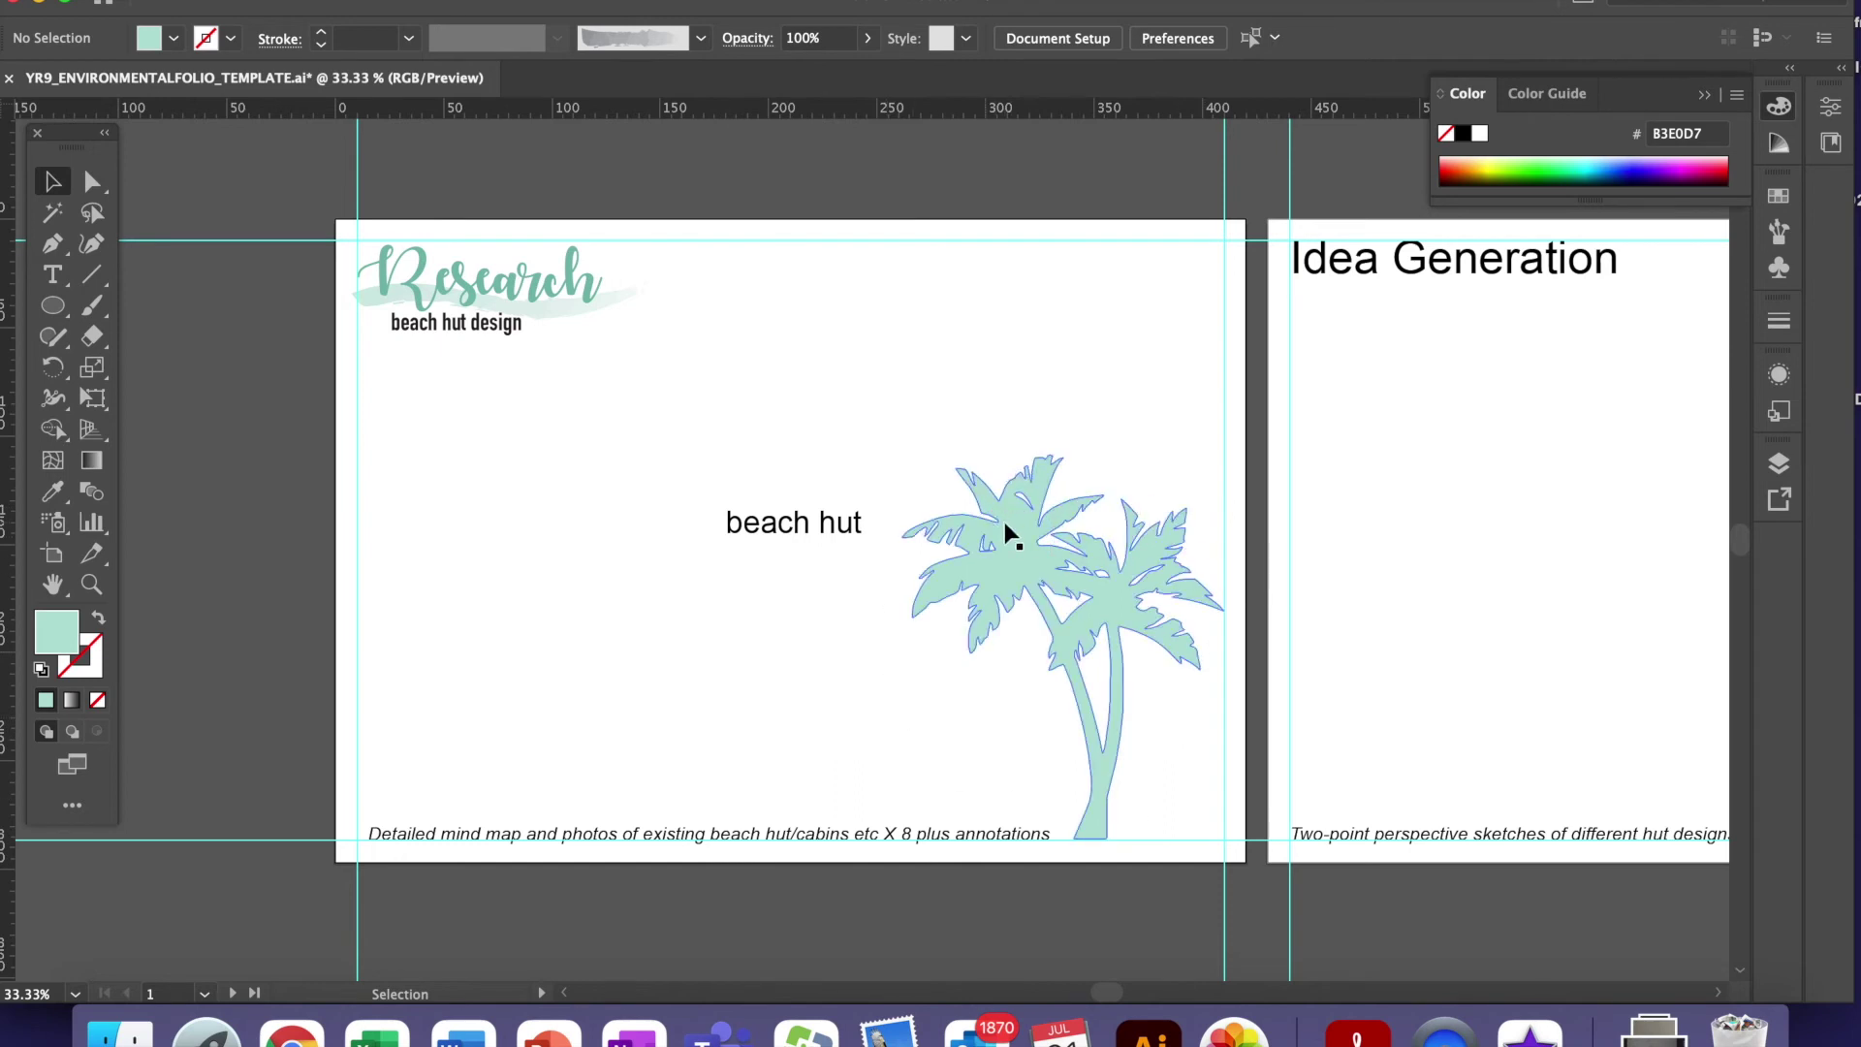
- Copy the palm trees from the Research page and paste them in place on the Idea Generation page
click(1008, 555)
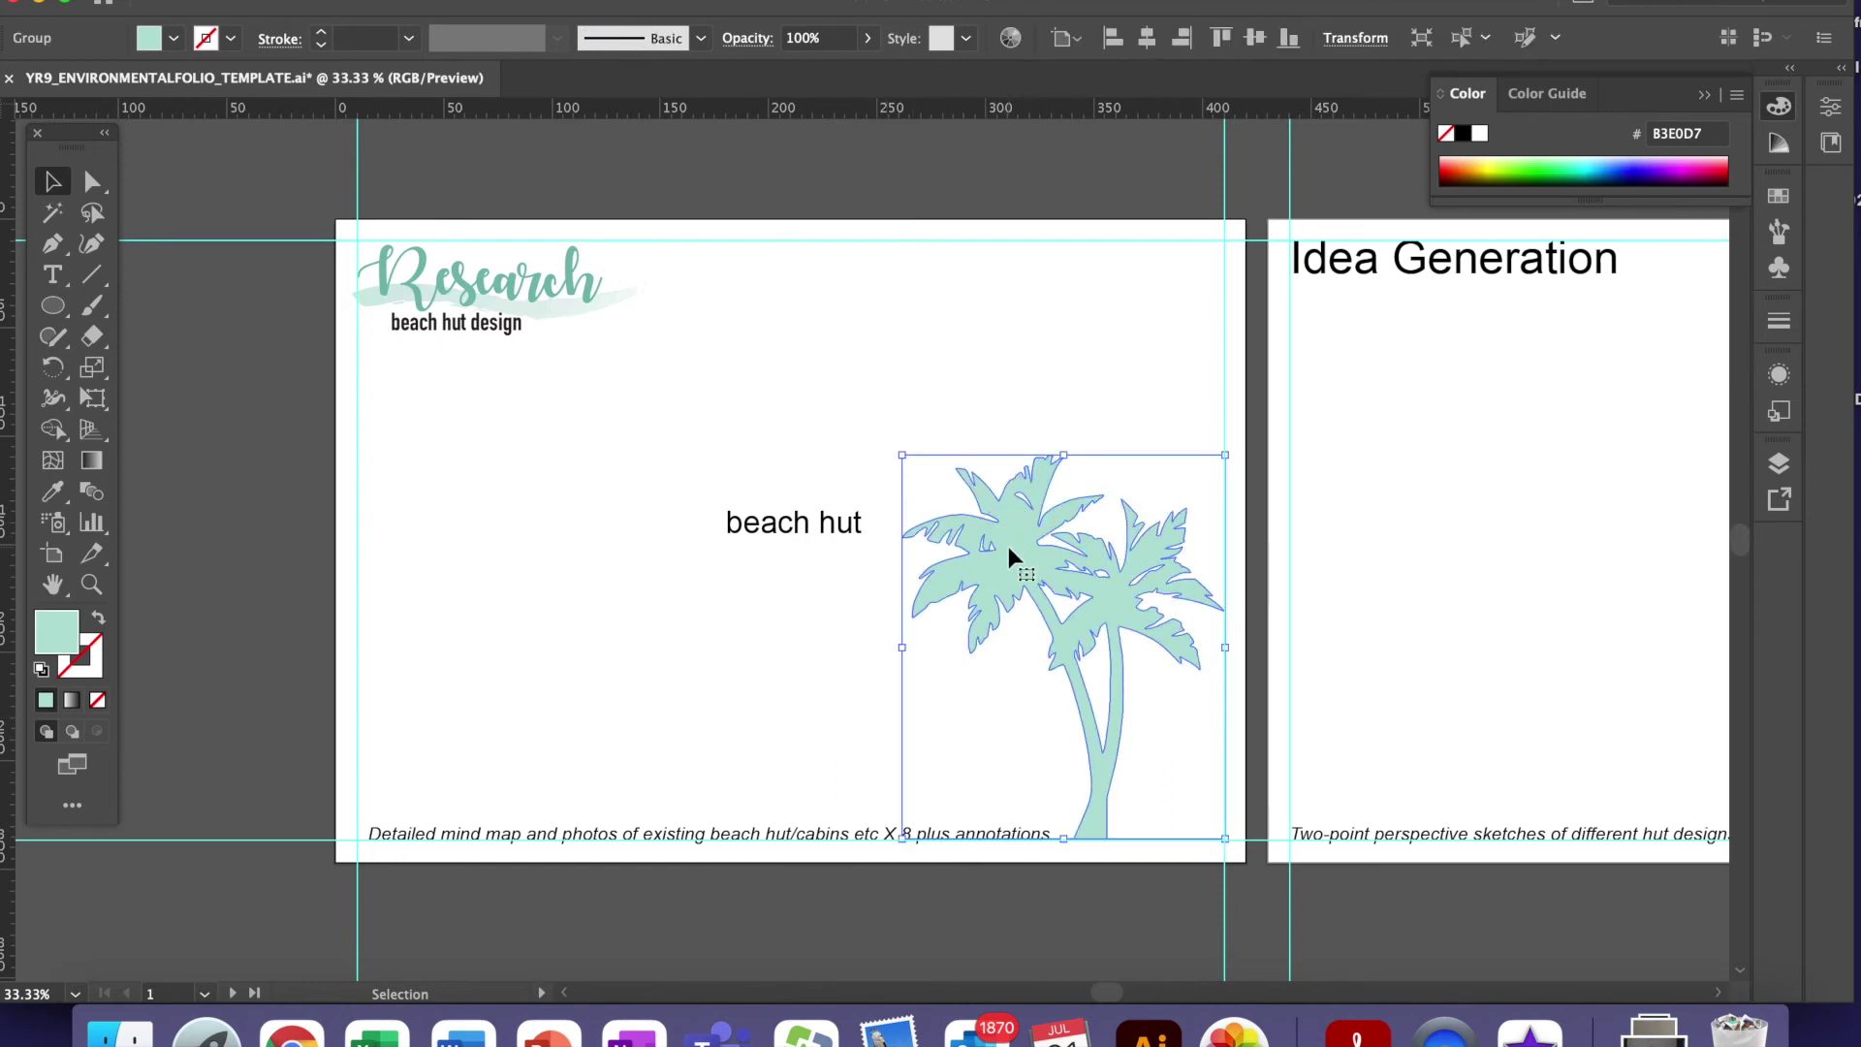
click(247, 3)
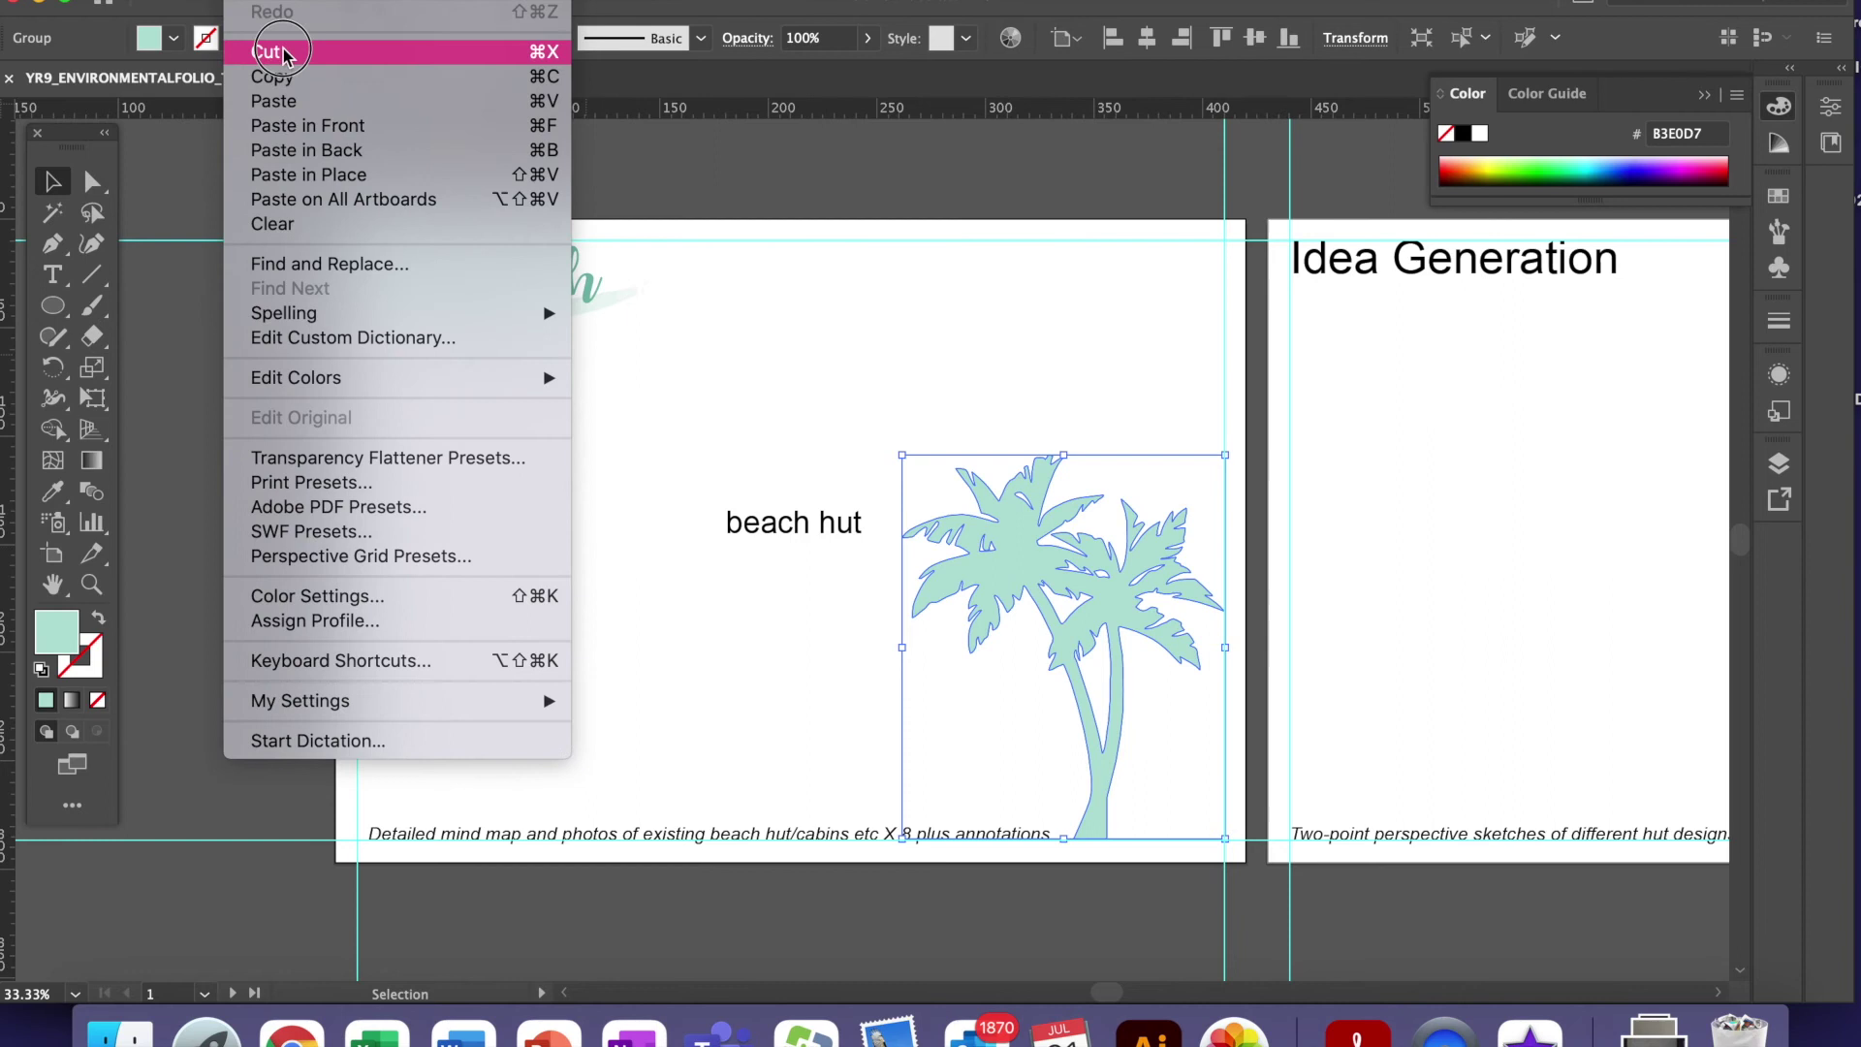
click(274, 70)
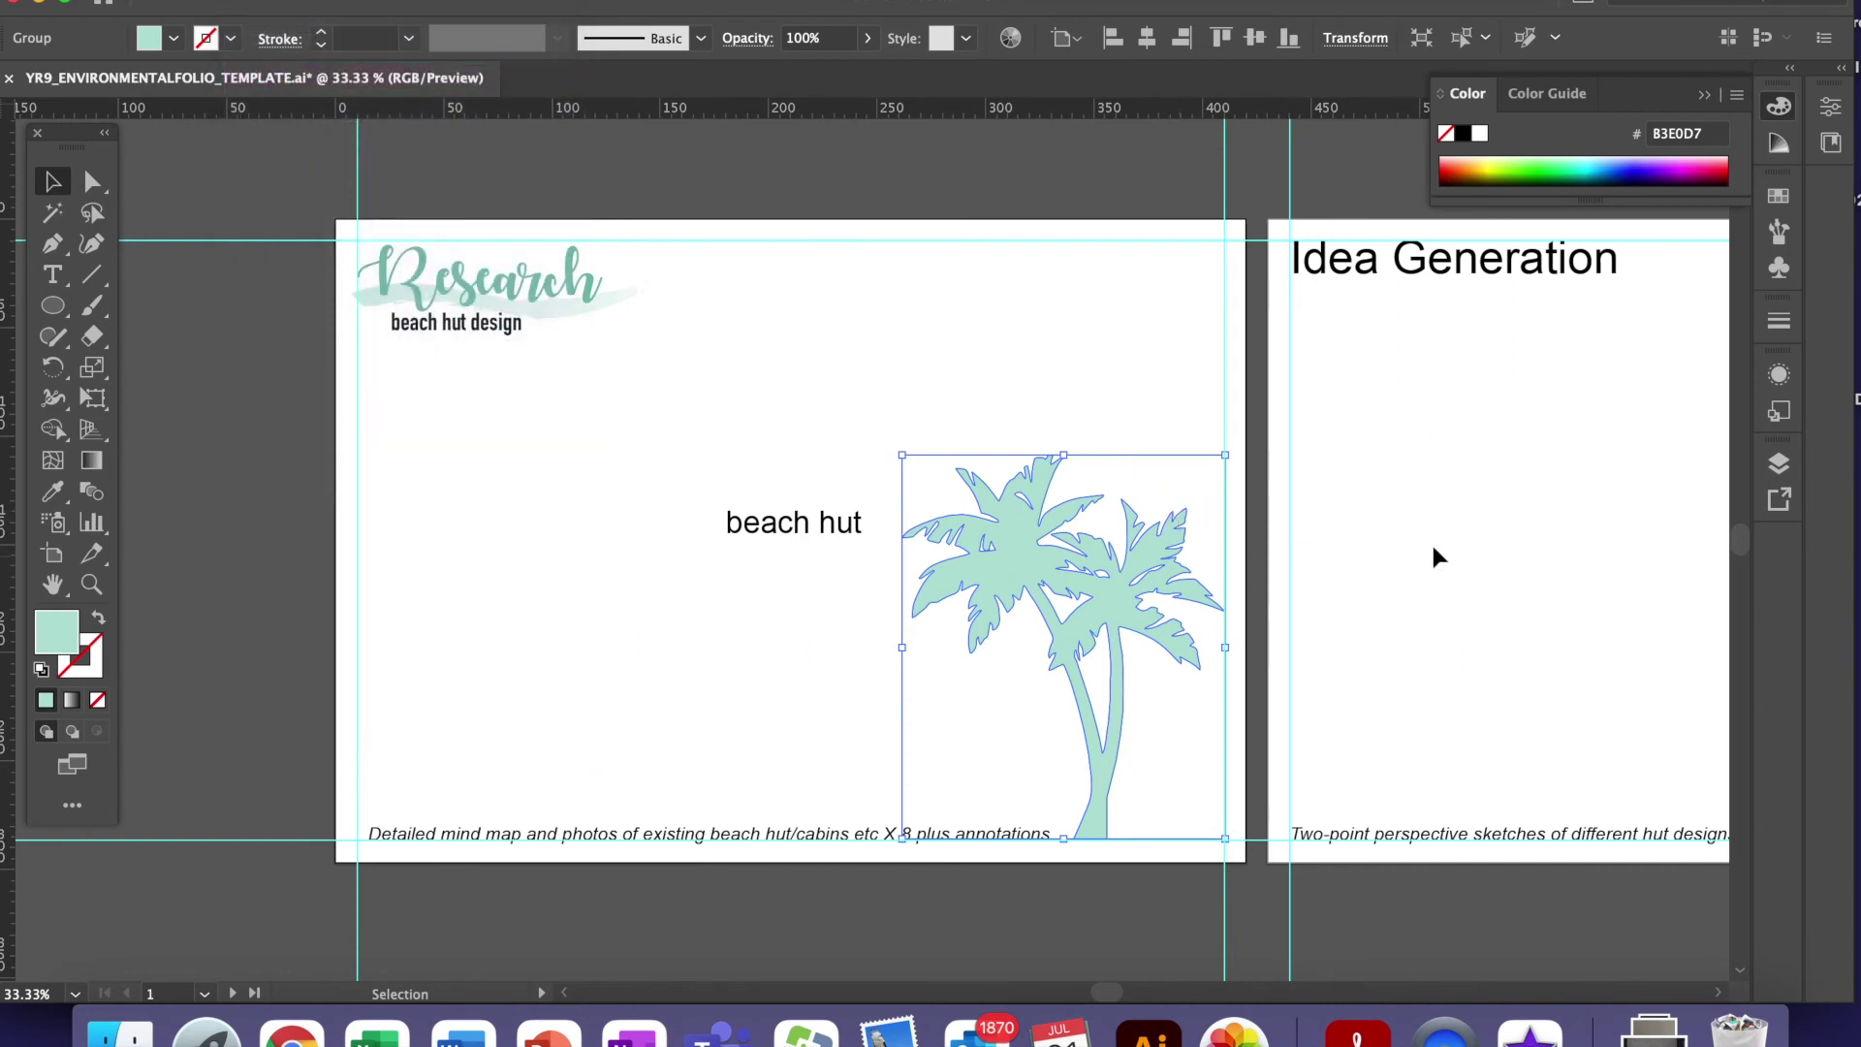
click(1411, 550)
drag(1441, 540, 689, 540)
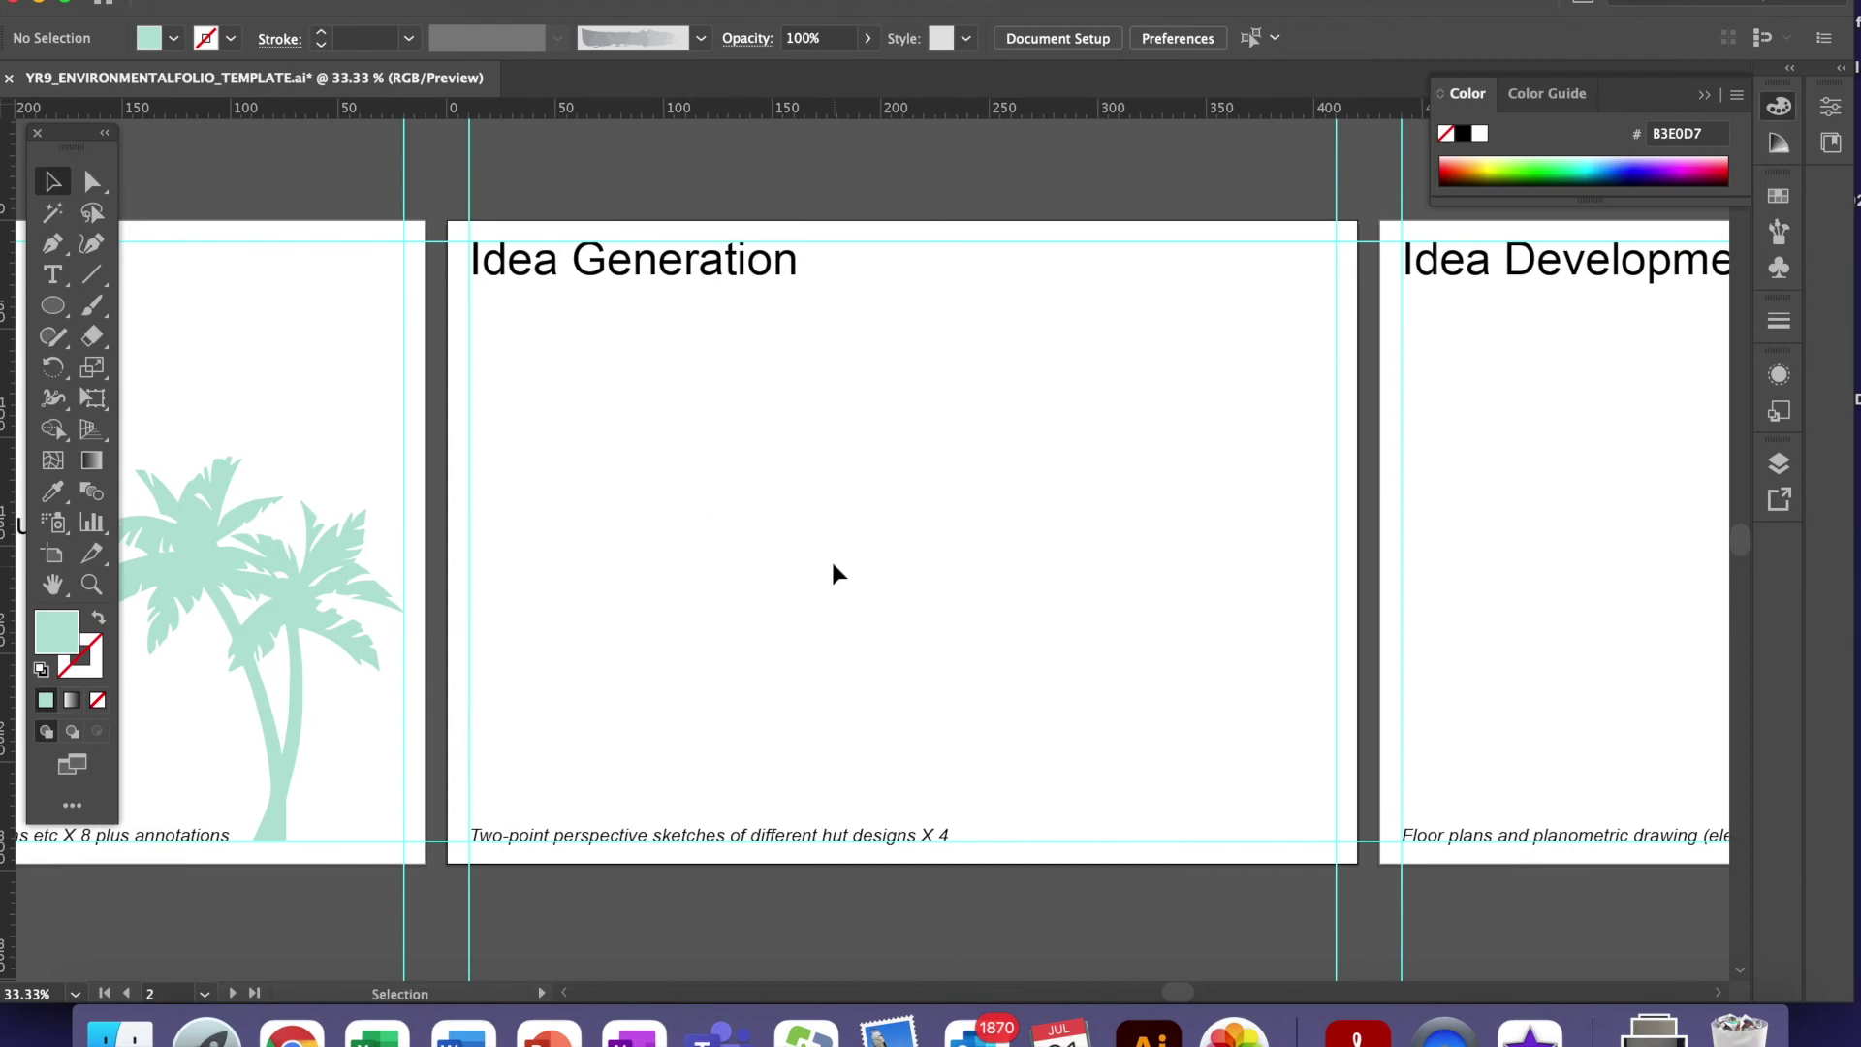
click(252, 2)
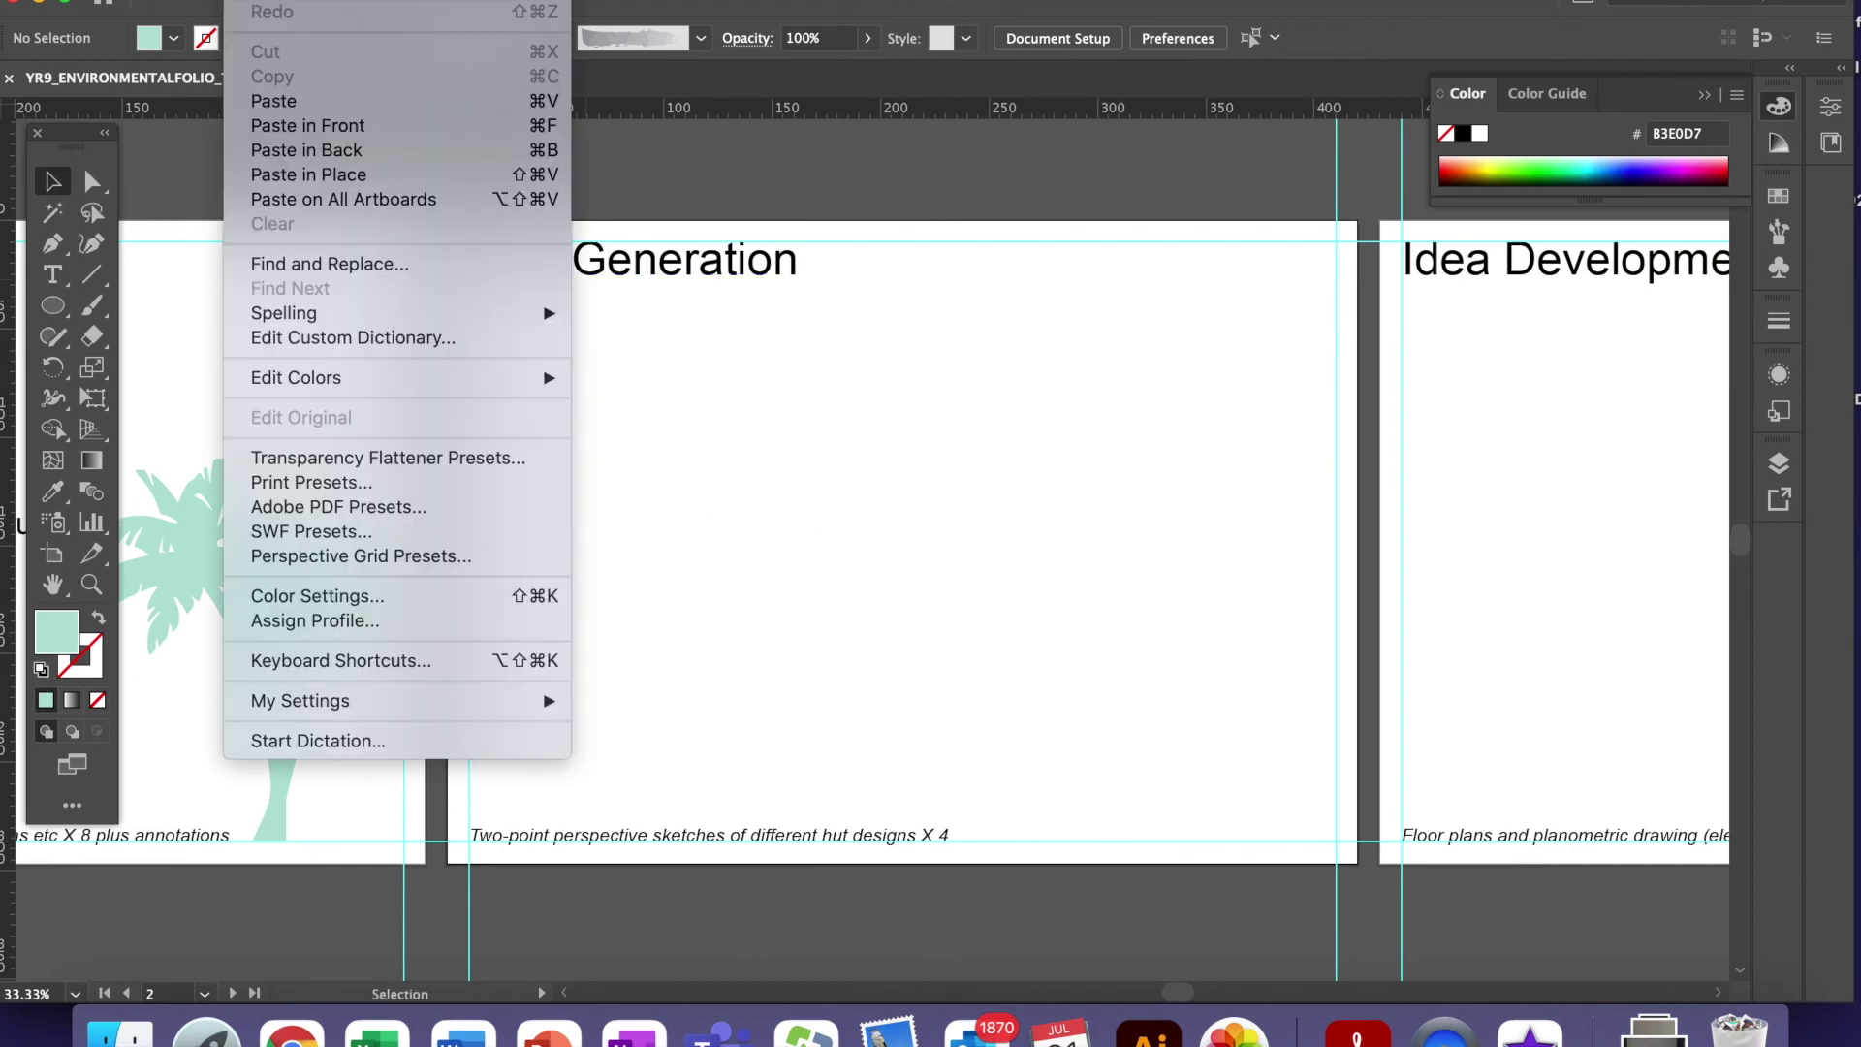
click(306, 178)
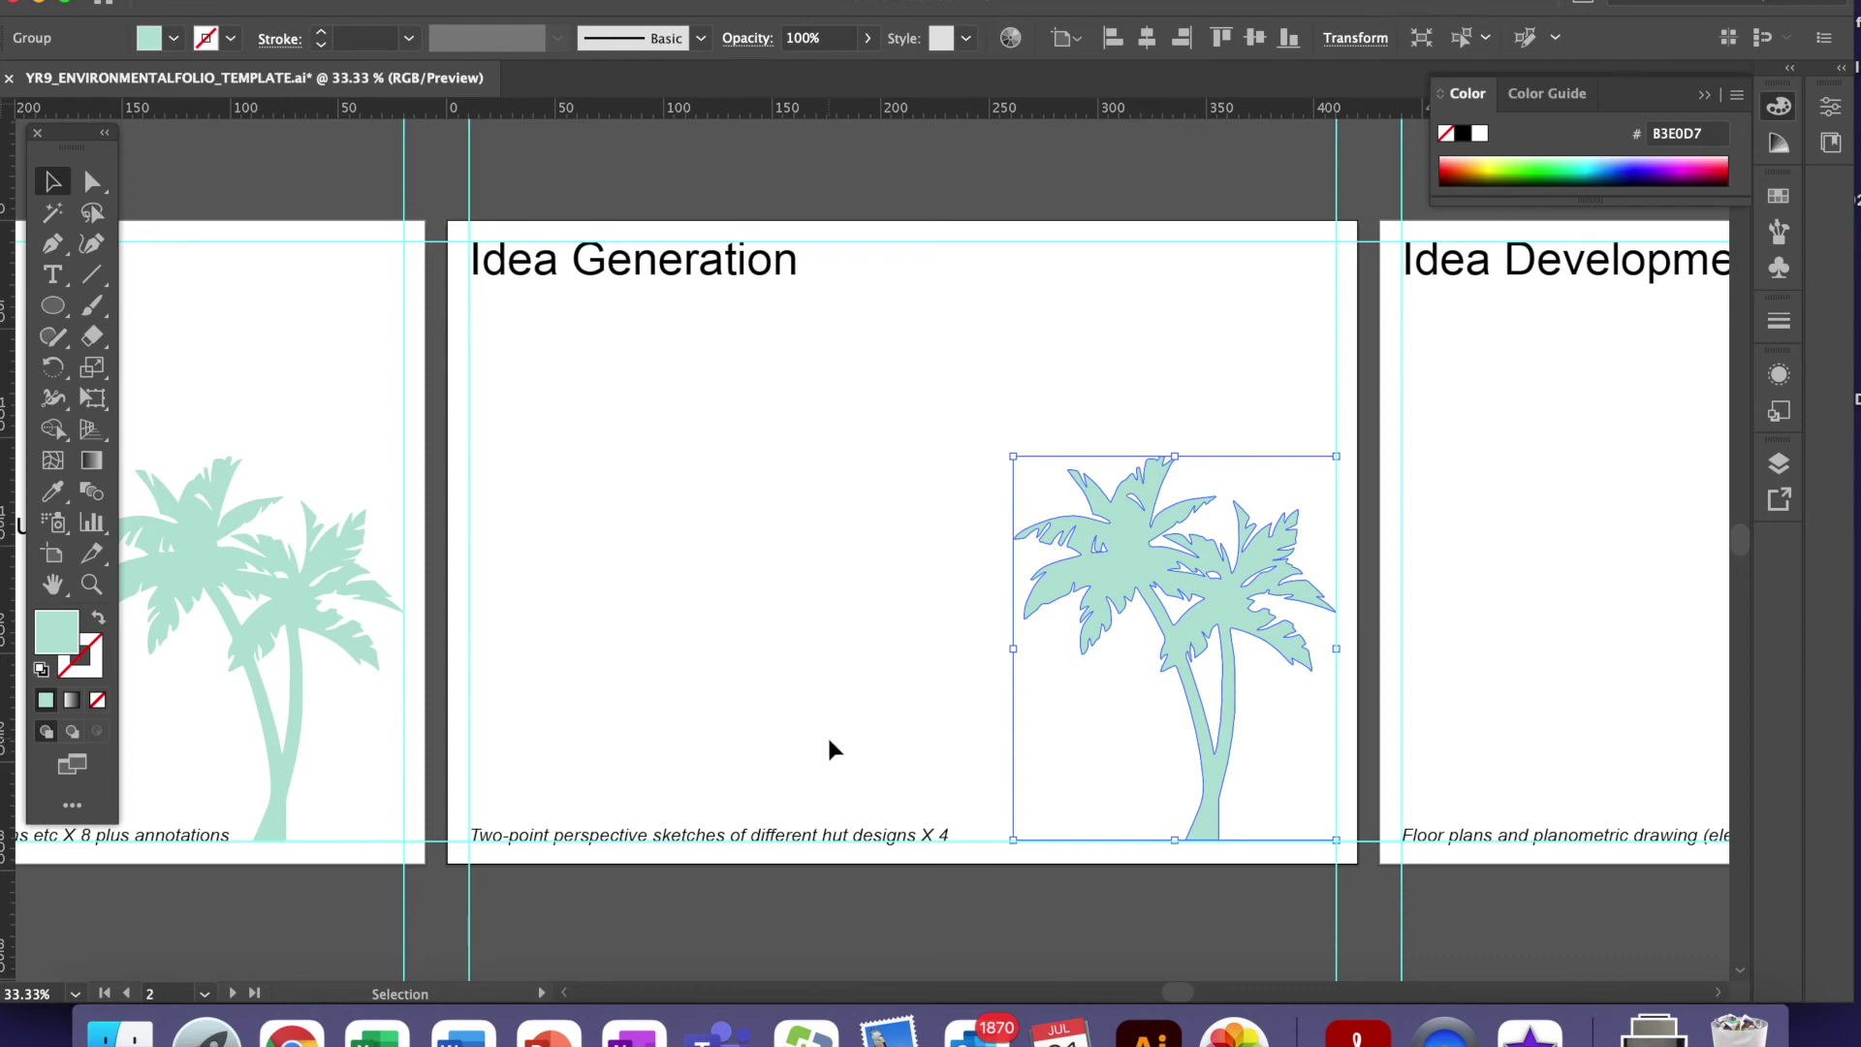
- Paste a second copy of the palm trees without keeping the original position and delete it
click(753, 636)
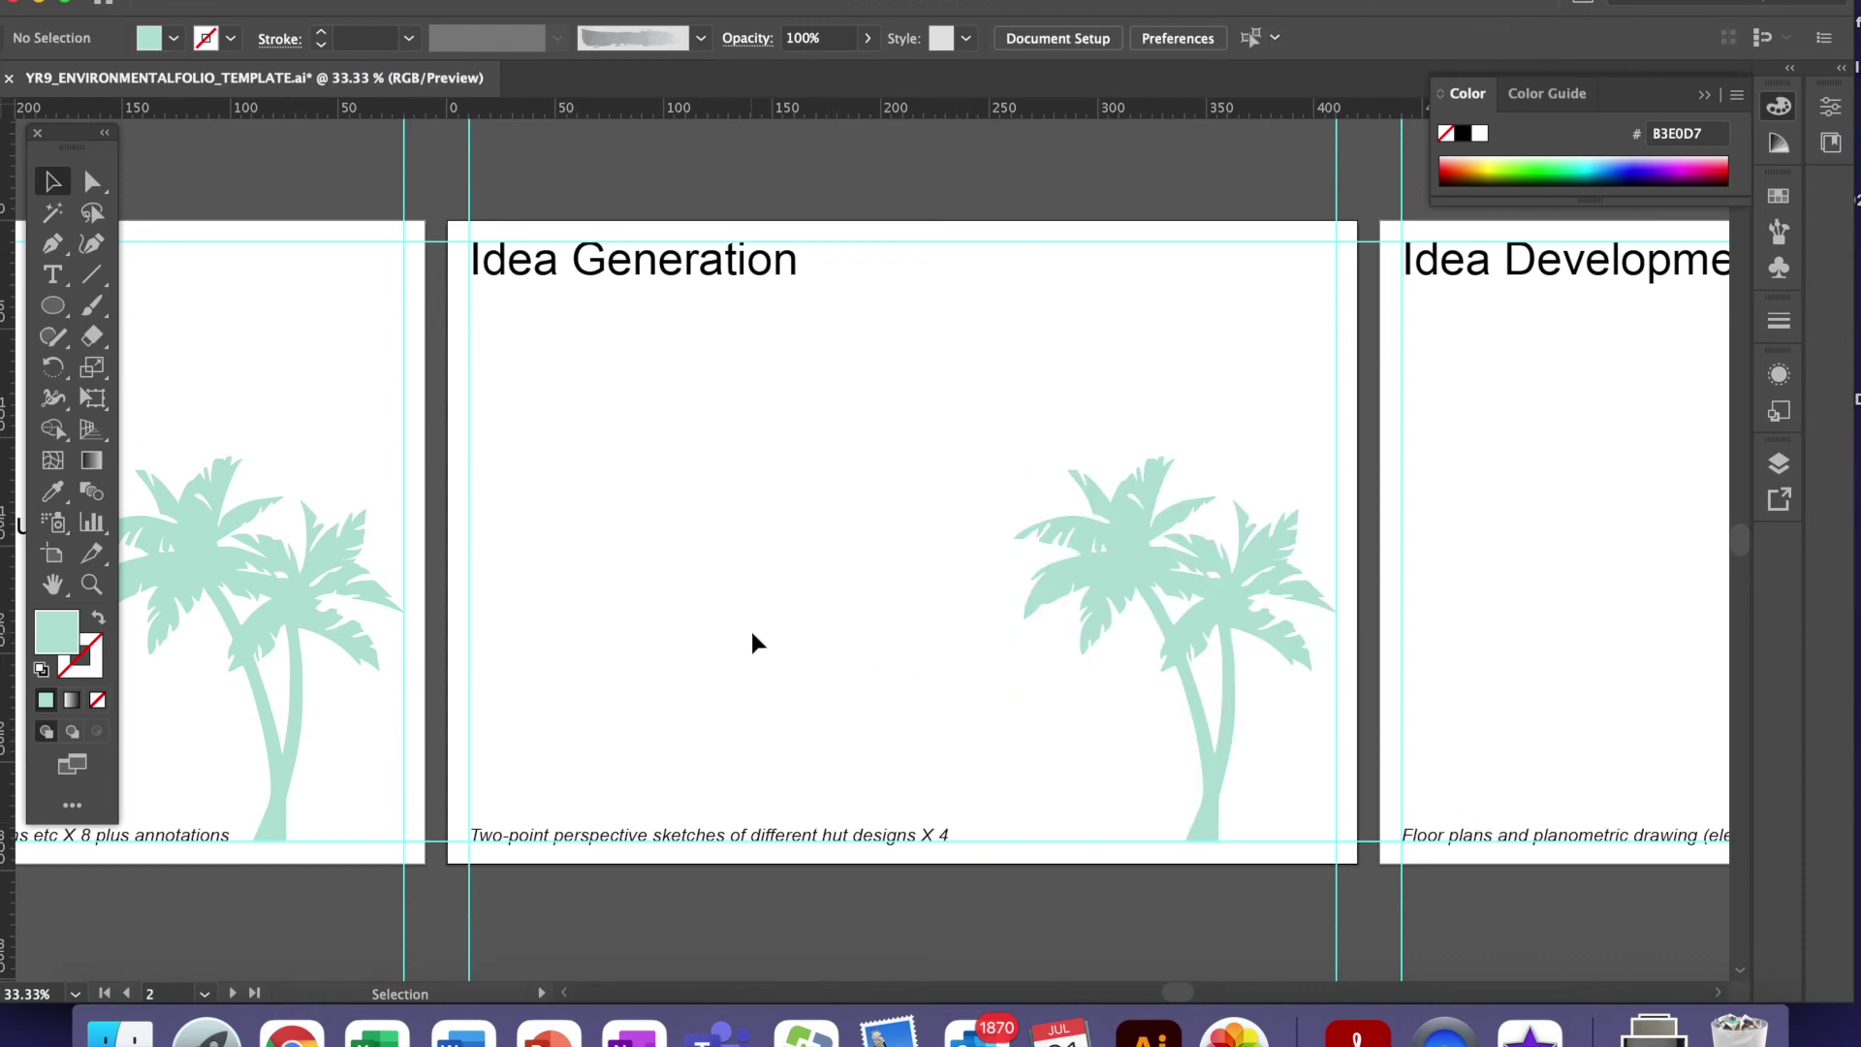
click(251, 1)
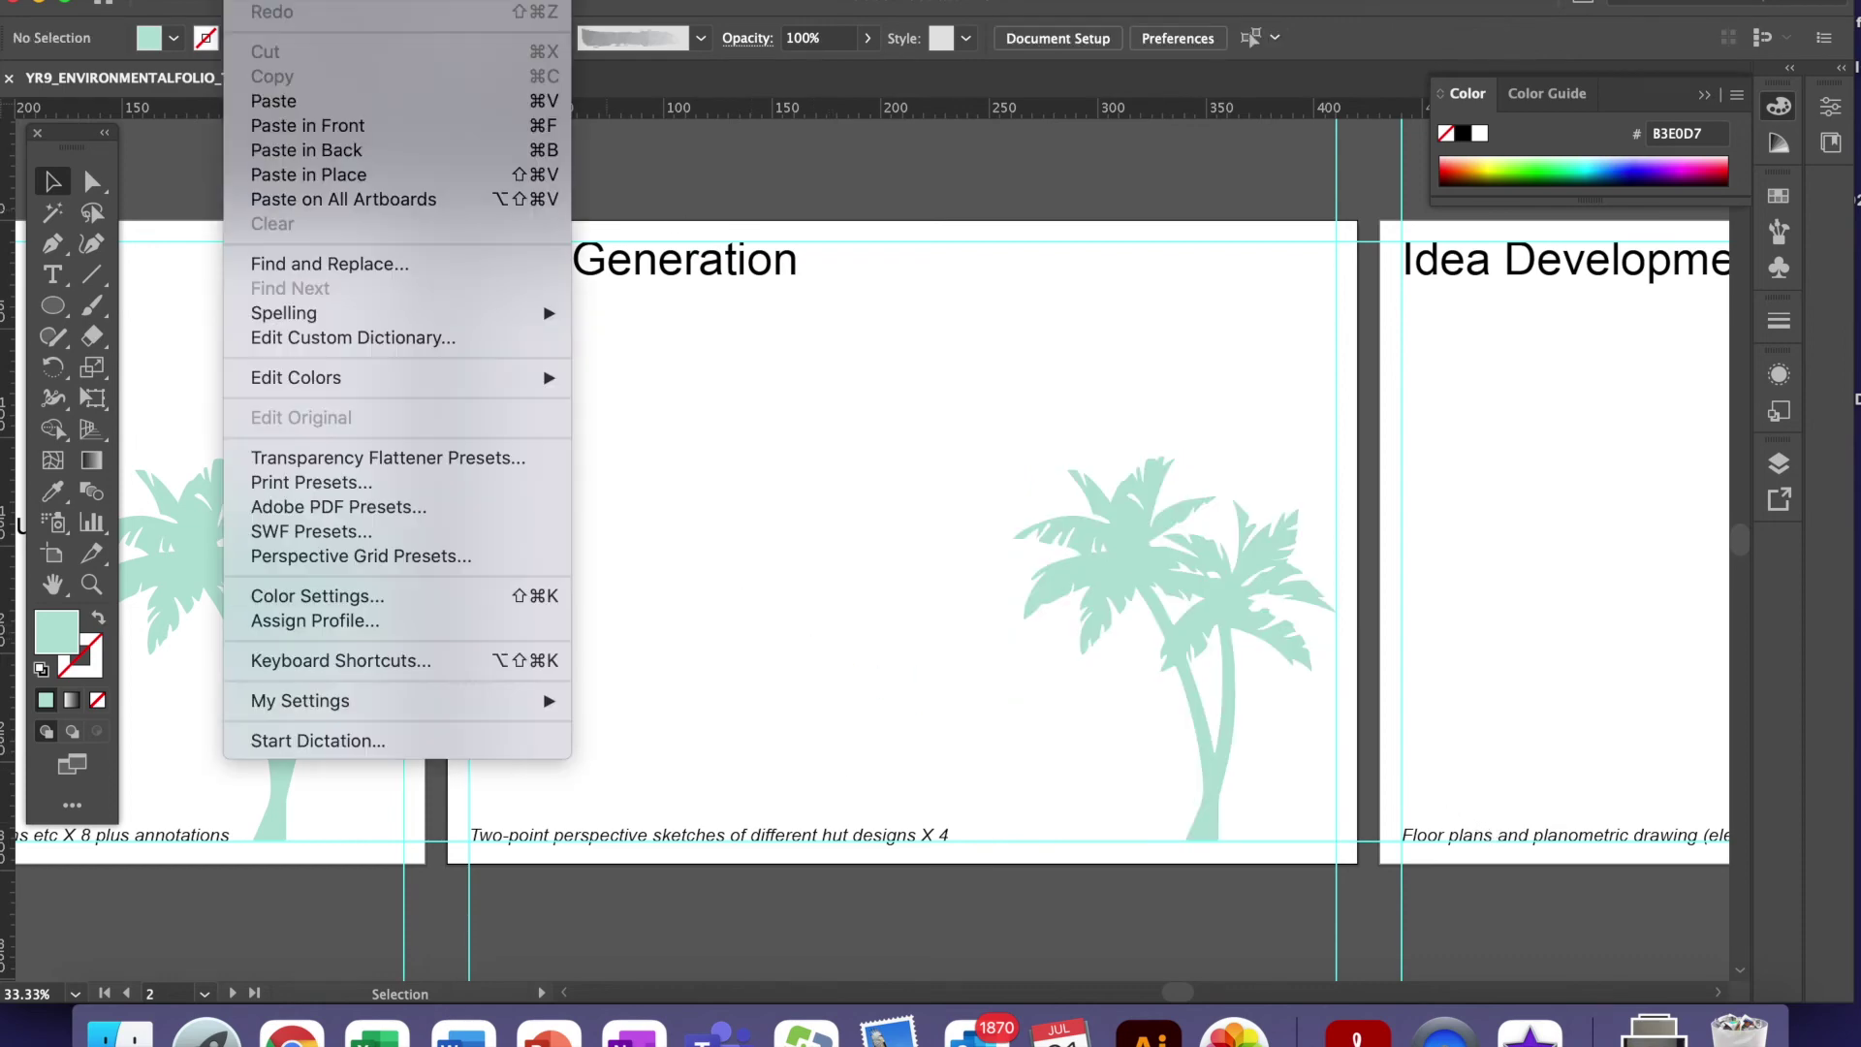
click(294, 103)
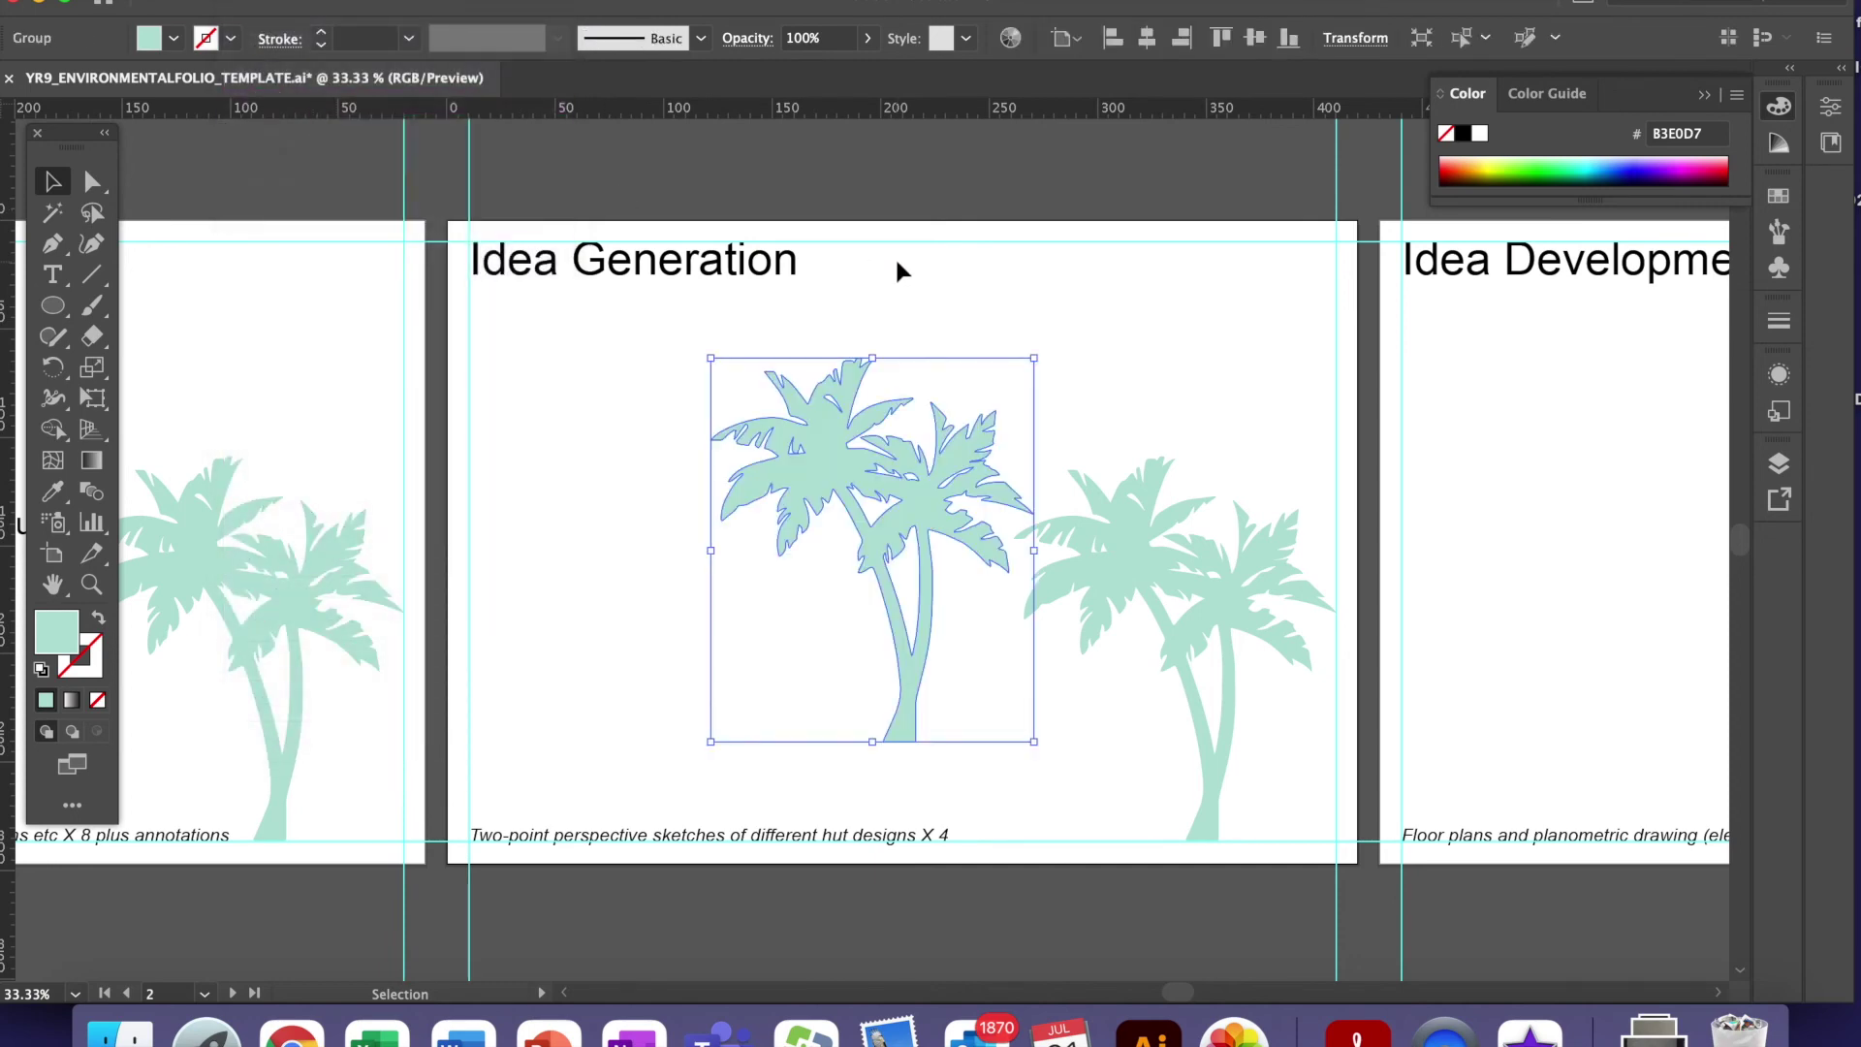
key(Delete)
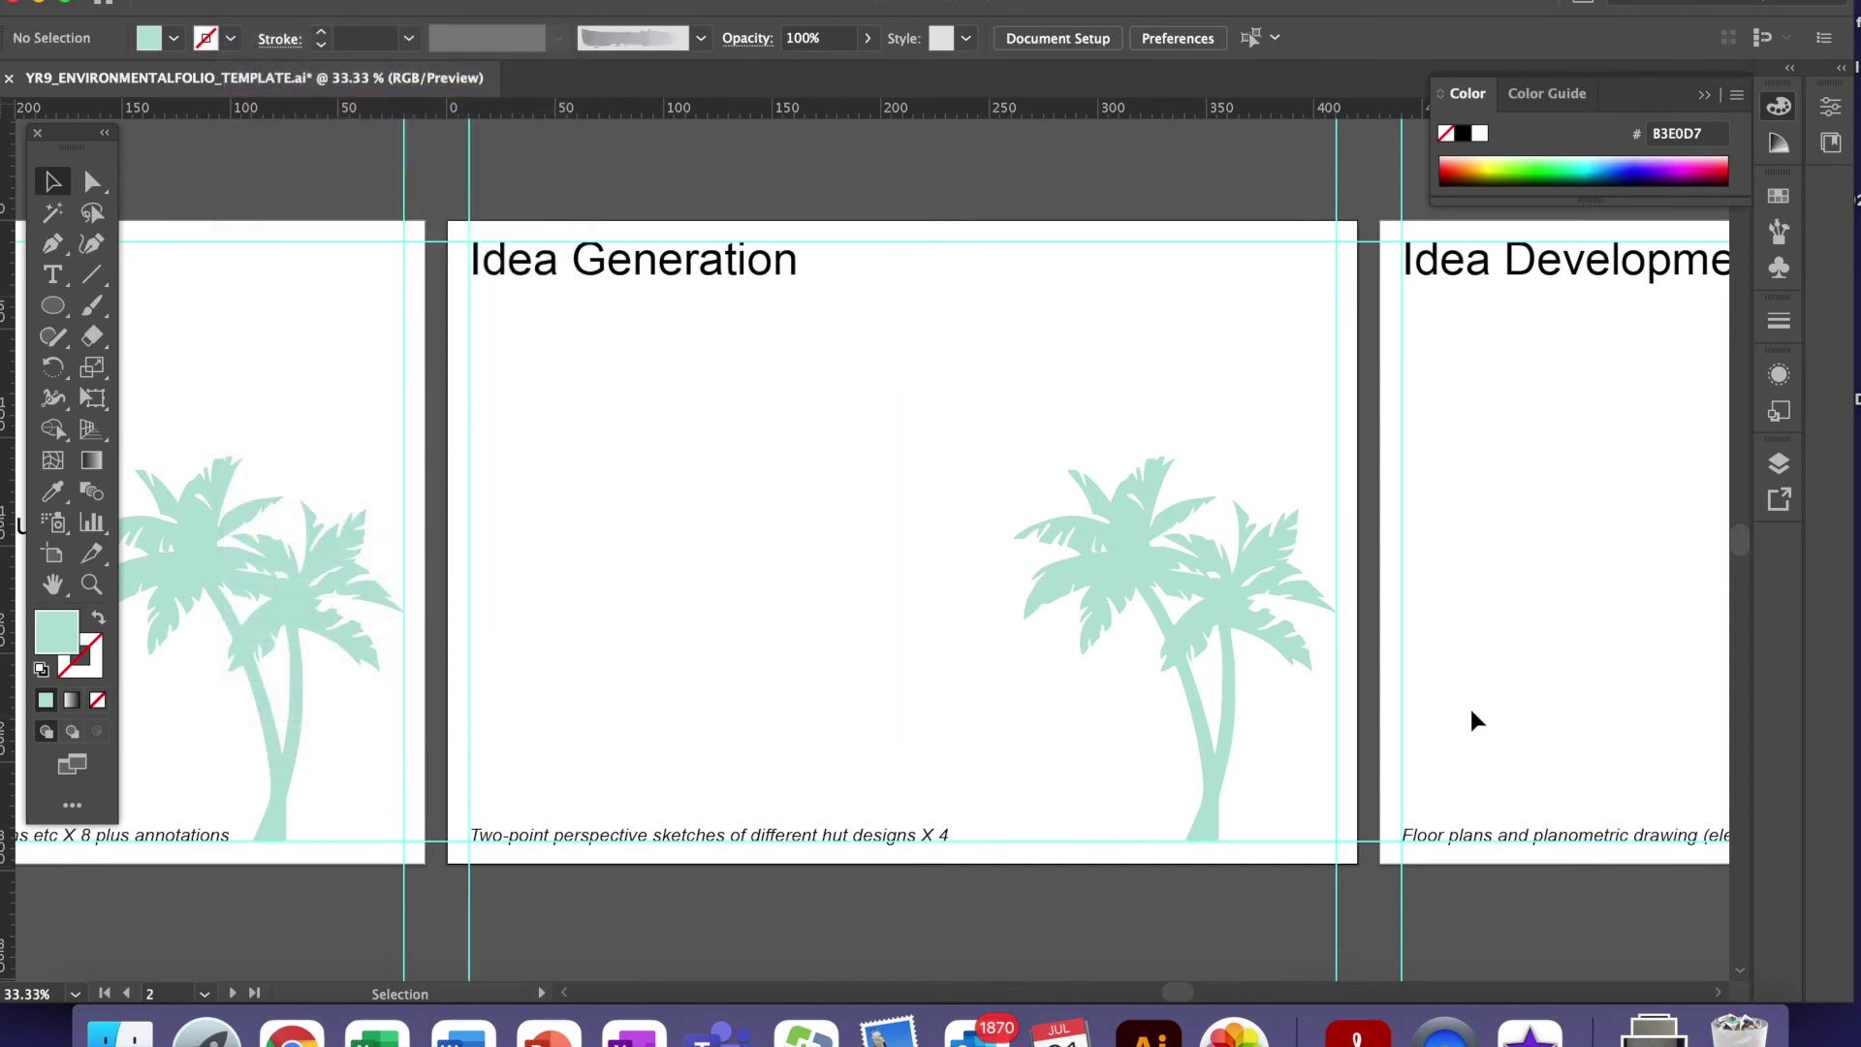
- Paste the palm trees in place on the Idea Development and Idea Refinement pages
scroll(1528, 681, right, 10)
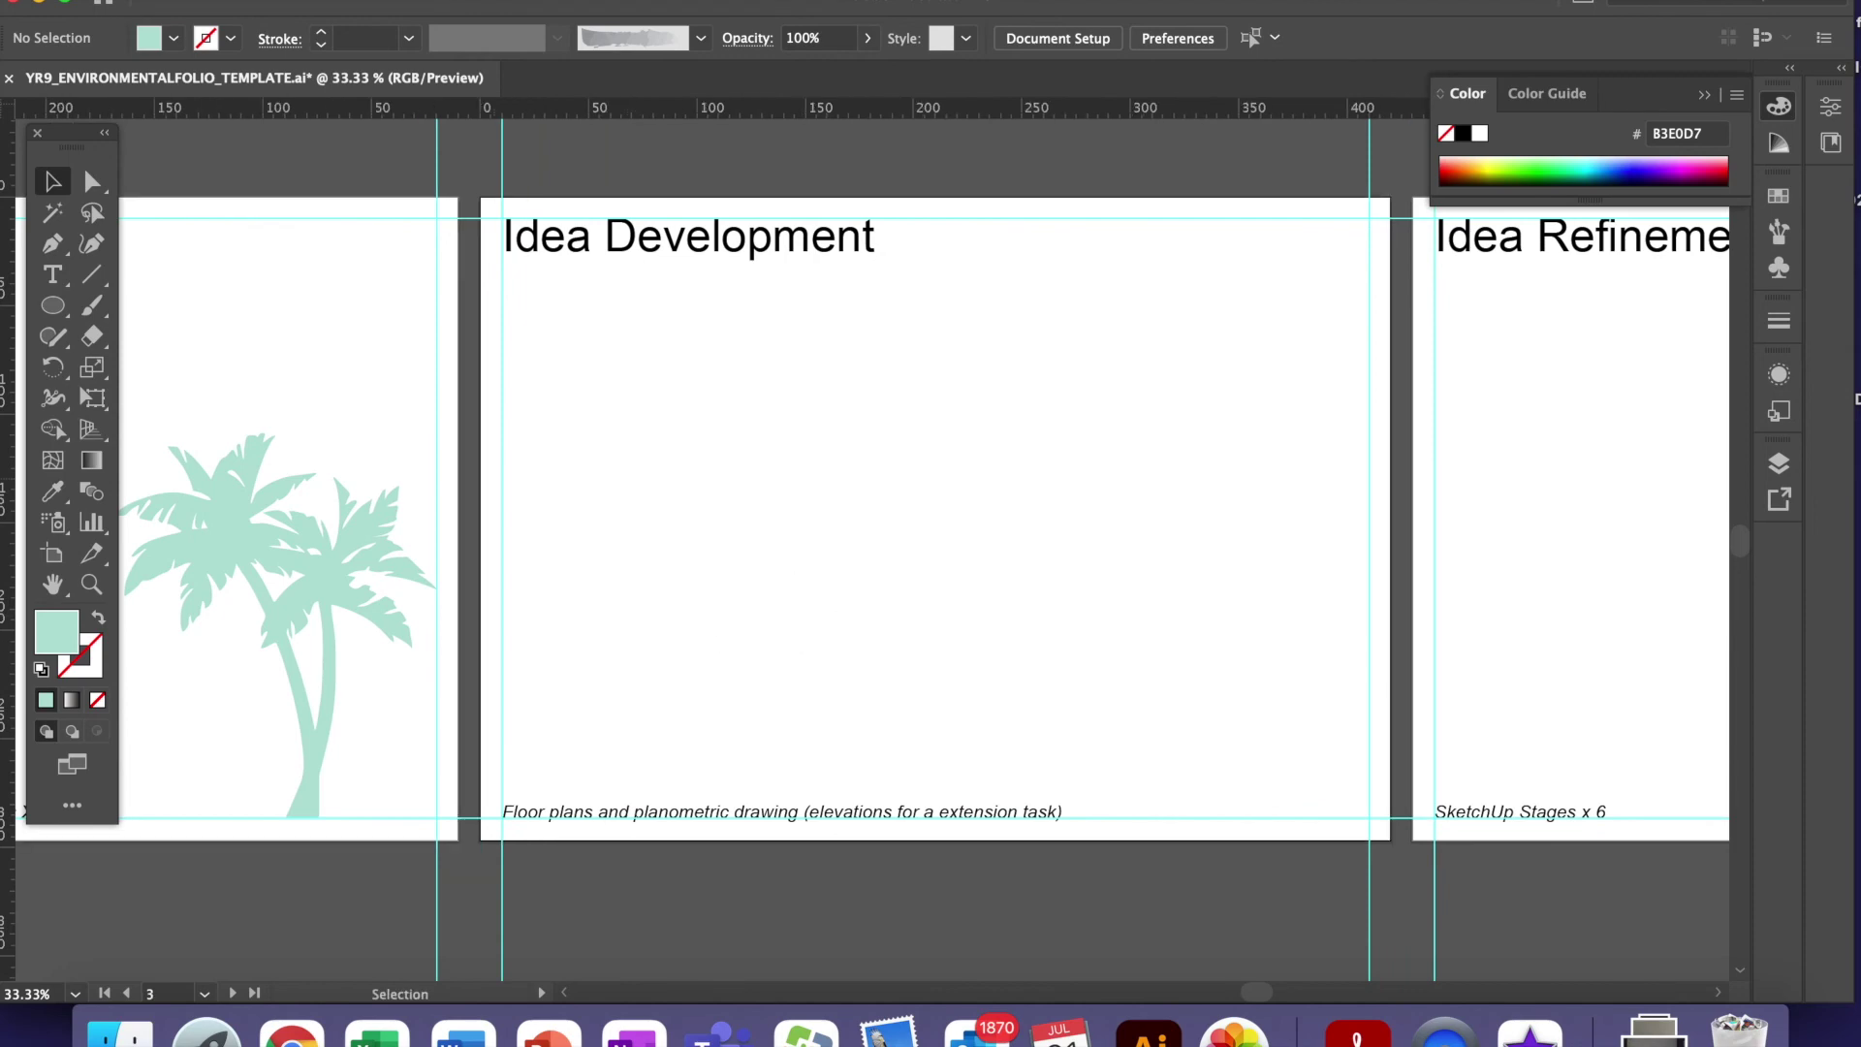
click(247, 2)
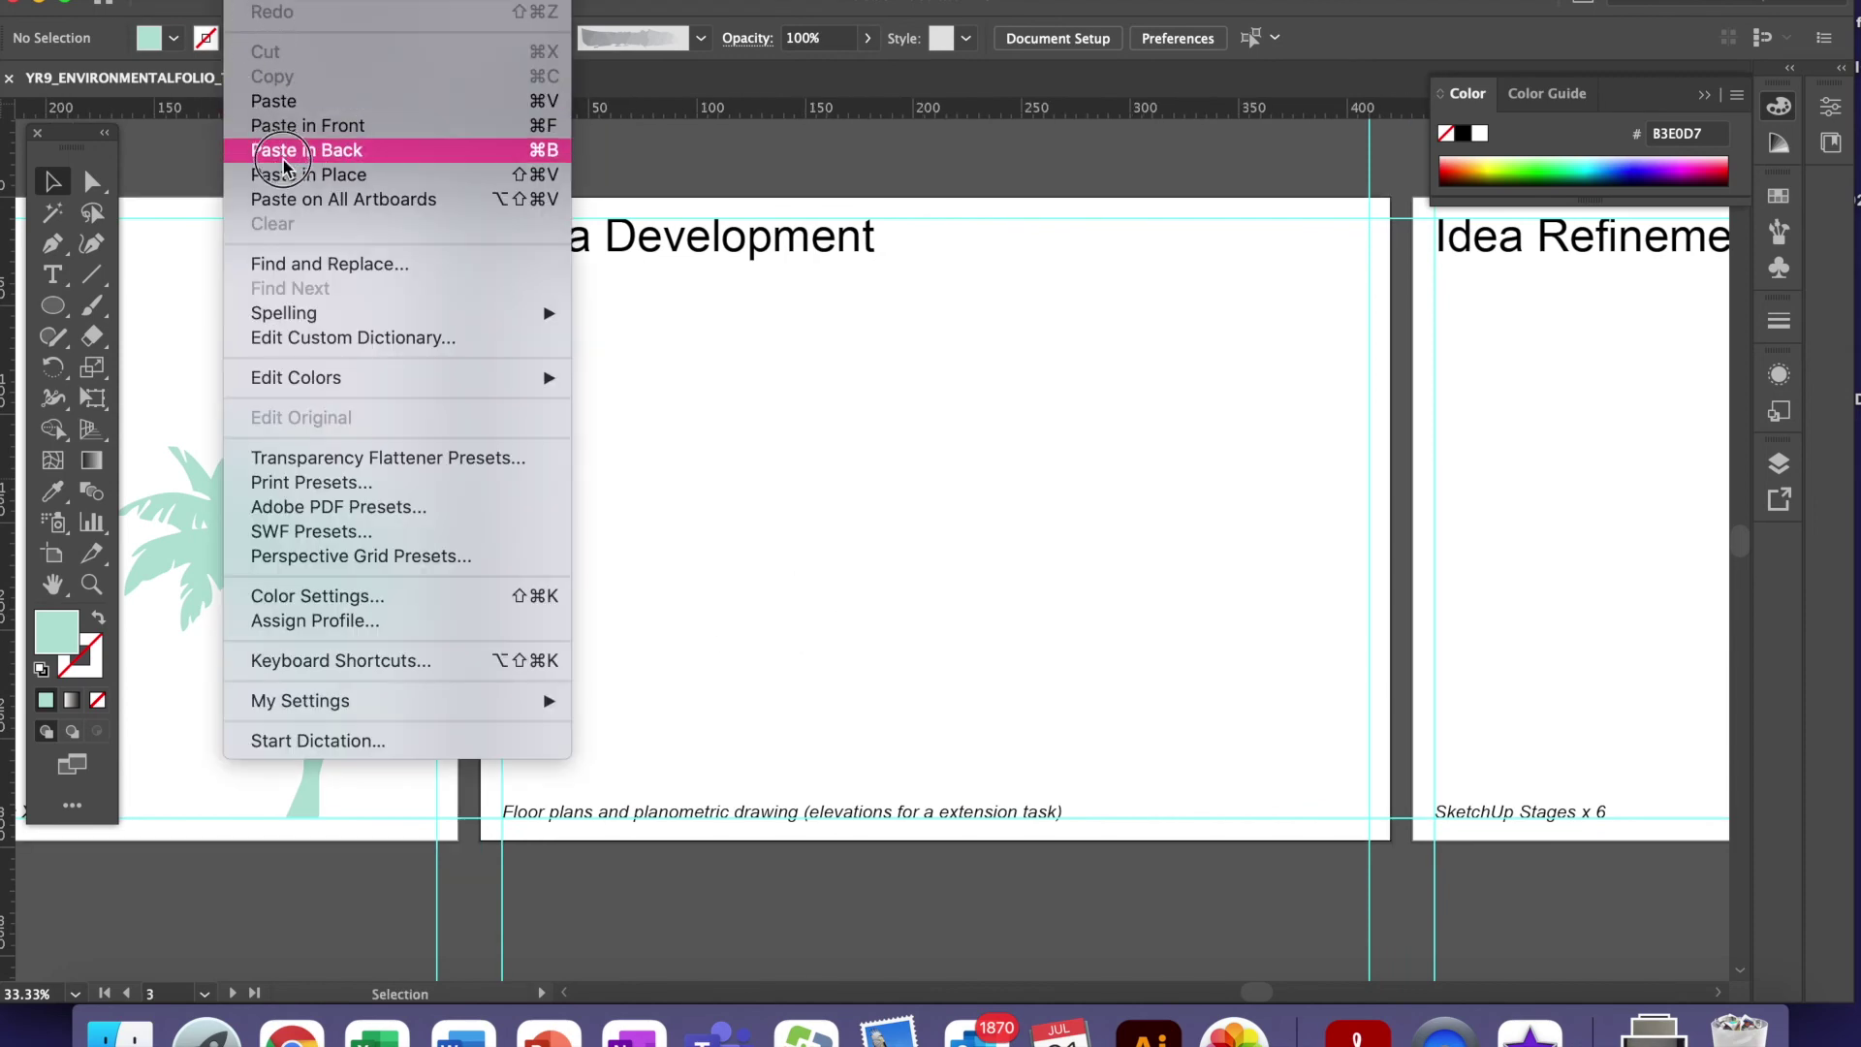
key(Return)
scroll(1190, 596, right, 10)
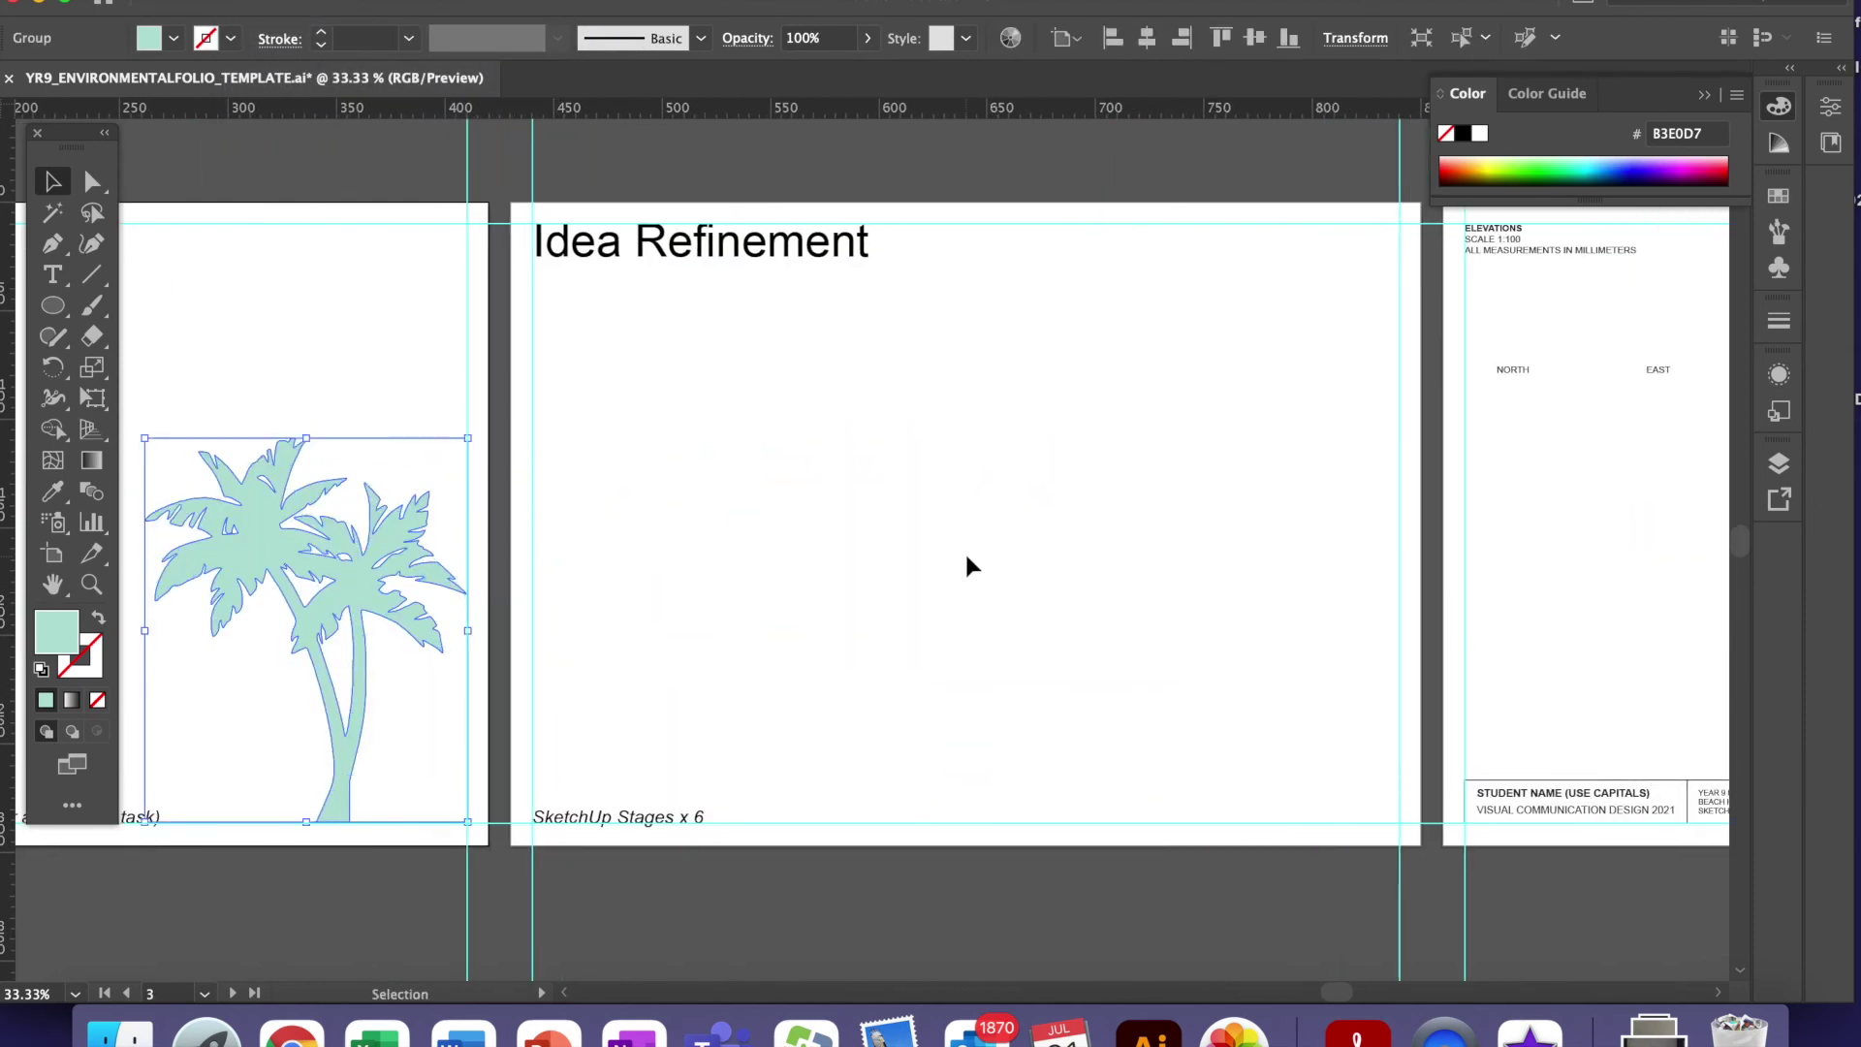
click(965, 561)
click(247, 2)
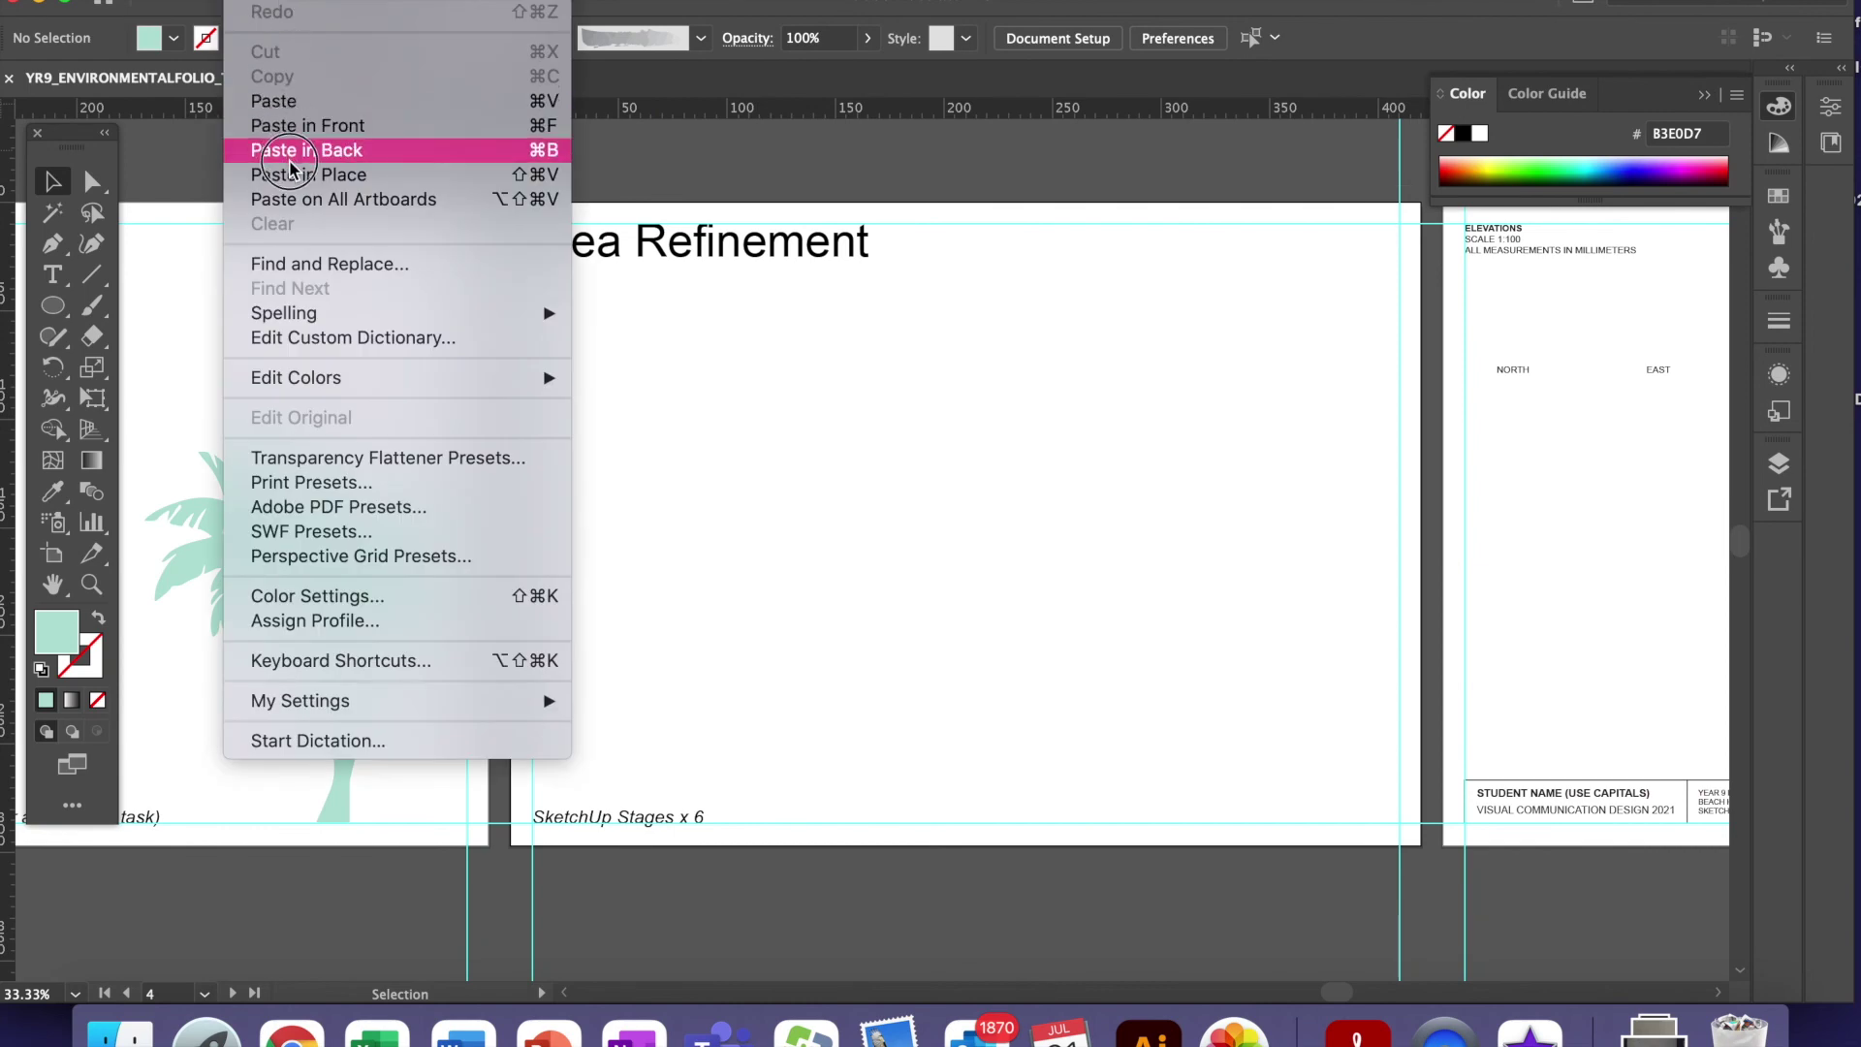
key(Return)
- Copy the Research heading together with its beach hut design subtitle and watercolor line
scroll(510, 731, left, 15)
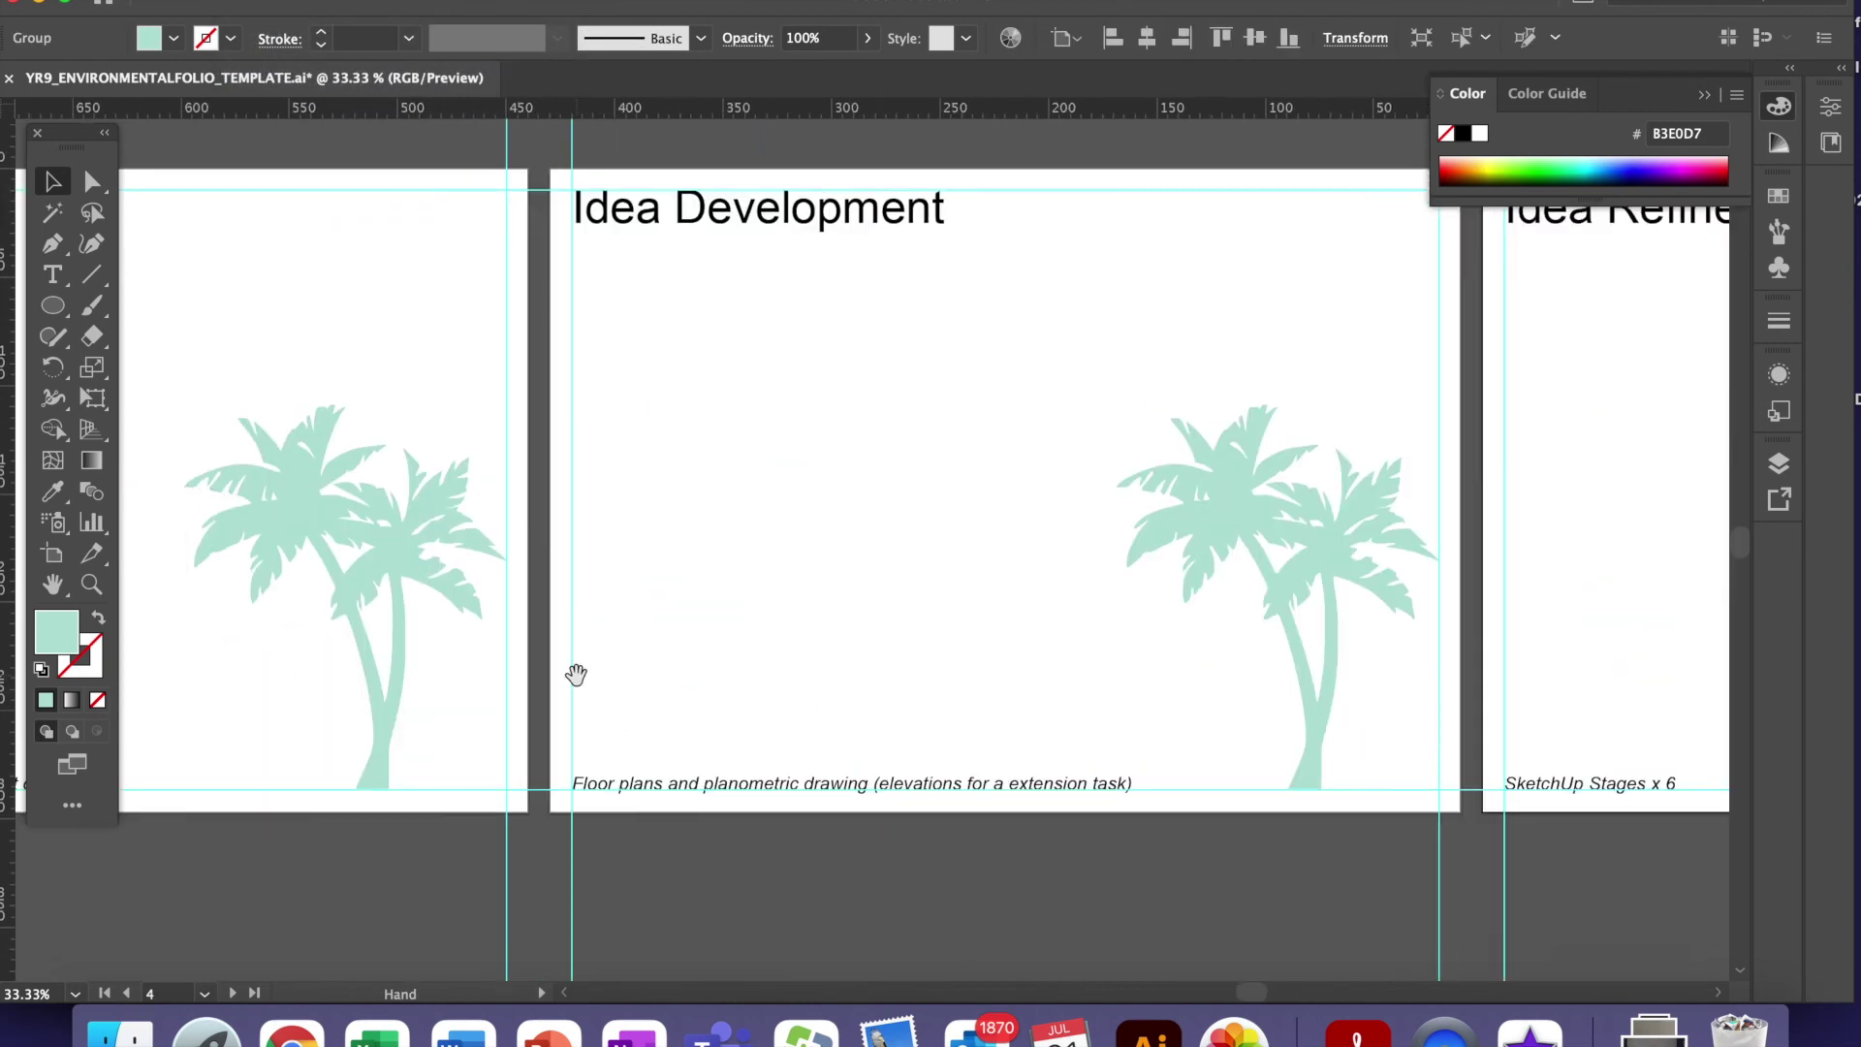
scroll(514, 643, left, 15)
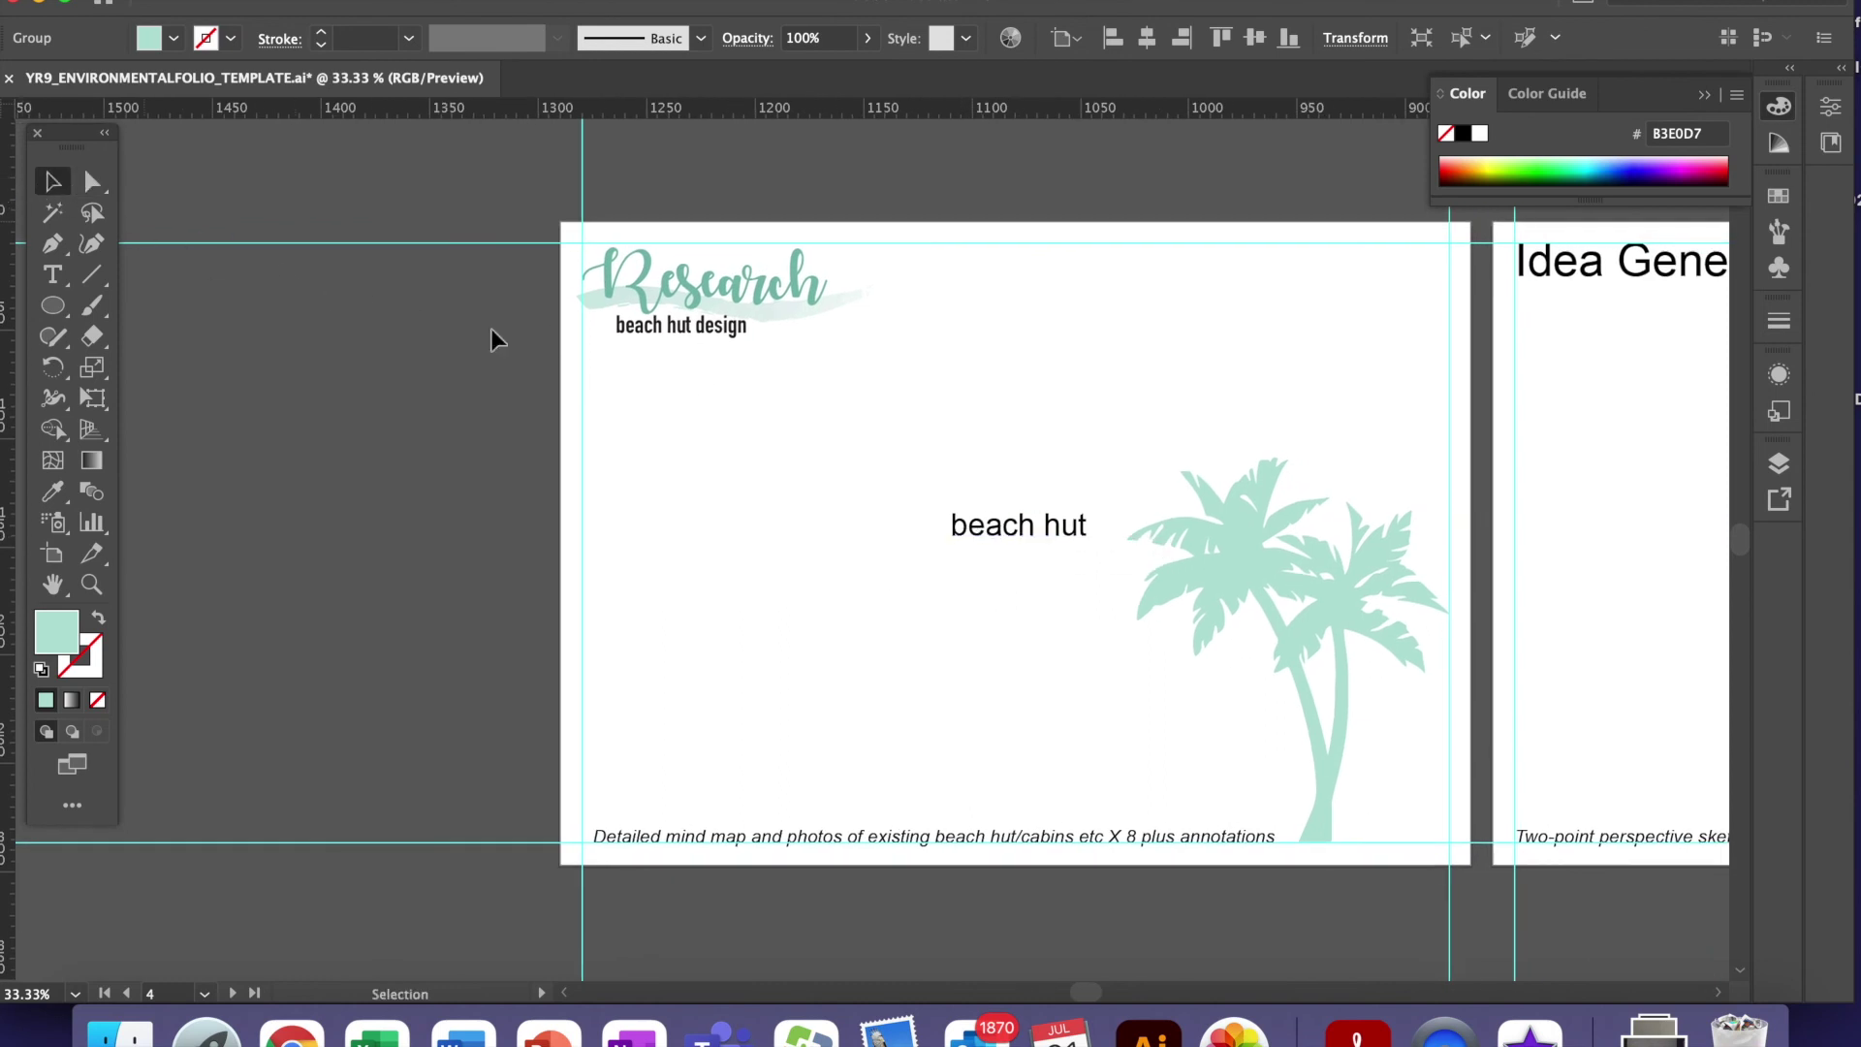
drag(851, 365, 601, 270)
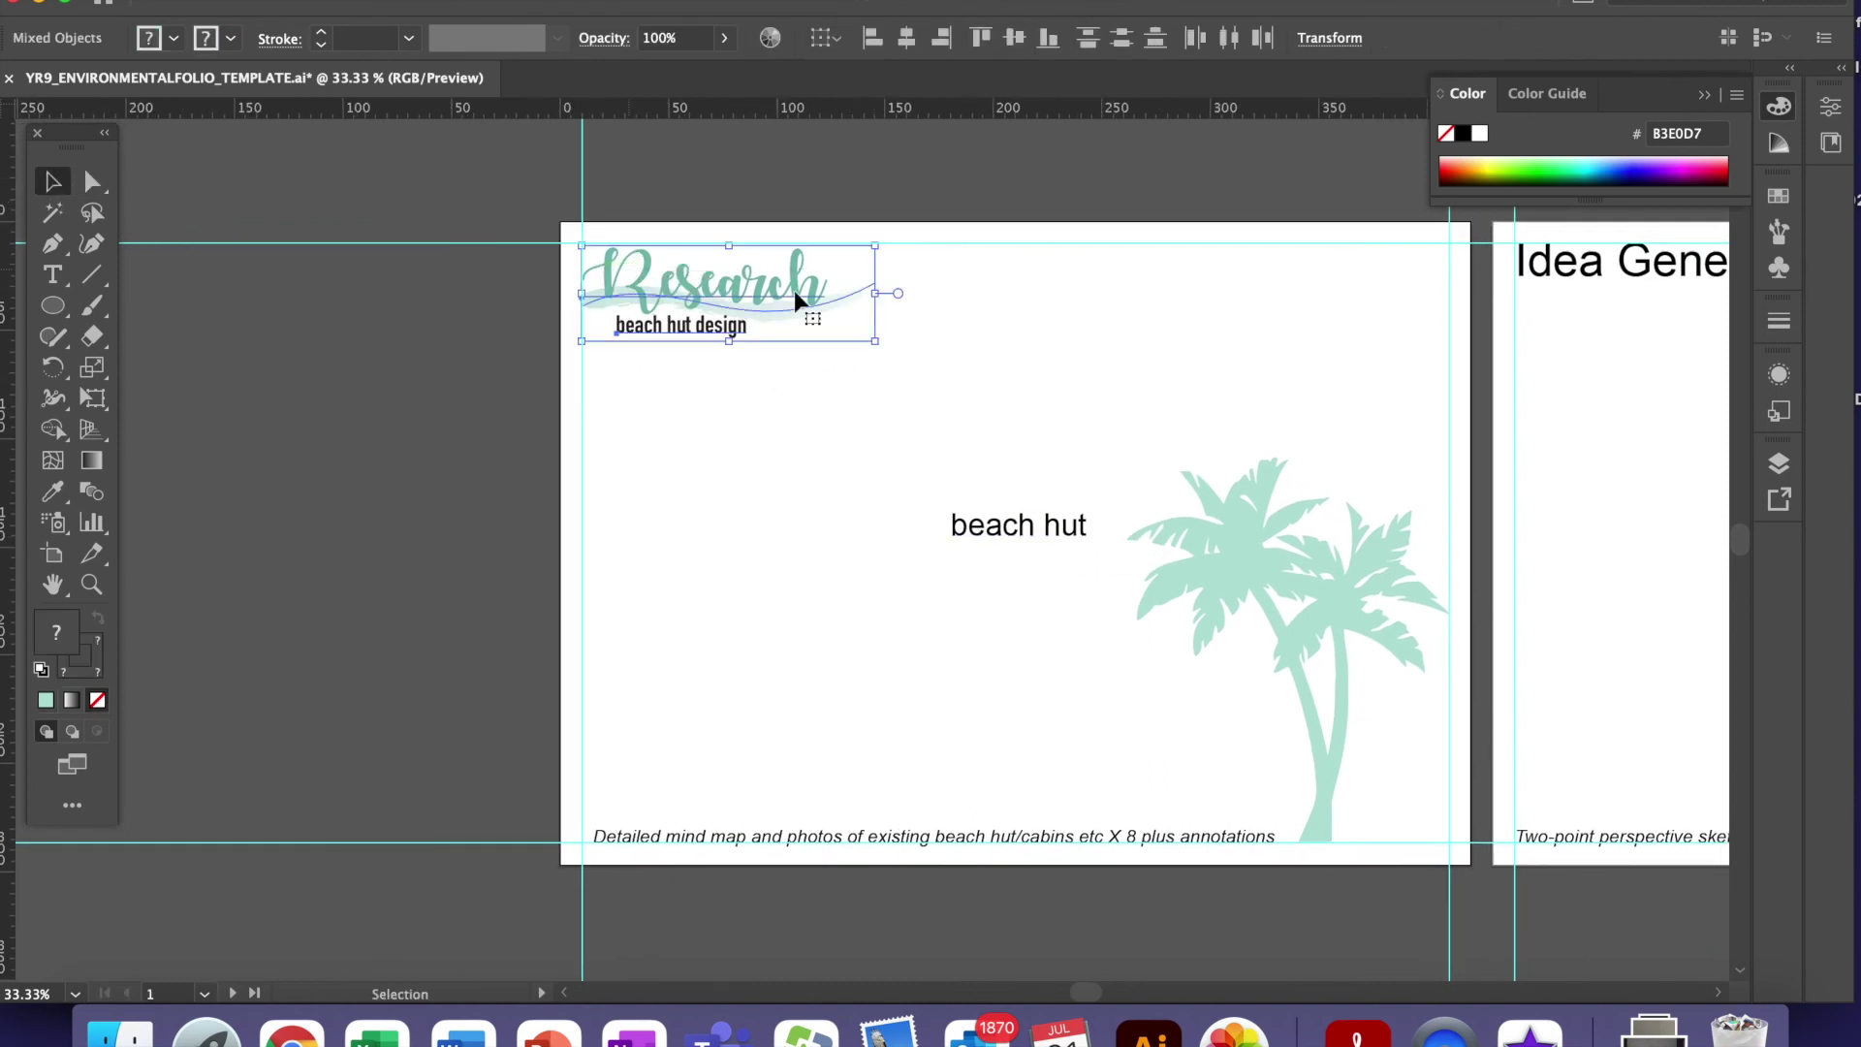
click(257, 2)
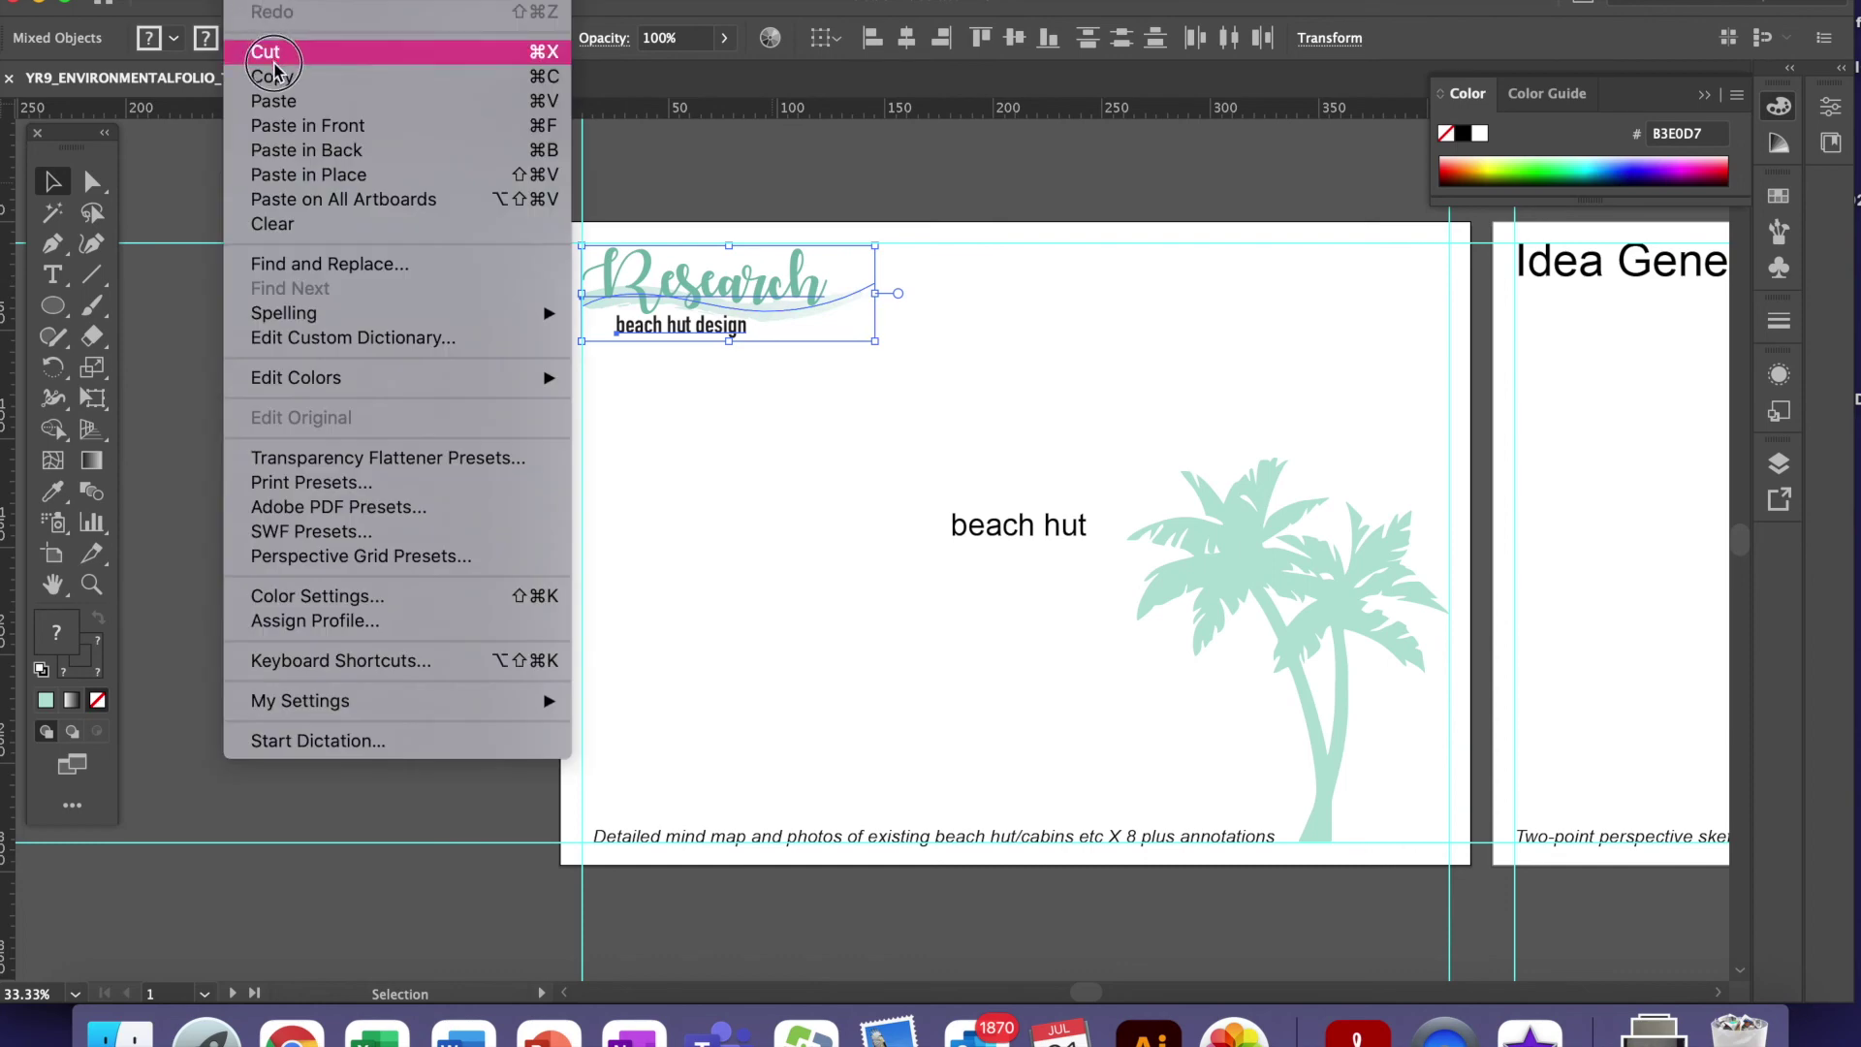
click(282, 75)
- Paste the copied heading, subtitle and watercolor line in place on the Idea Generation page
click(1255, 365)
scroll(847, 349, right, 10)
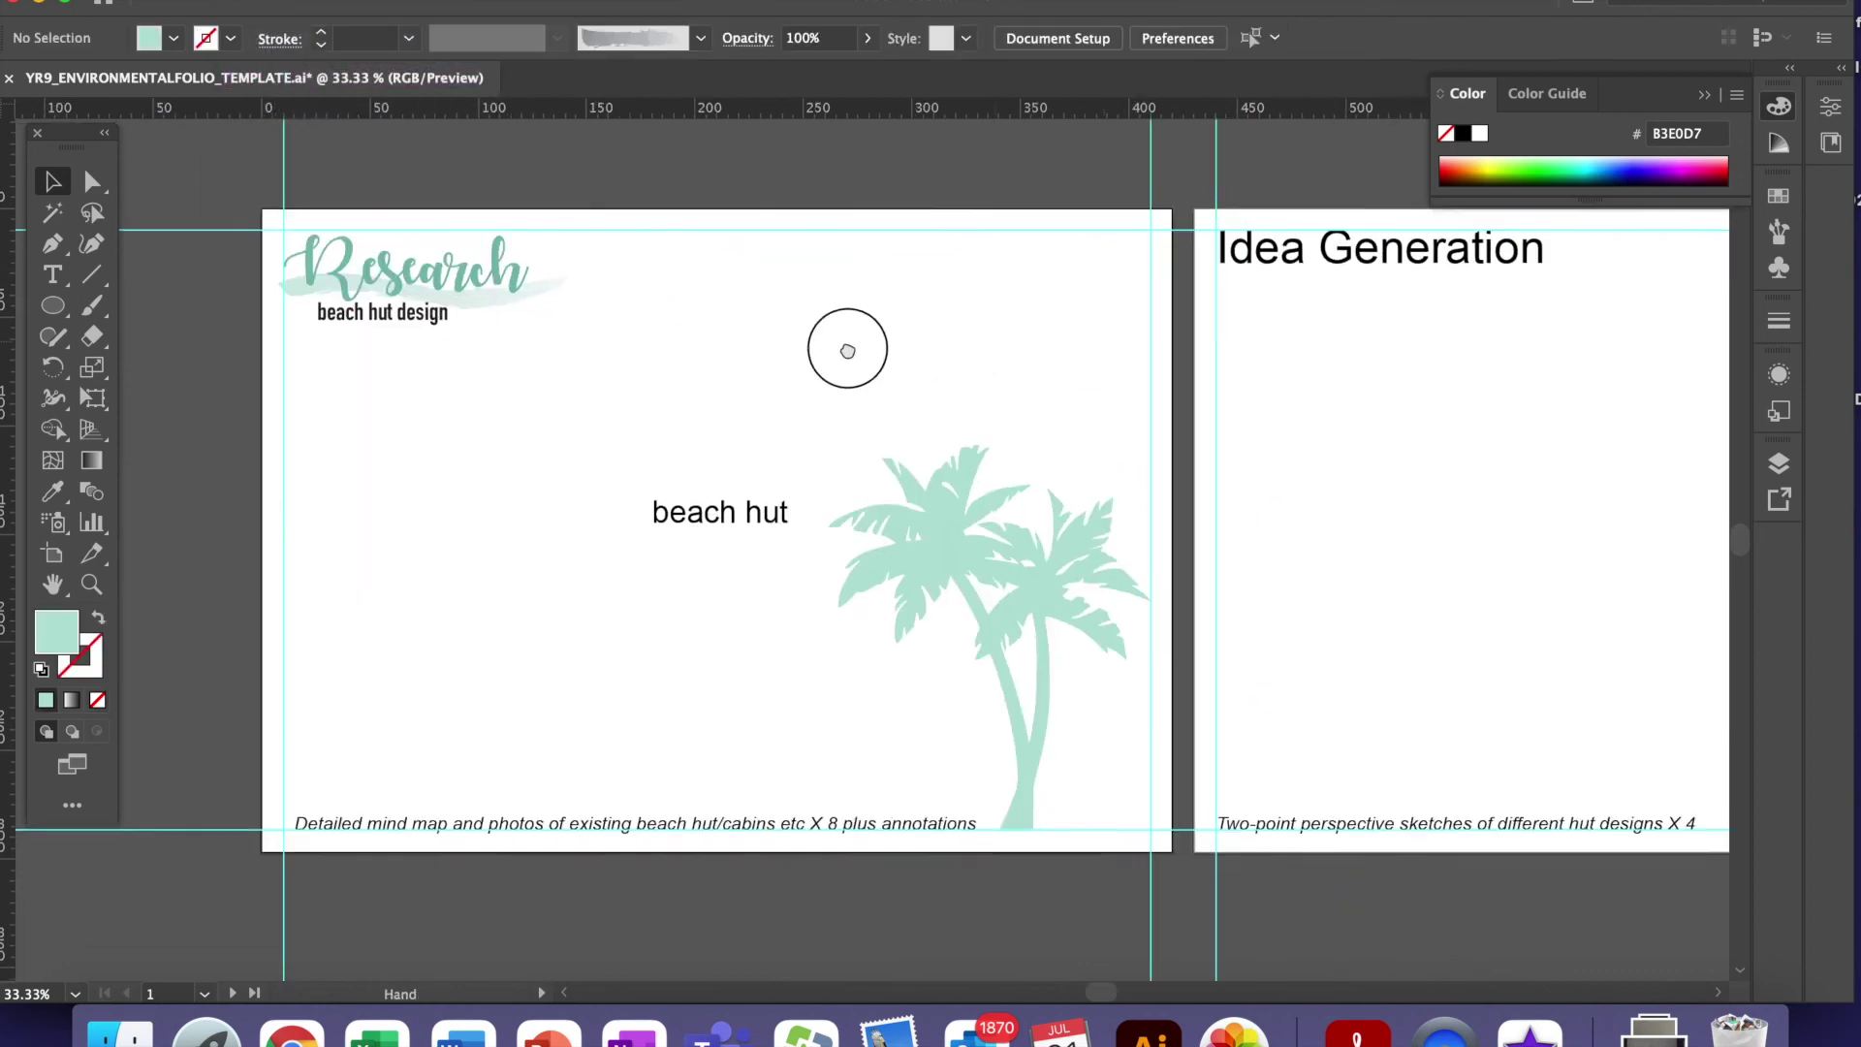
click(256, 1)
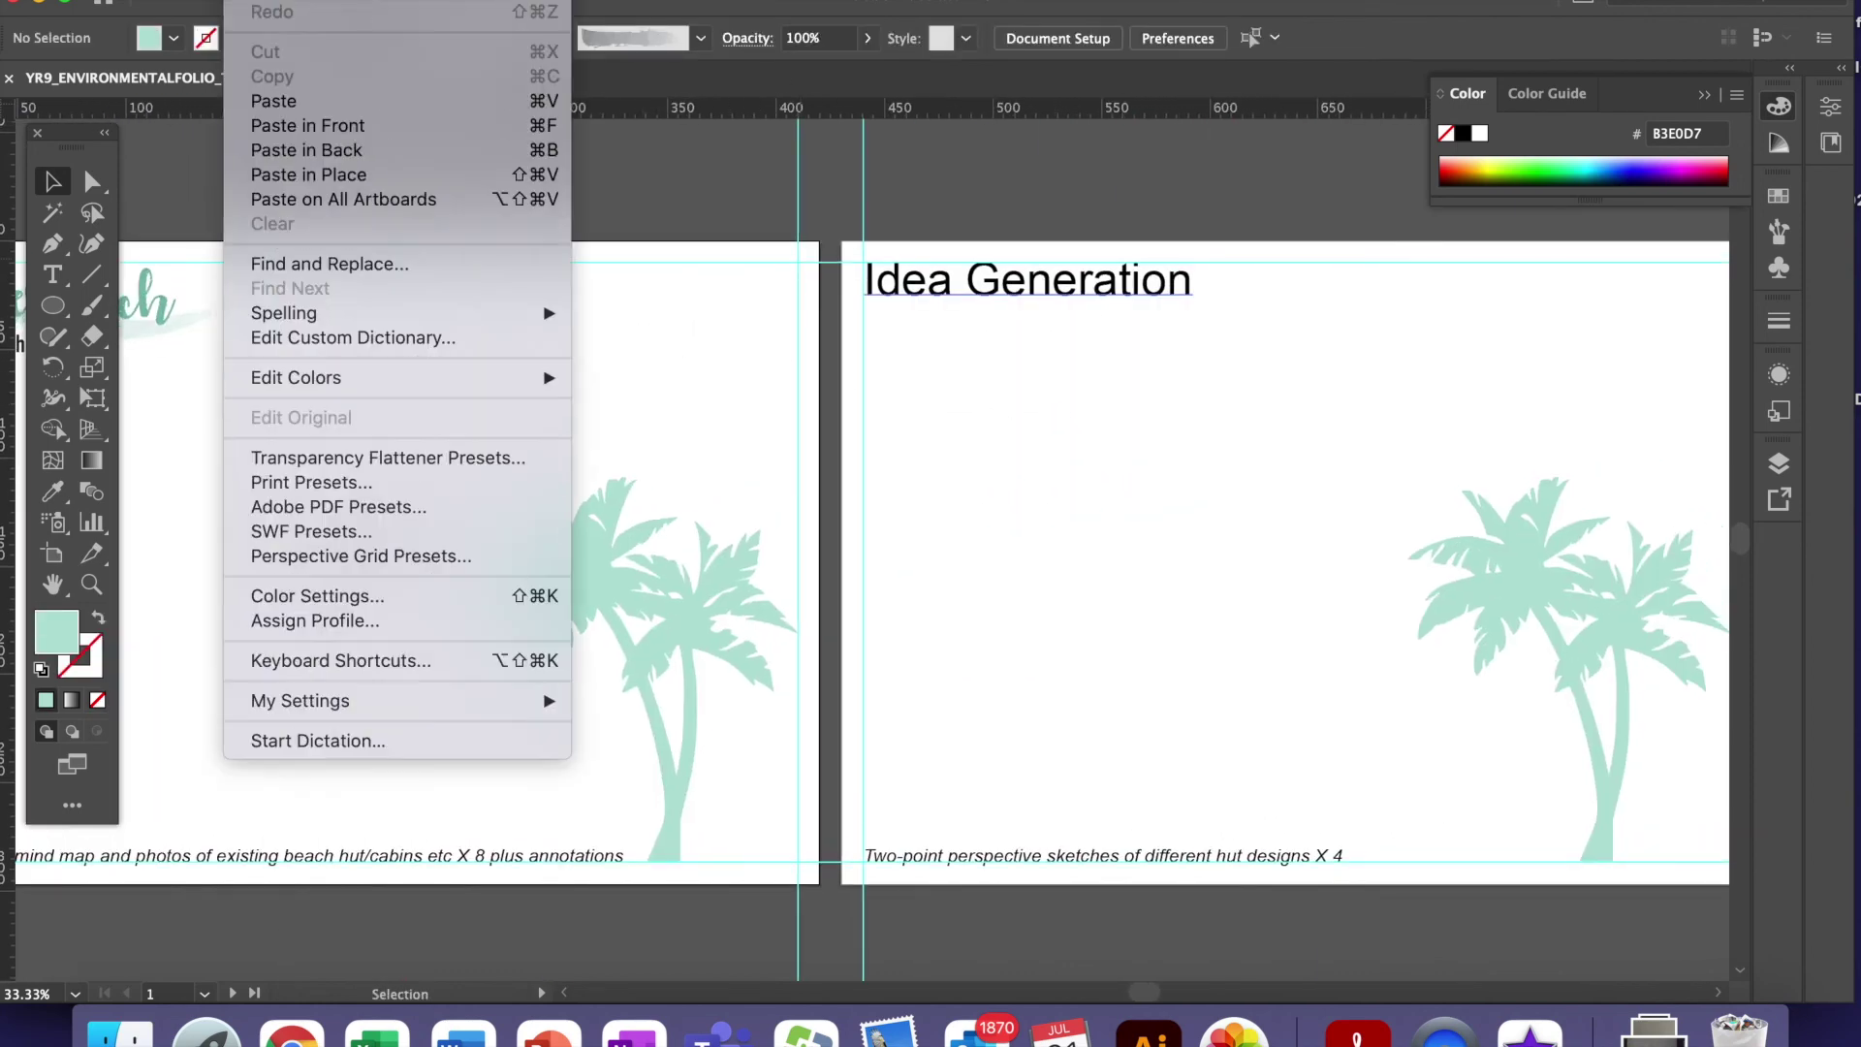
click(286, 174)
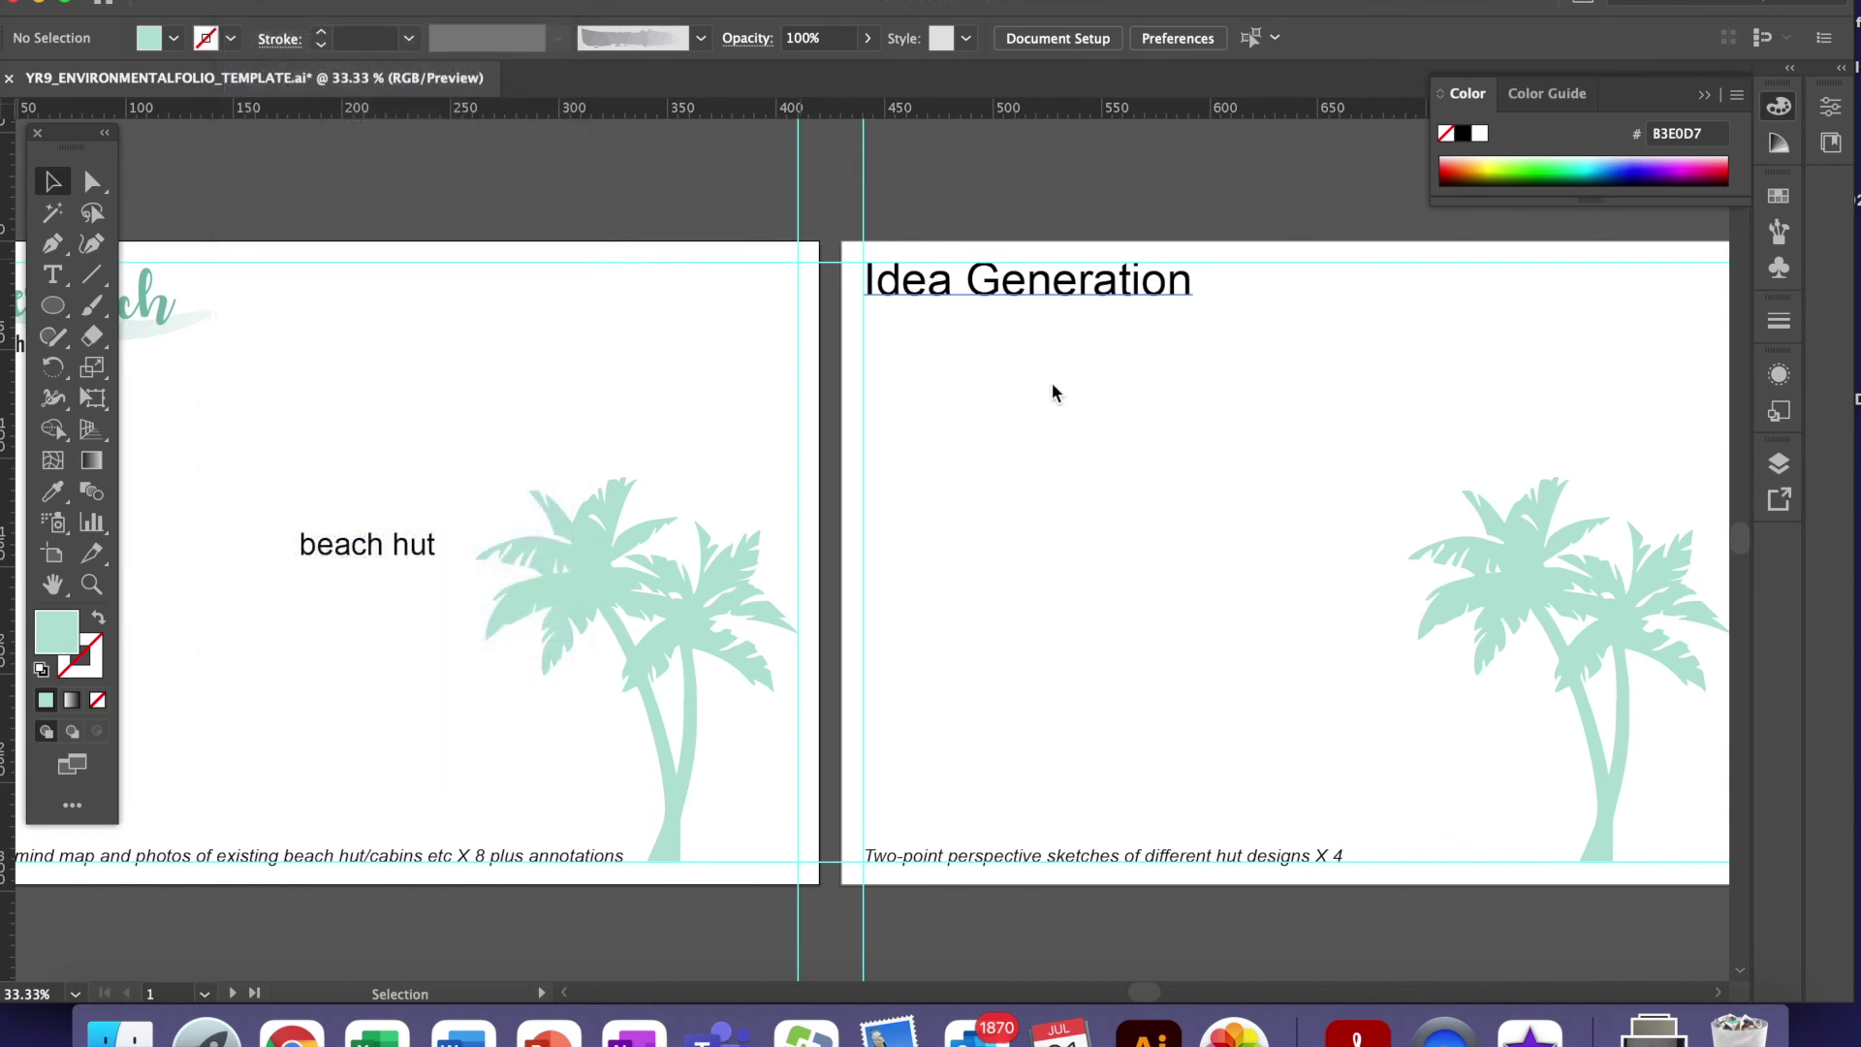
click(1149, 415)
click(1139, 423)
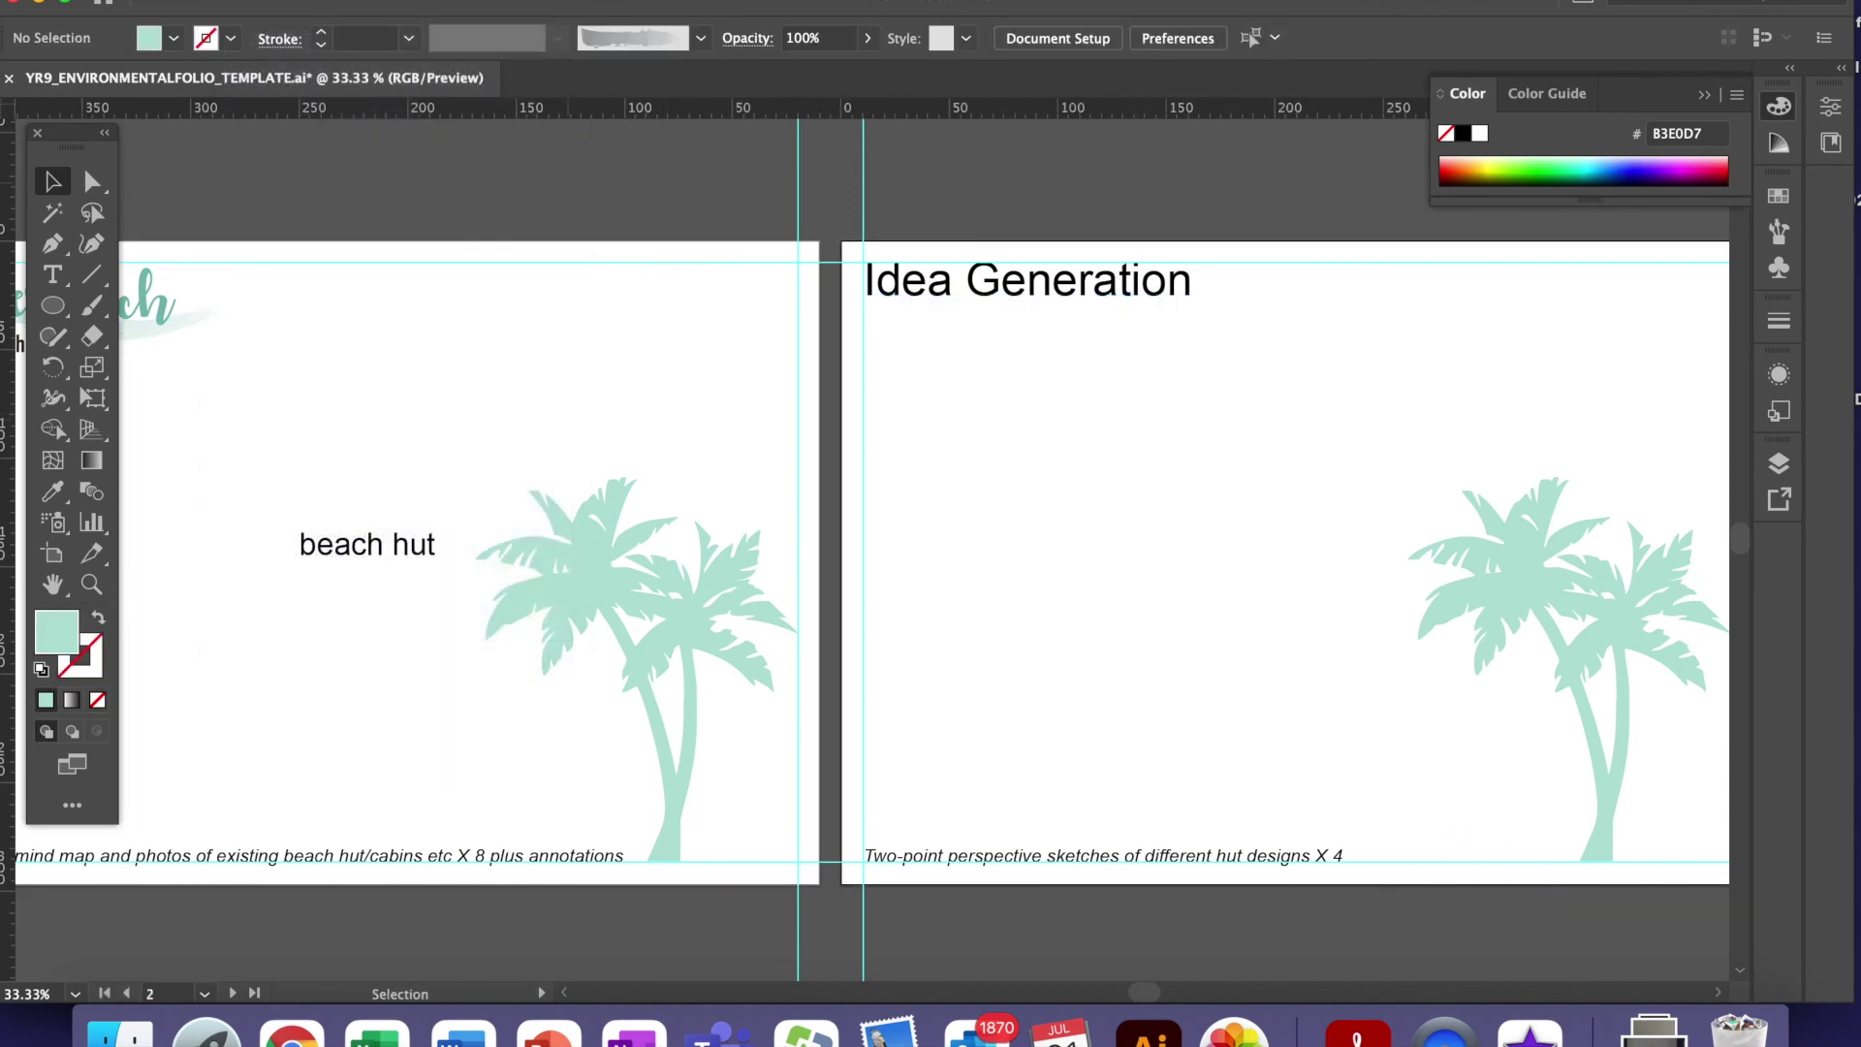
click(257, 2)
key(Return)
click(1211, 499)
- Move the plain Idea Generation title above its page and replace the pasted Research heading text with "Idea Generation"
drag(1185, 289, 1190, 211)
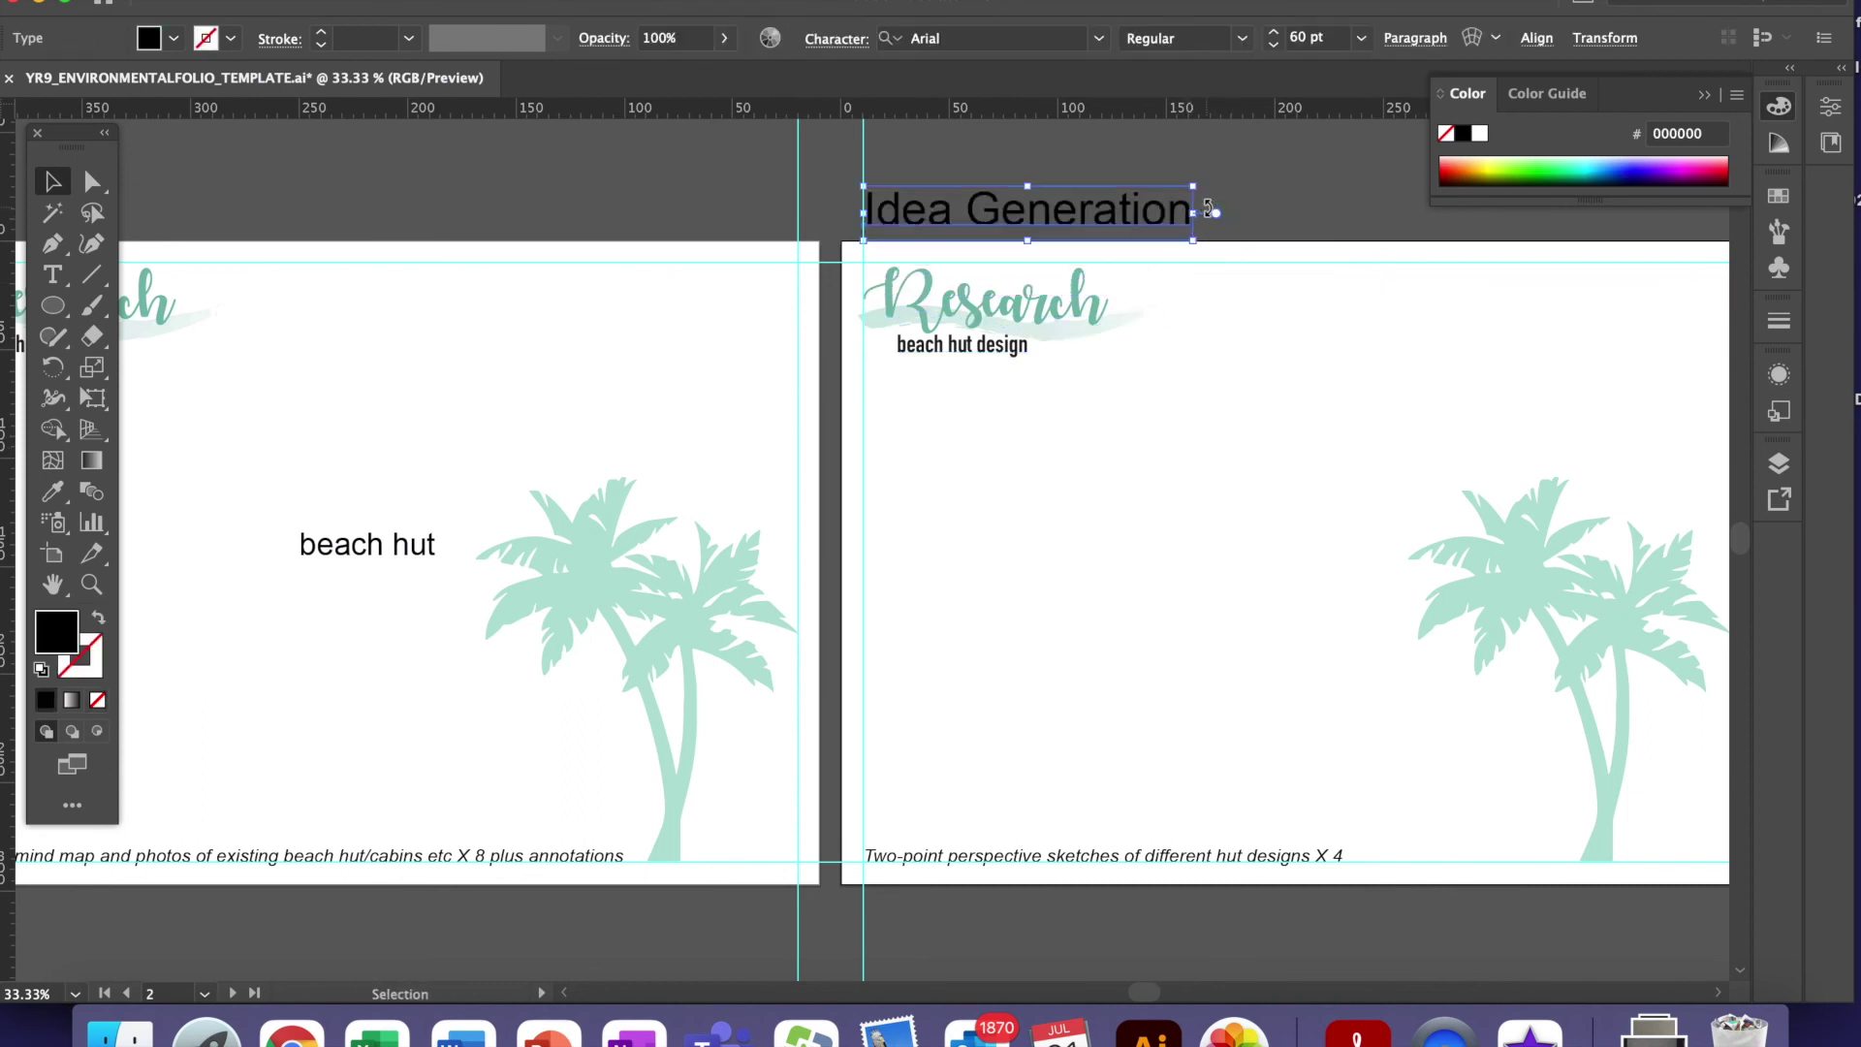
click(52, 274)
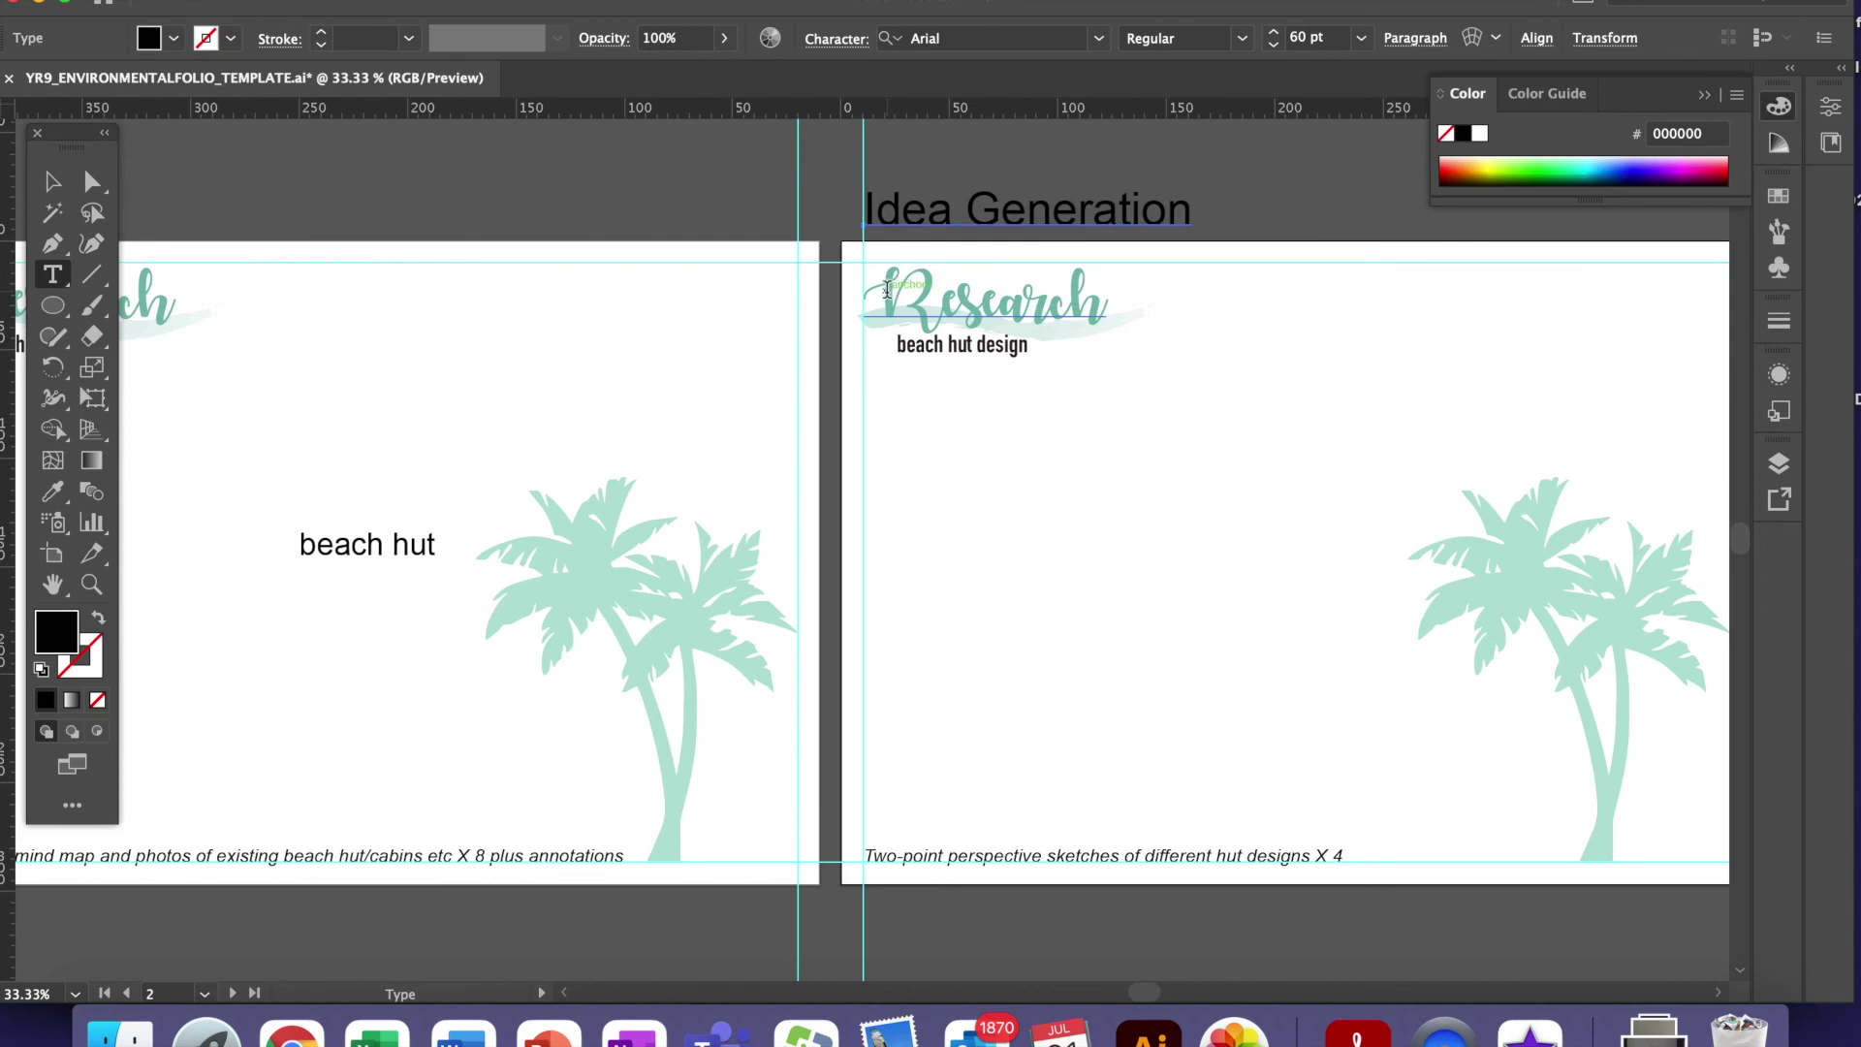
drag(883, 295, 1210, 310)
text(Idea)
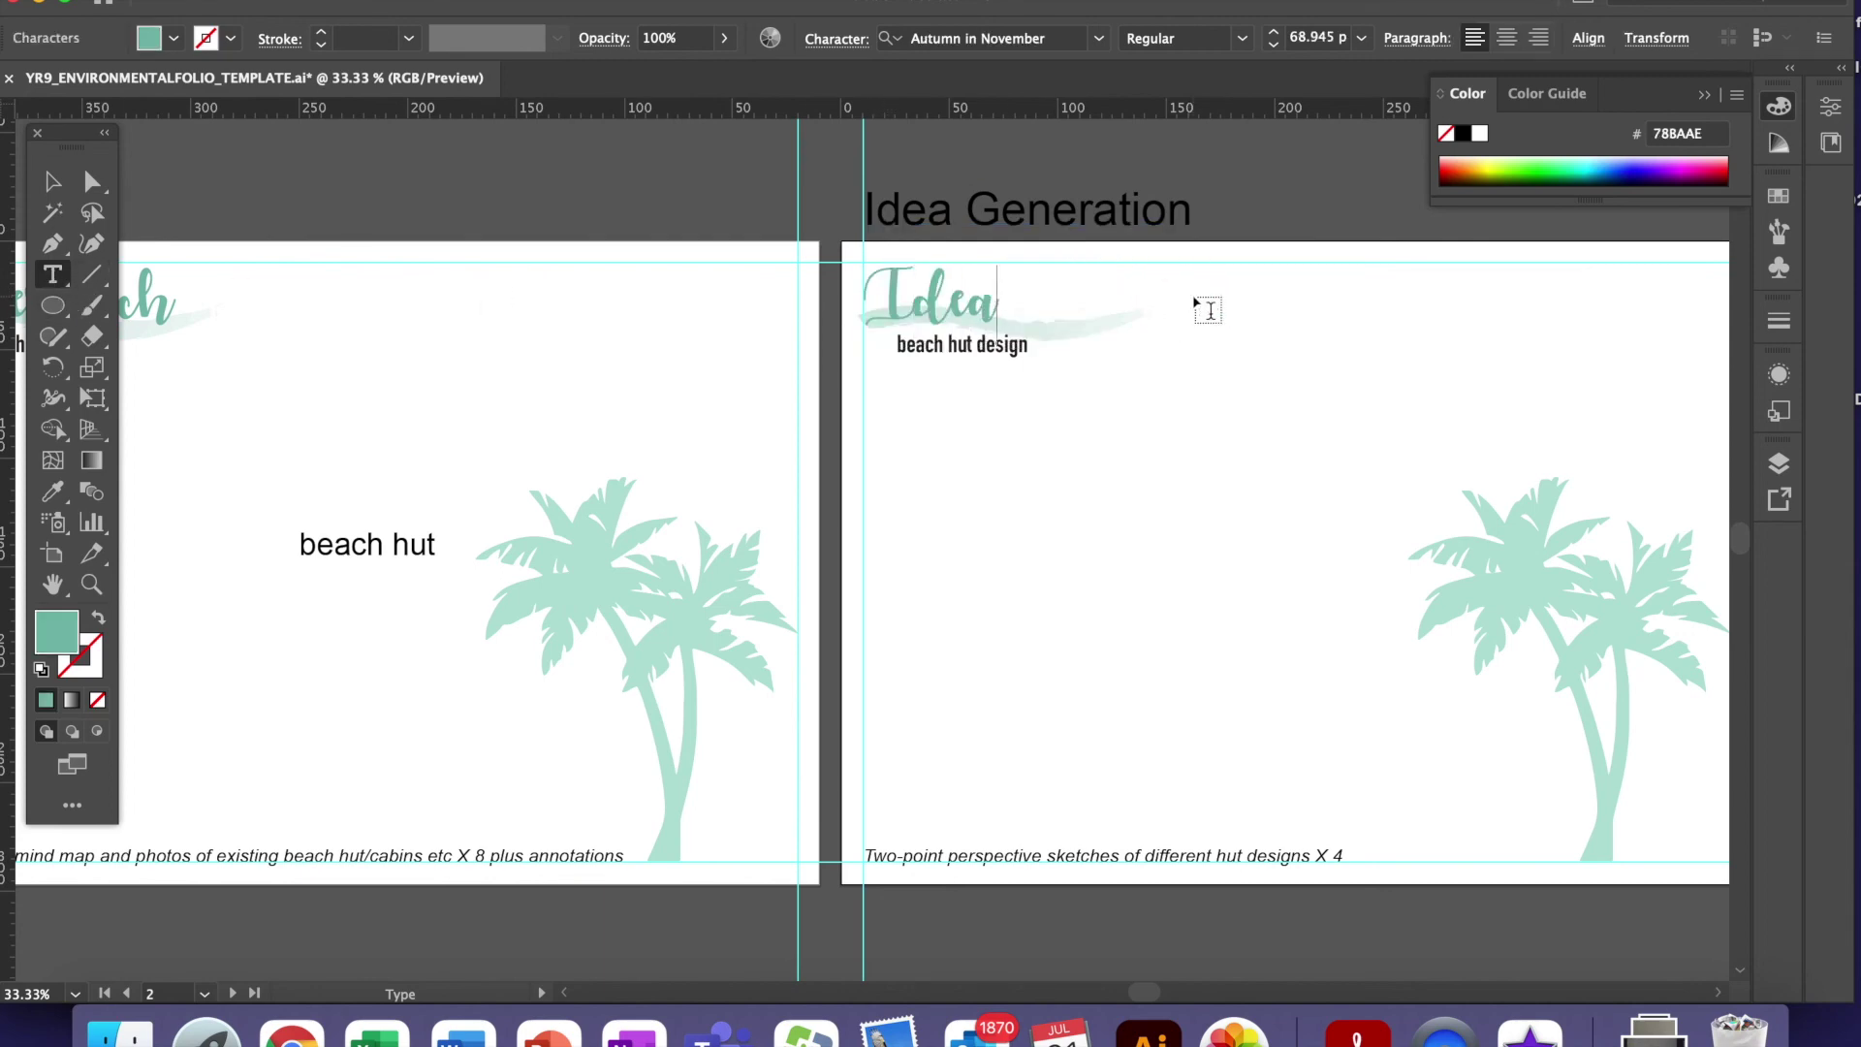
text( Generation)
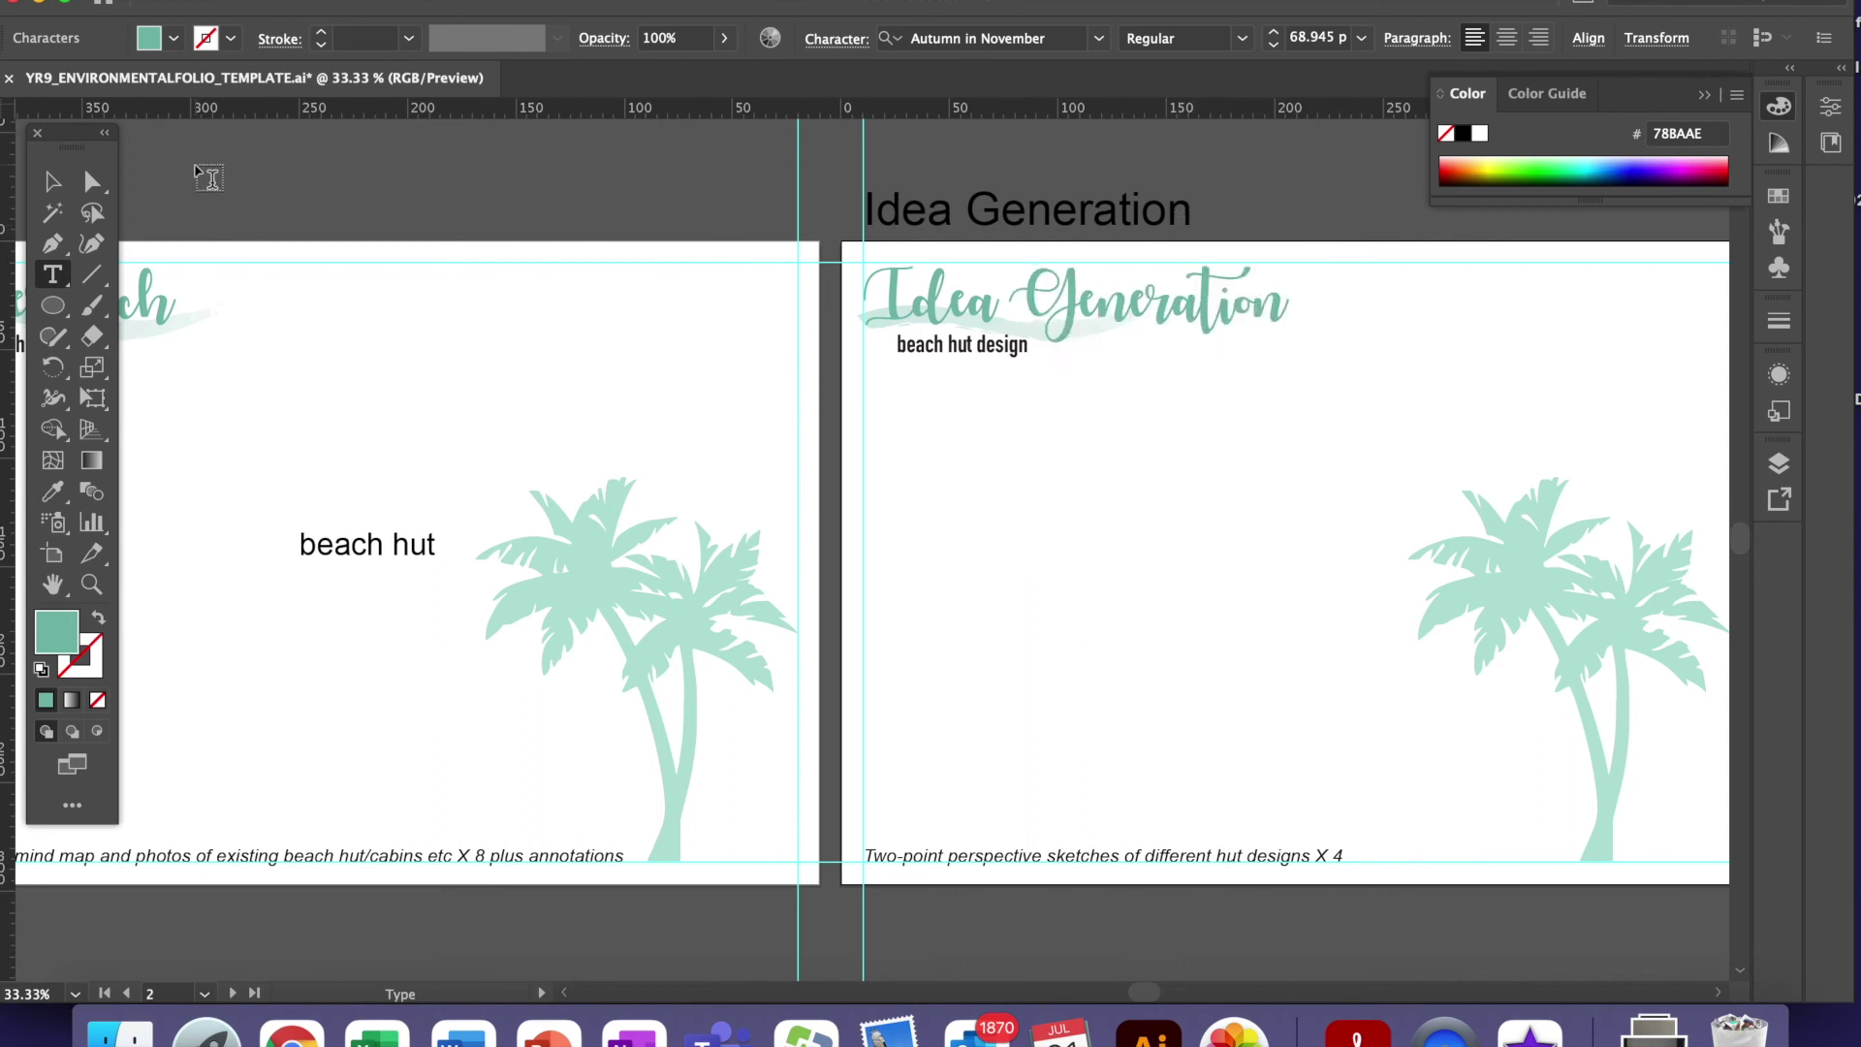
click(54, 183)
click(877, 475)
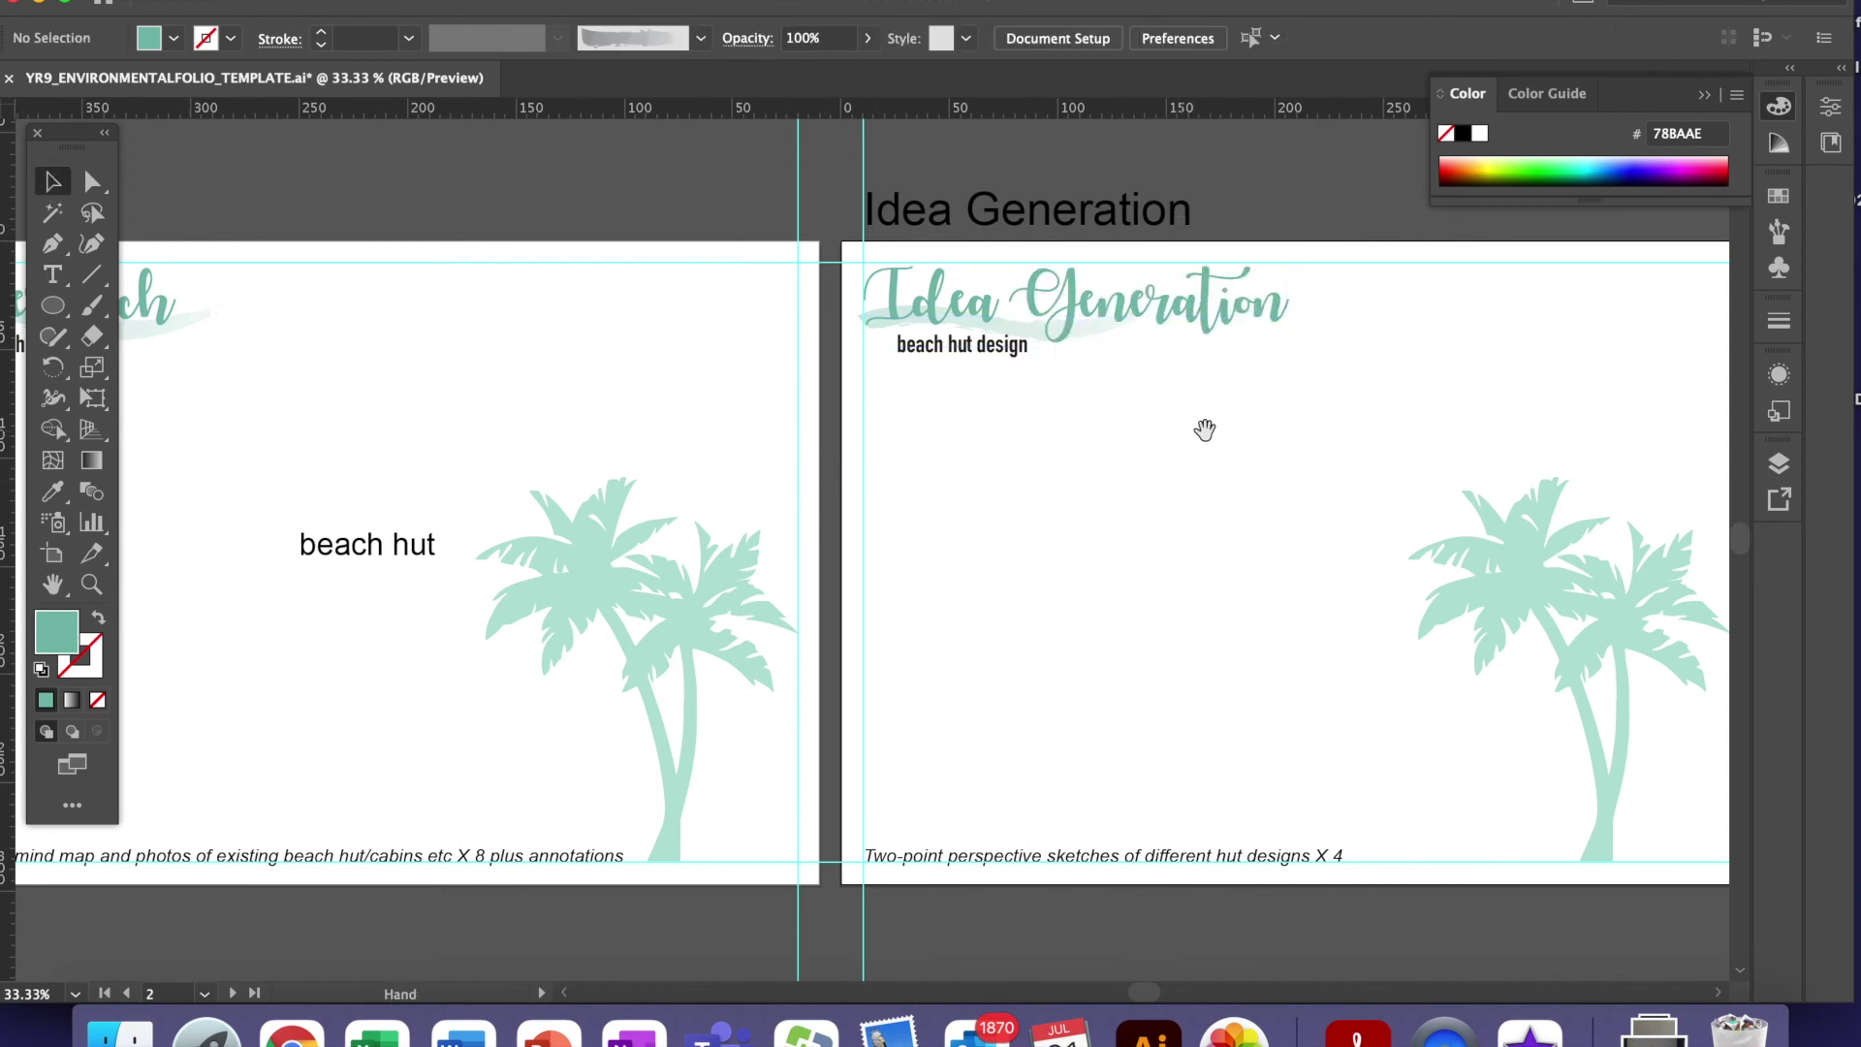
- Paste the copied heading group in place on the Idea Development page and try moving the plain title above the page
scroll(1066, 436, right, 10)
click(1356, 444)
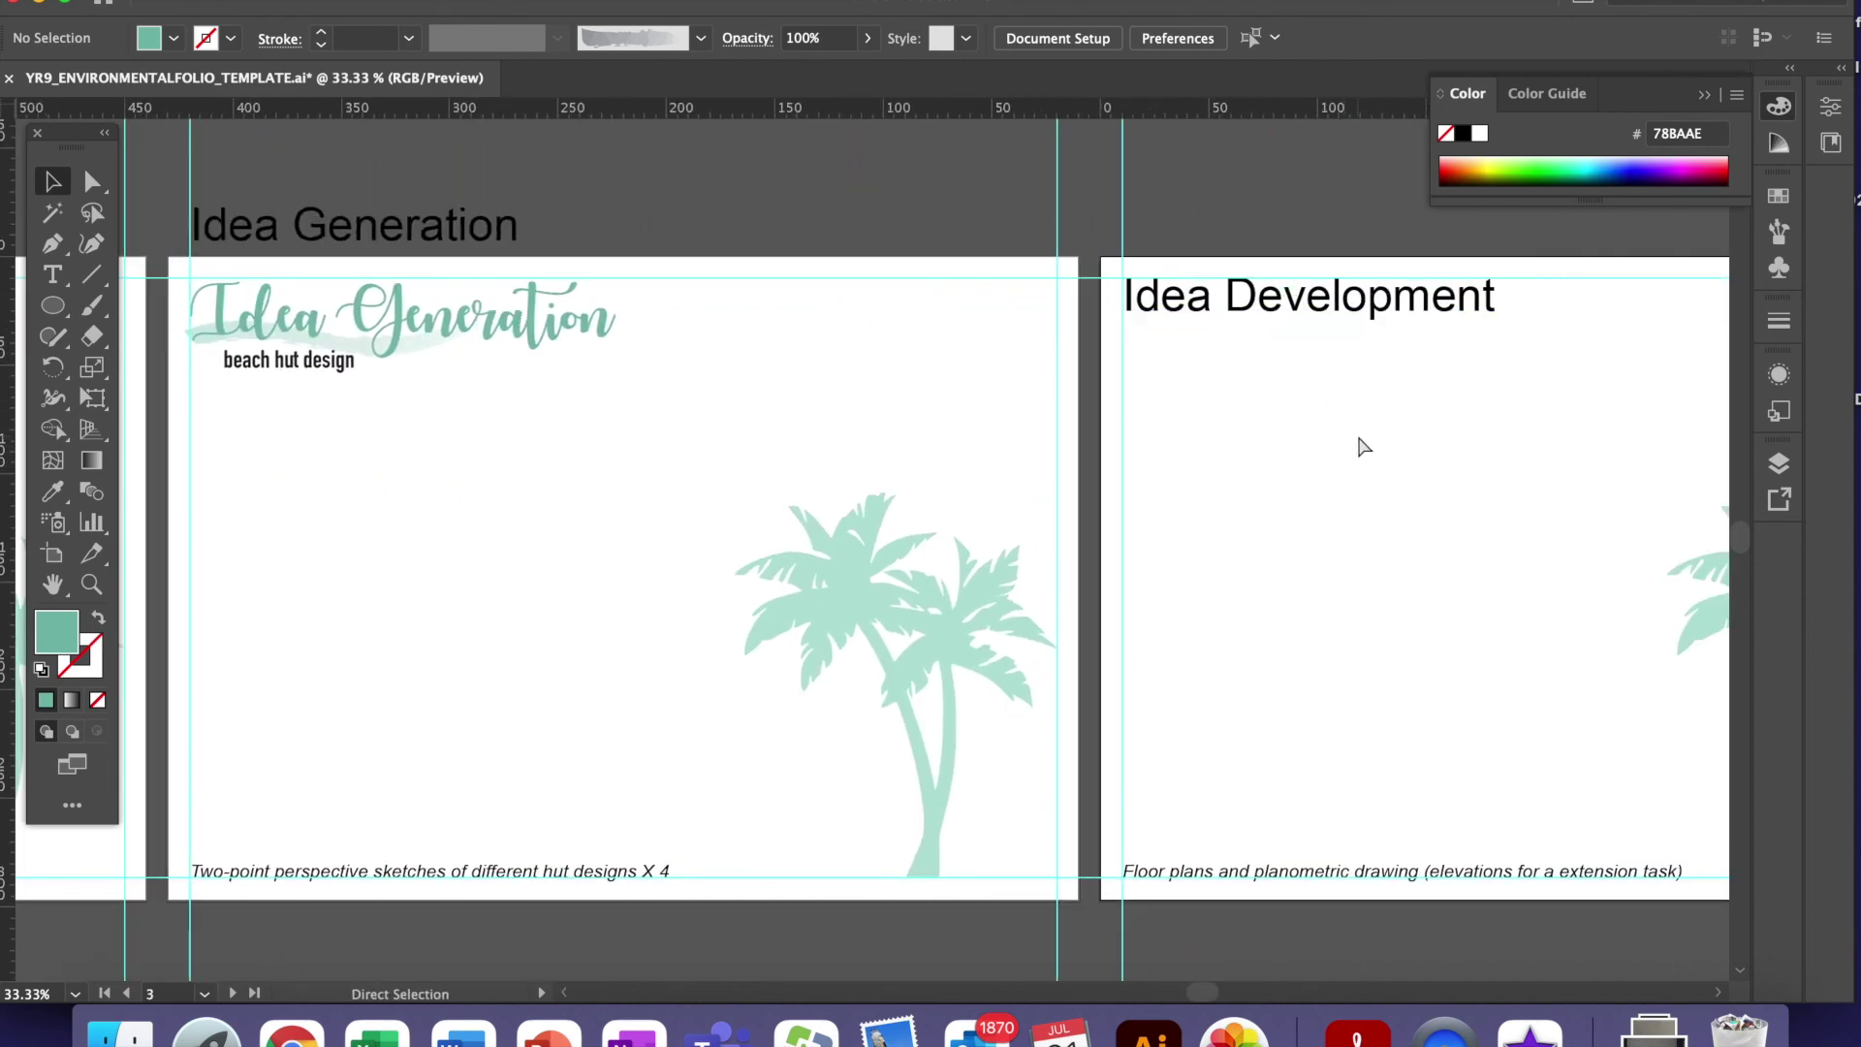
key(super+shift+v)
click(1356, 430)
drag(1387, 306, 1430, 192)
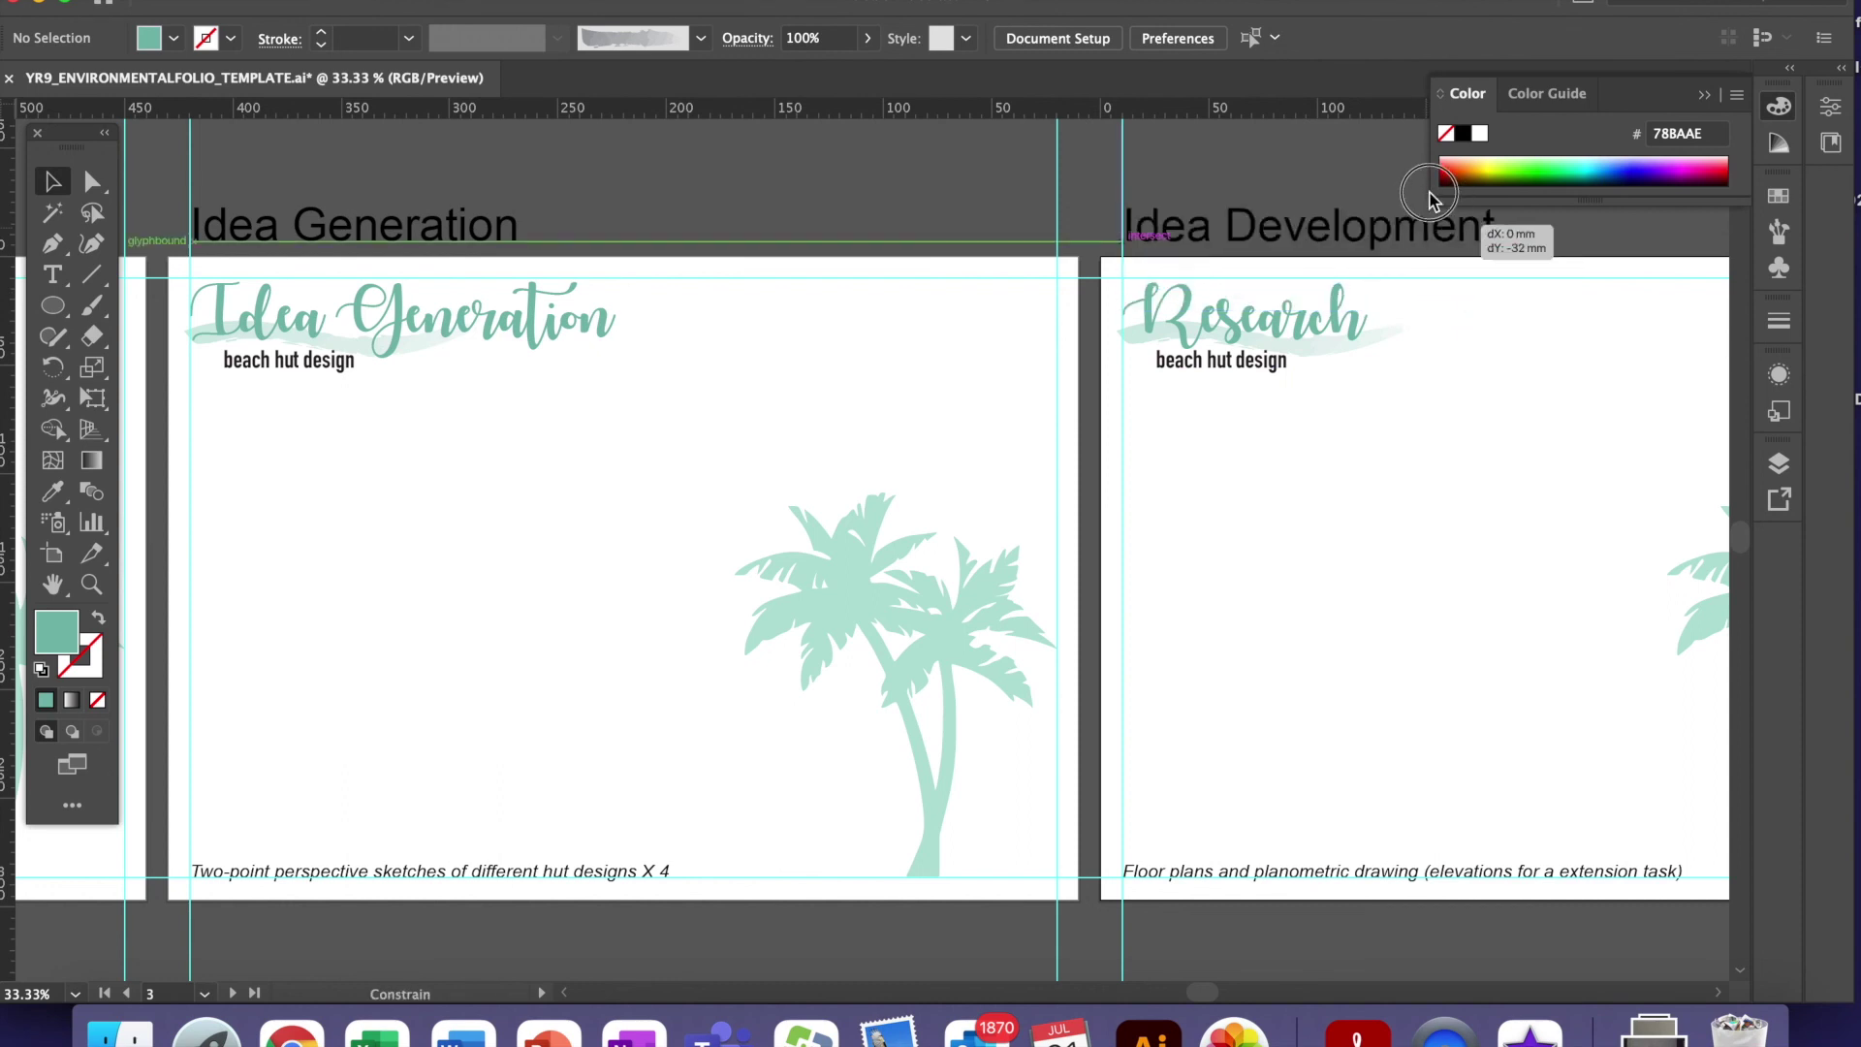
key(super+z)
- Replace the pasted Research heading text on the Idea Development page with "Idea Development"
click(52, 274)
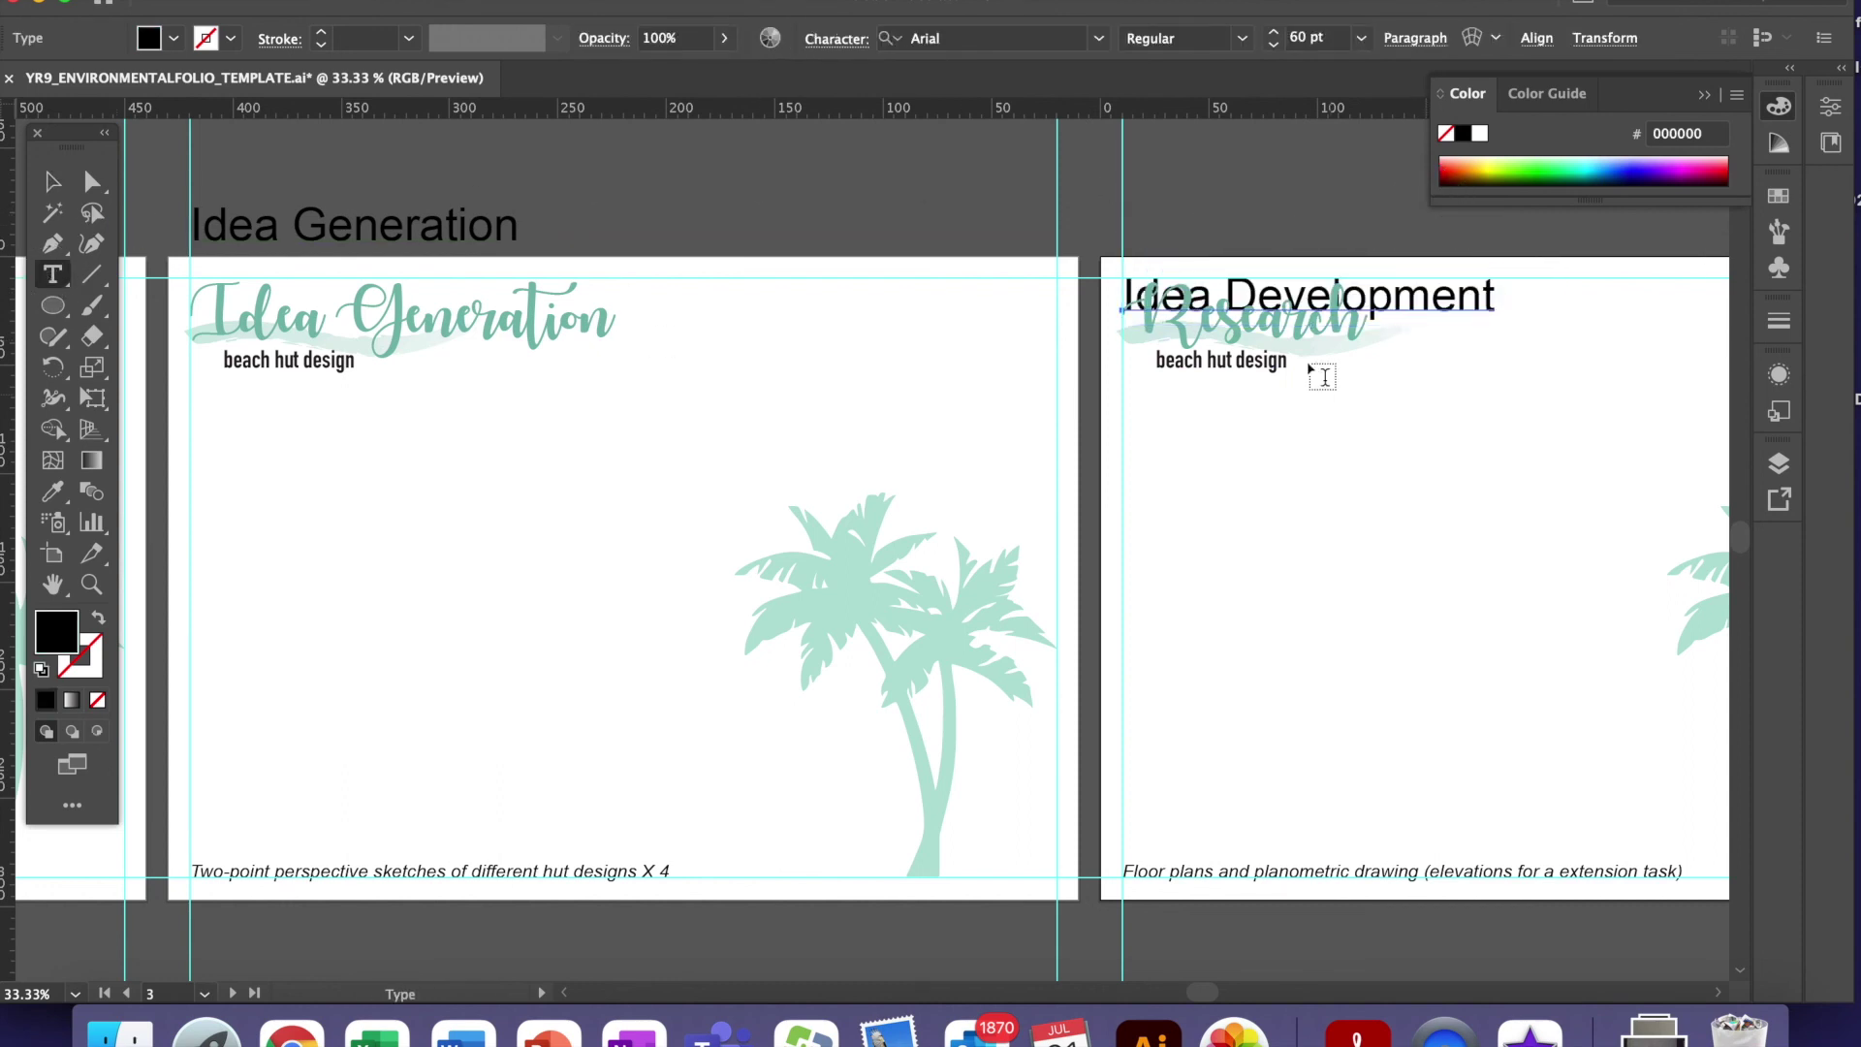
drag(1132, 310, 1462, 307)
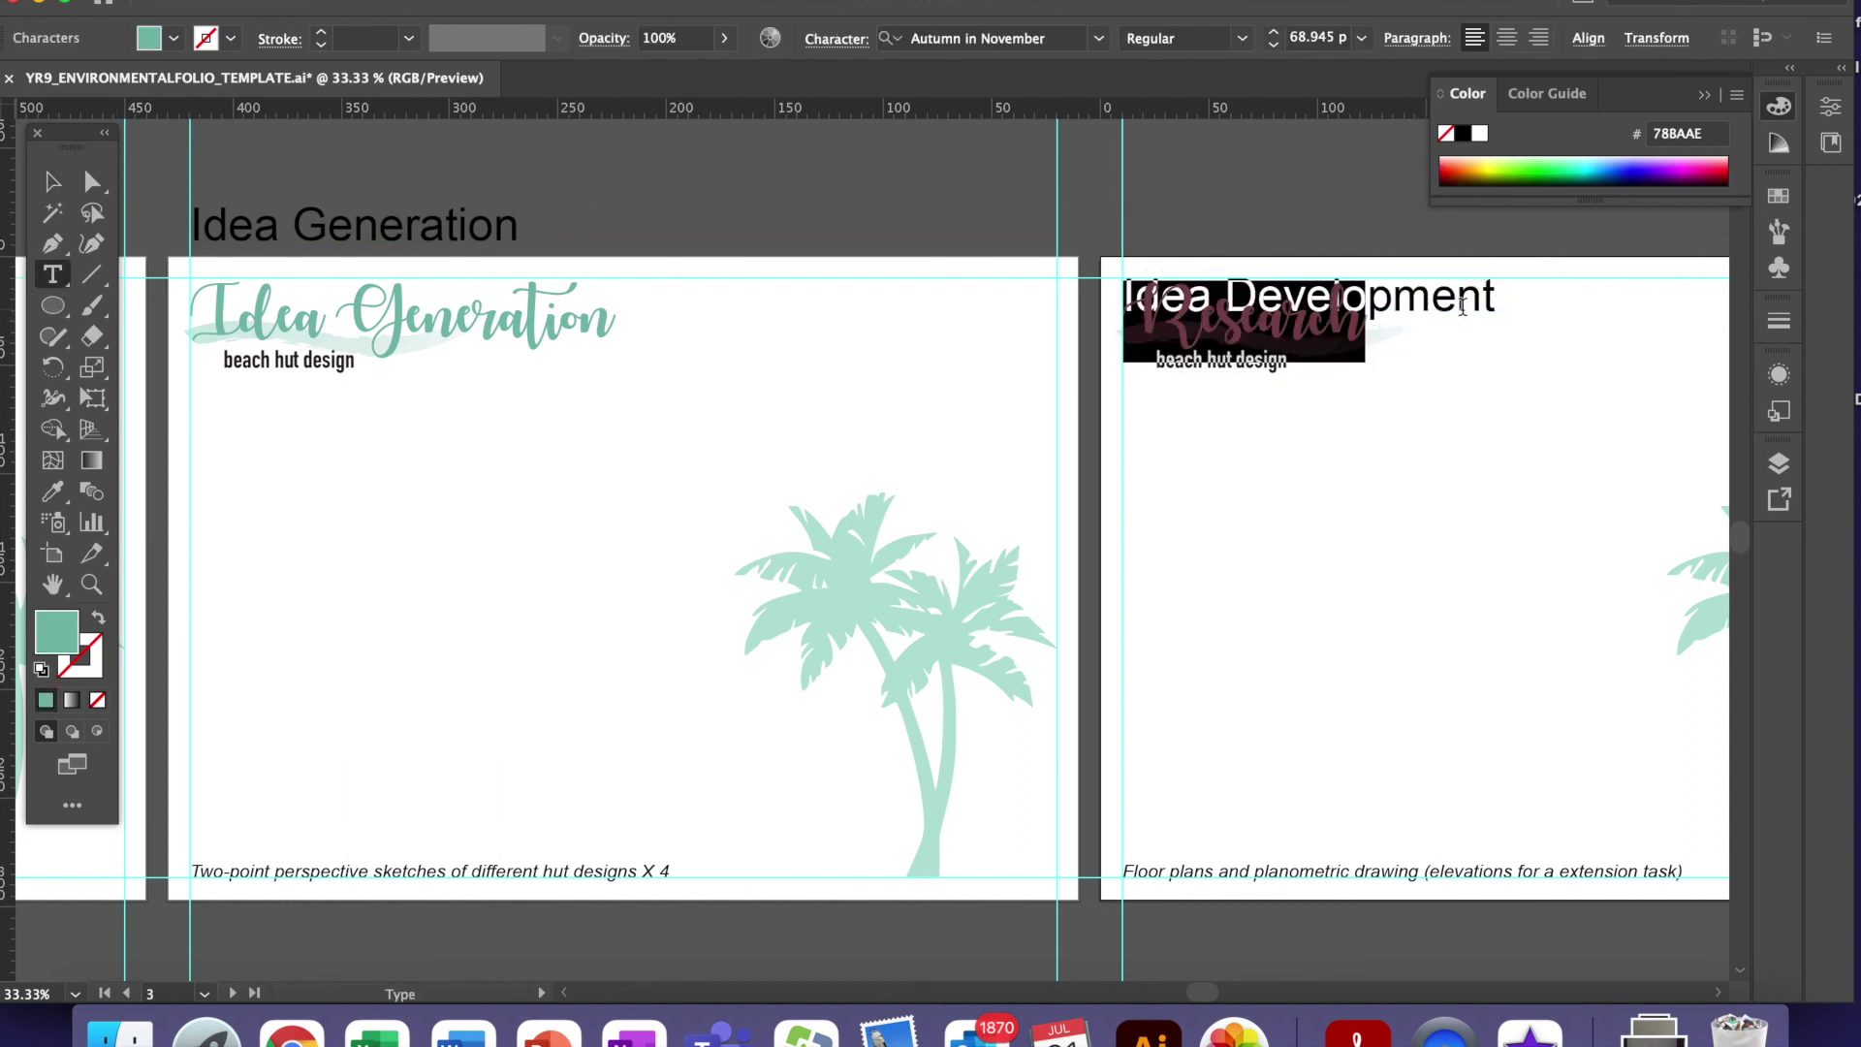
text(Idea Deve)
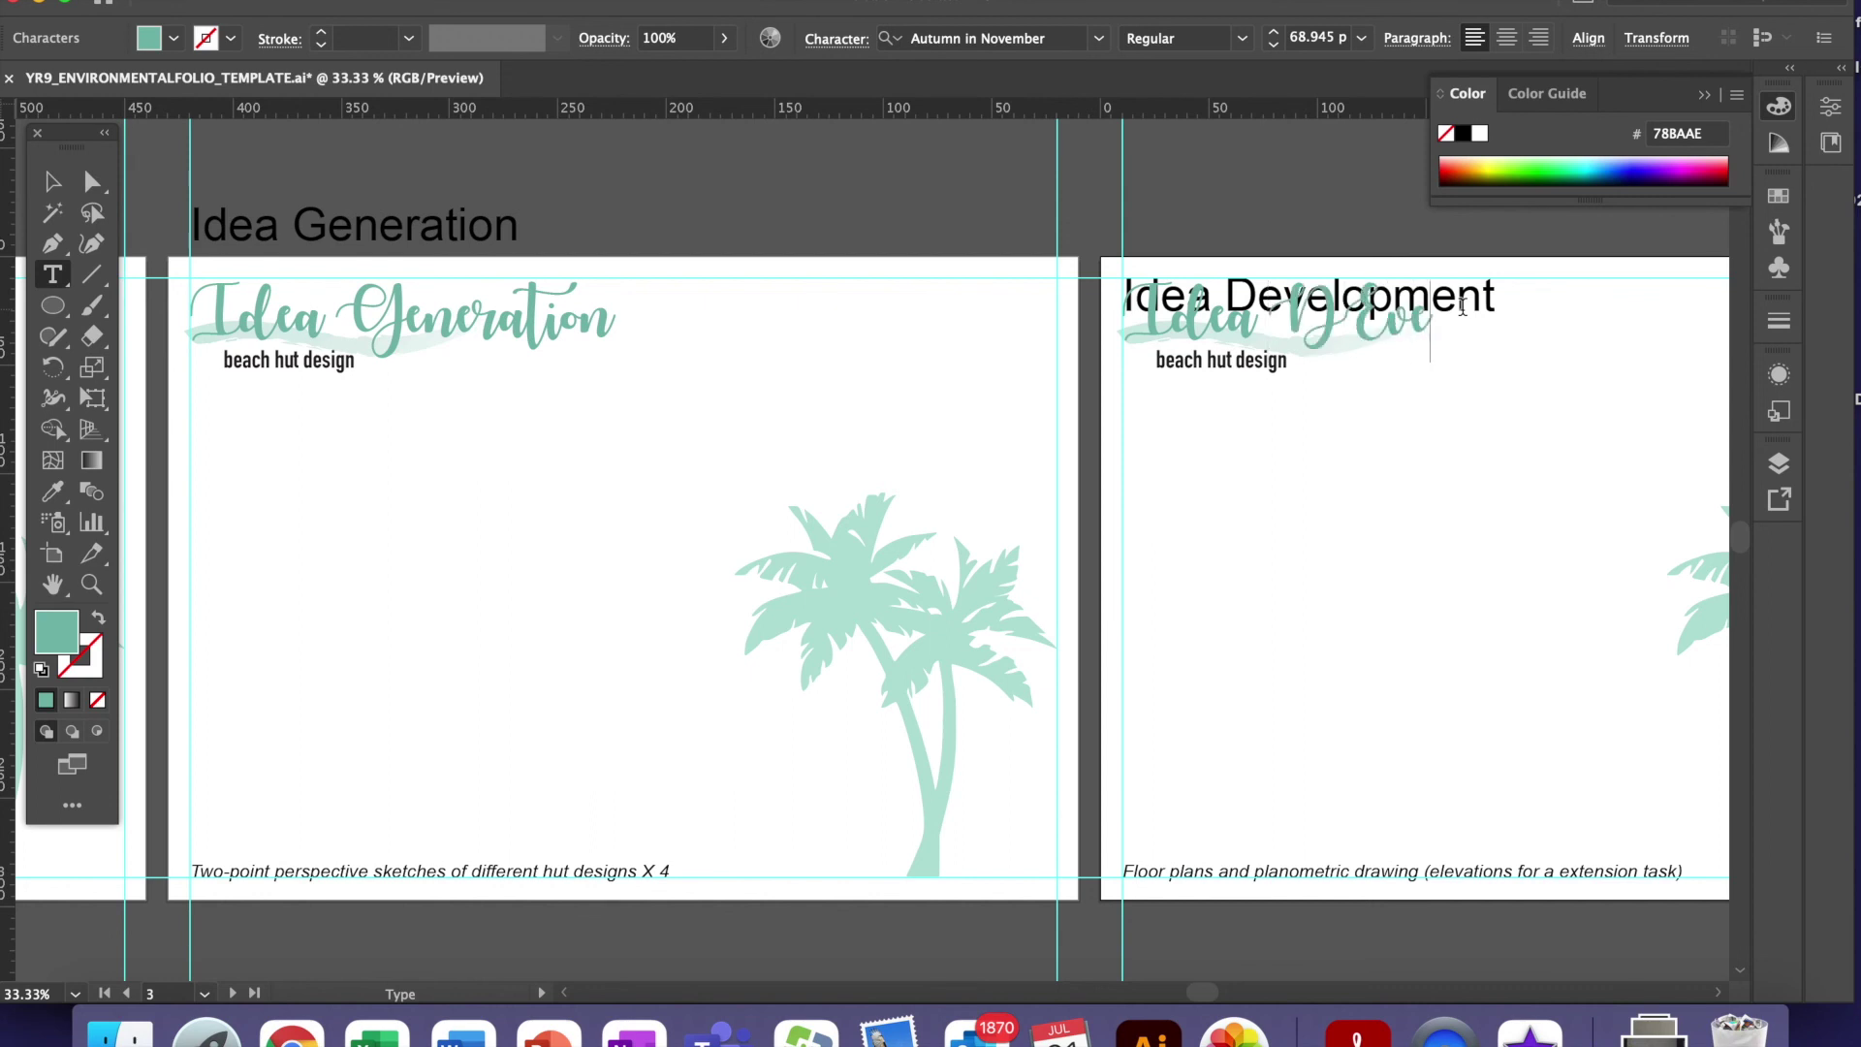
text(lop)
key(BackSpace)
key(BackSpace)
key(BackSpace)
key(BackSpace)
key(BackSpace)
key(BackSpace)
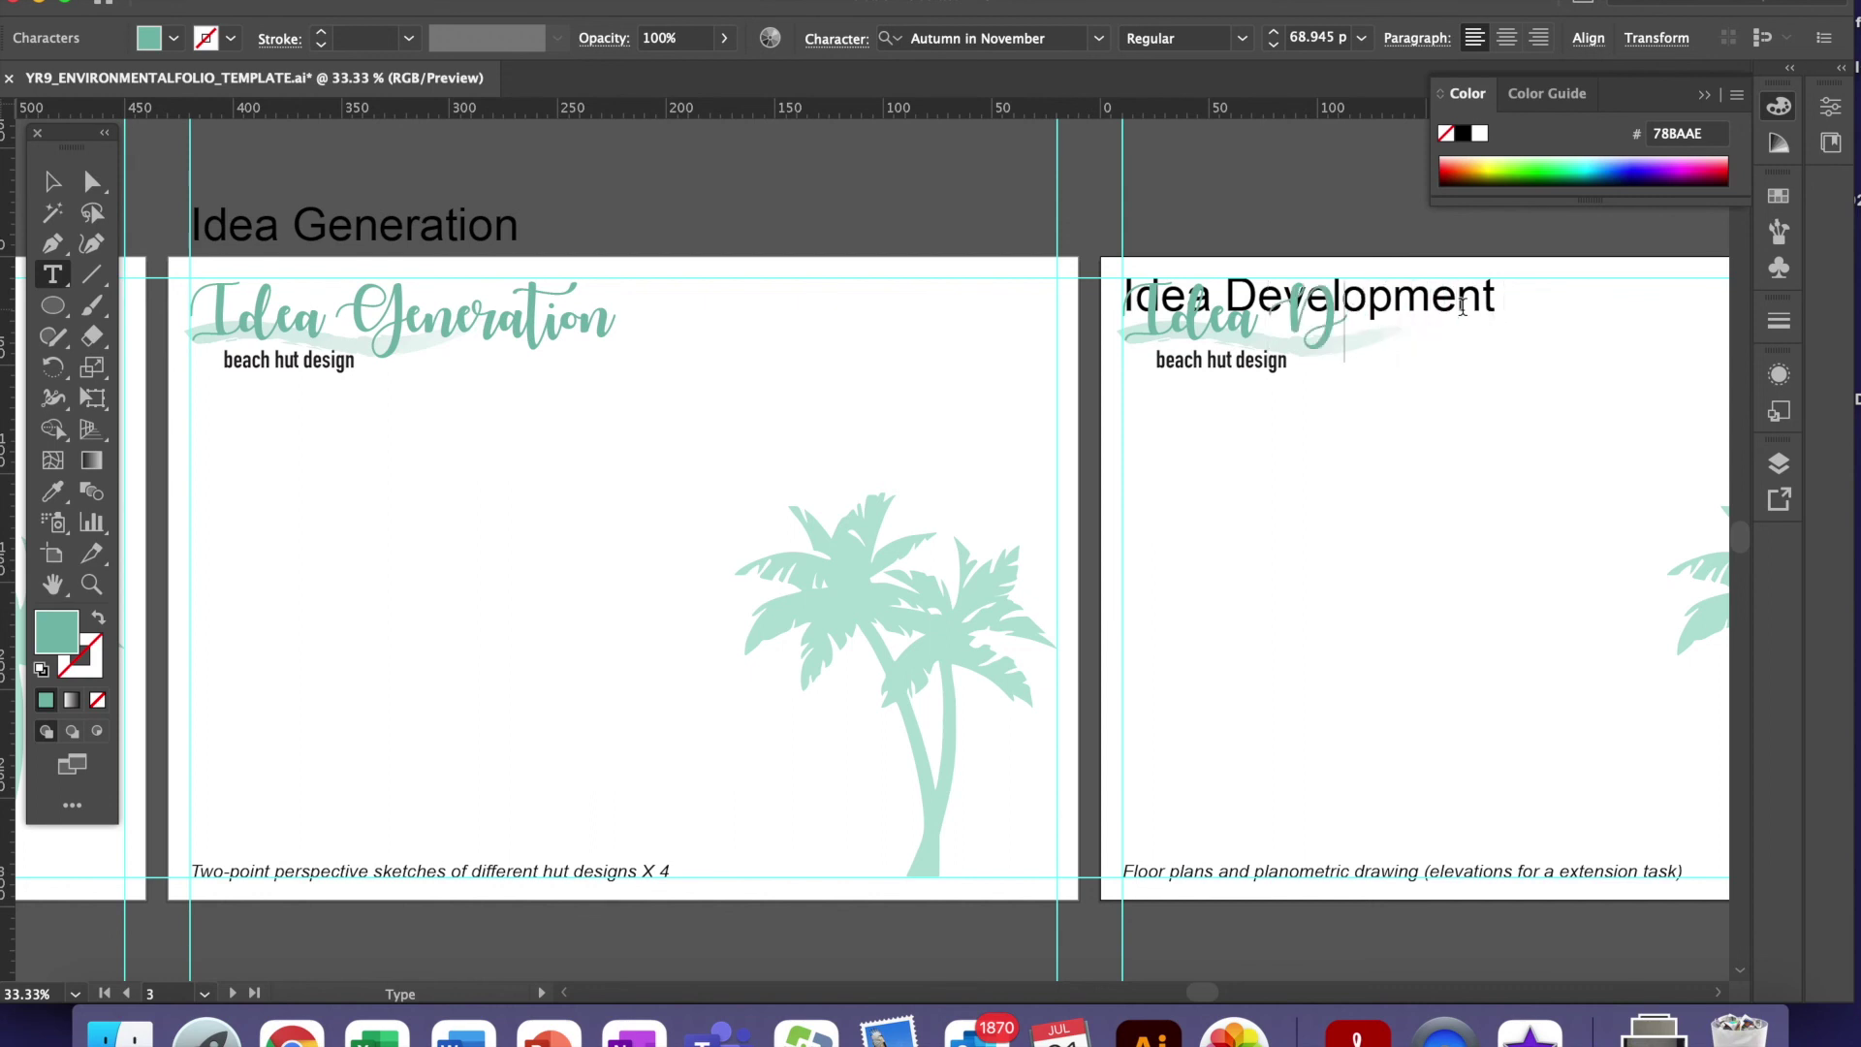
text(velopment)
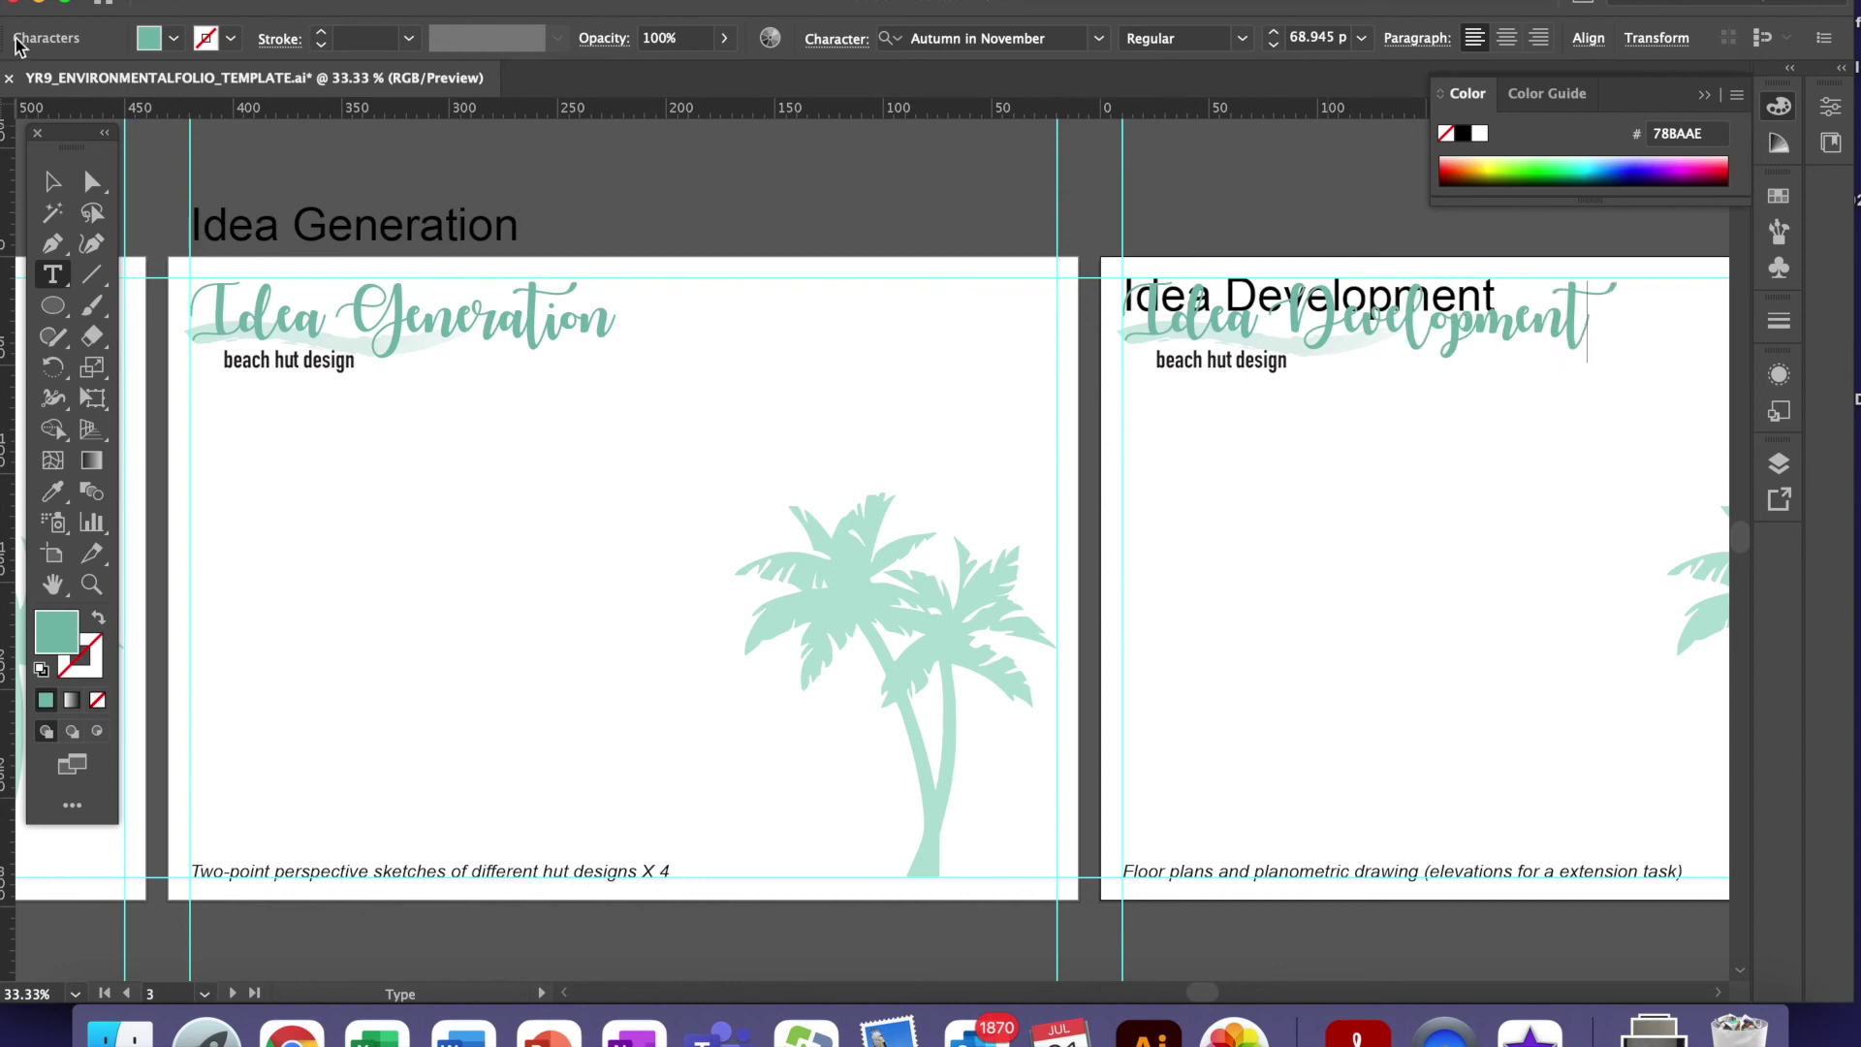
click(52, 181)
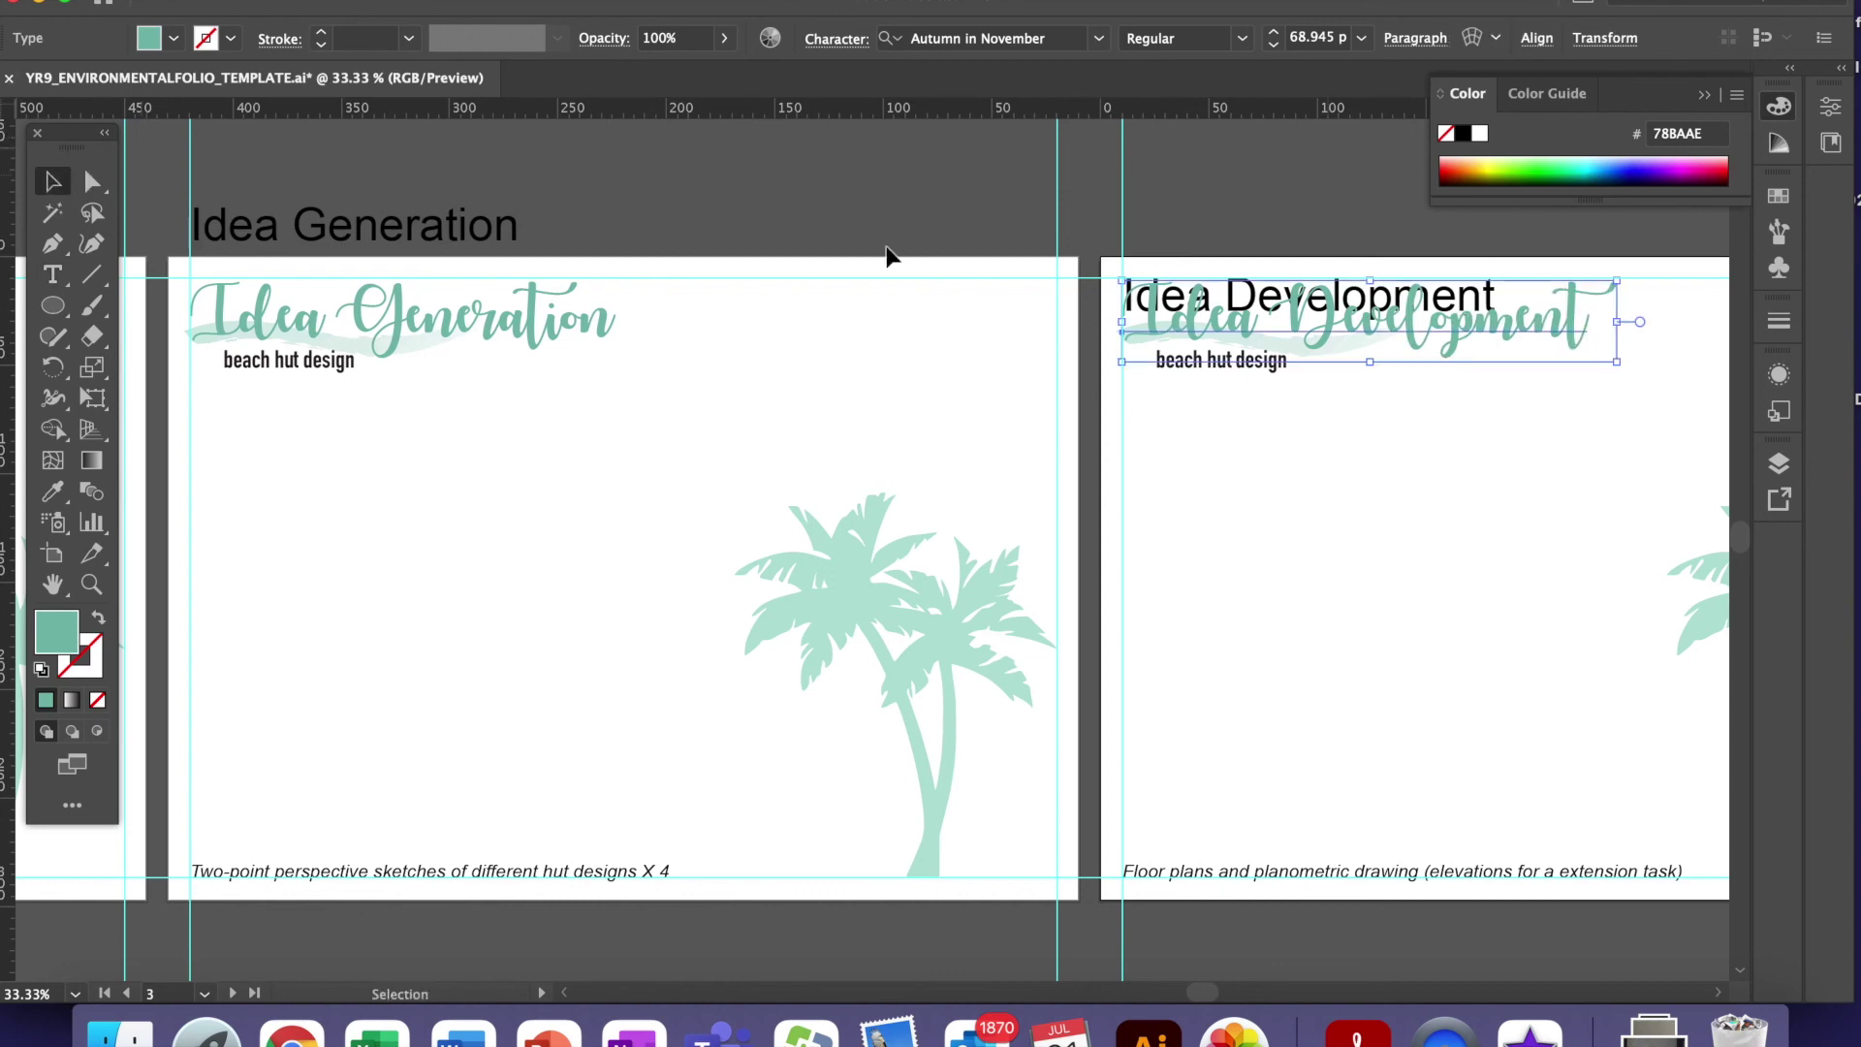
- Shift the styled heading group down, move the plain Idea Development title above its page, and return the group to the page's upper margin
click(1316, 442)
mouse_move(1412, 404)
mouse_down()
mouse_move(1153, 327)
mouse_move(1201, 407)
mouse_move(1204, 458)
mouse_up()
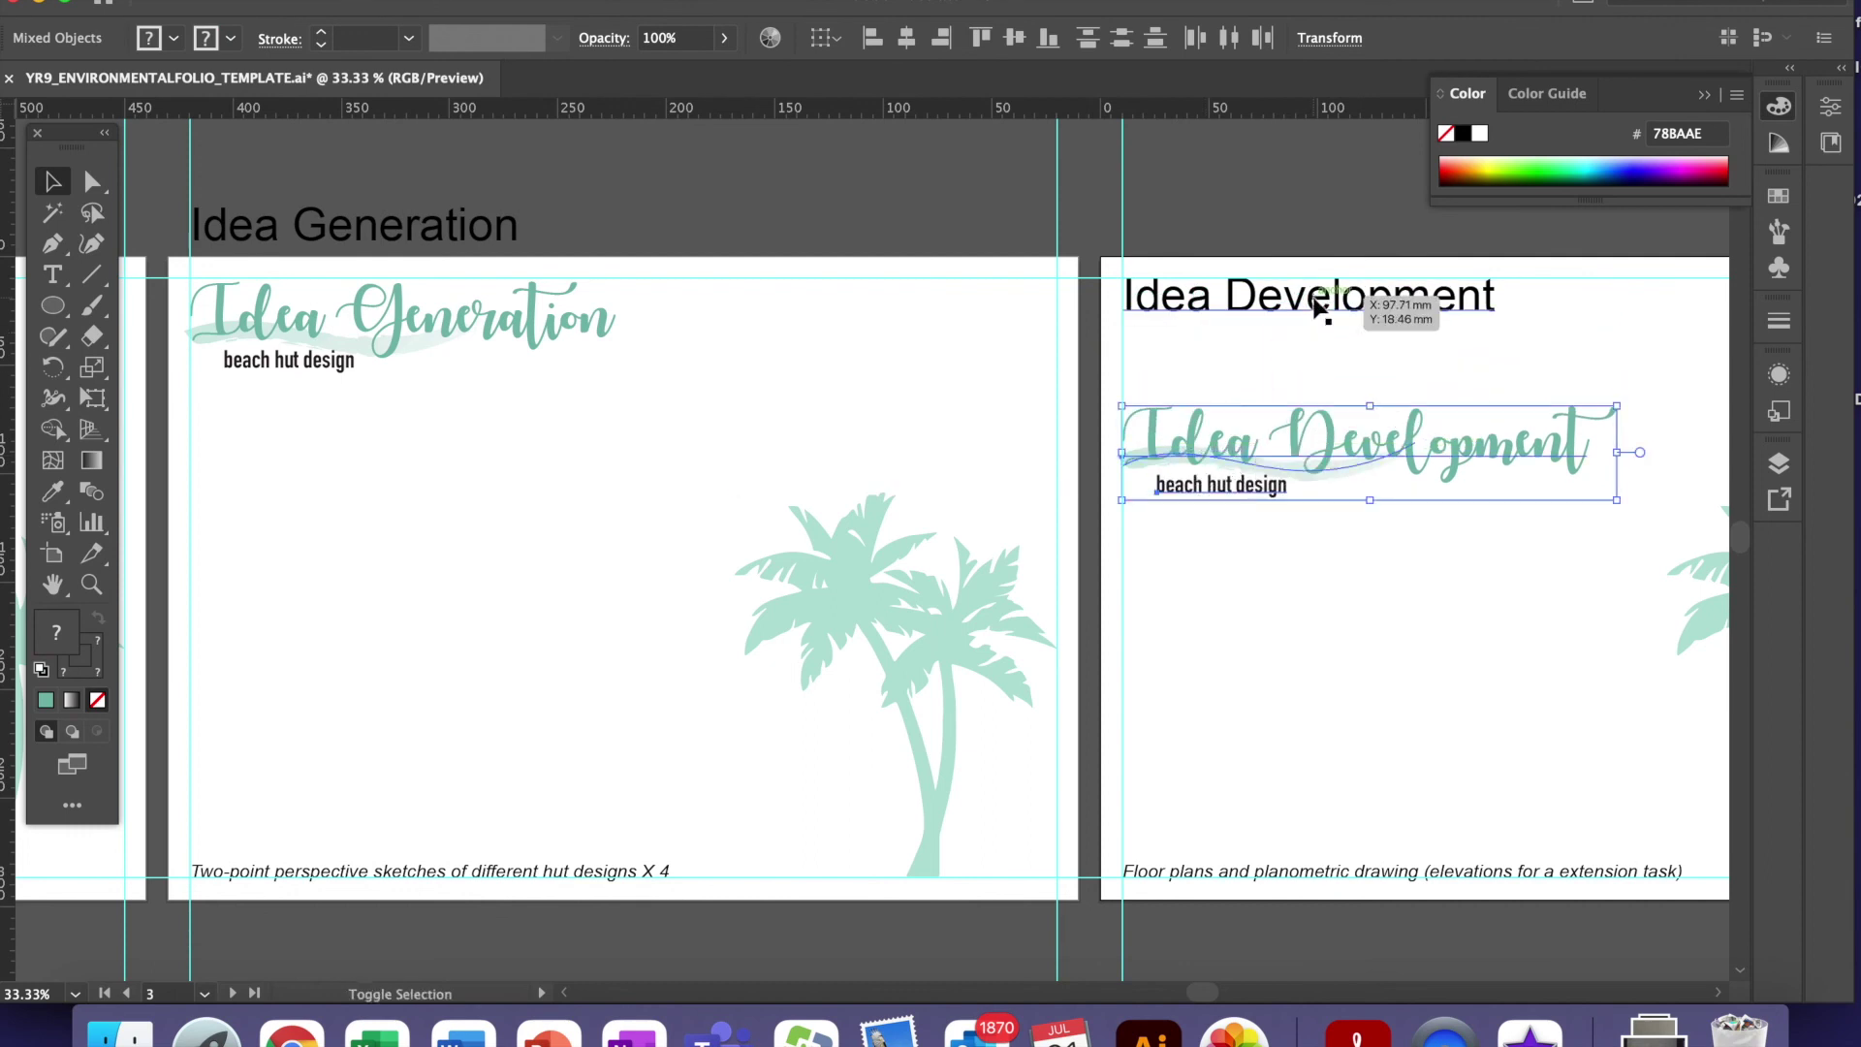
drag(1318, 308, 1318, 215)
drag(1227, 439, 1223, 315)
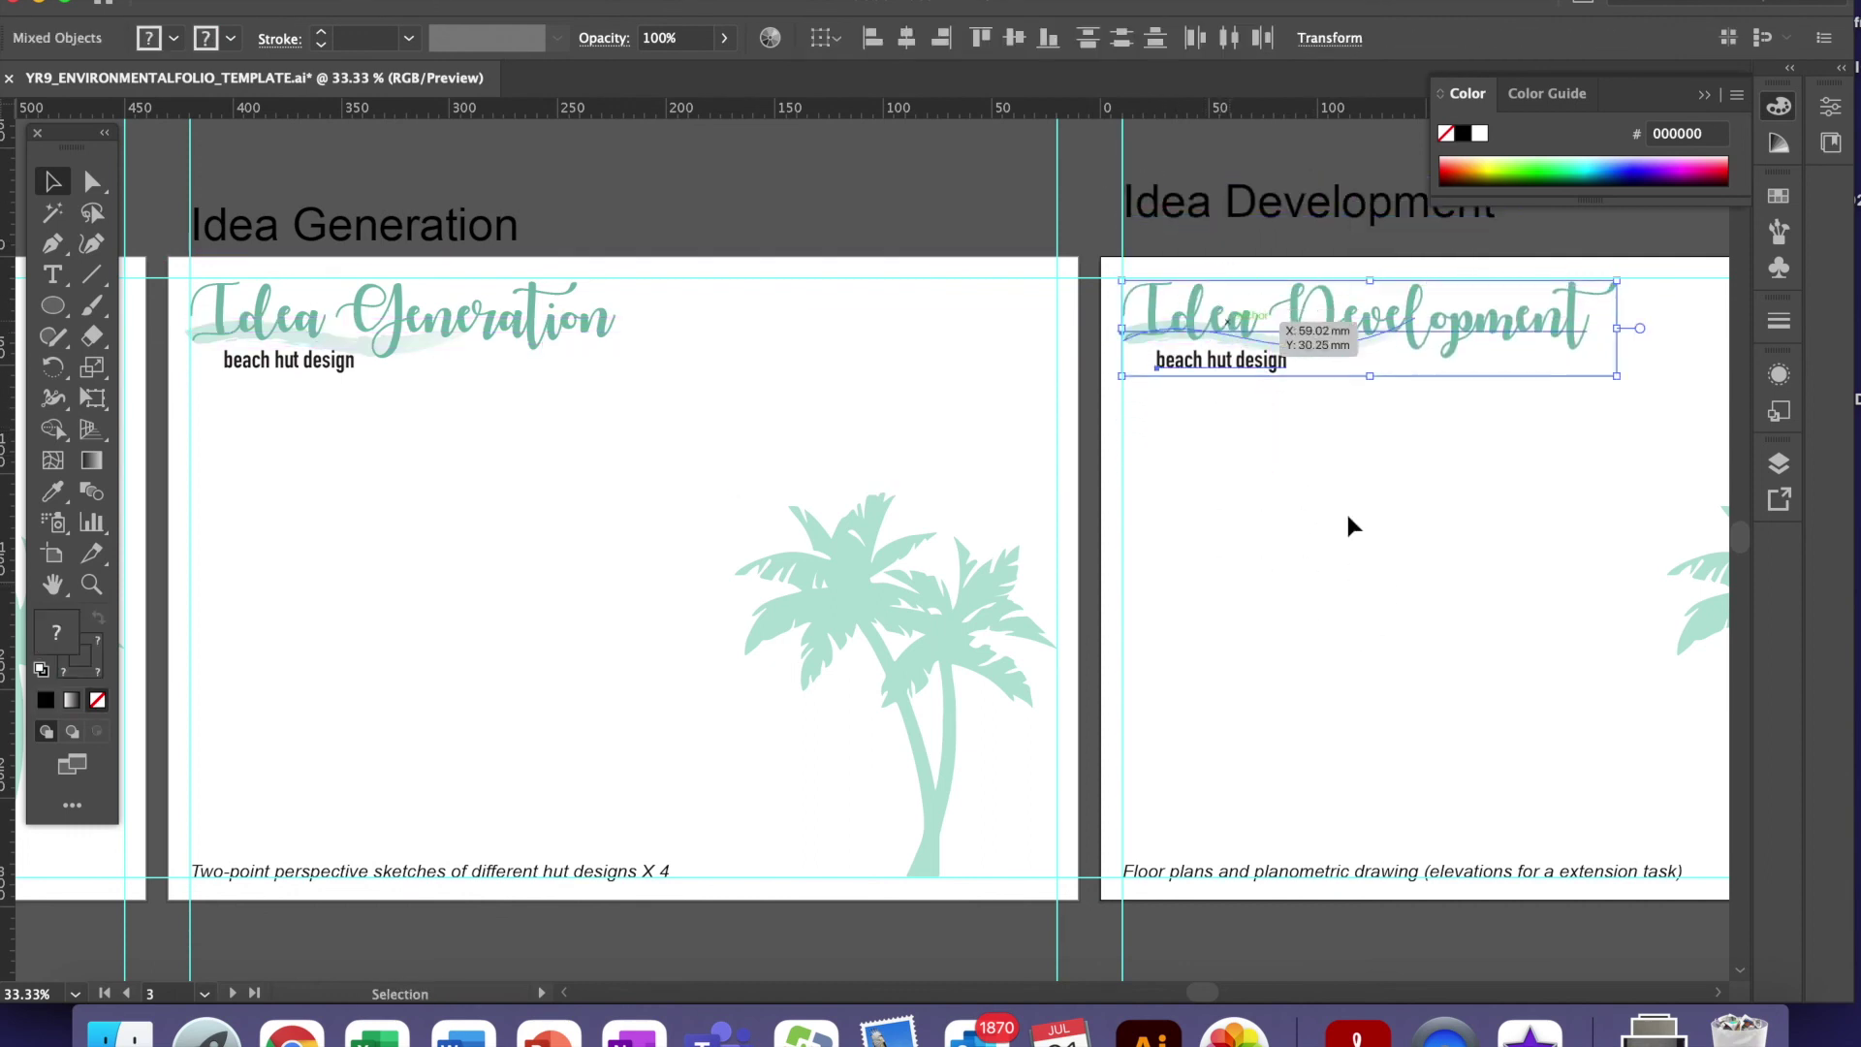
click(1312, 459)
- Move the plain Idea Refinement title above its page and paste the copied heading group in place on that page
drag(1517, 543, 378, 508)
drag(1129, 296, 1129, 203)
click(1175, 400)
key(super+shift+v)
click(1175, 403)
- Replace the pasted Research heading text on the Idea Refinement page, starting with the word "Idea"
click(52, 274)
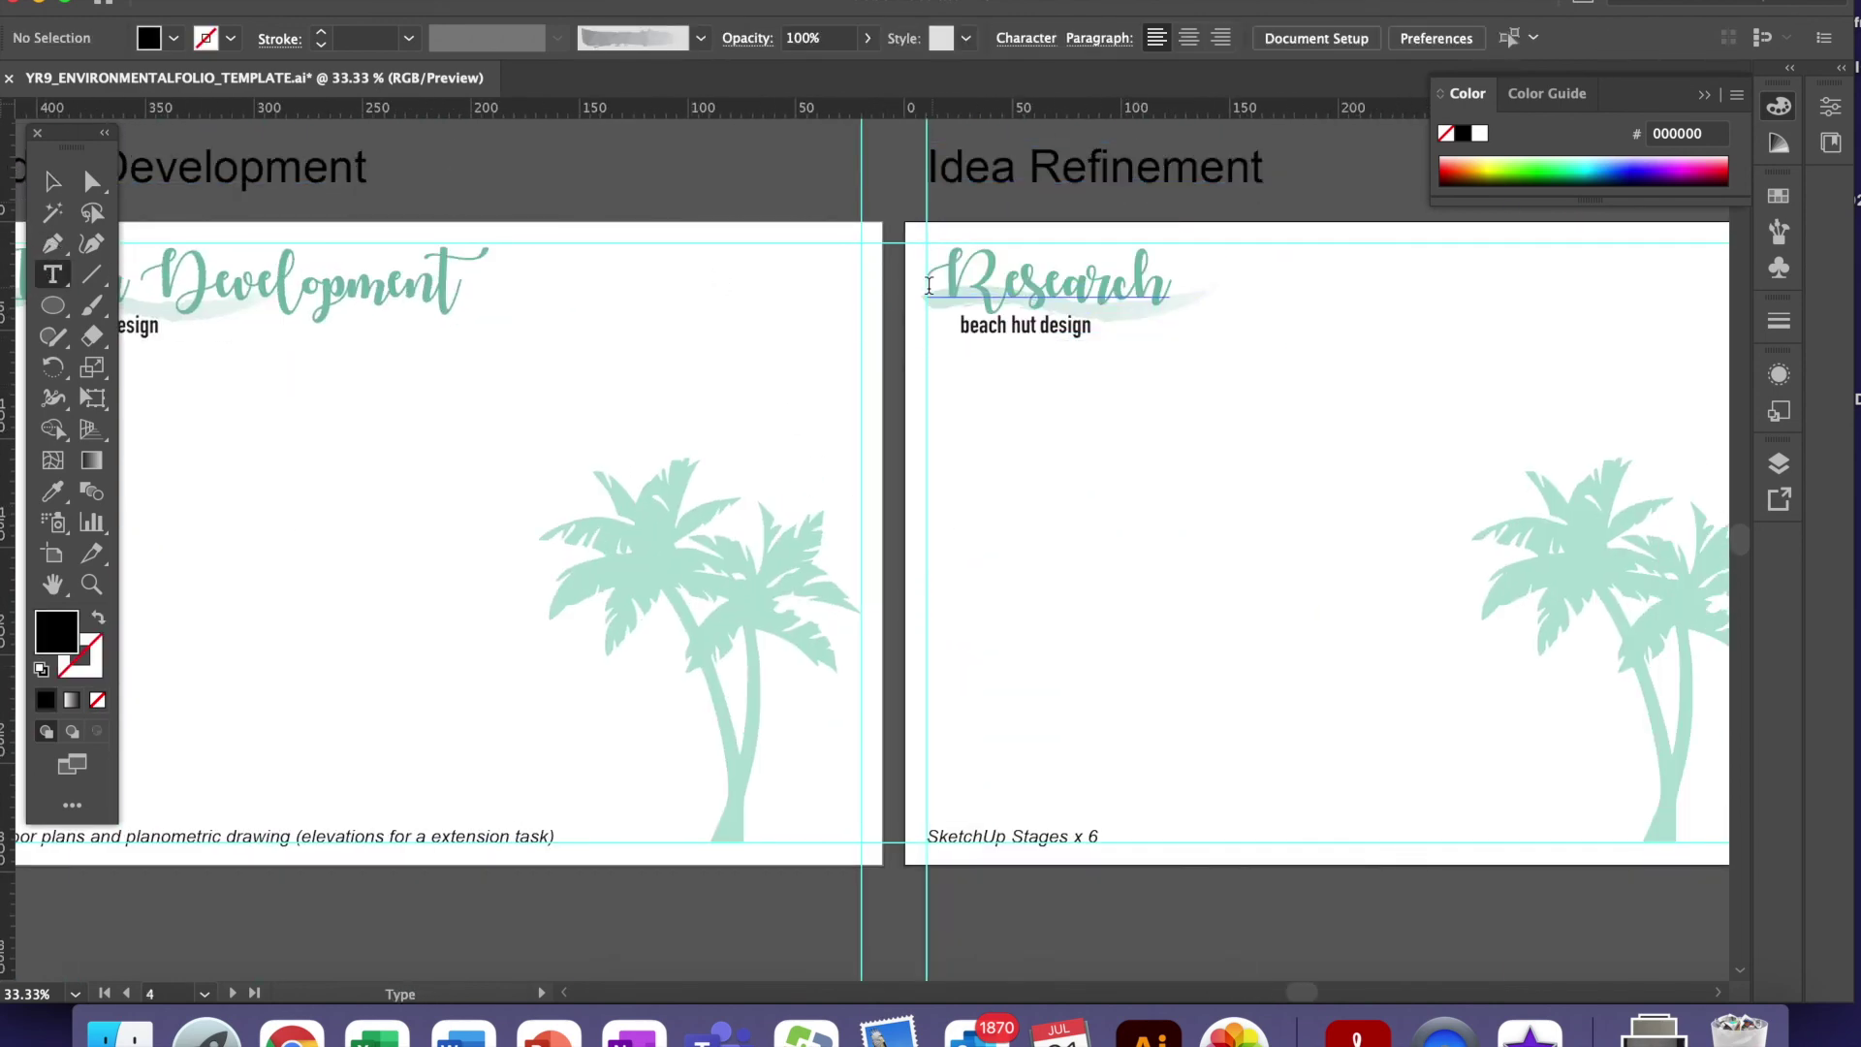
drag(930, 286, 1250, 269)
text(Idea)
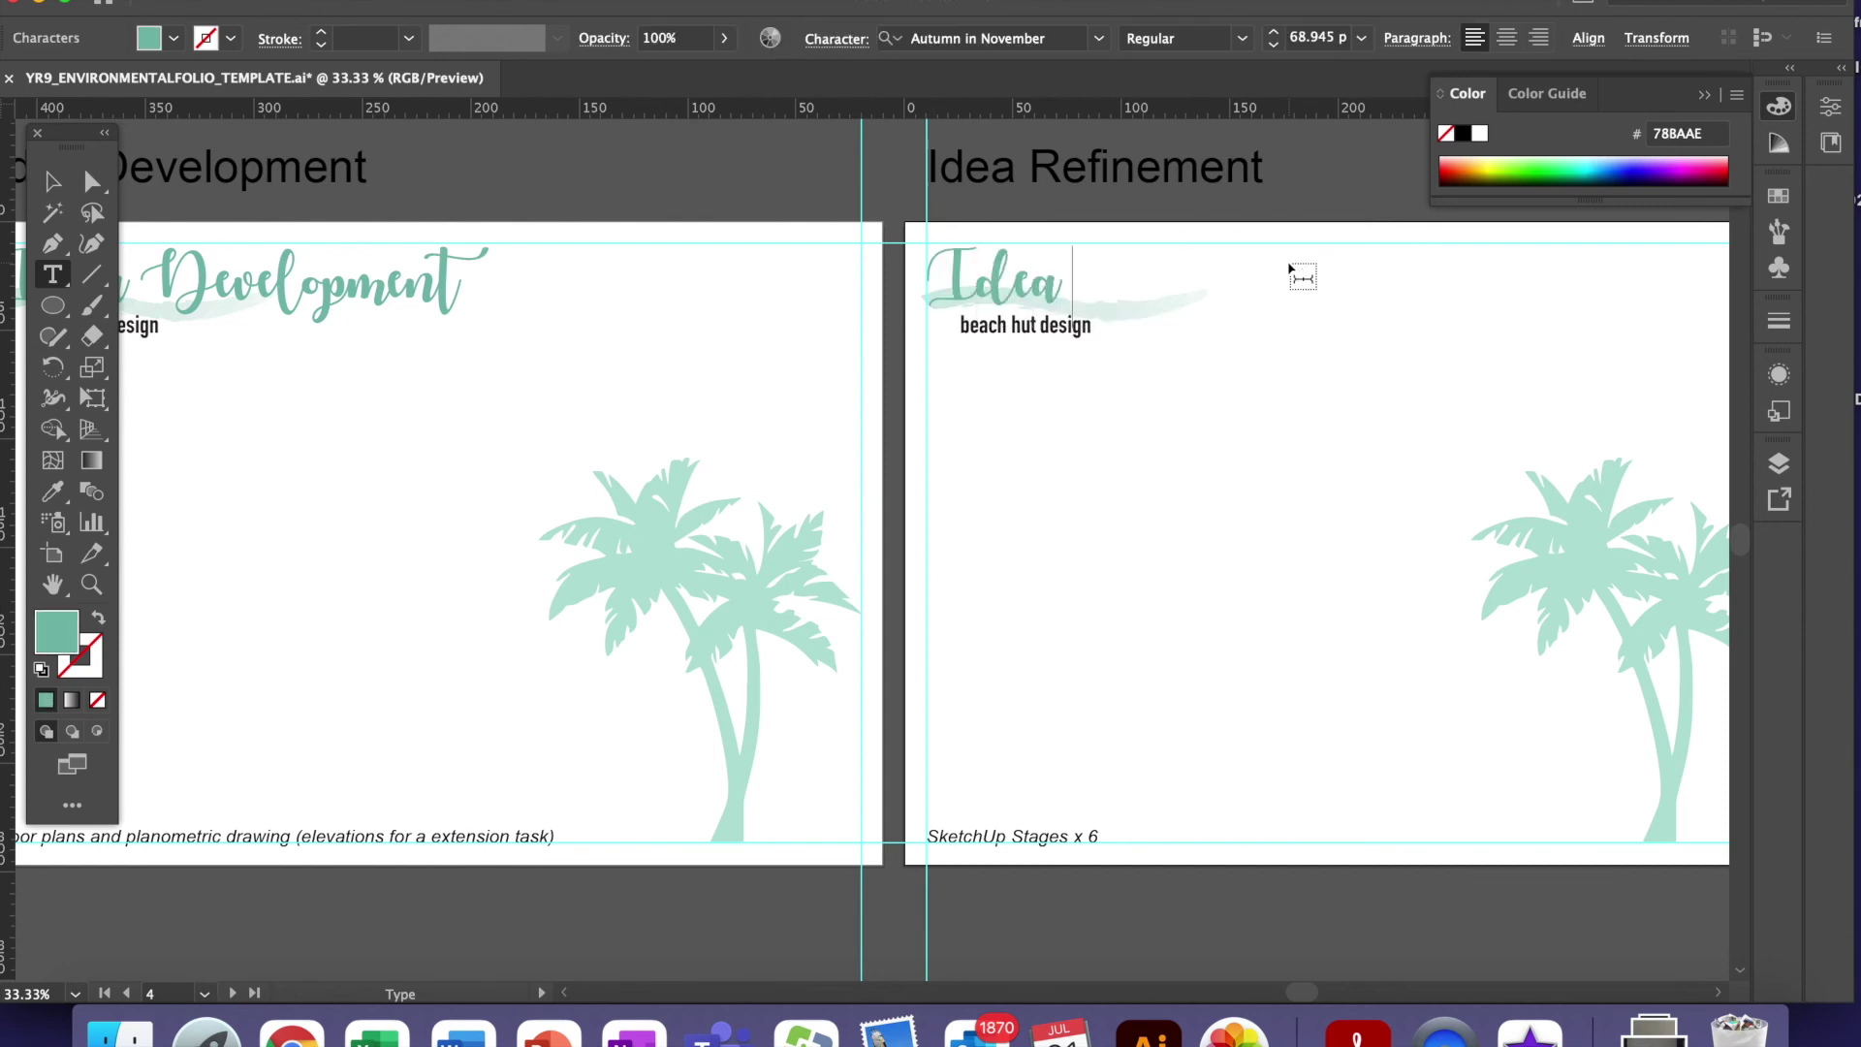